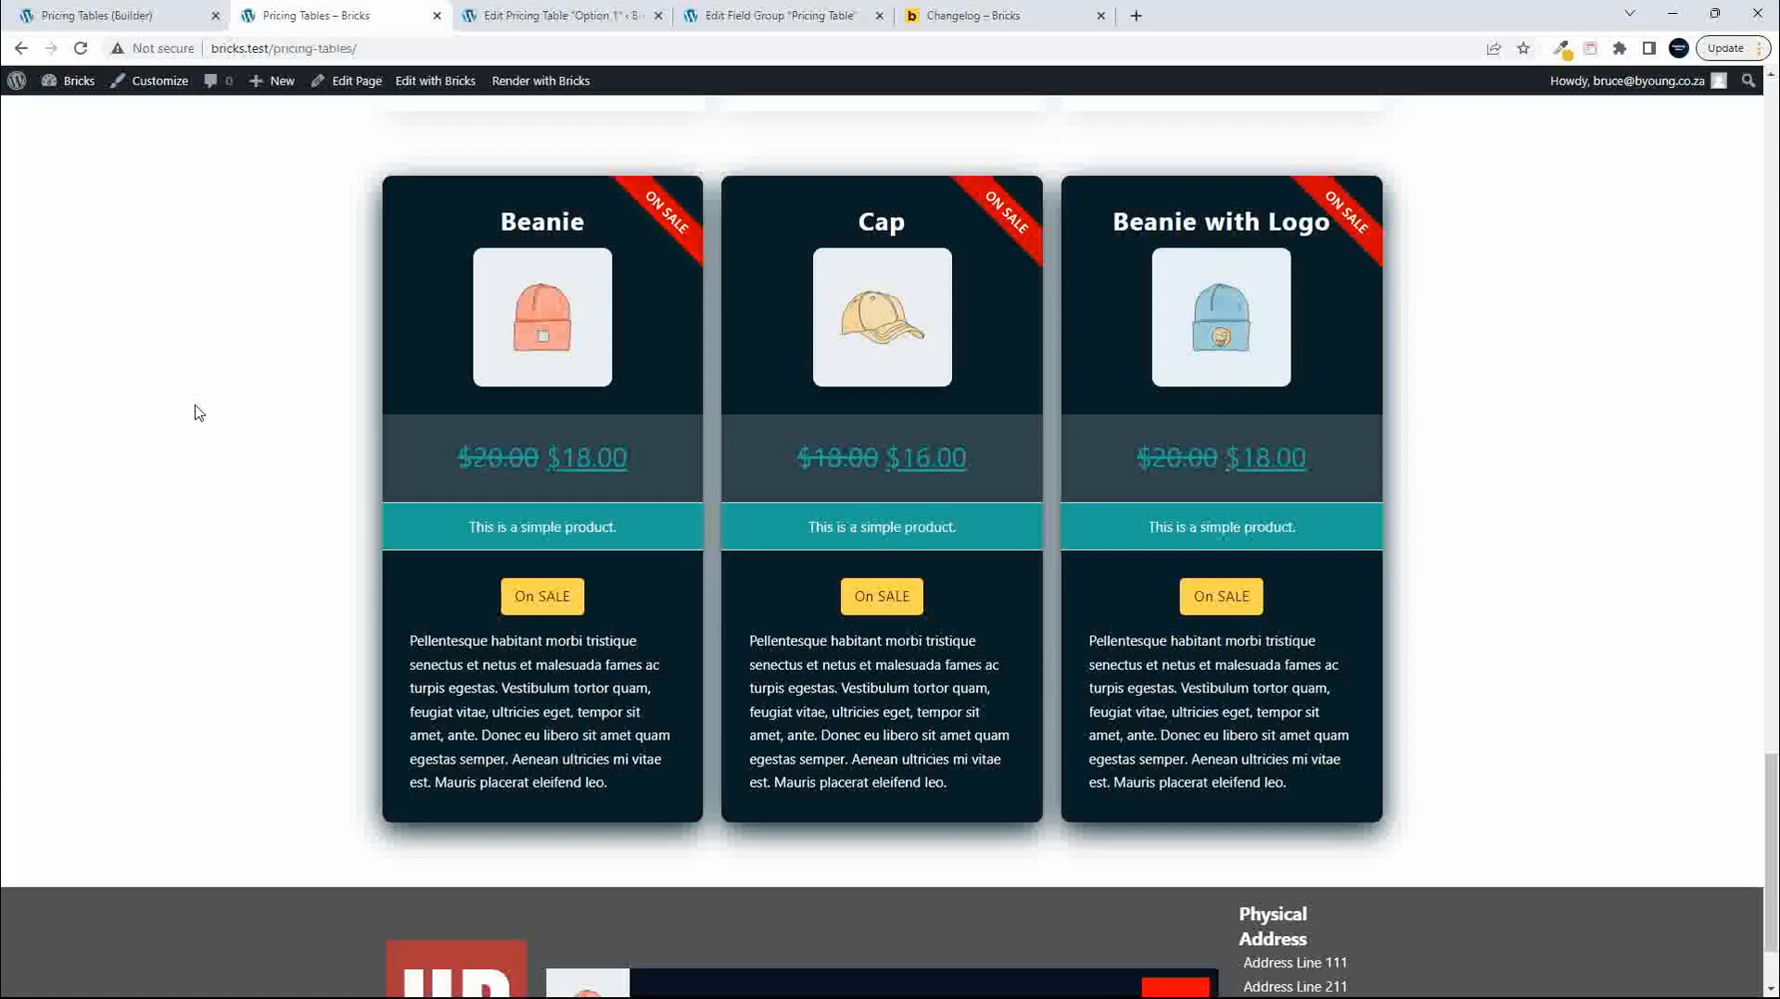
Review the on-sale product cards on the live Pricing Tables page, including their short descriptions and body text, against the Option tables above.
scroll(250, 241, up, 1)
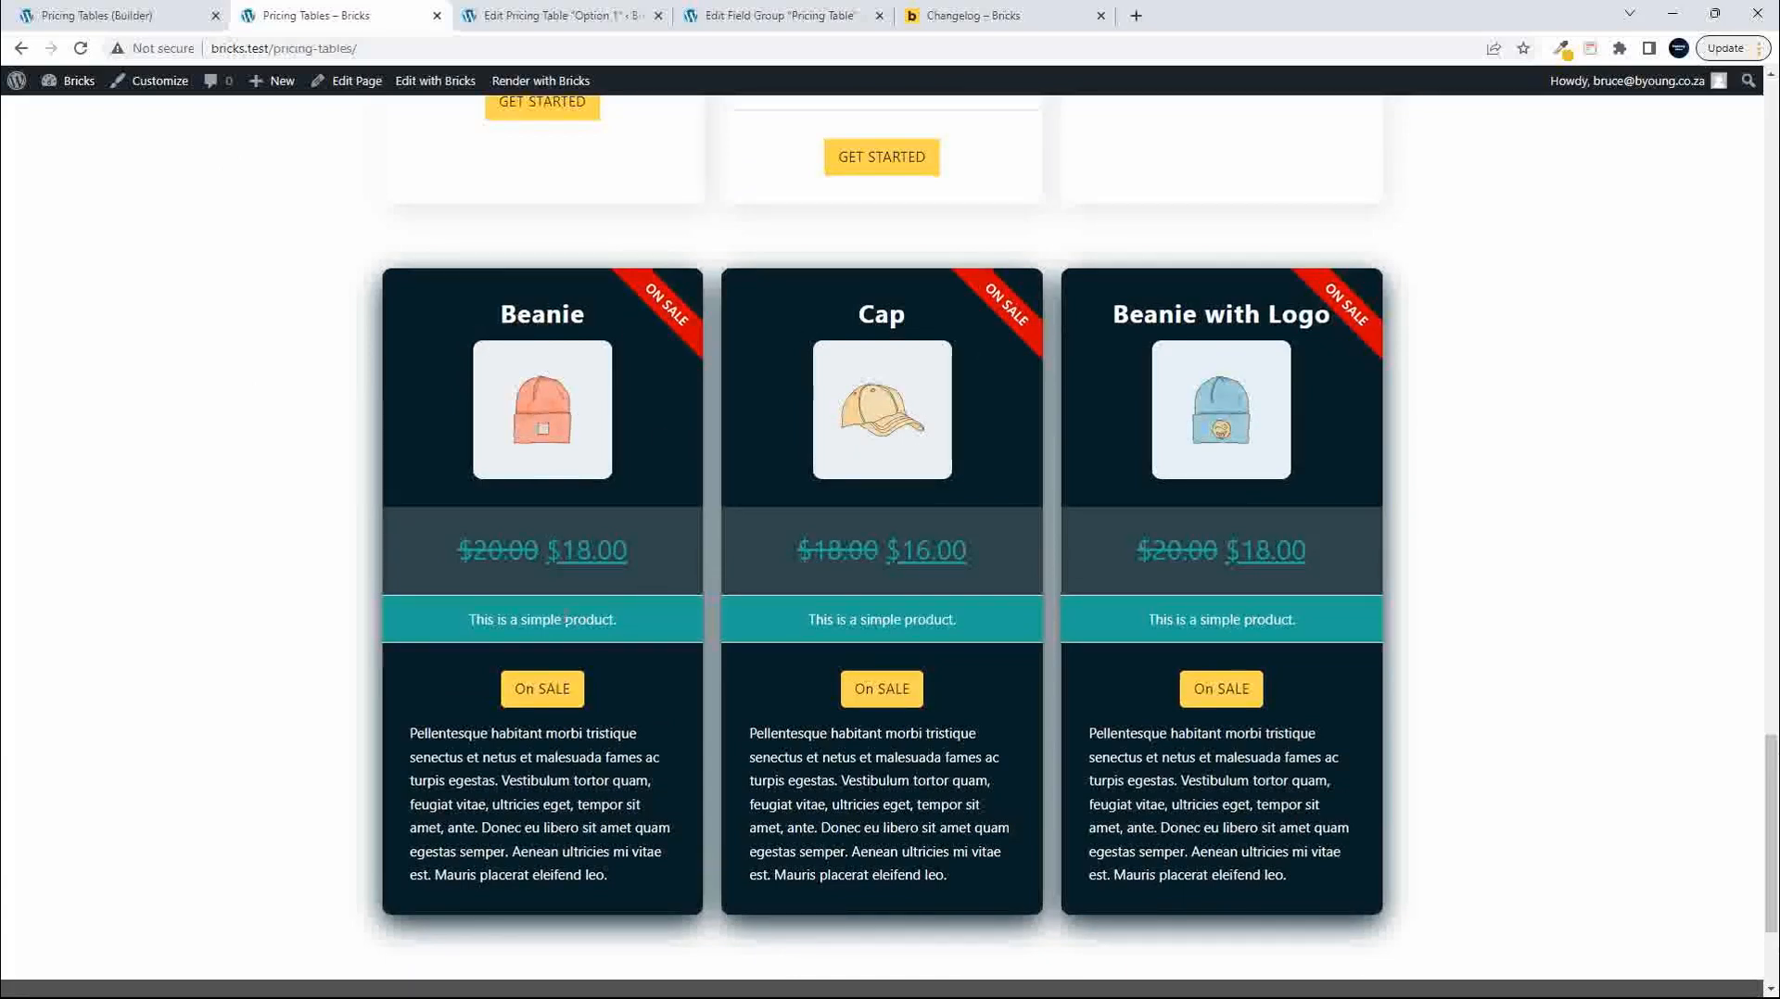
drag(459, 619, 637, 626)
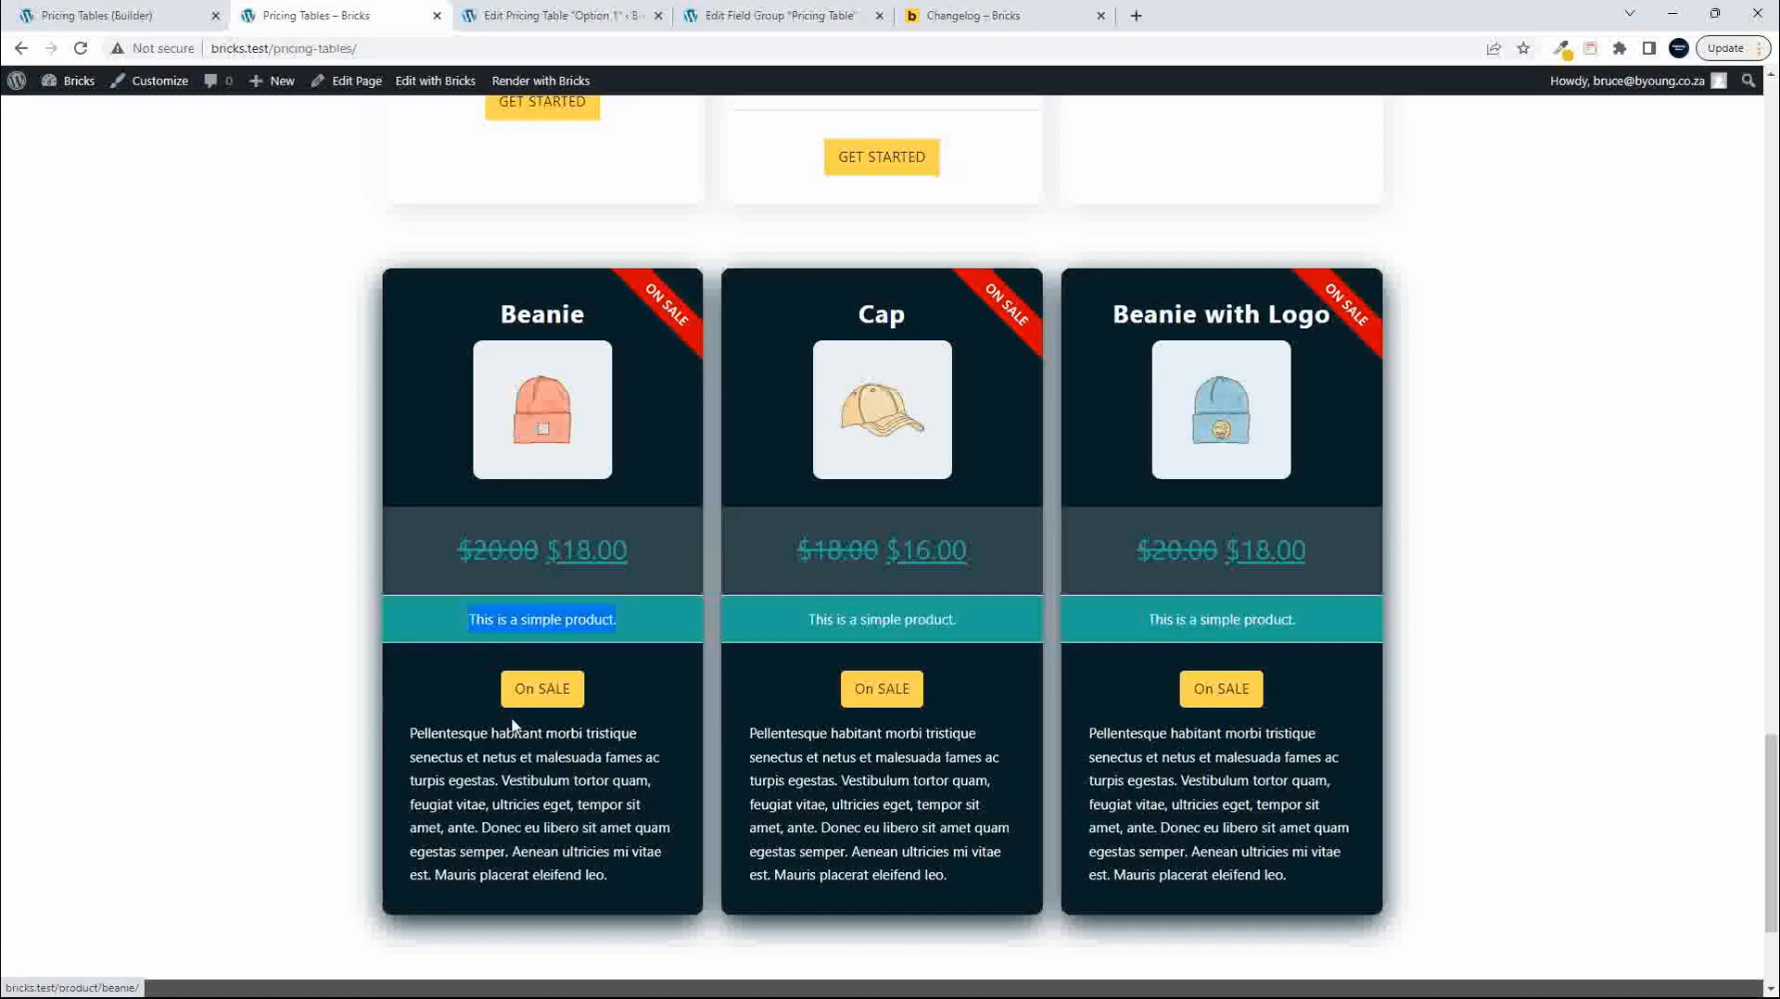
scroll(509, 724, down, 2)
drag(438, 578, 633, 715)
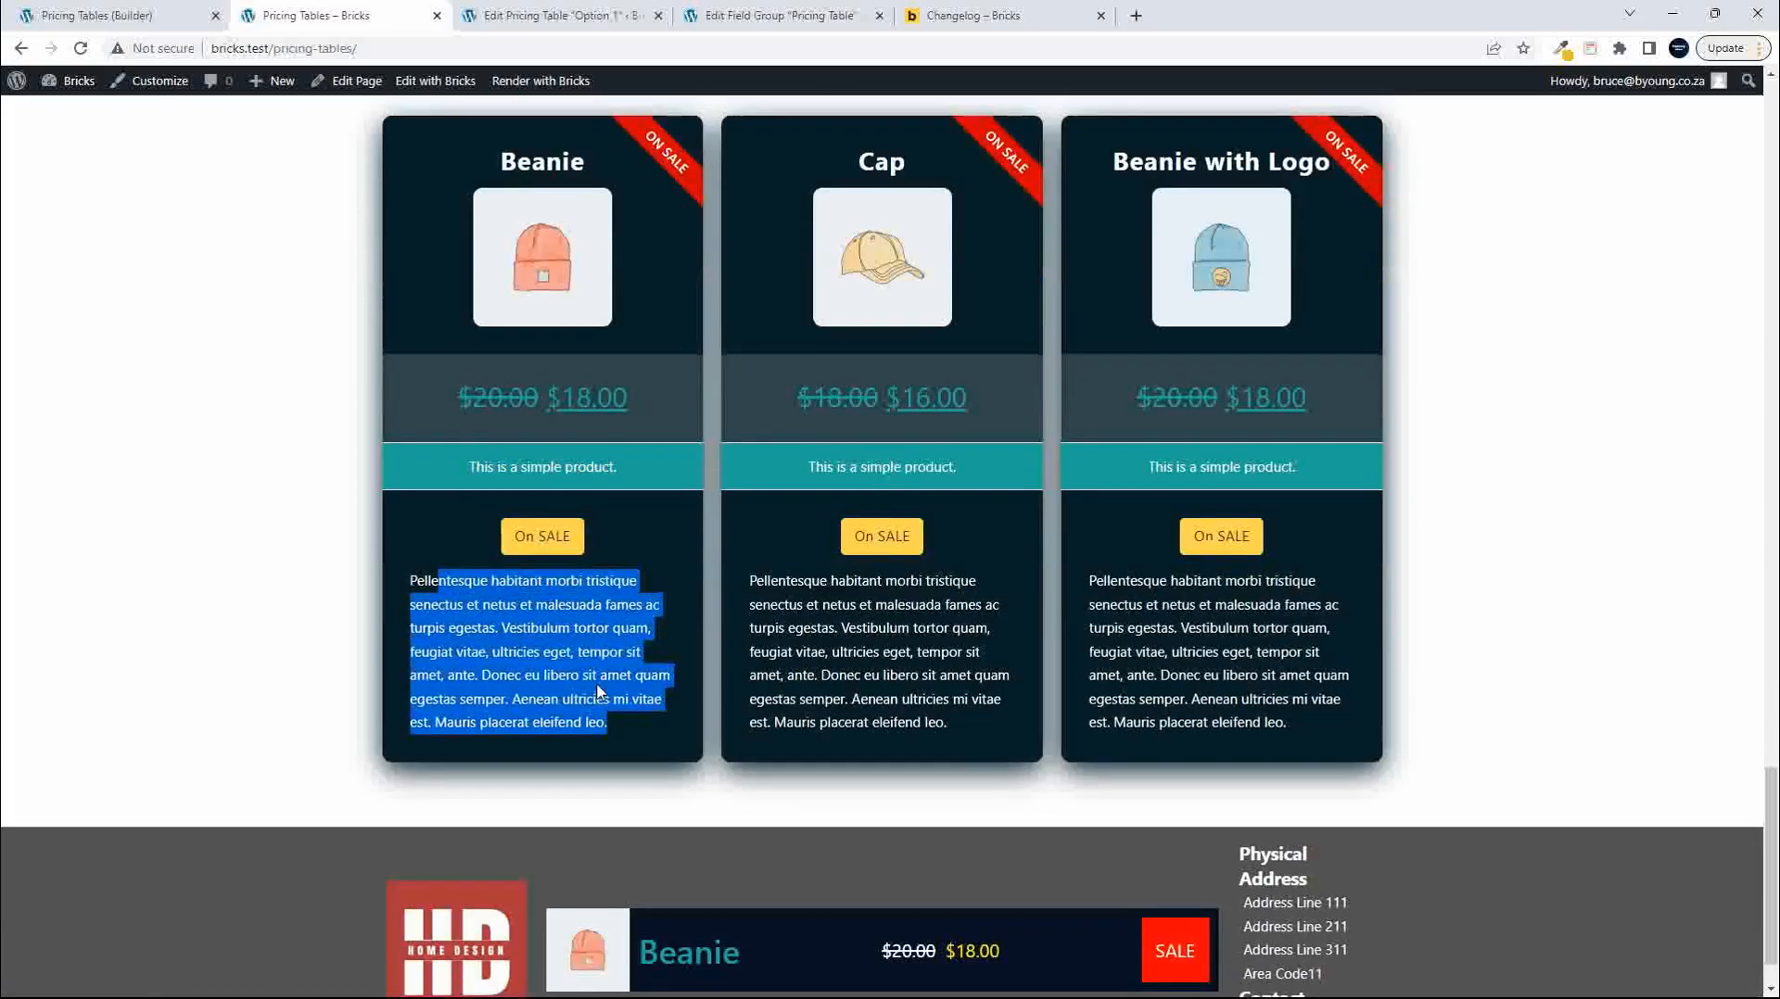
scroll(596, 686, up, 1)
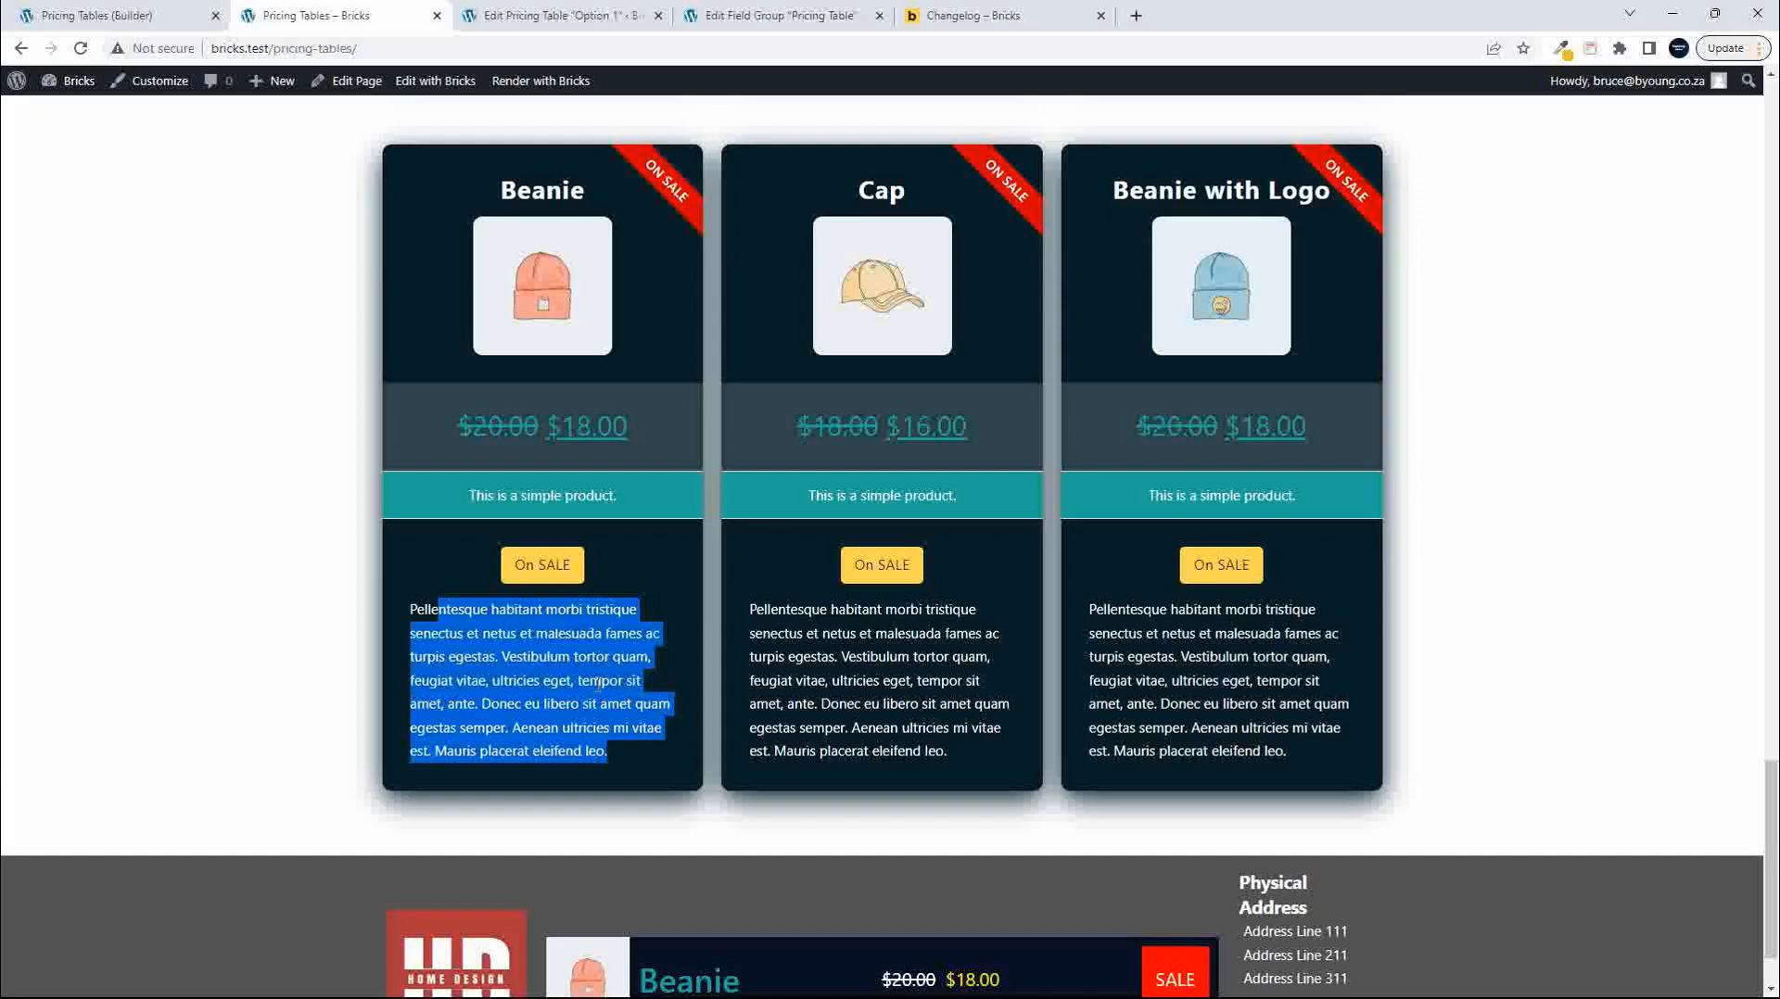
scroll(786, 714, up, 6)
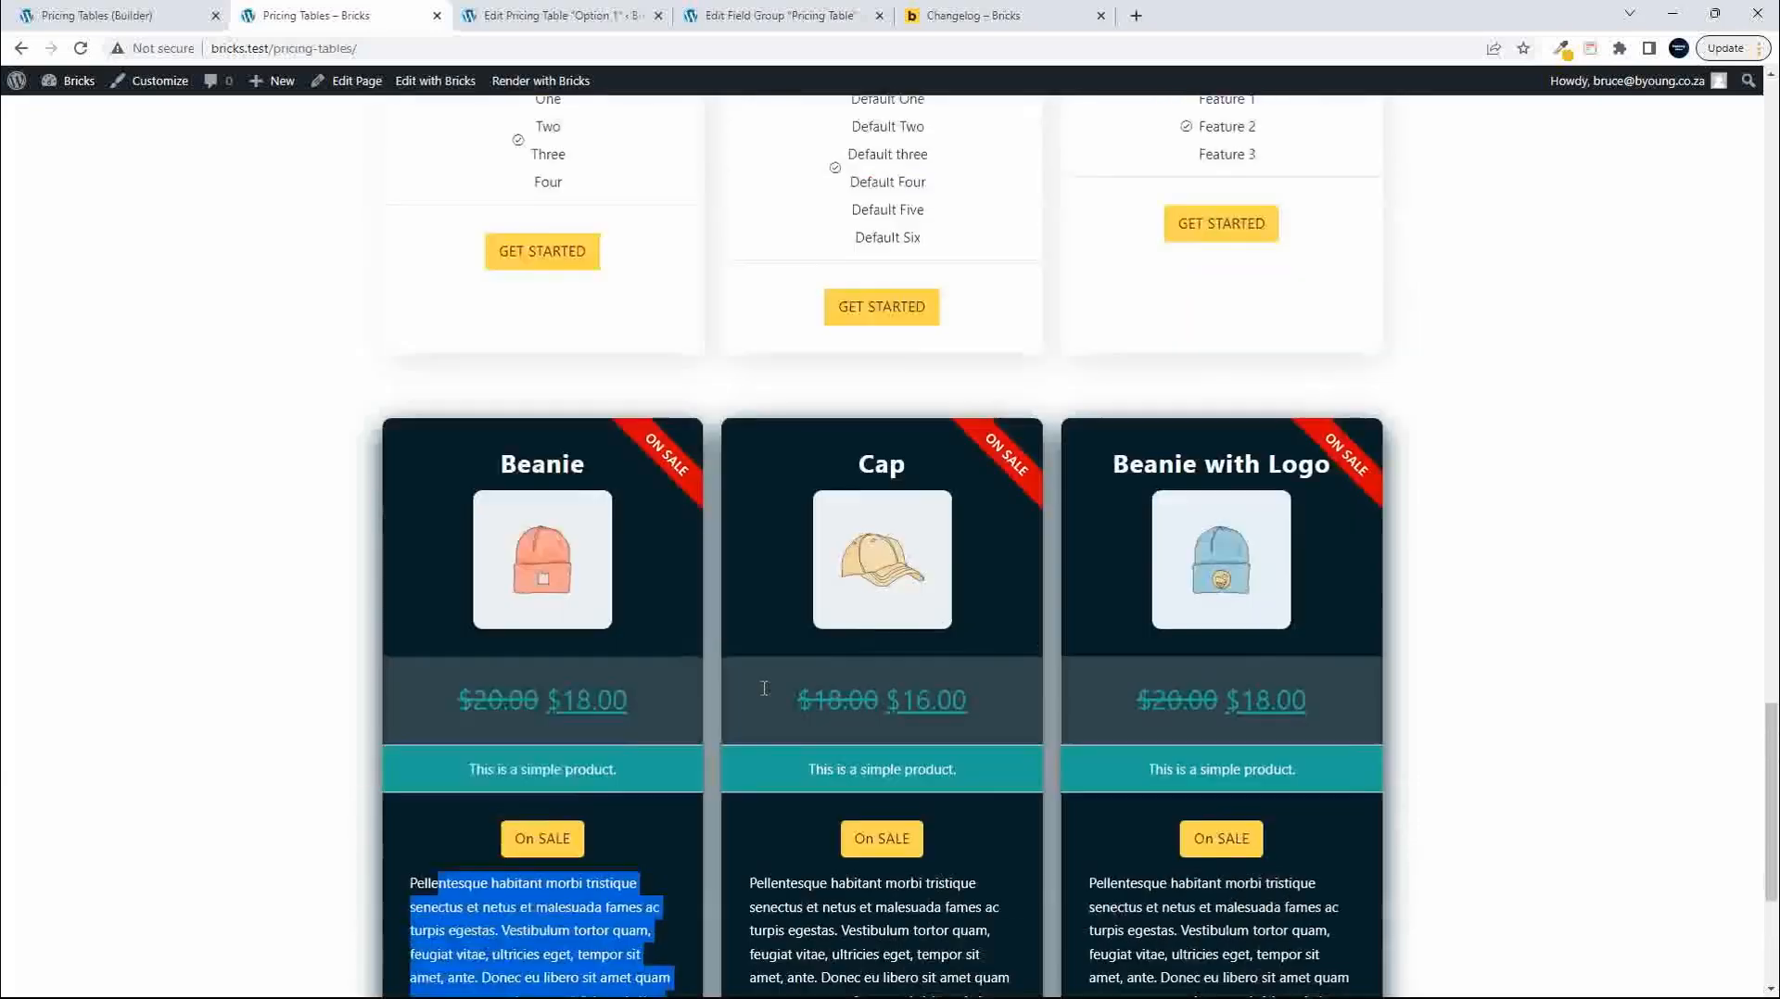
scroll(788, 721, up, 9)
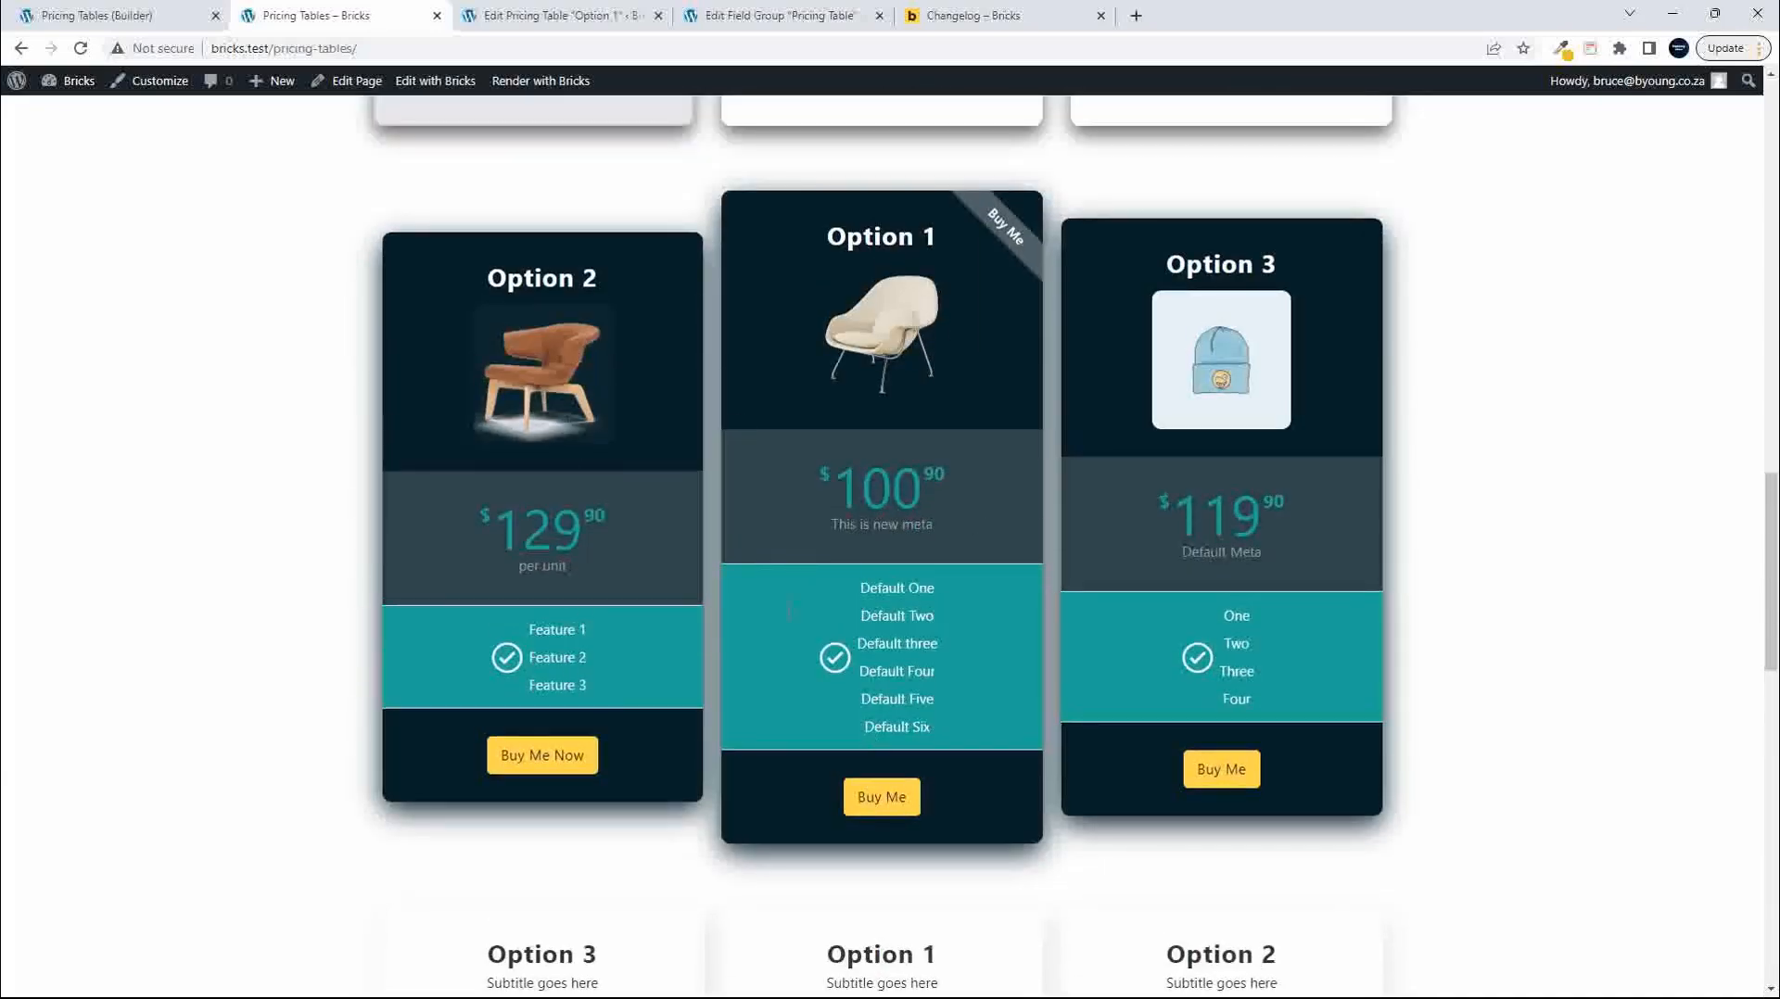
scroll(838, 672, down, 13)
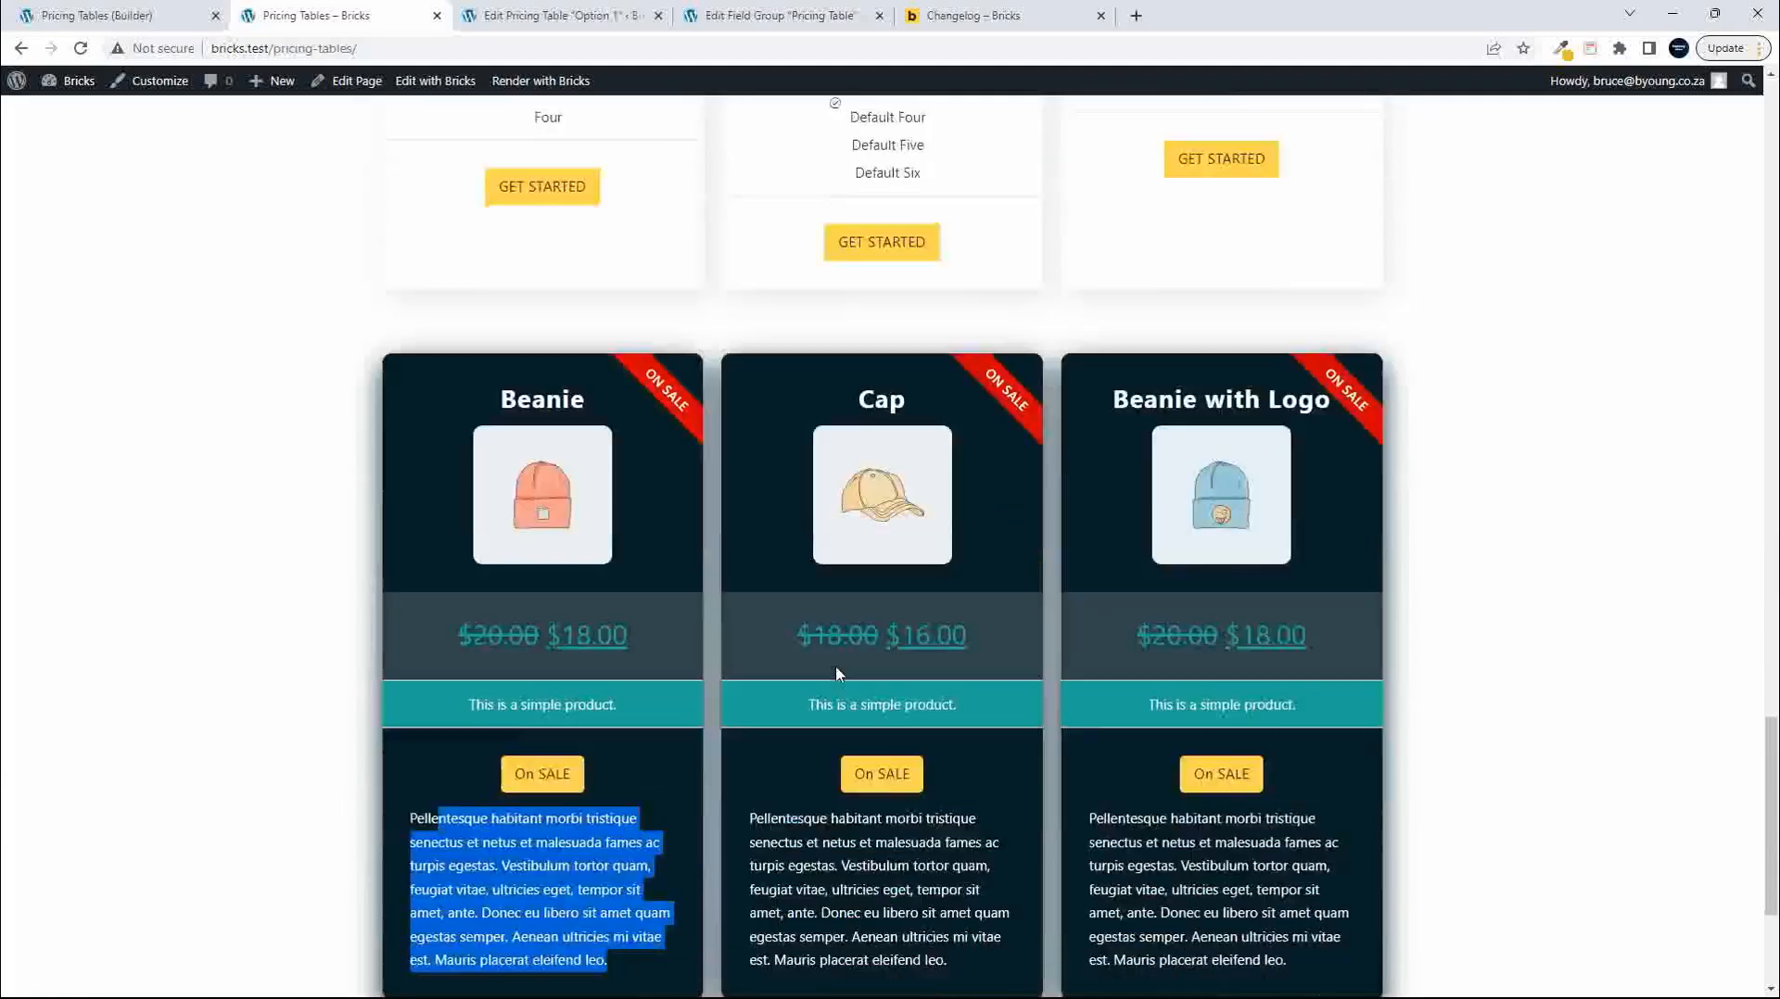
scroll(836, 665, down, 5)
scroll(836, 665, up, 1)
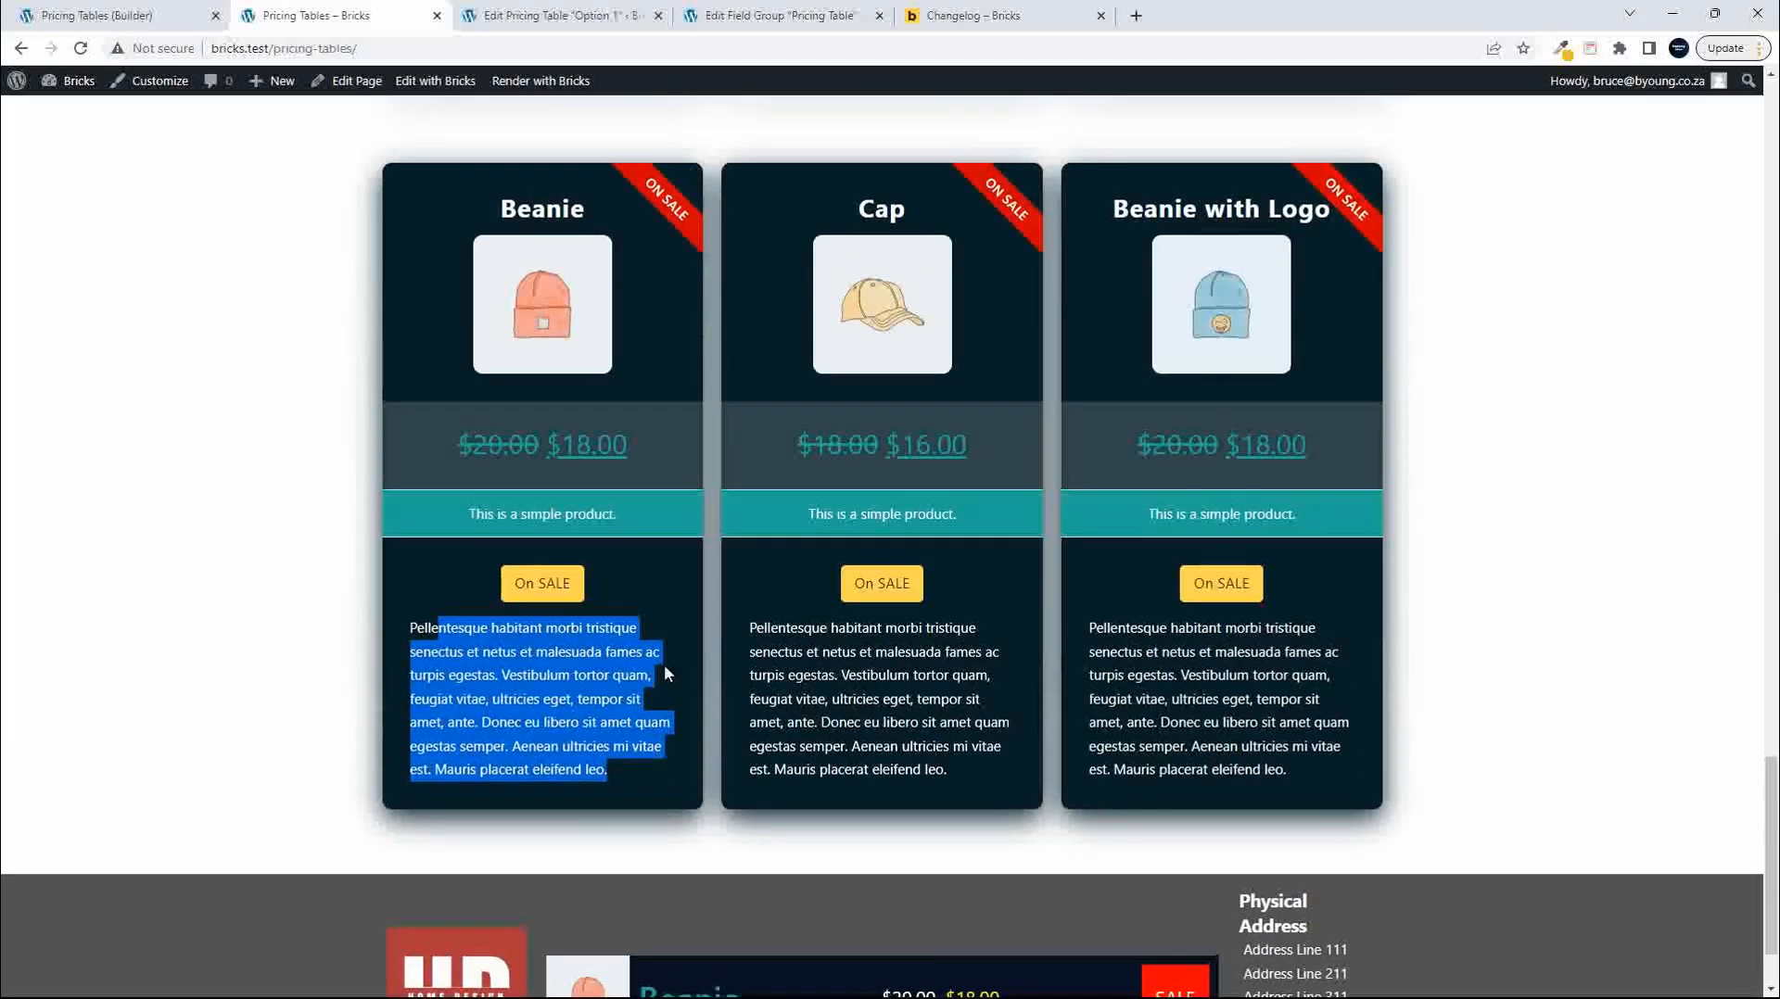
click(278, 546)
scroll(1361, 698, up, 1)
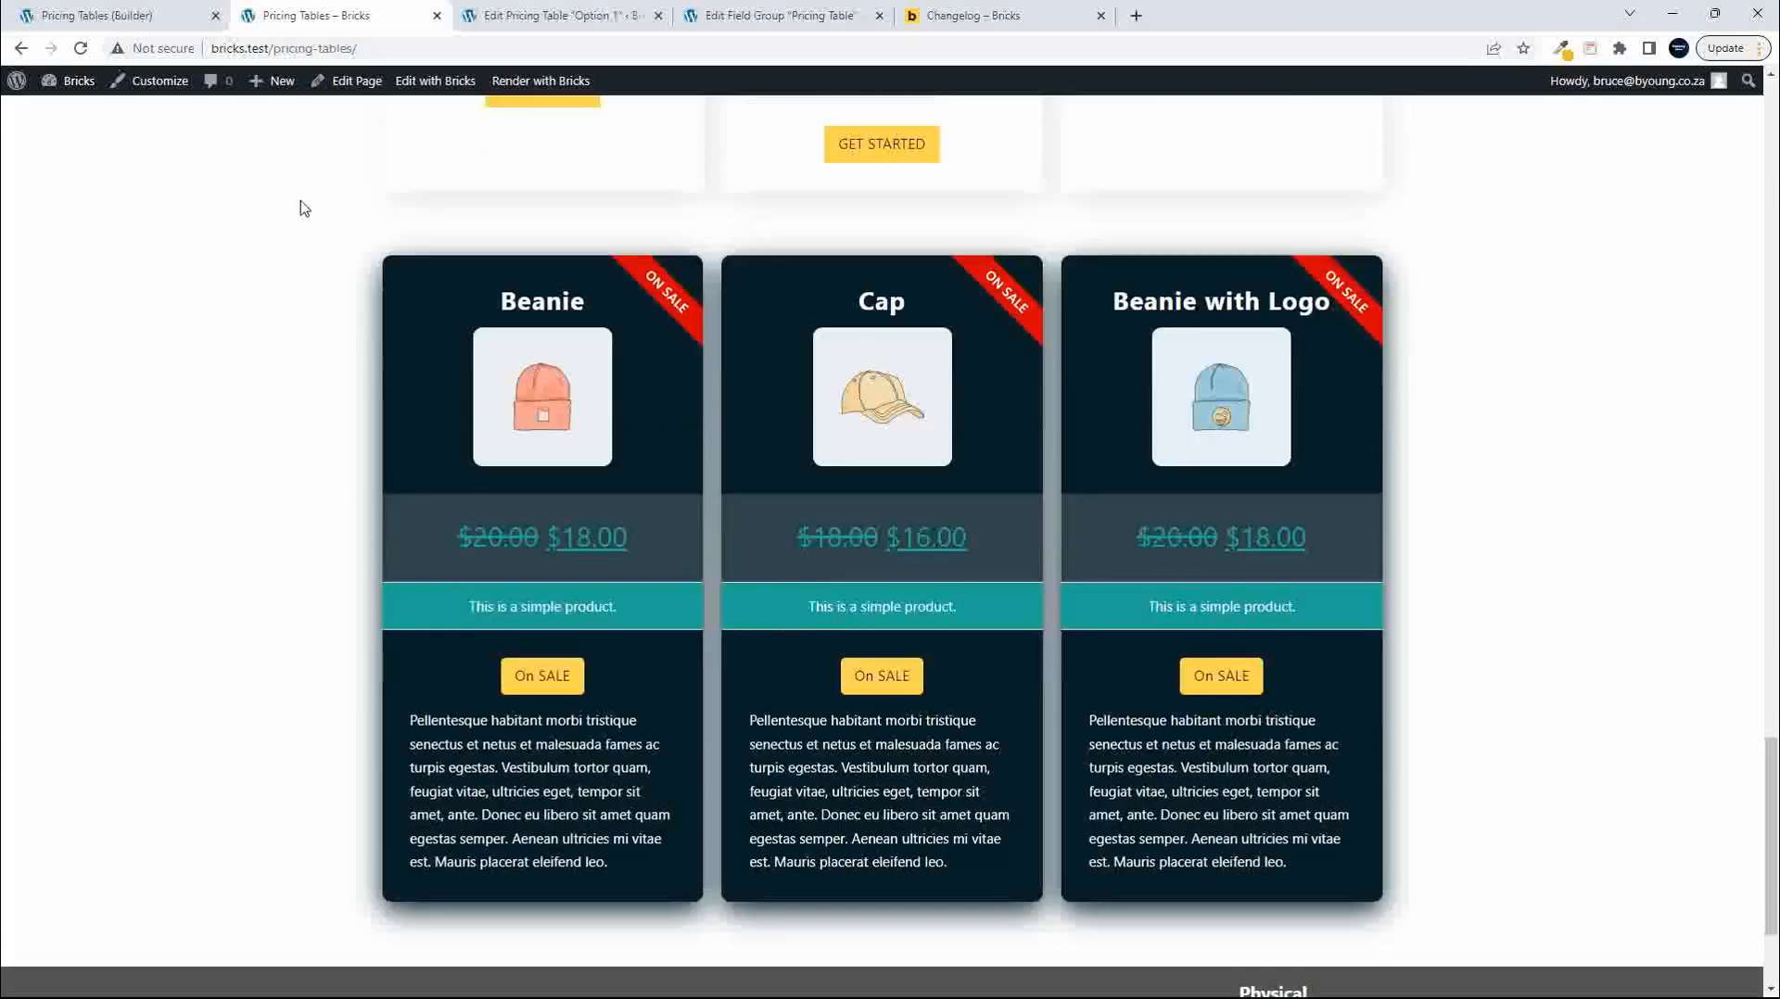
Return to the Pricing Tables builder, collapse the last Dynamic Pricing section and add a new section after it.
click(113, 17)
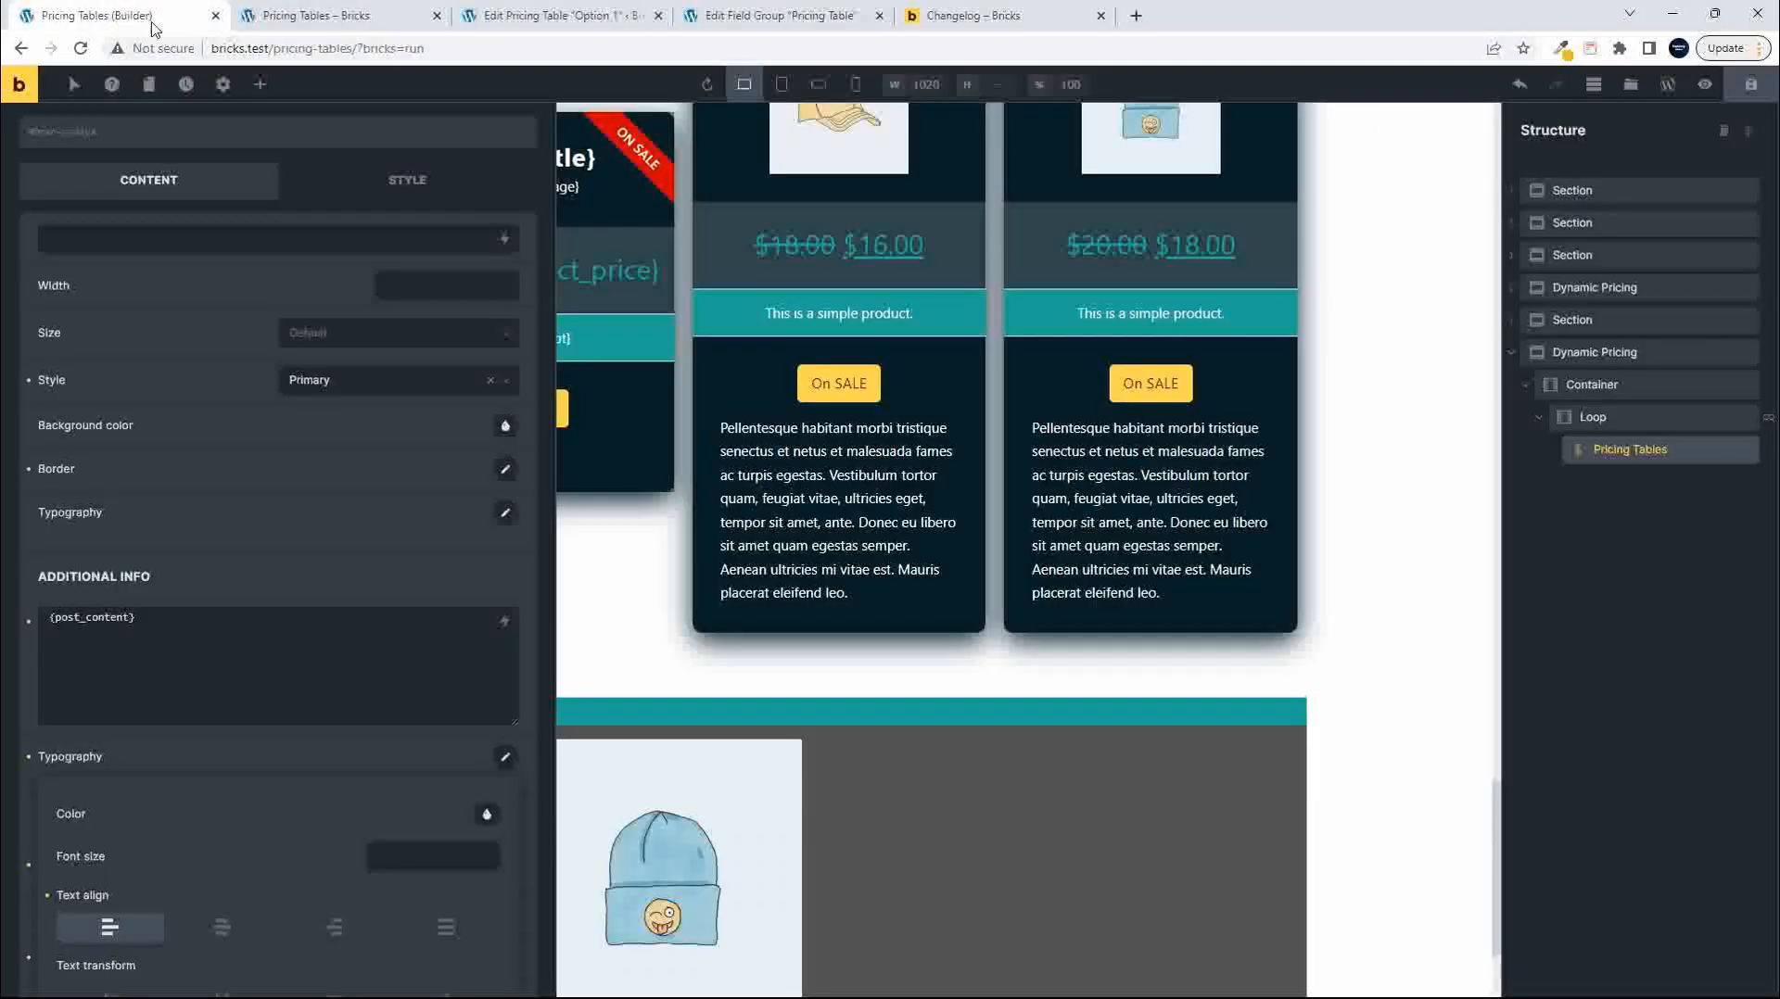
click(1512, 354)
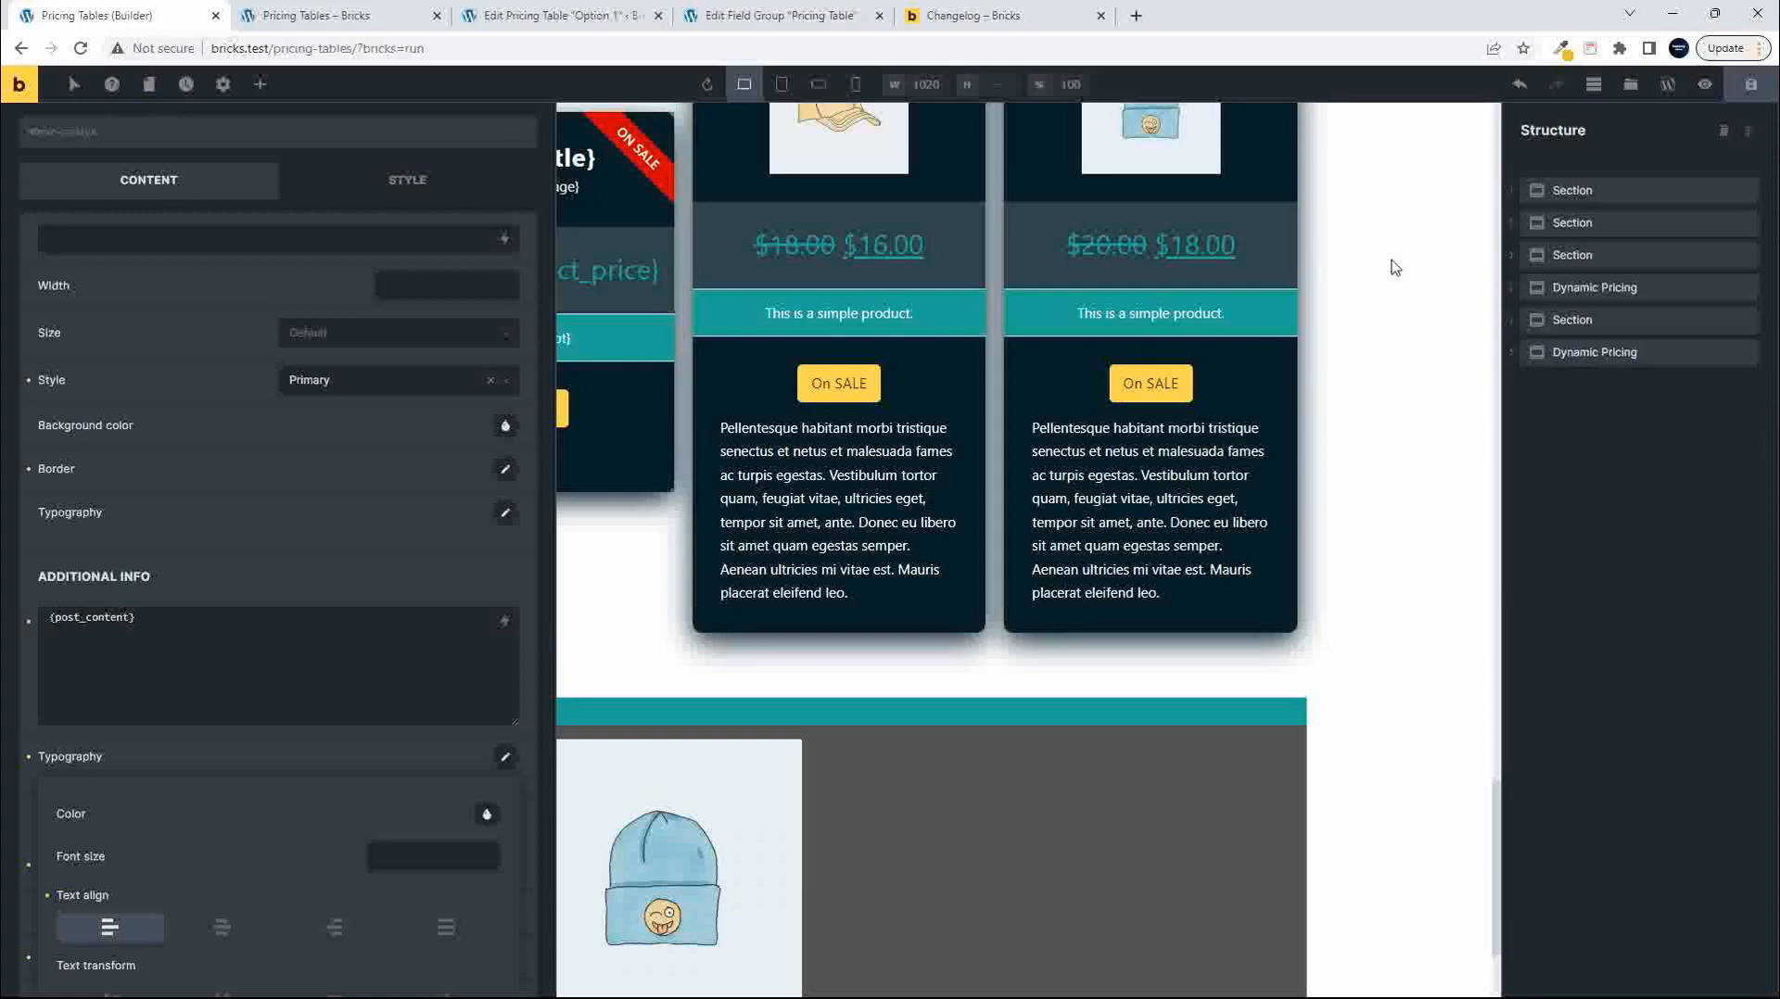
click(259, 84)
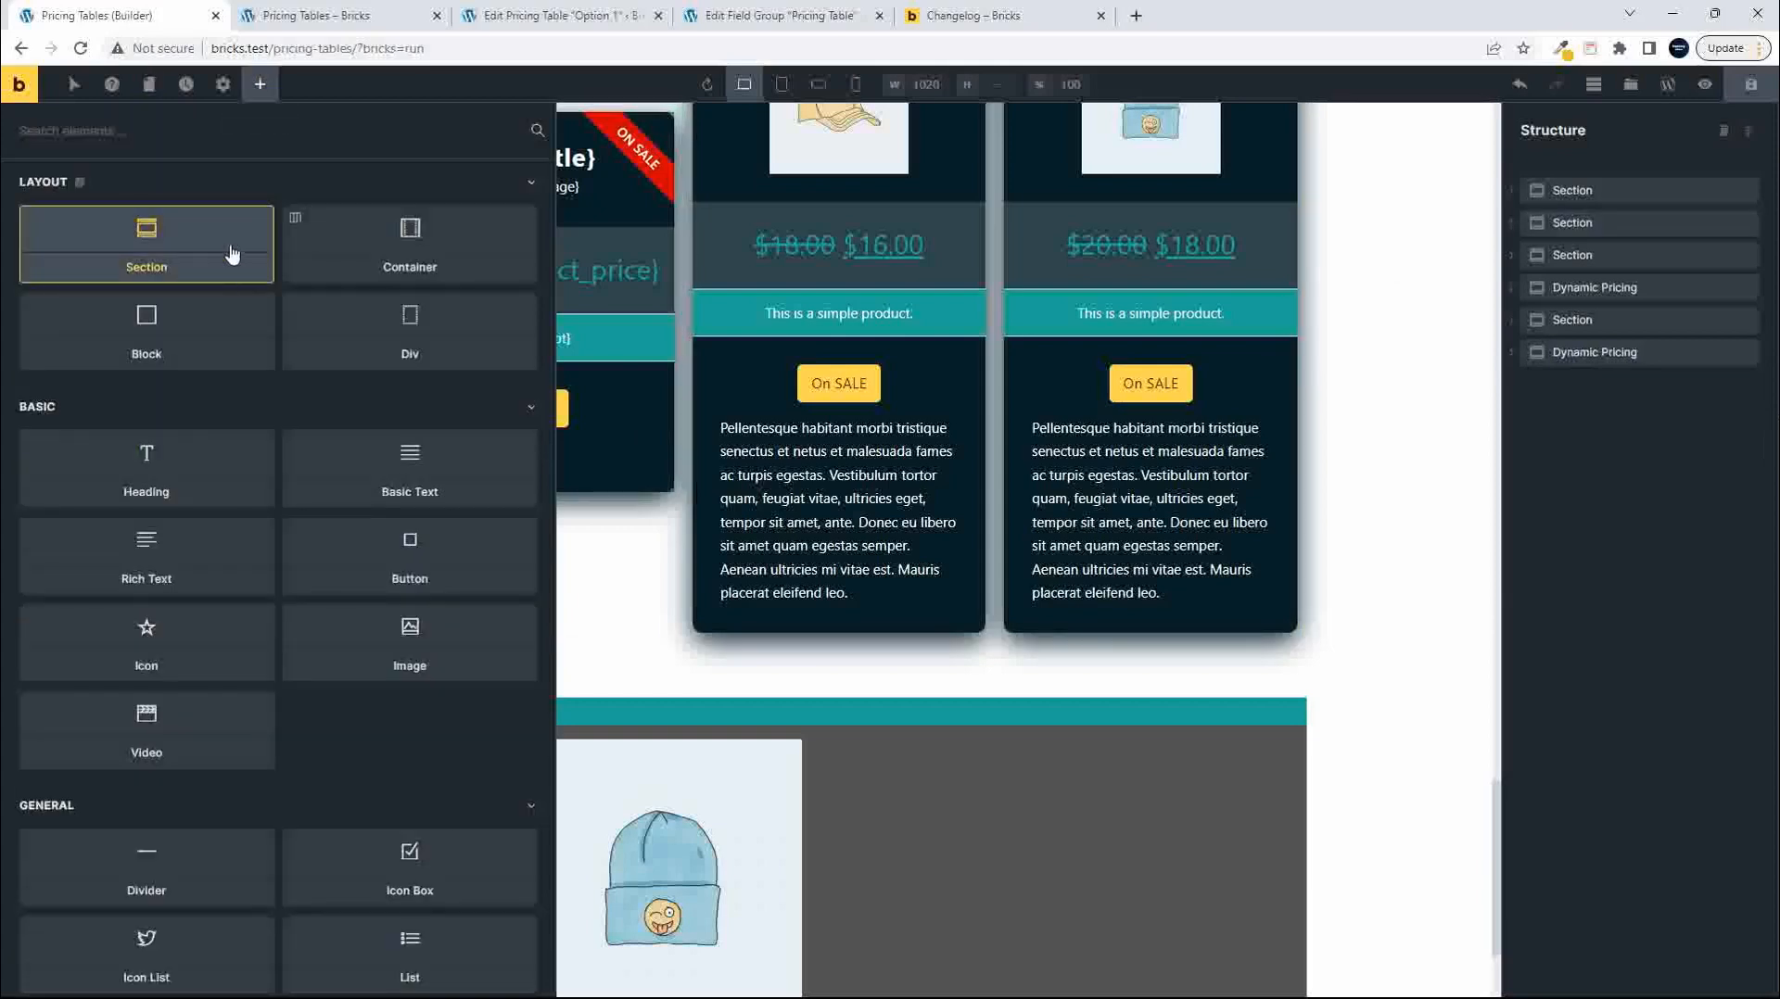
click(183, 262)
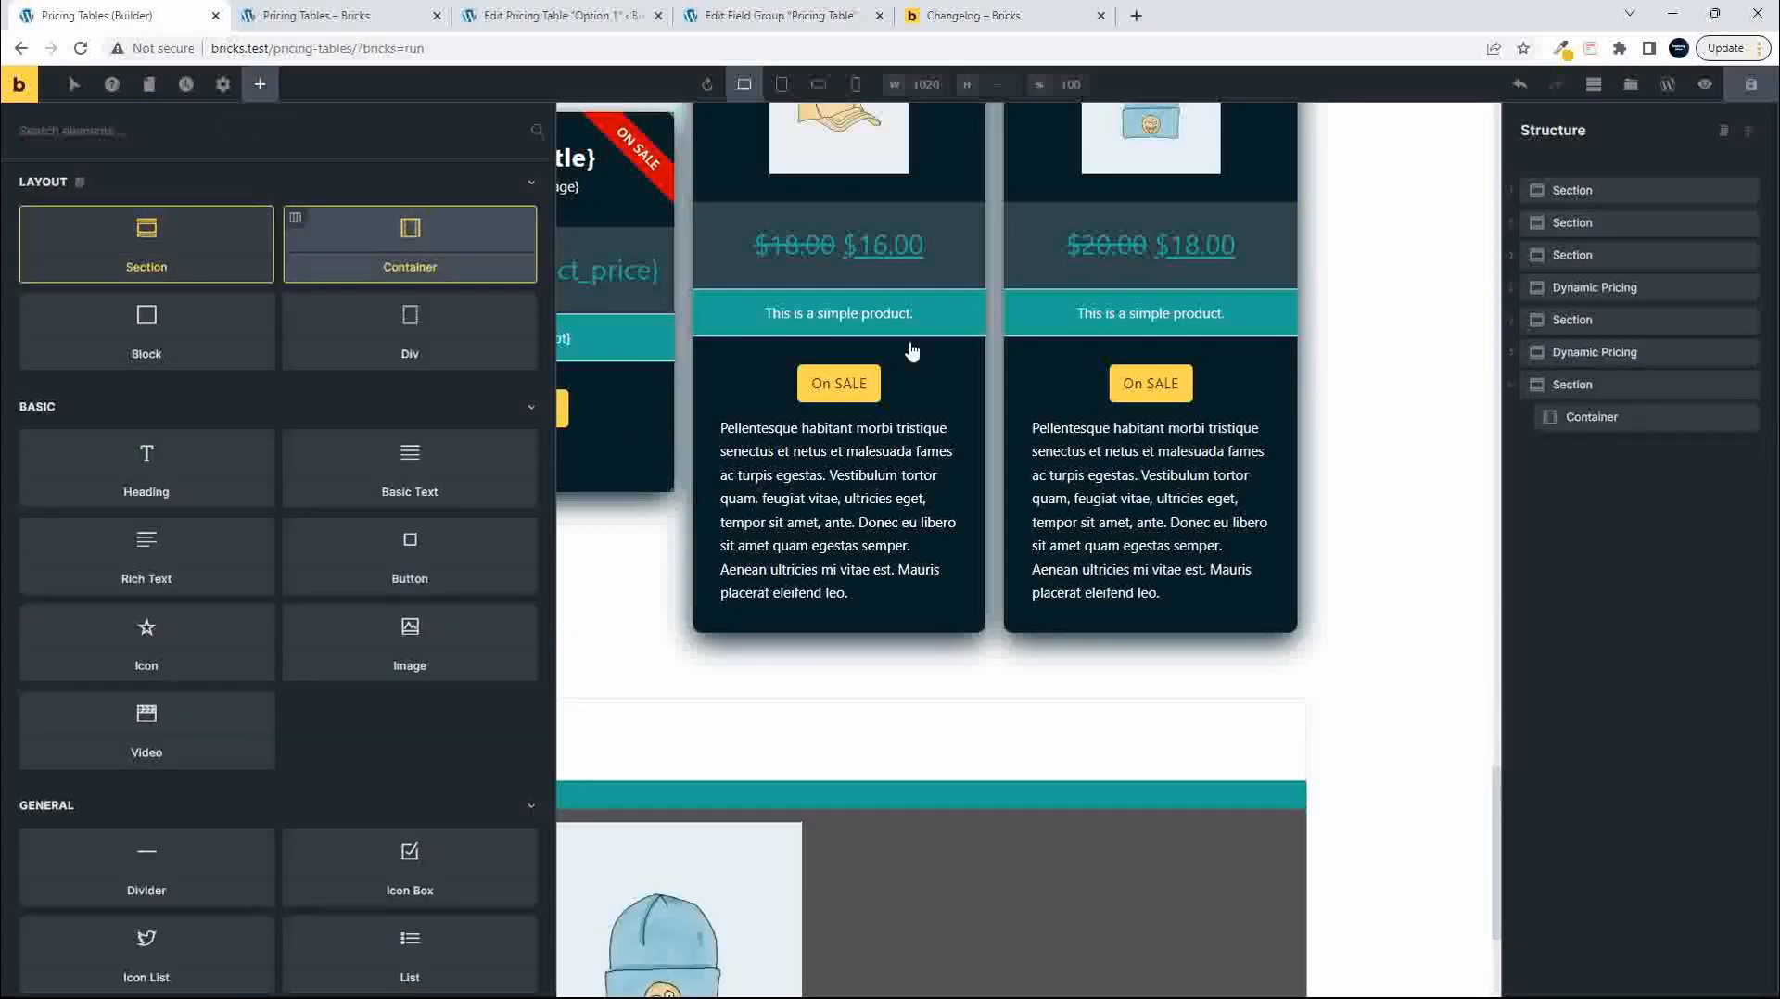
Nest a second container inside the new section's container.
click(1617, 419)
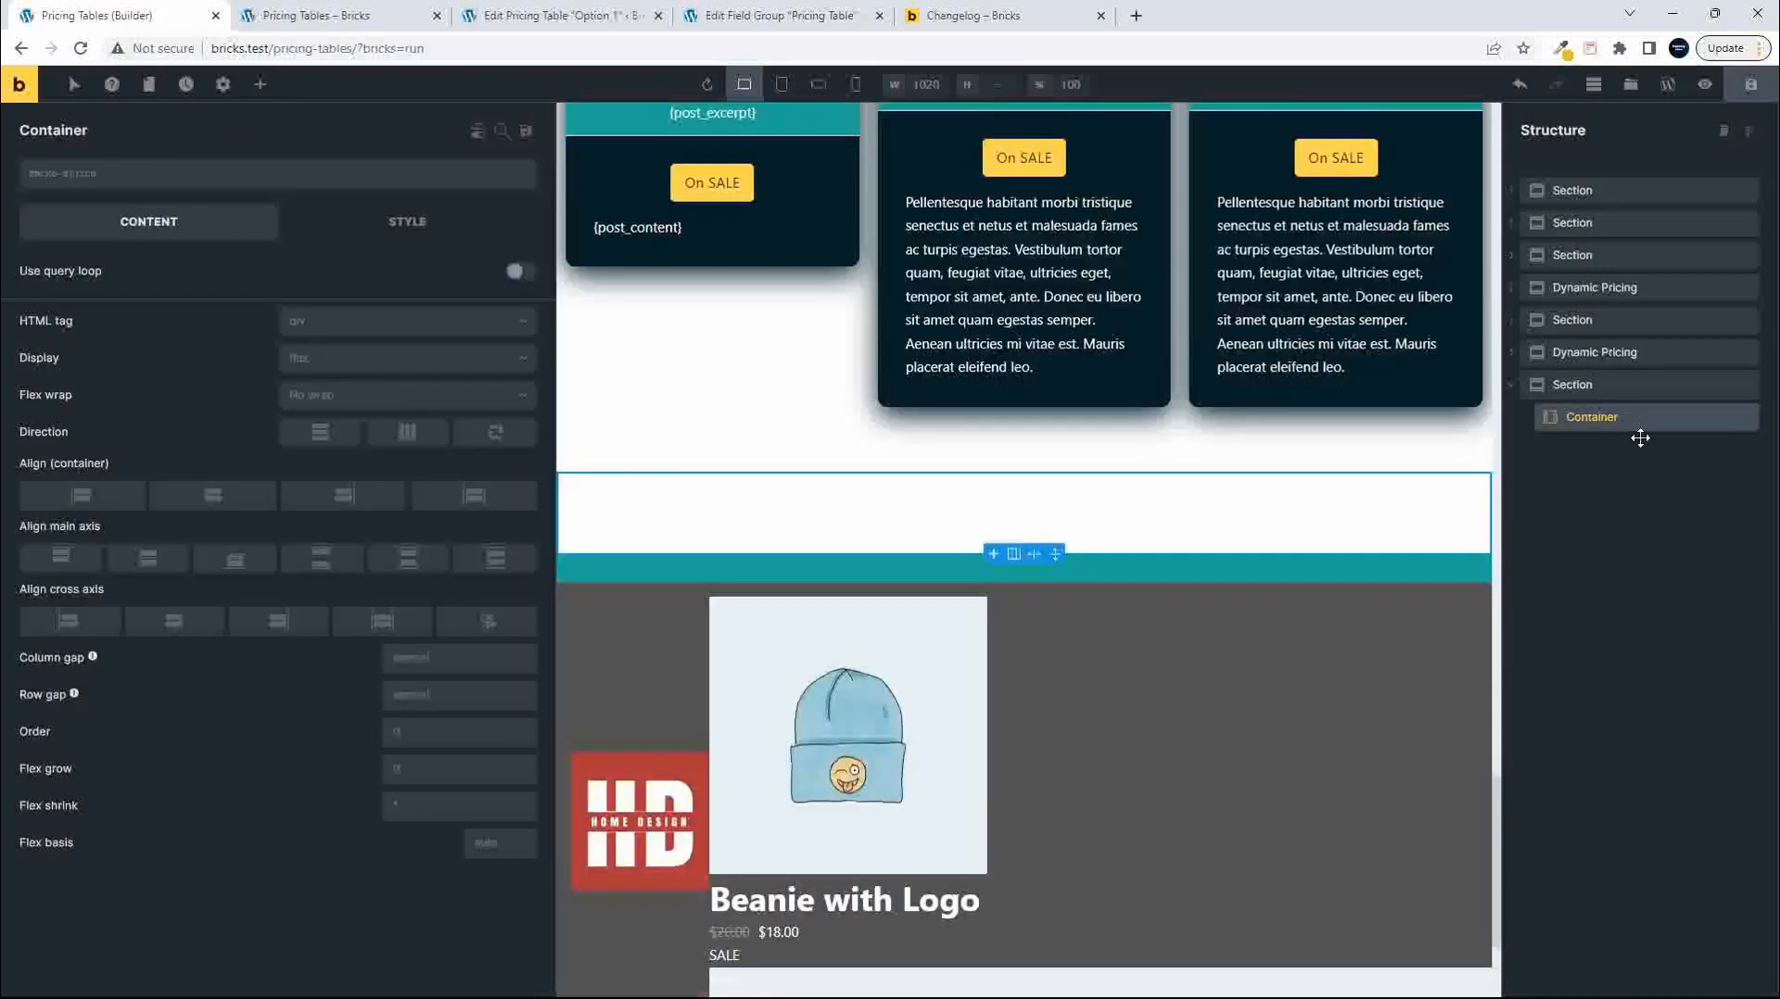
click(261, 86)
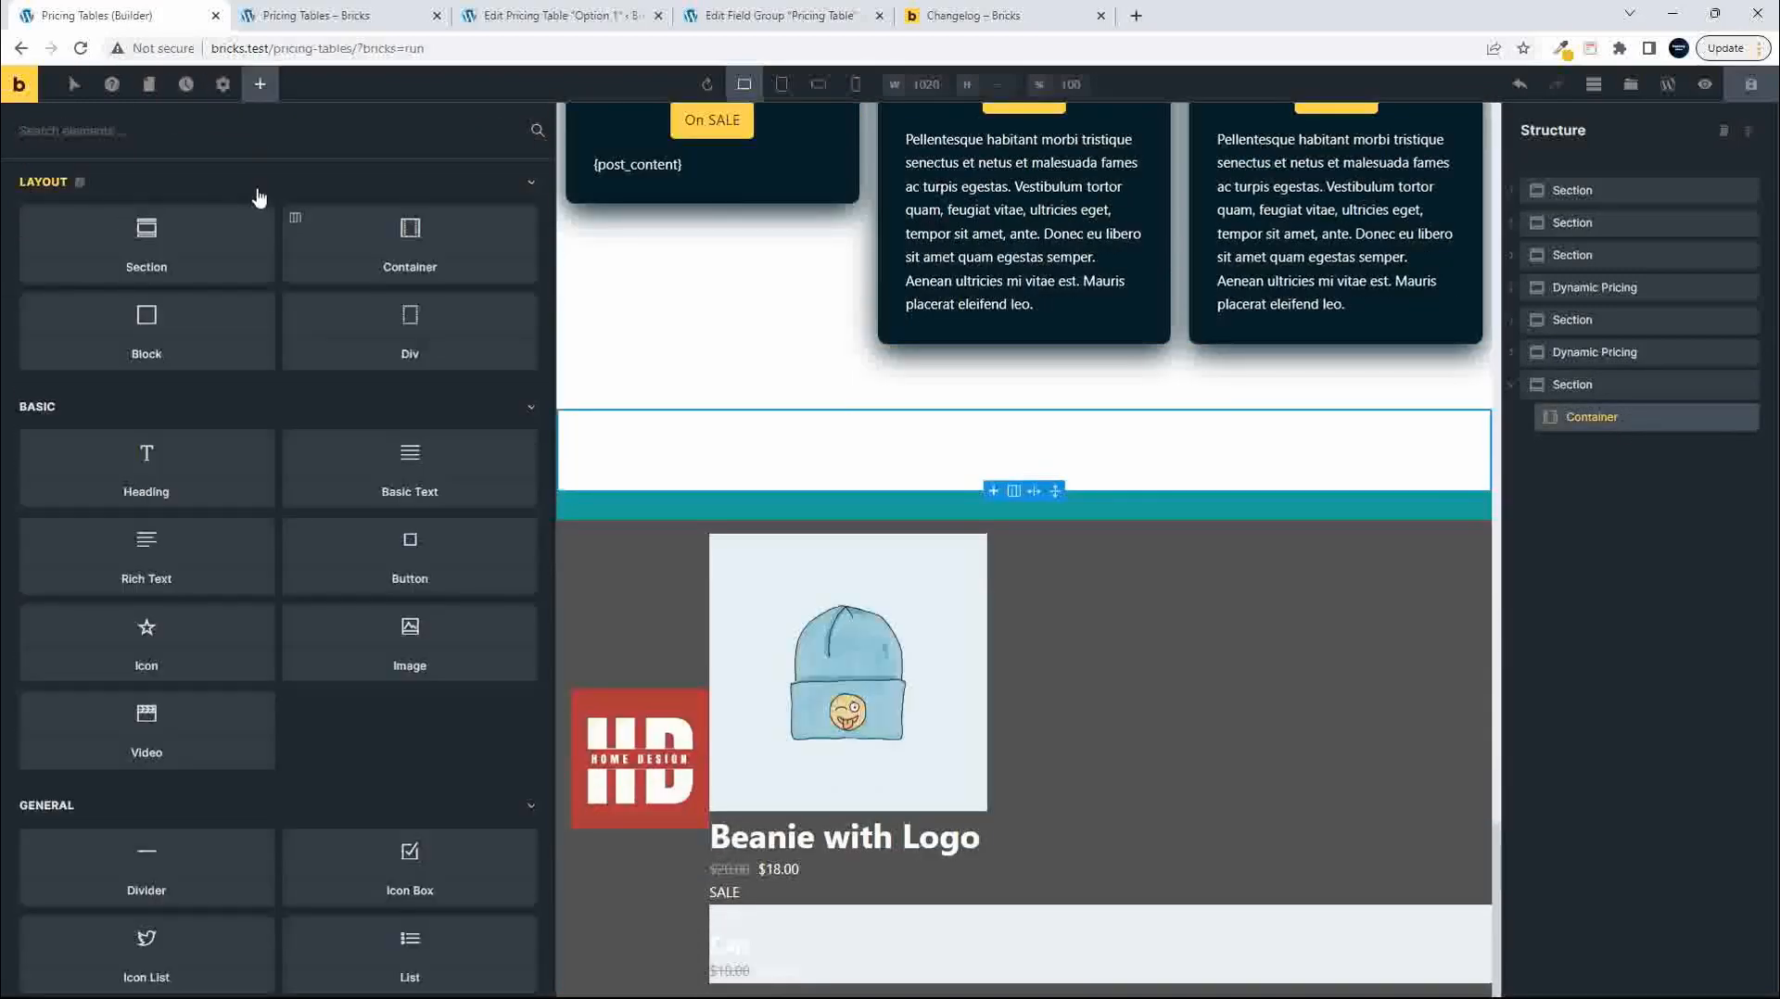
click(396, 244)
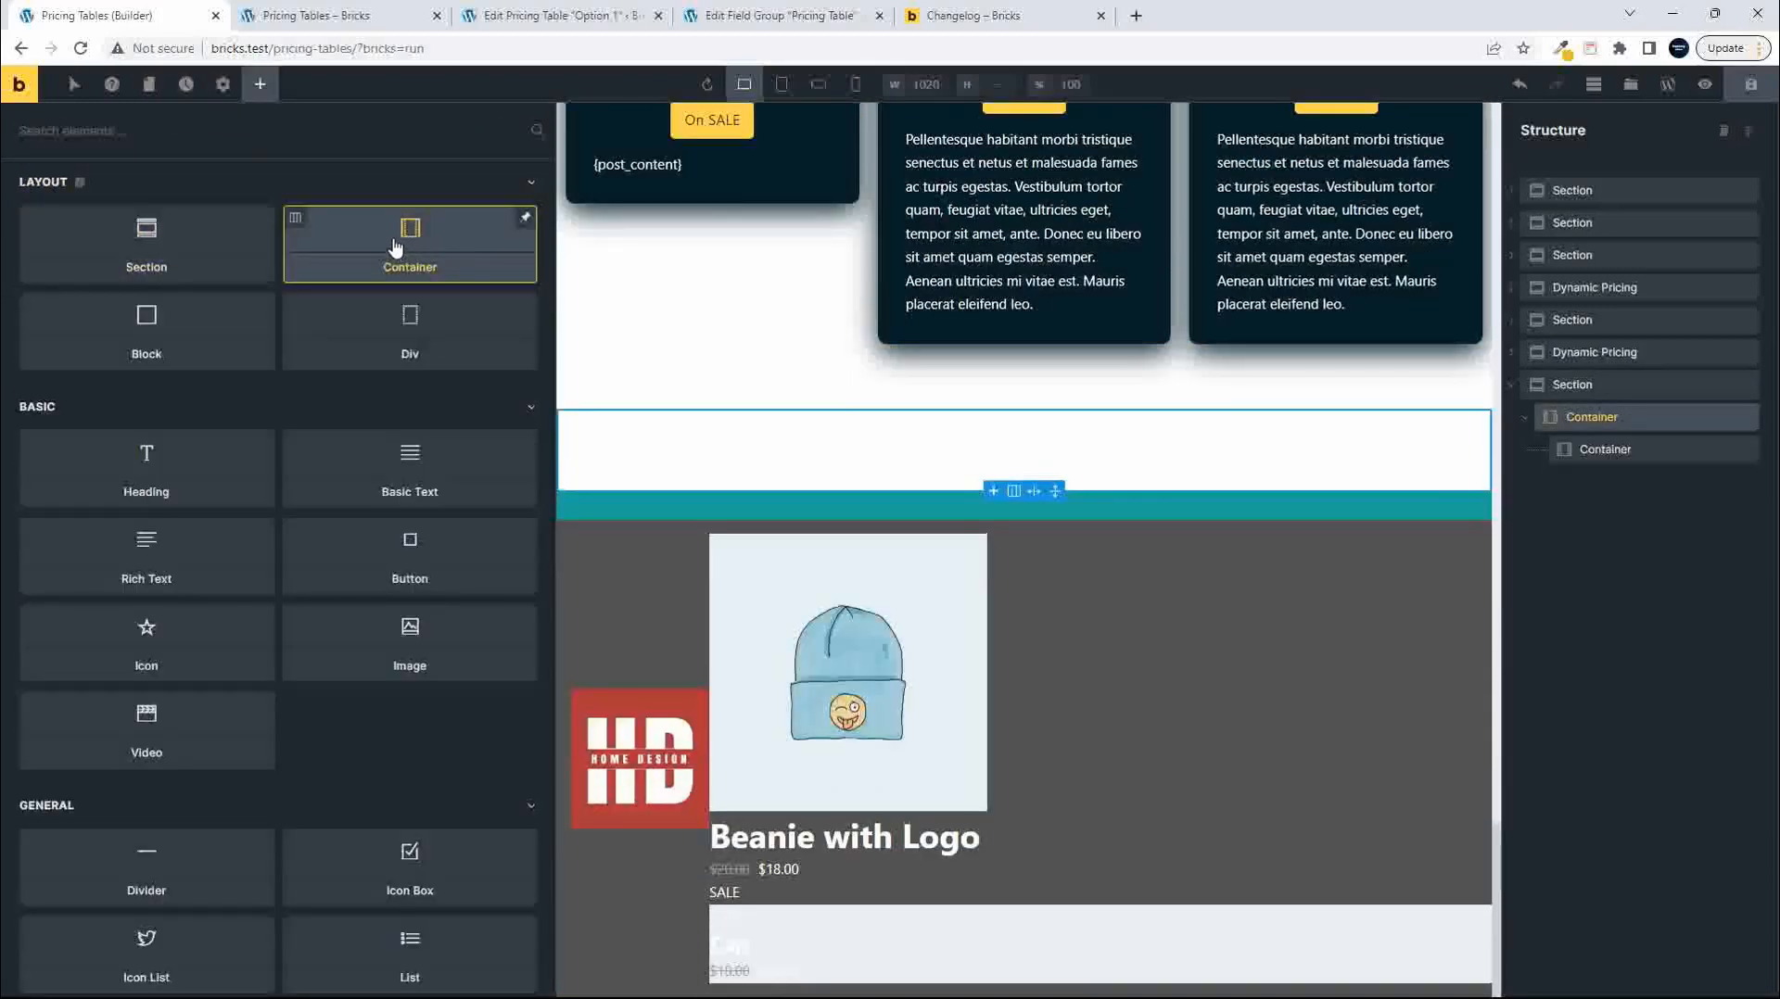
Insert a Pricing Tables element into the nested container and select it.
click(1597, 456)
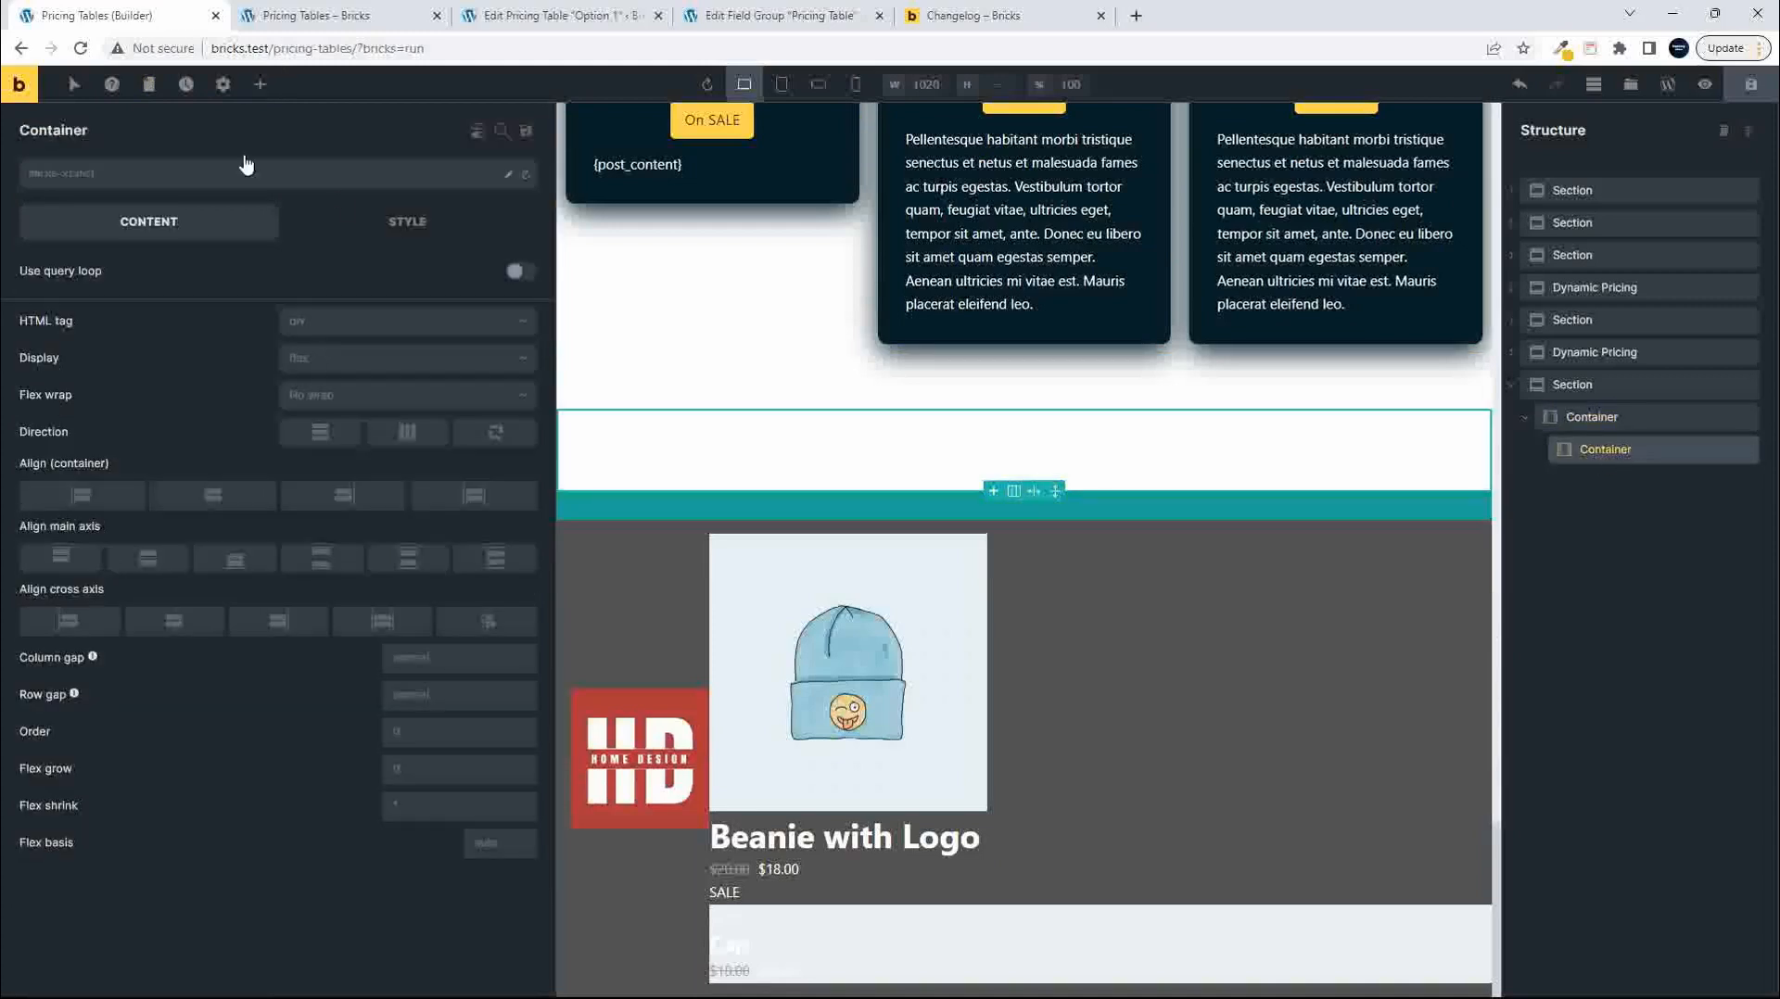
click(261, 85)
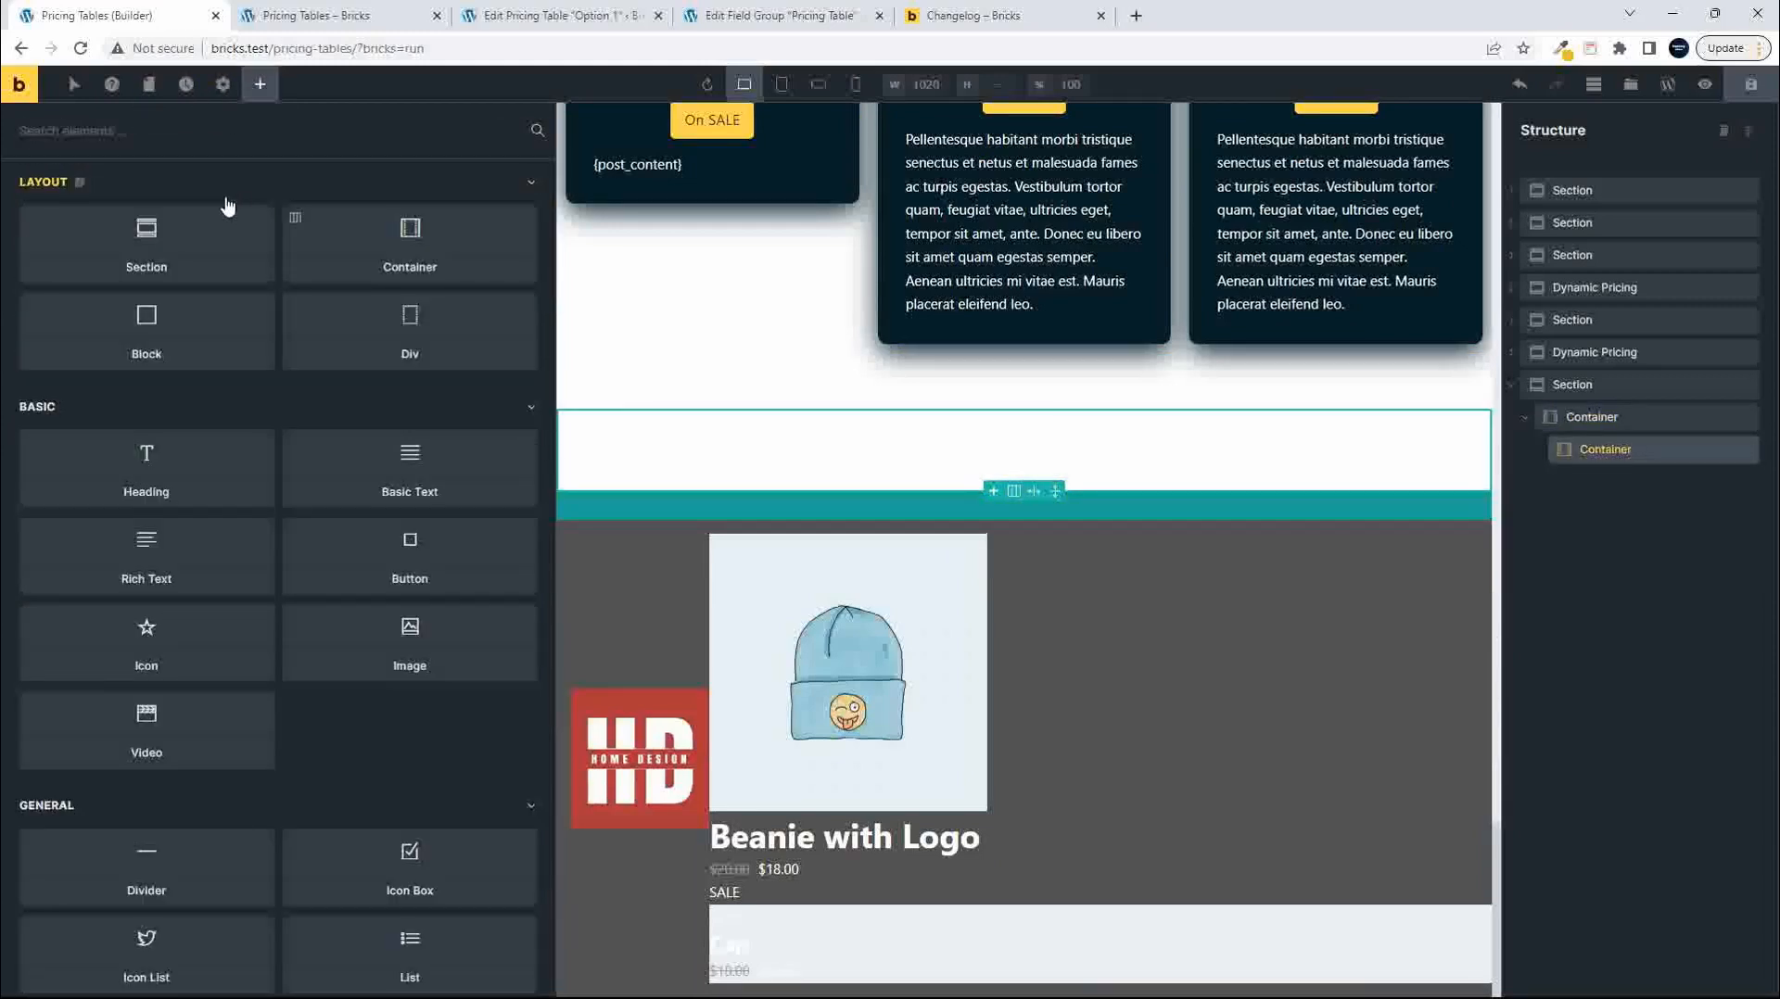
text(pricing)
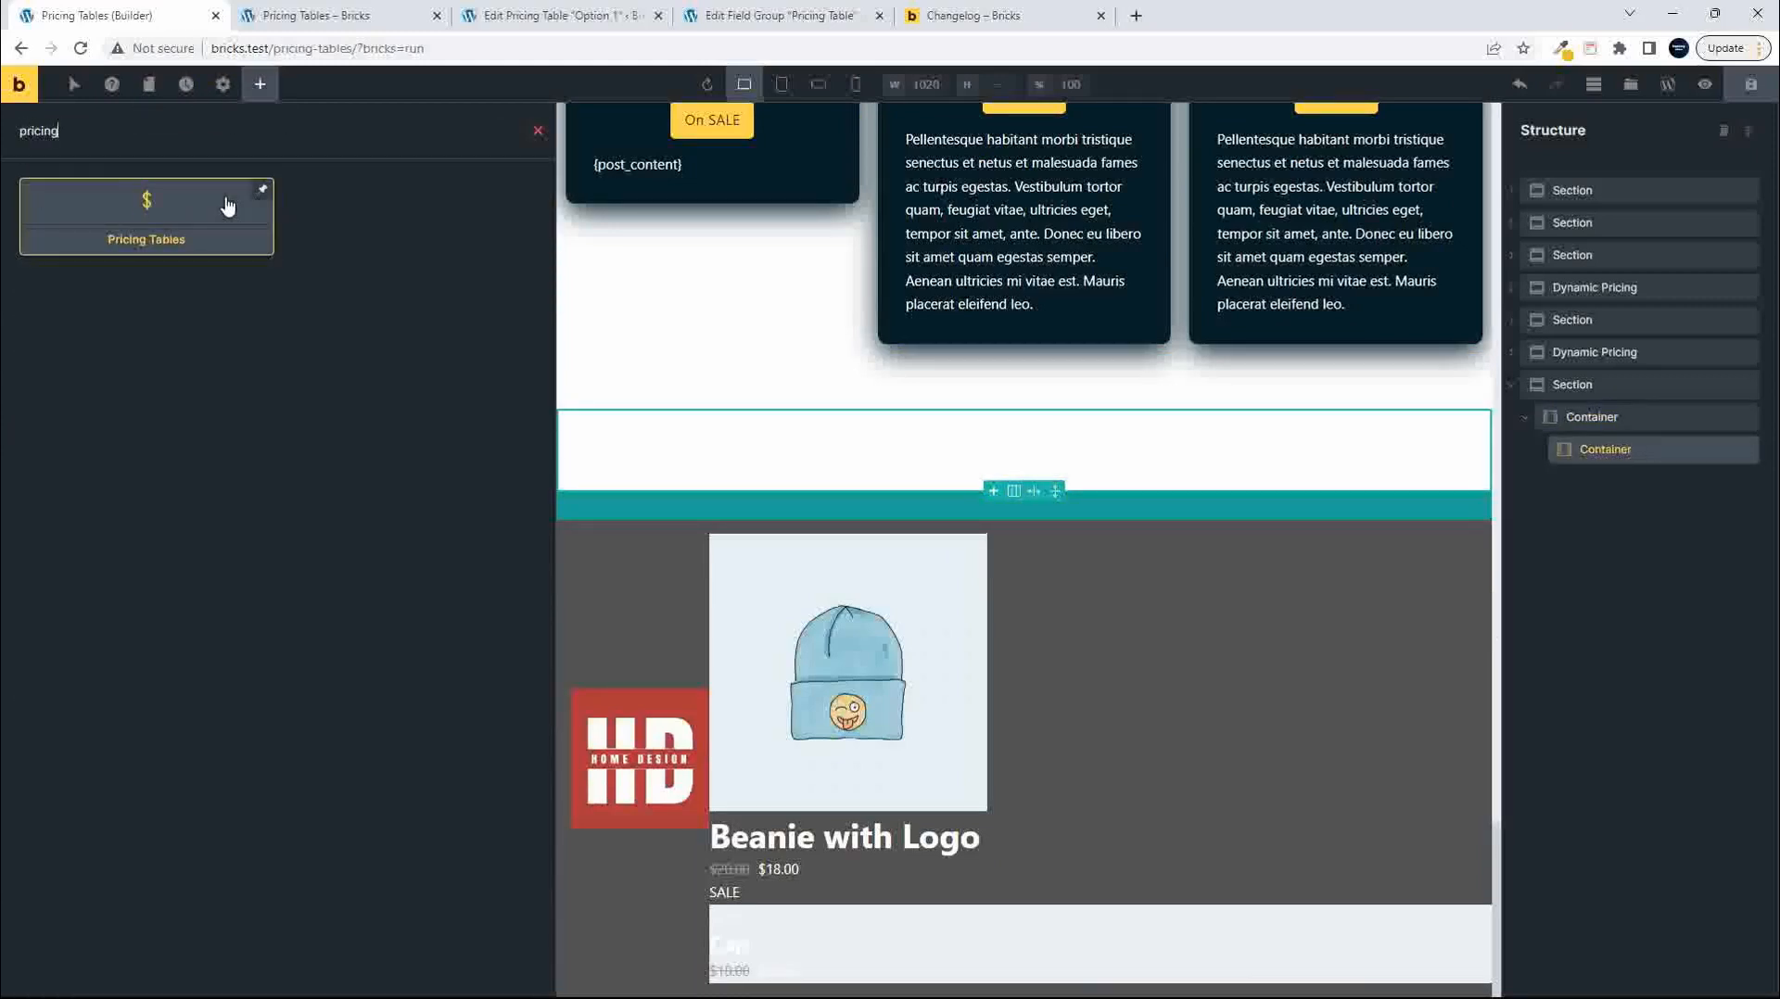
click(162, 220)
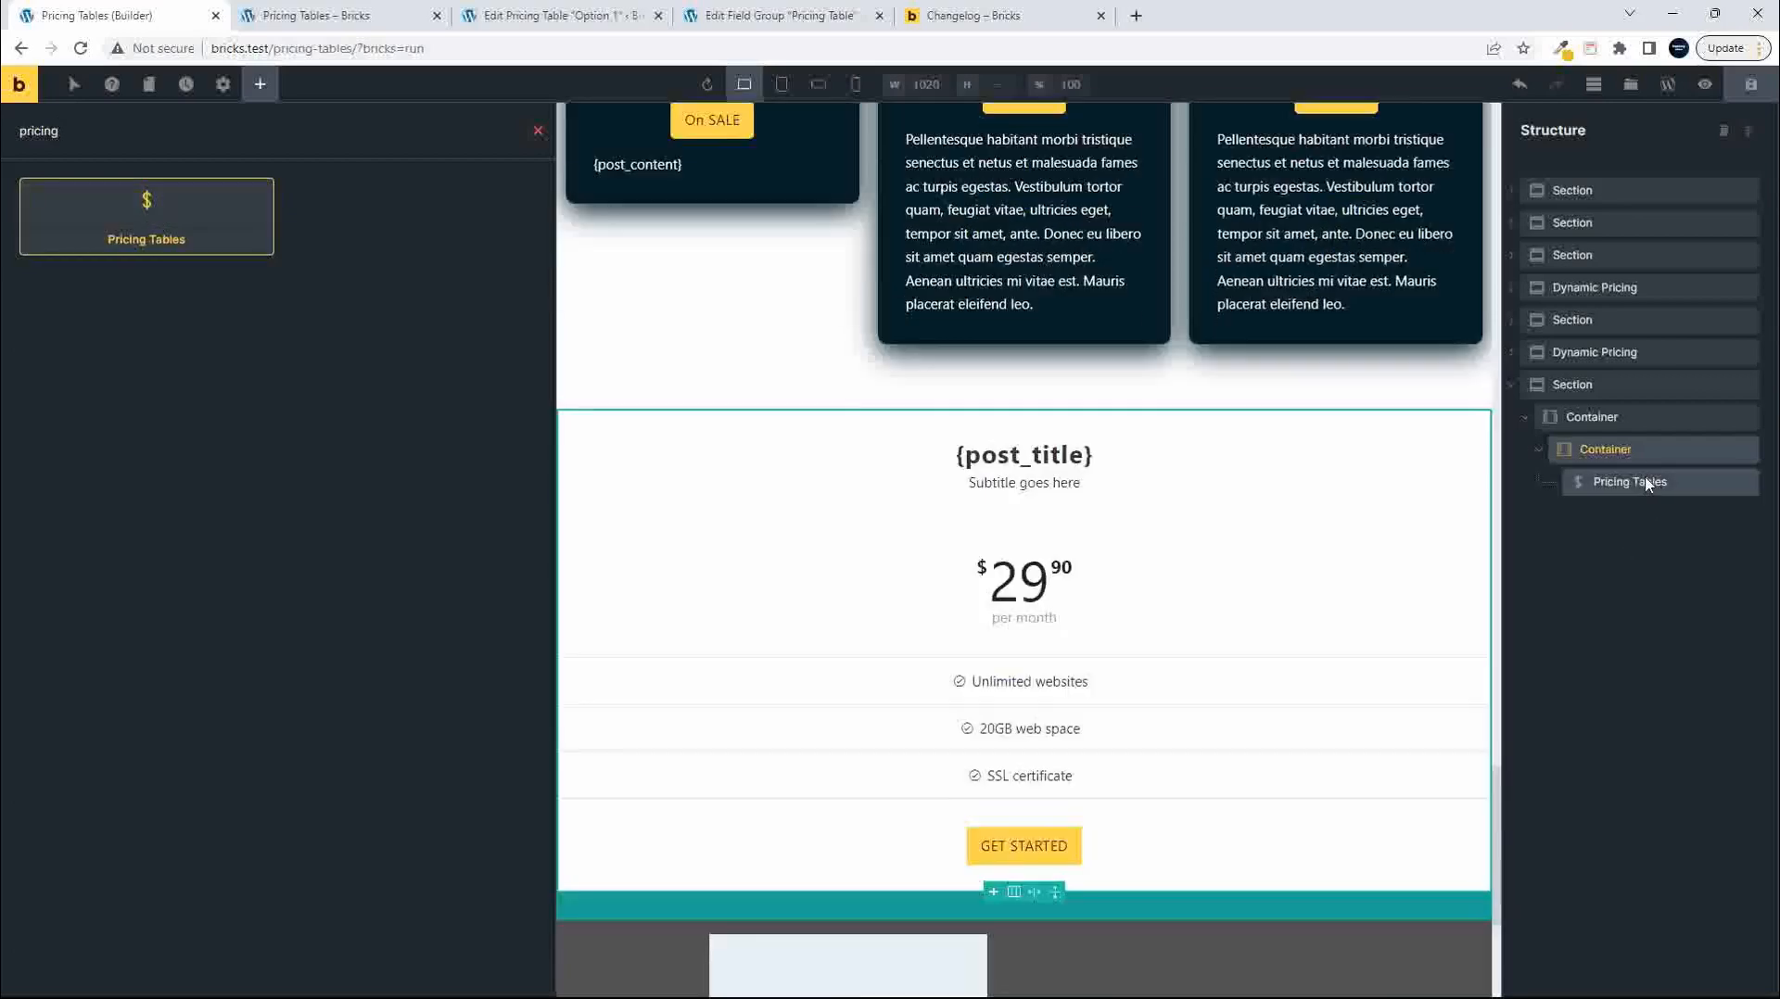
click(1647, 484)
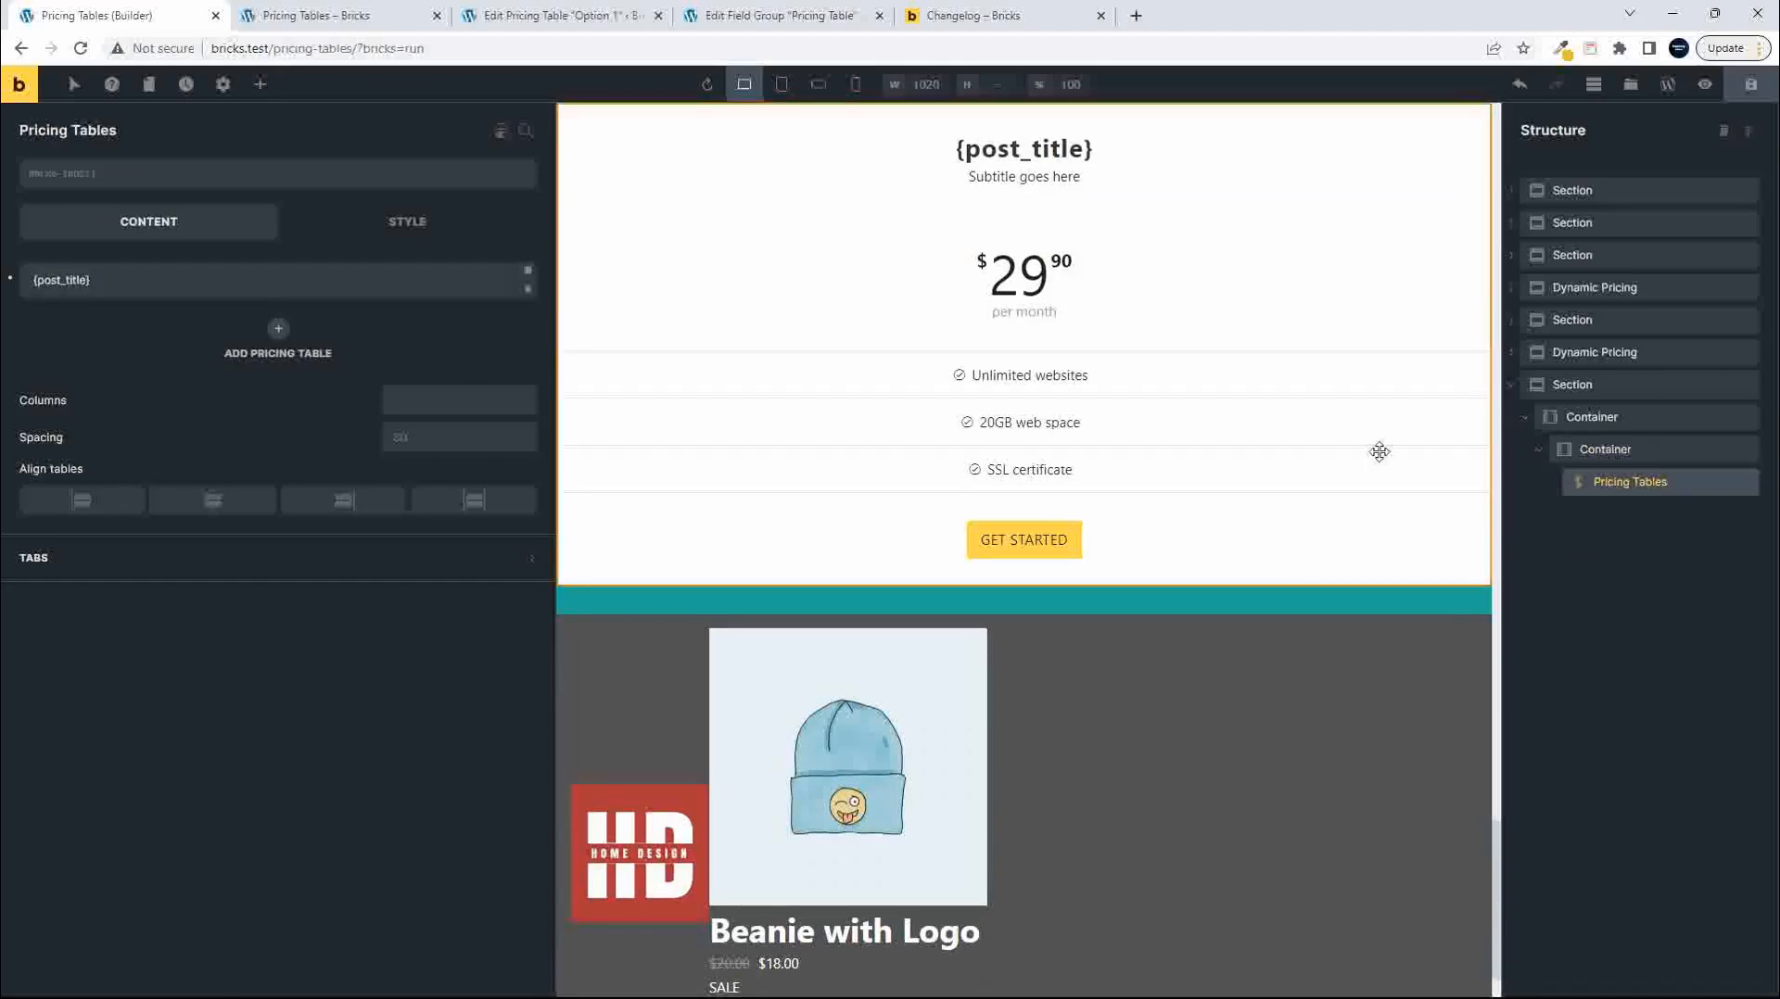
Enable the query loop on the nested container and set its query's post type to Products.
click(1605, 450)
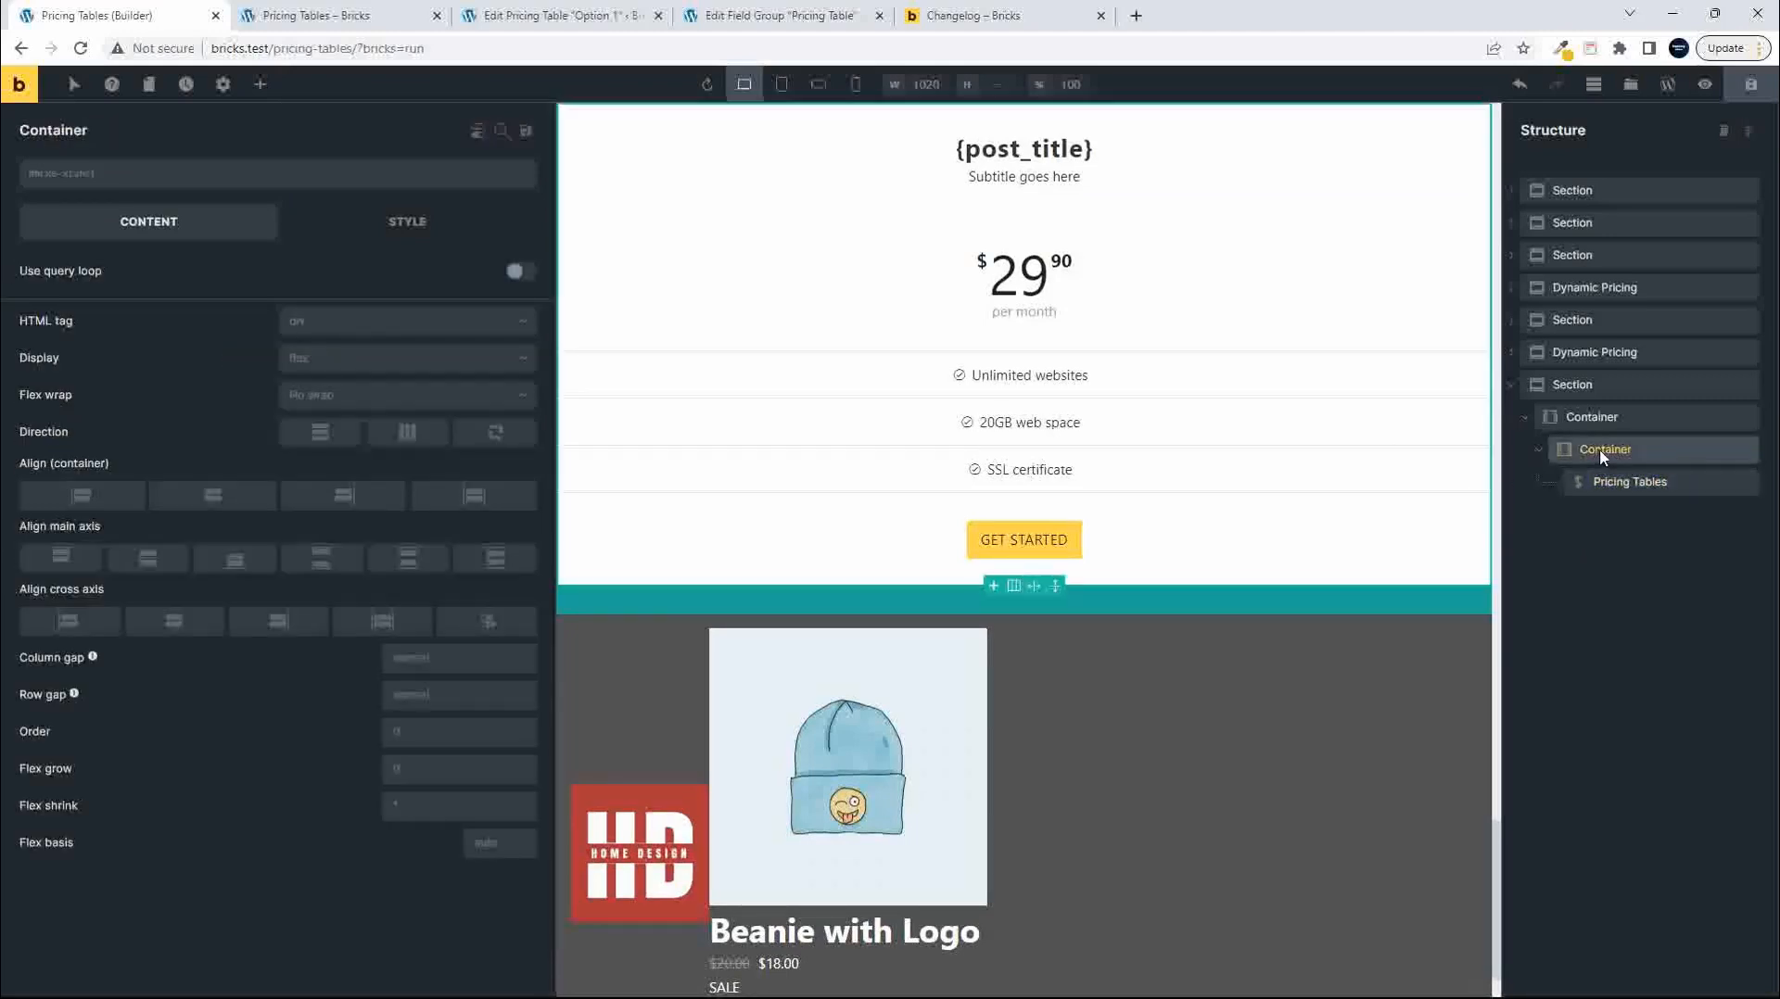
click(517, 272)
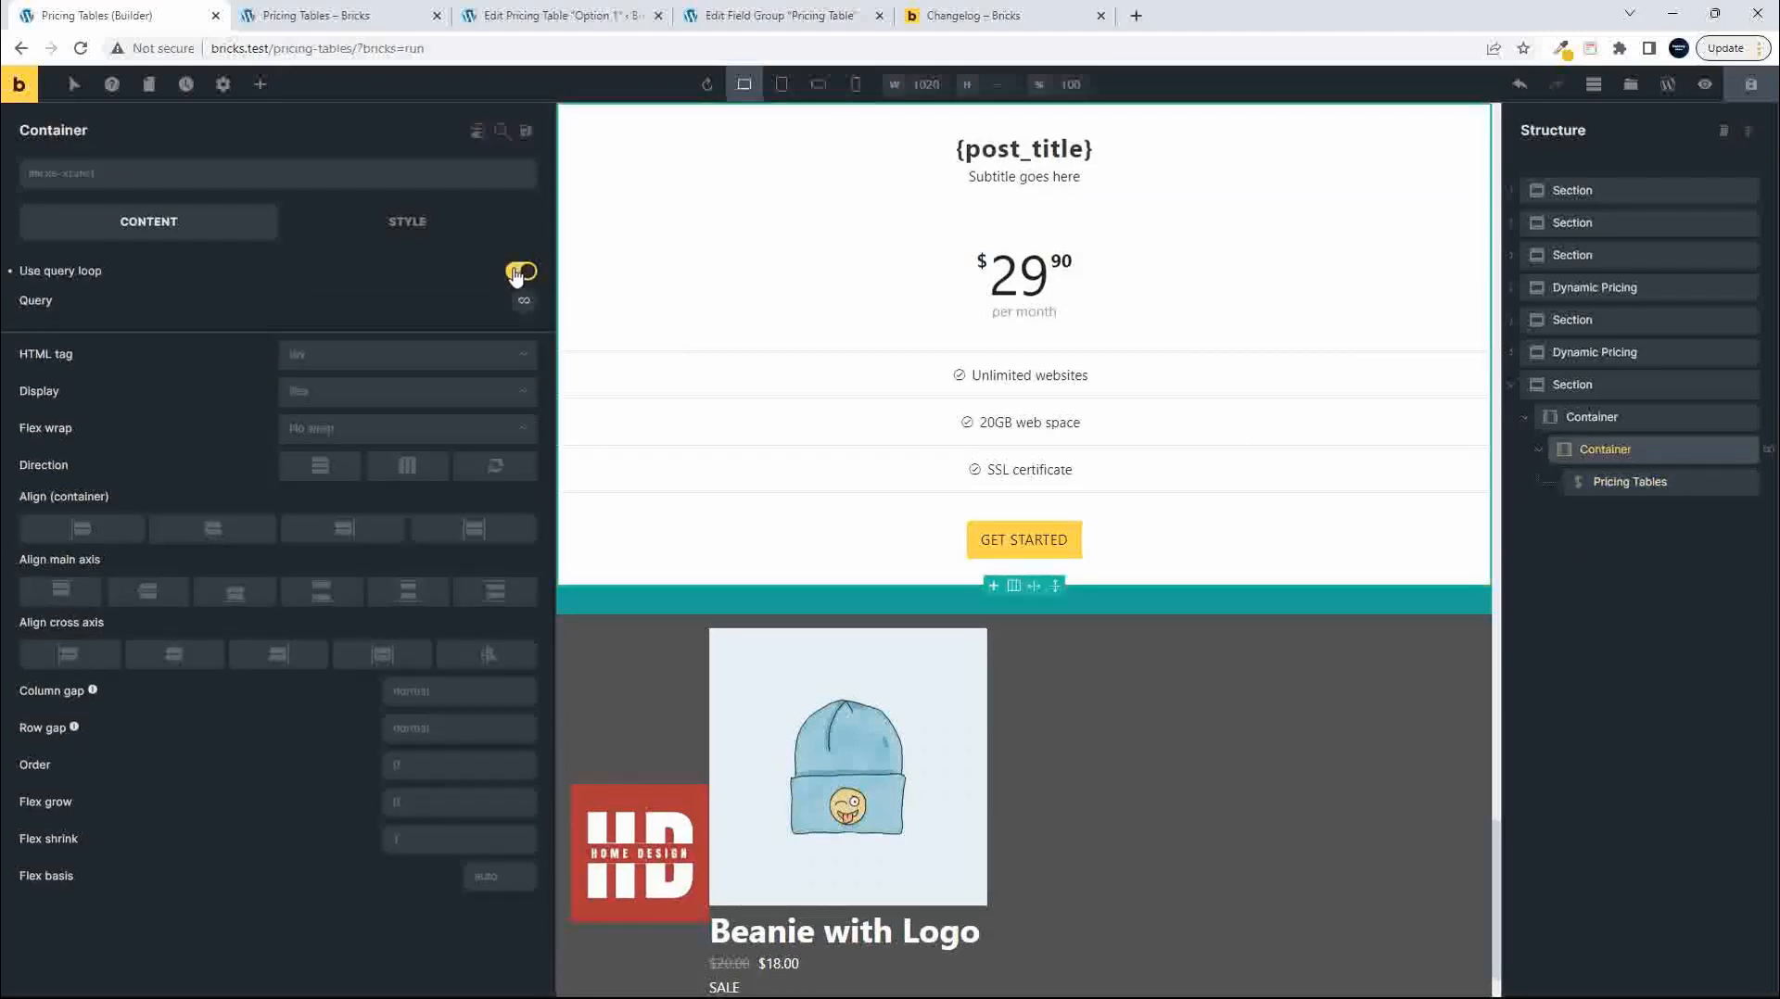
click(523, 301)
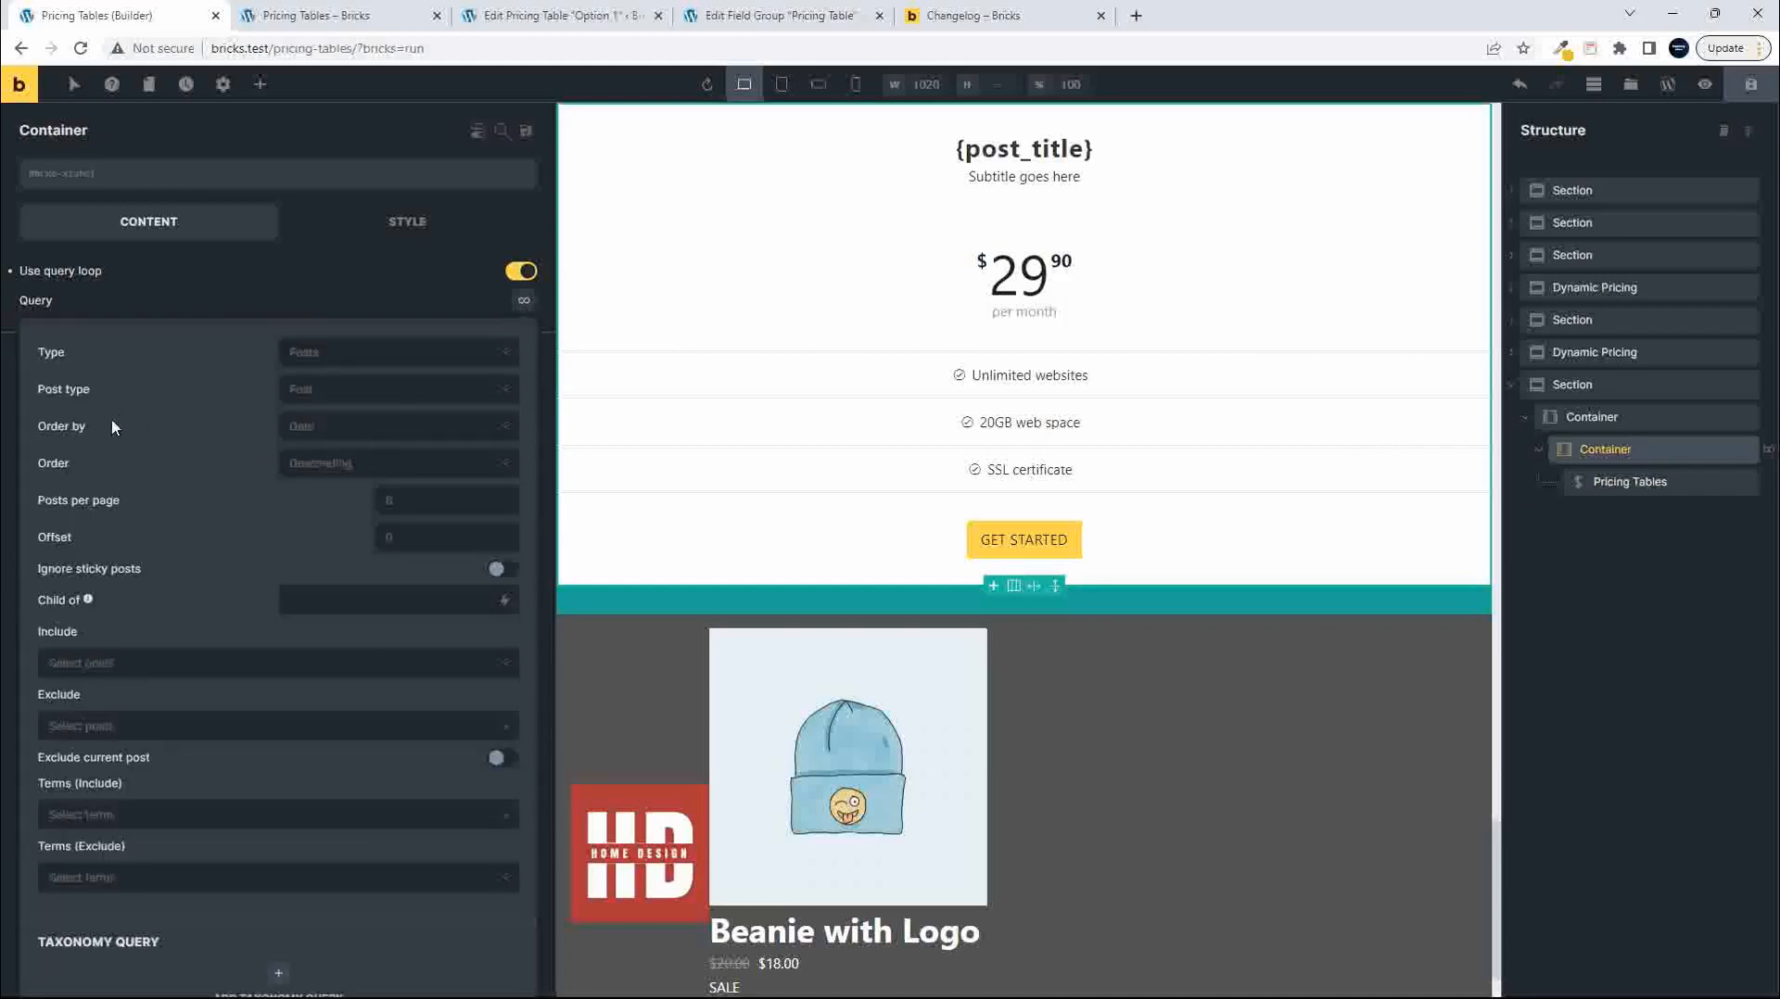
click(299, 399)
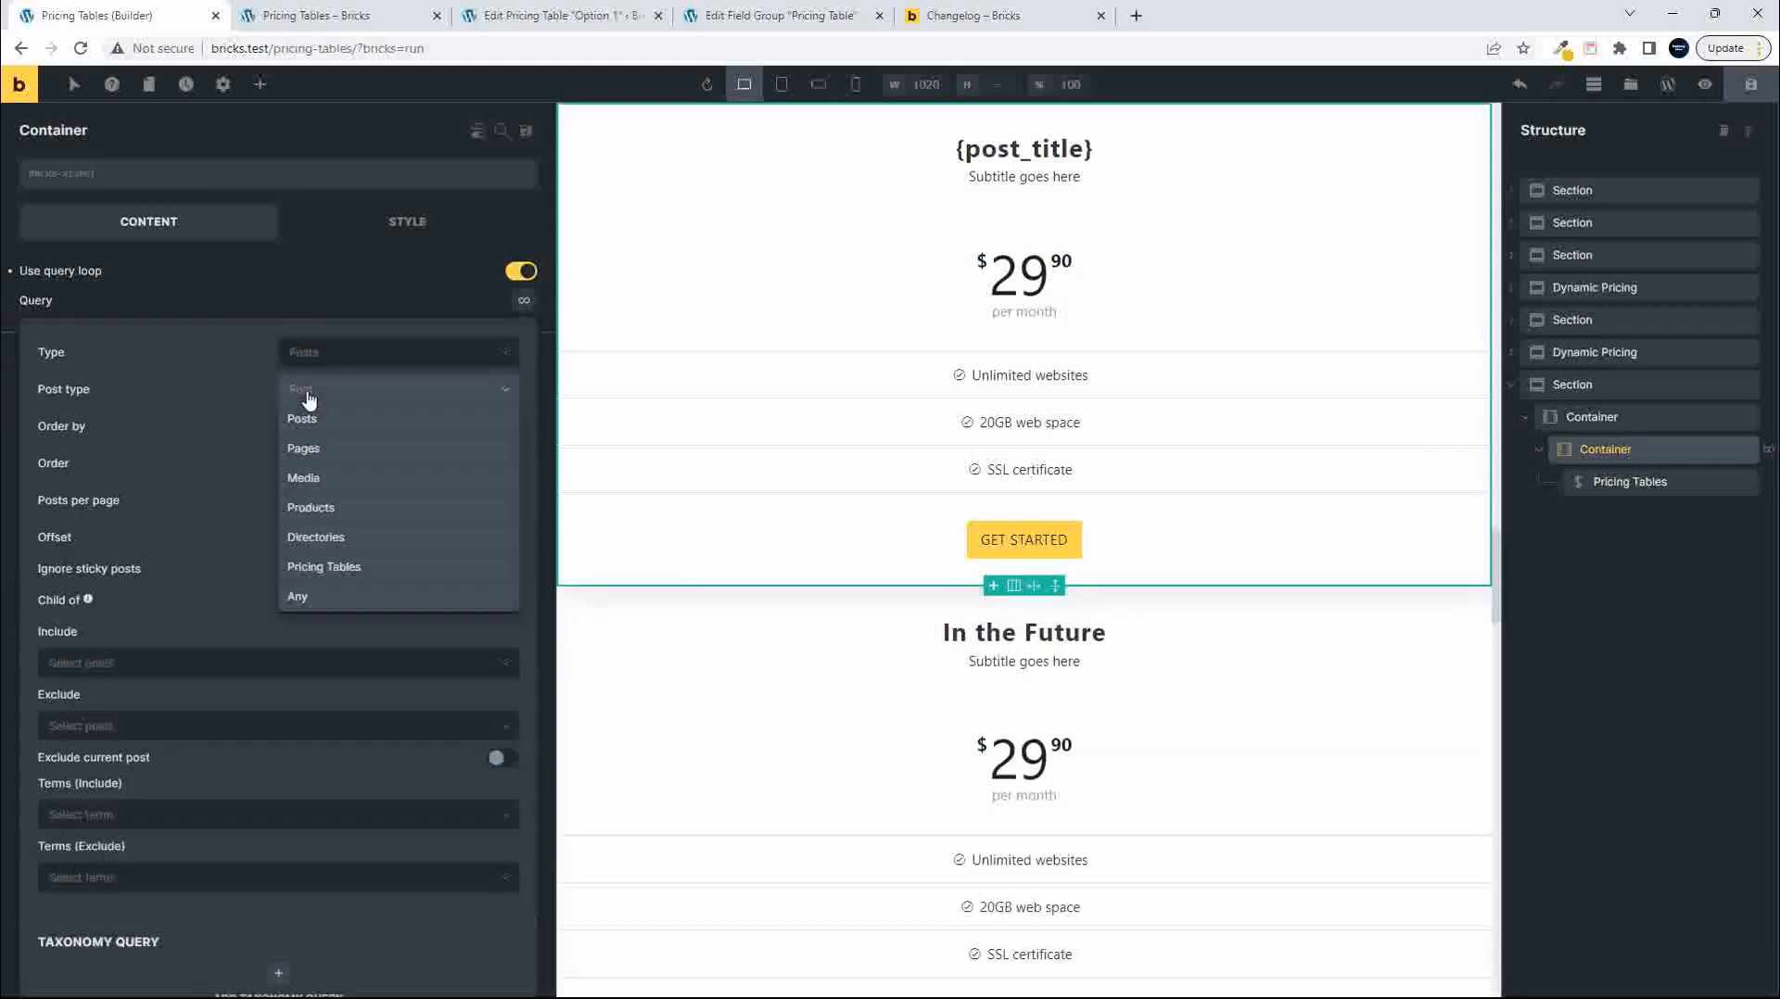
click(342, 512)
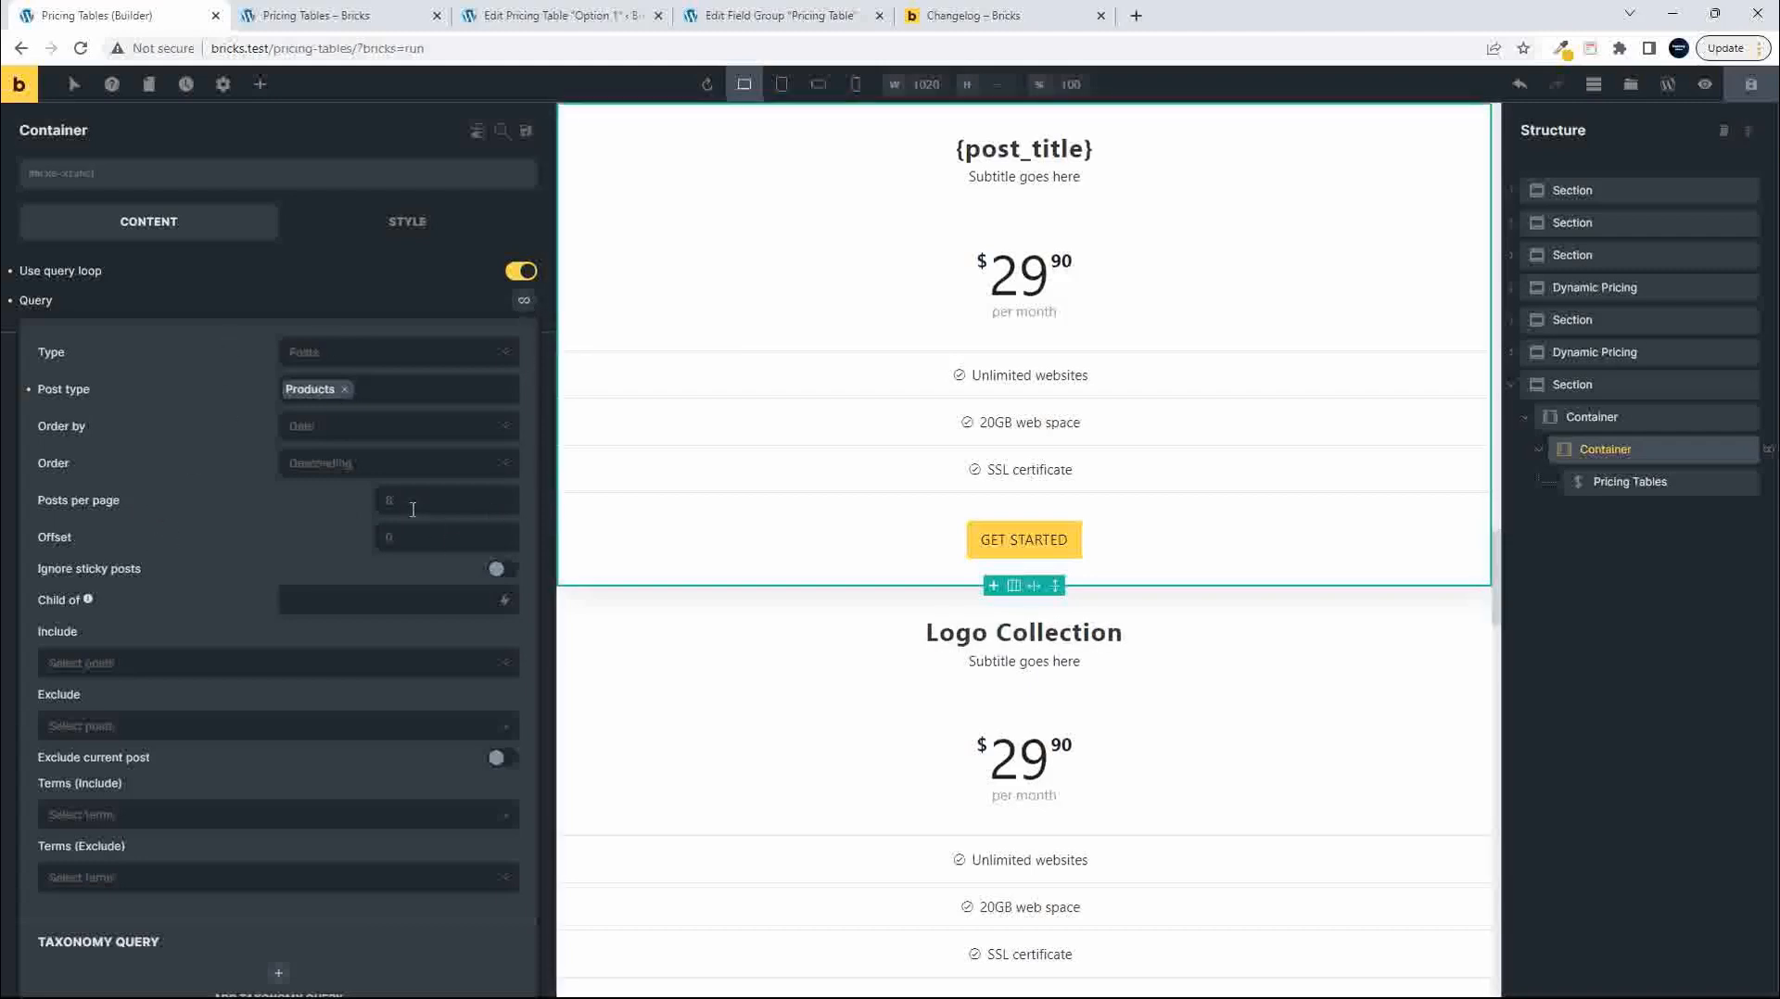
click(376, 294)
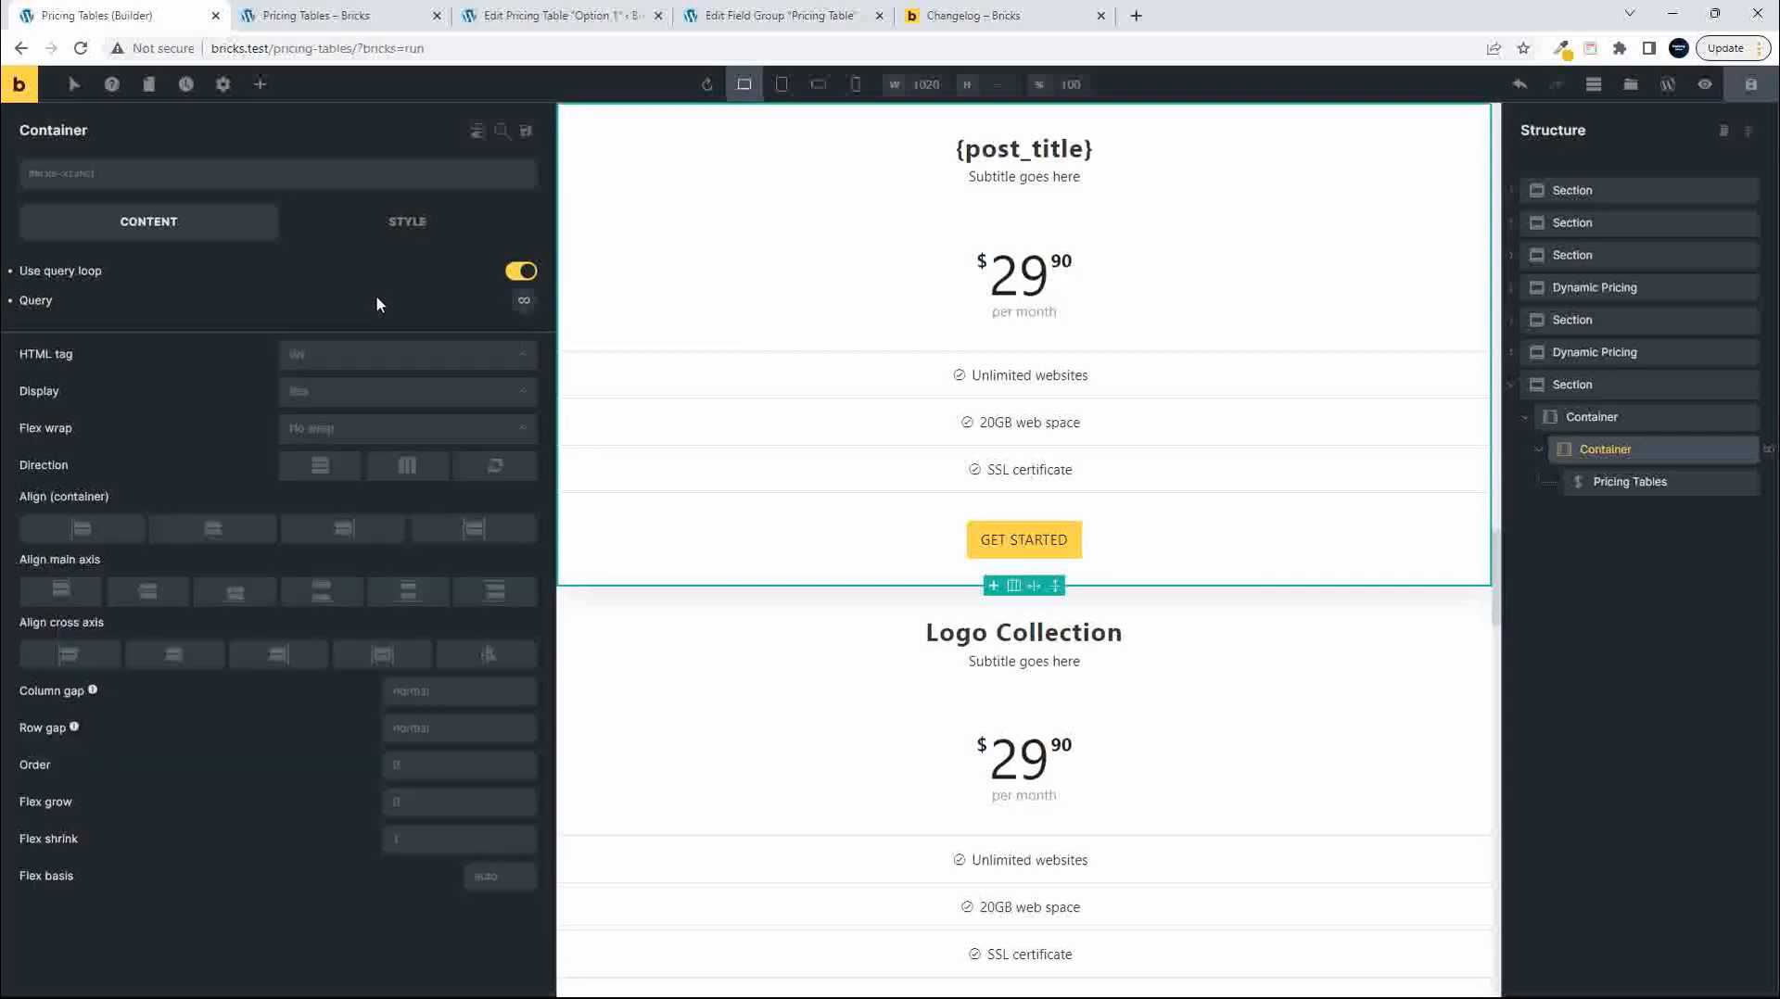
Add a meta query to the container's loop with key _sale_price, value 0 and comparison Greater than.
click(522, 304)
scroll(380, 584, down, 2)
scroll(374, 602, down, 2)
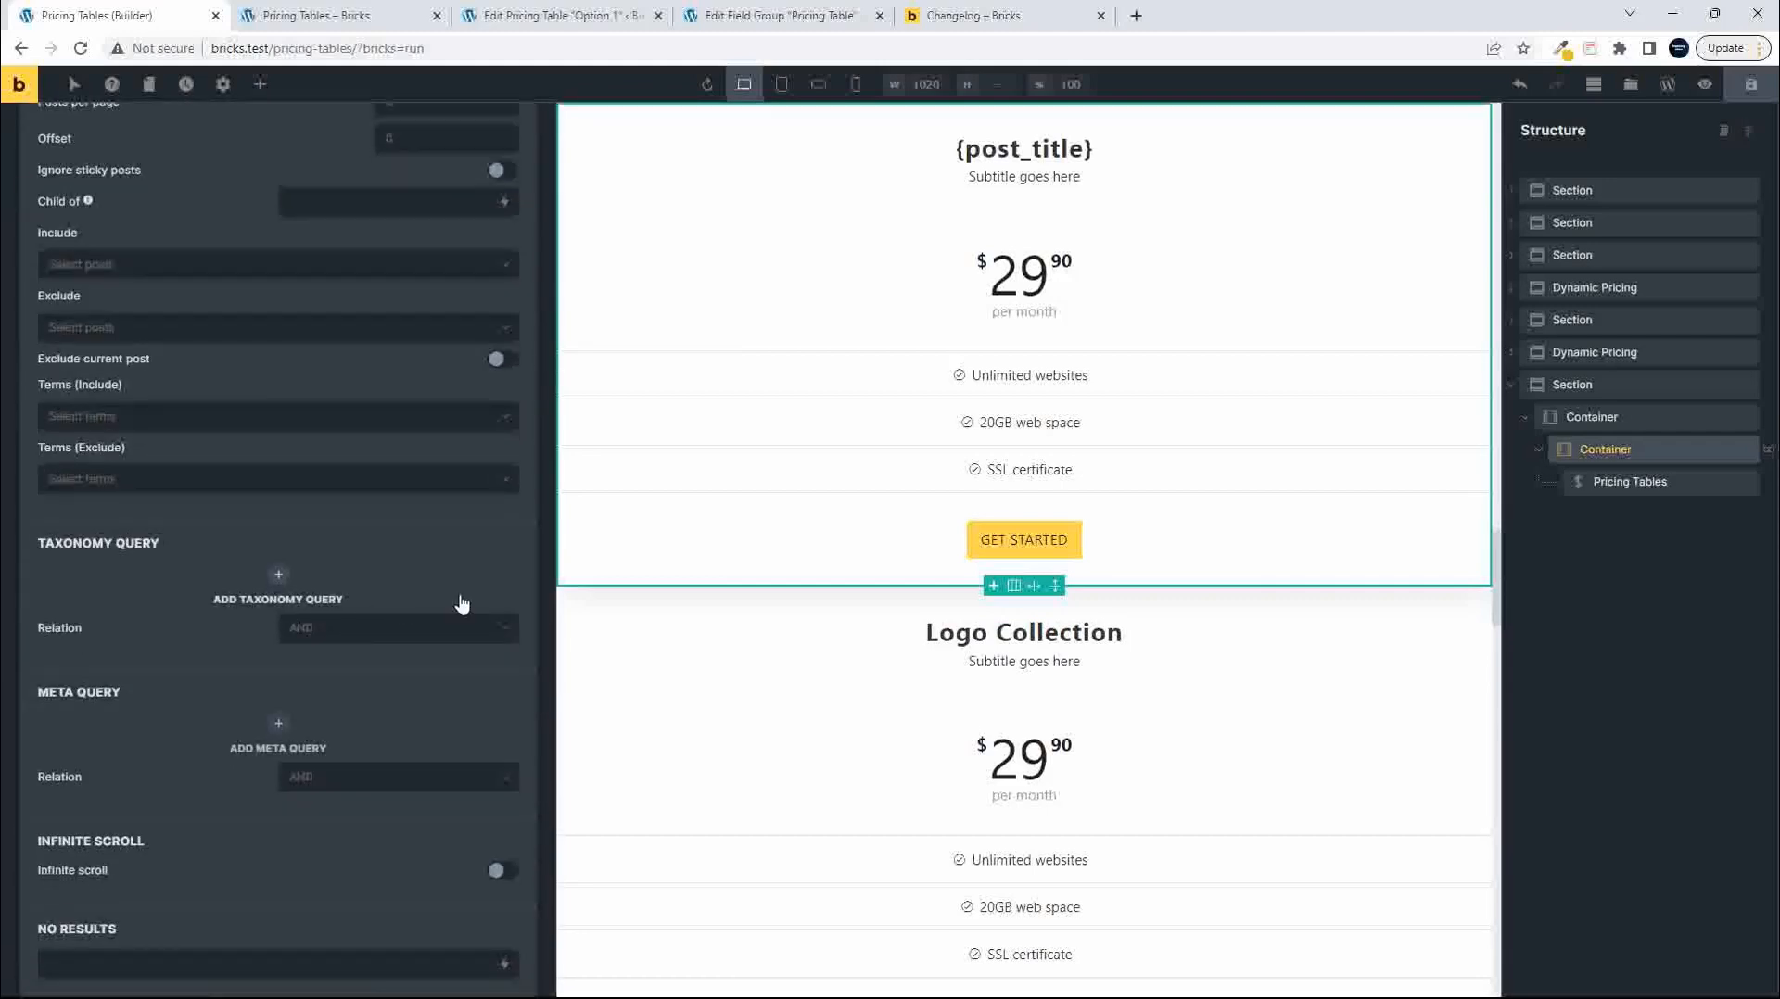
click(278, 724)
scroll(354, 693, down, 3)
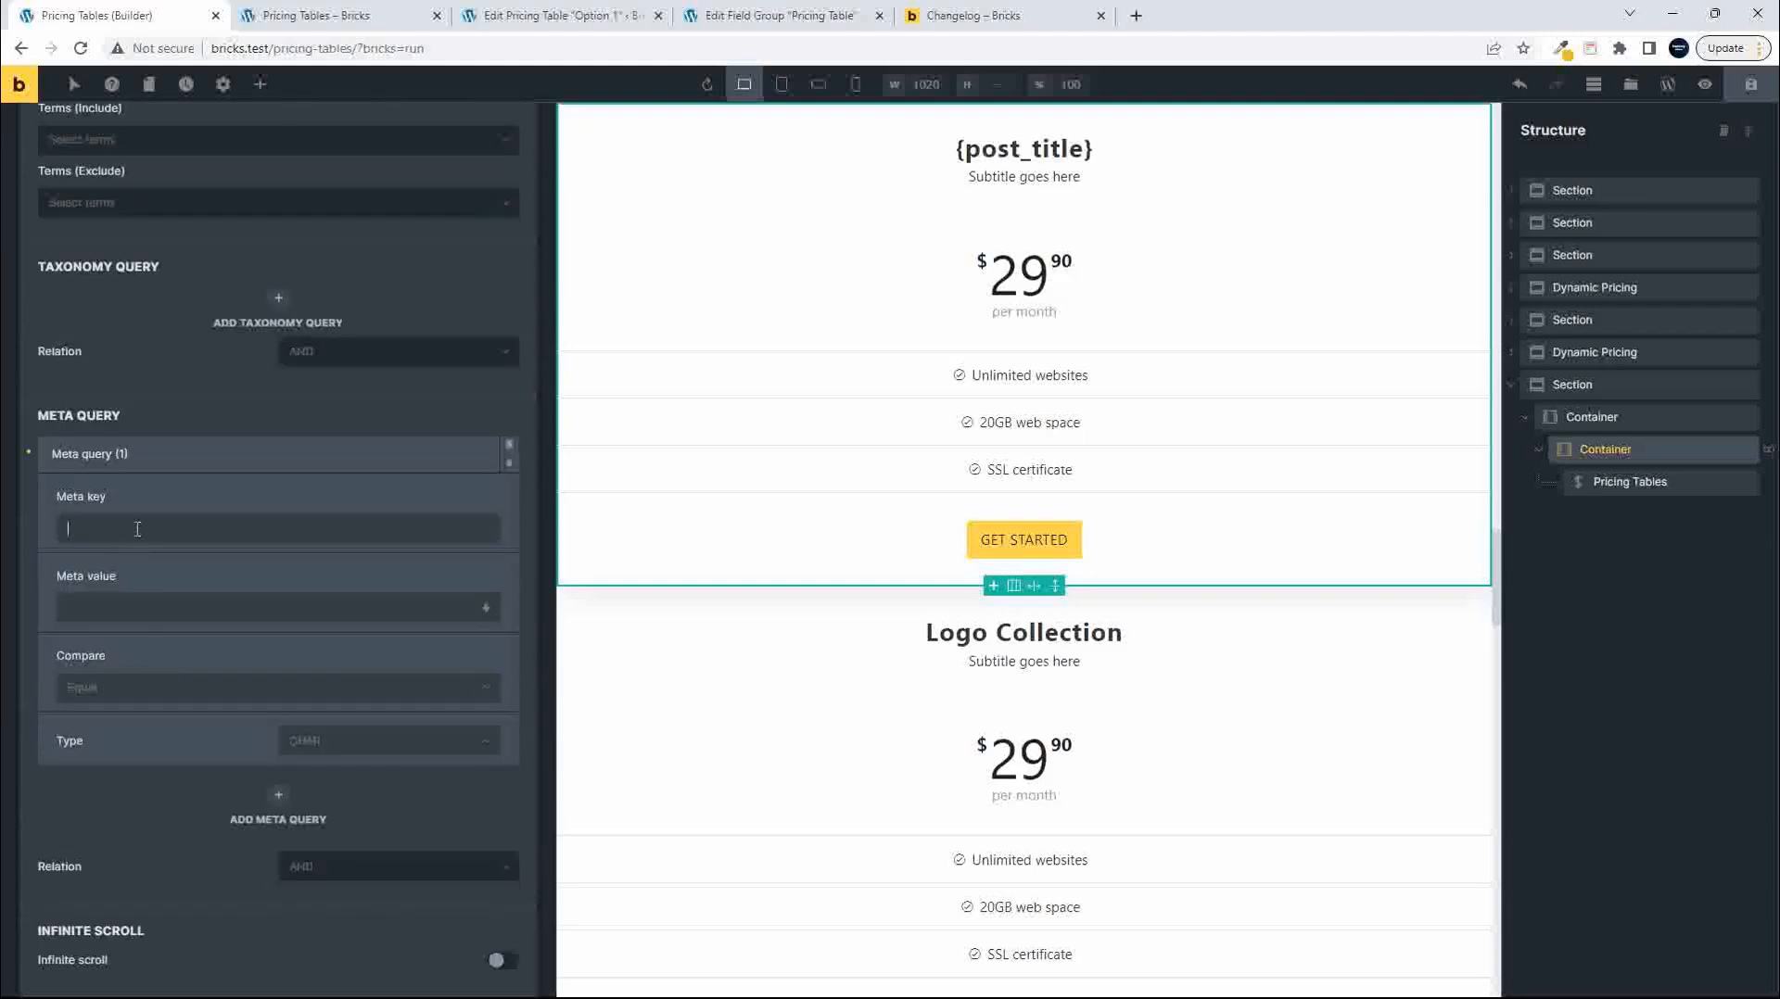
text(_sale_price)
click(104, 697)
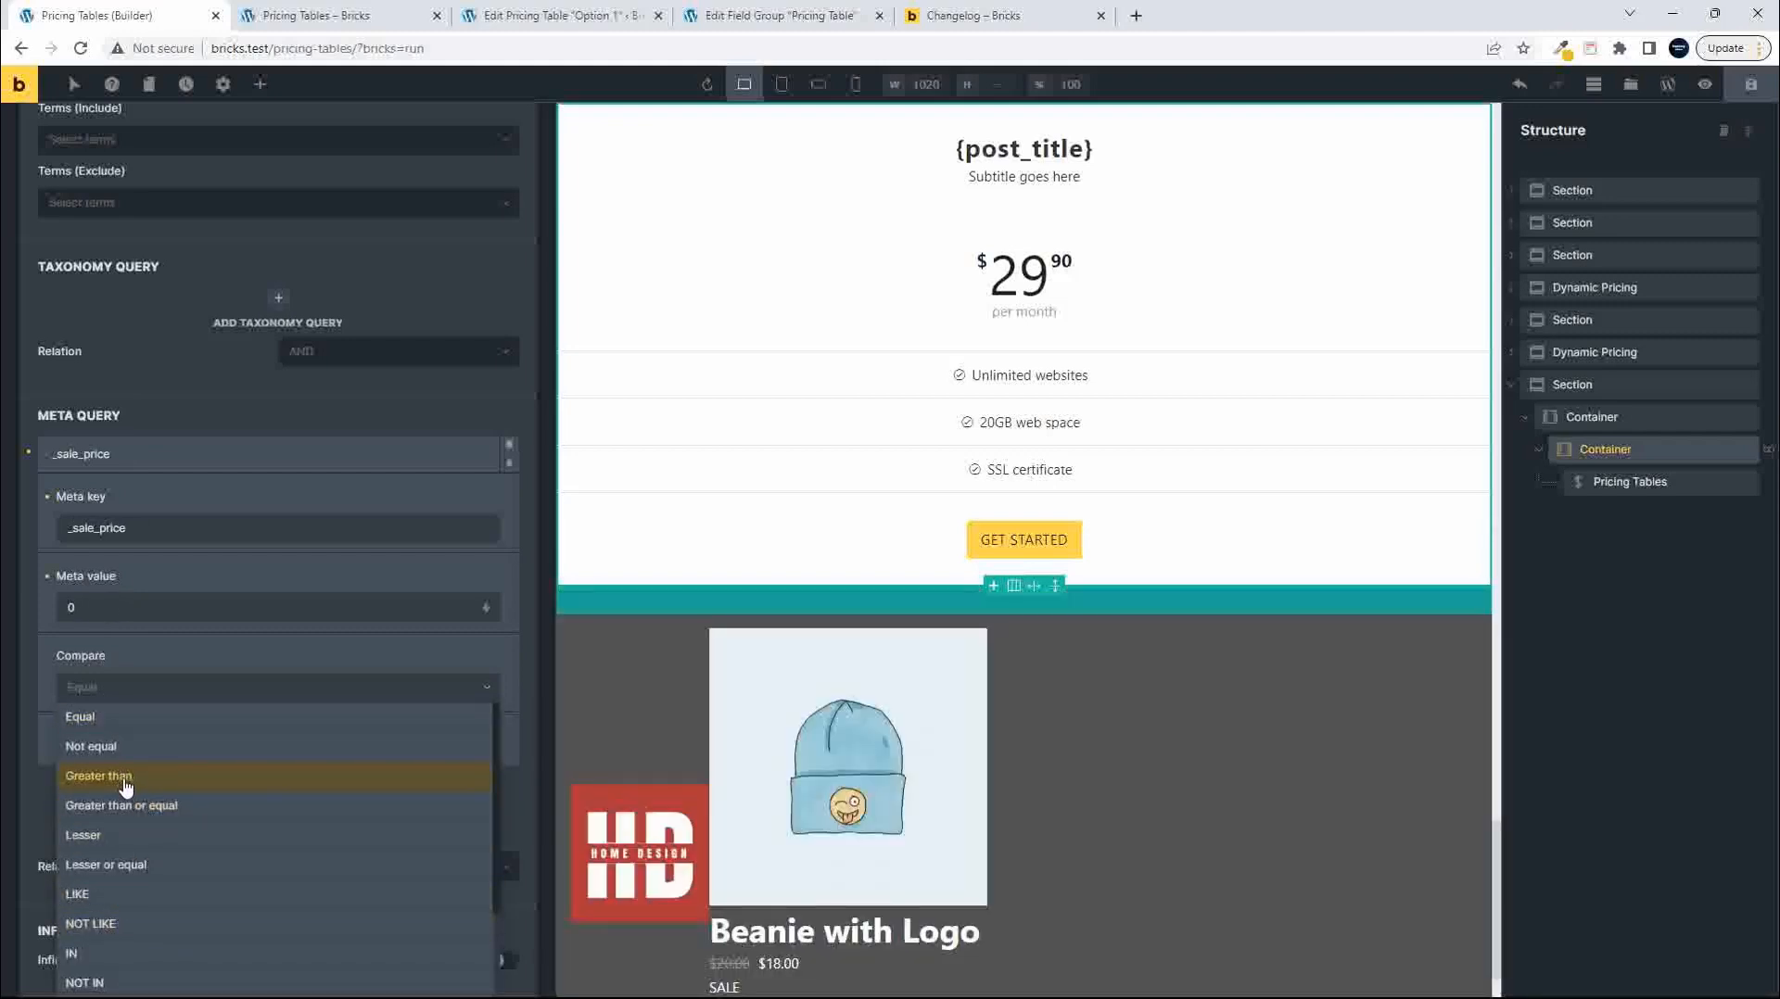
click(126, 784)
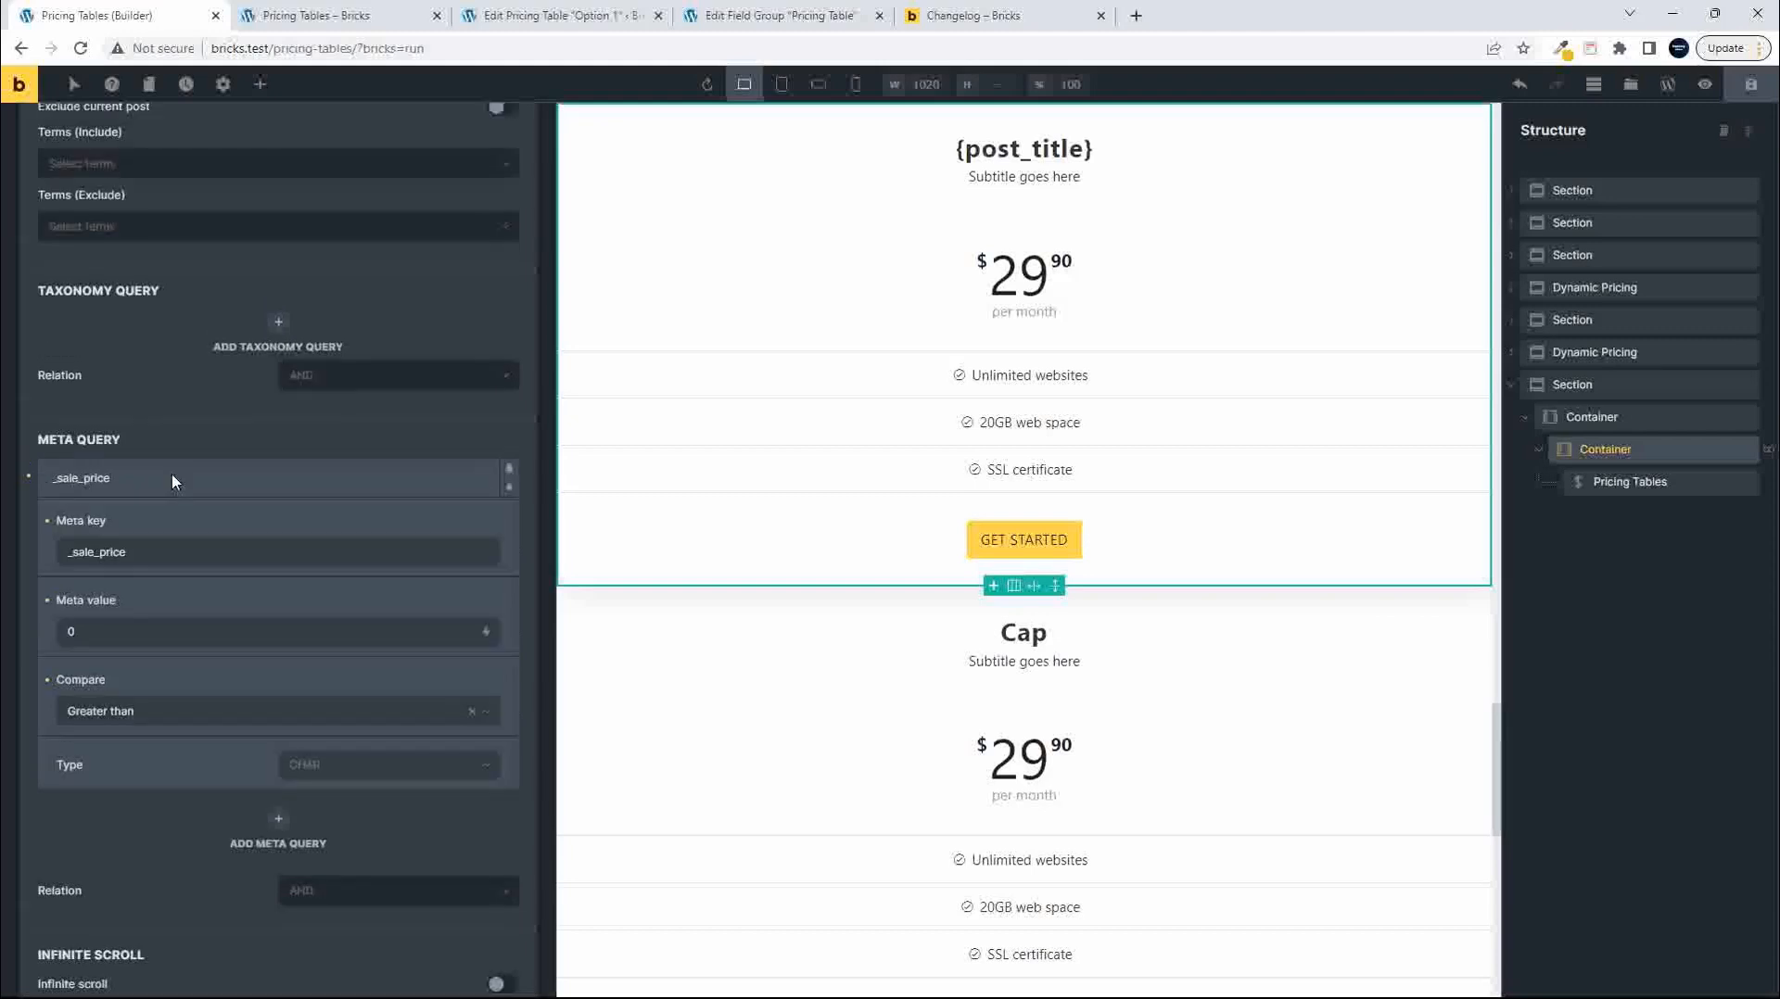
scroll(167, 477, up, 7)
click(521, 310)
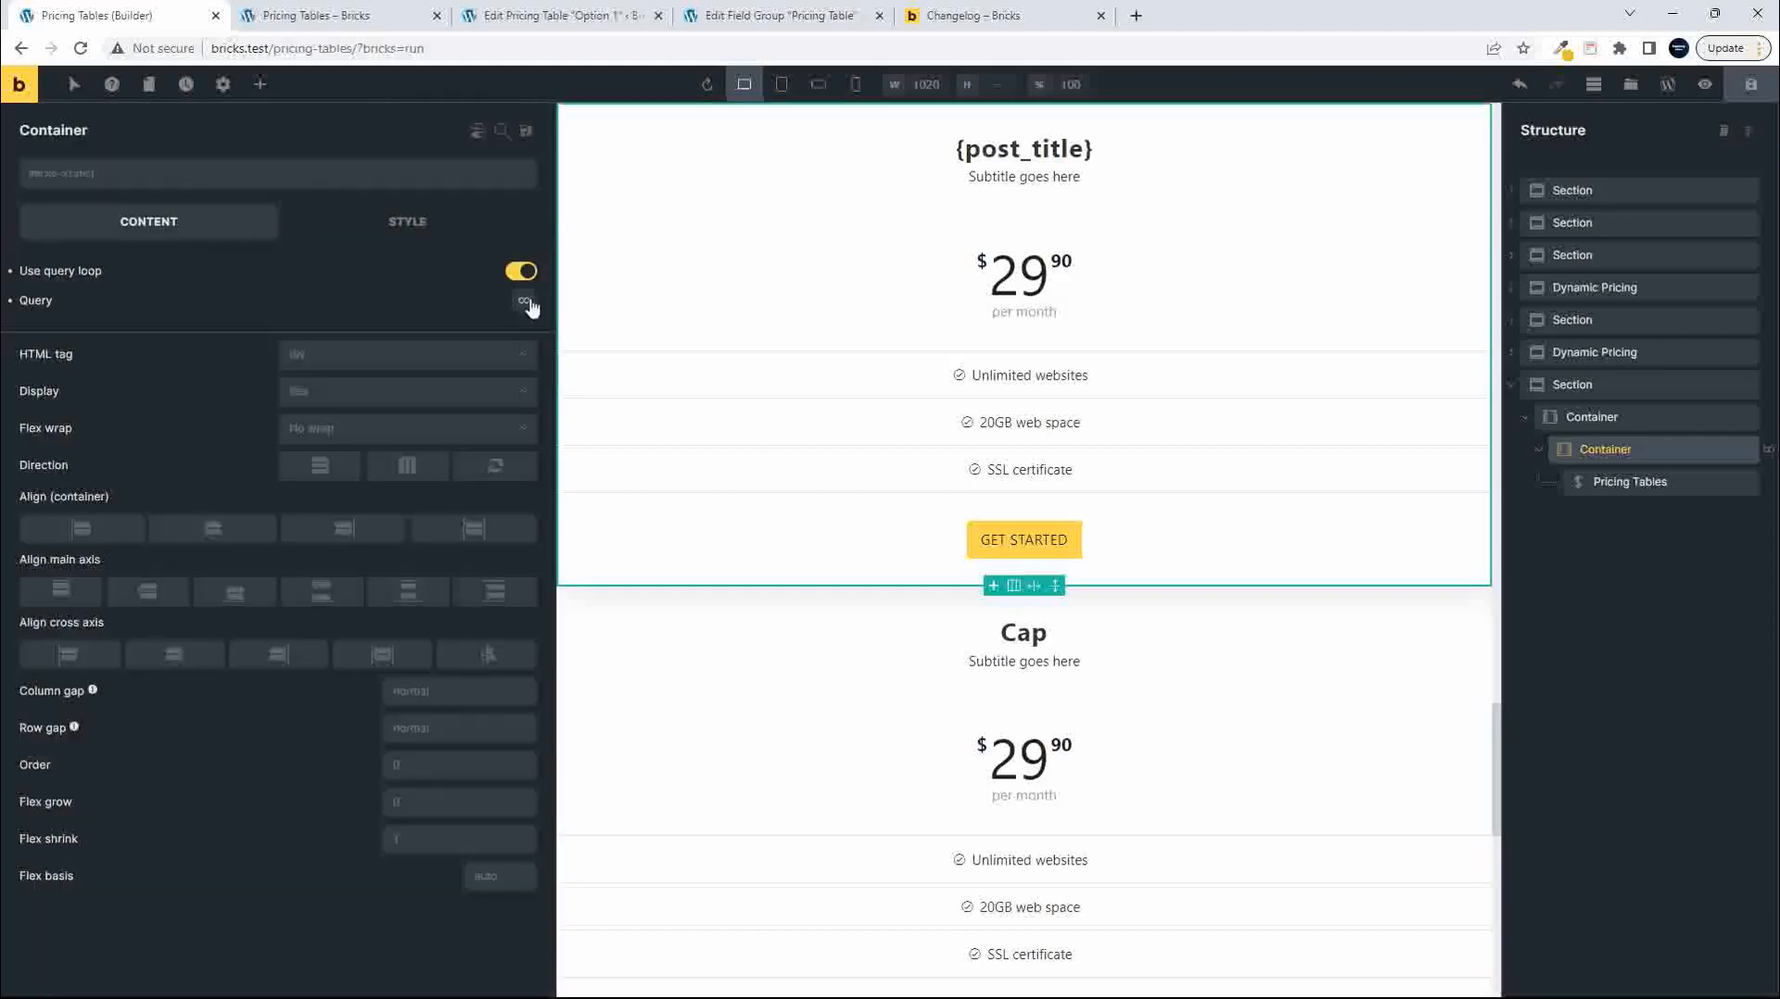
Replace the title in the Pricing Tables element's table with the Post title dynamic tag and clear its subtitle.
click(1632, 486)
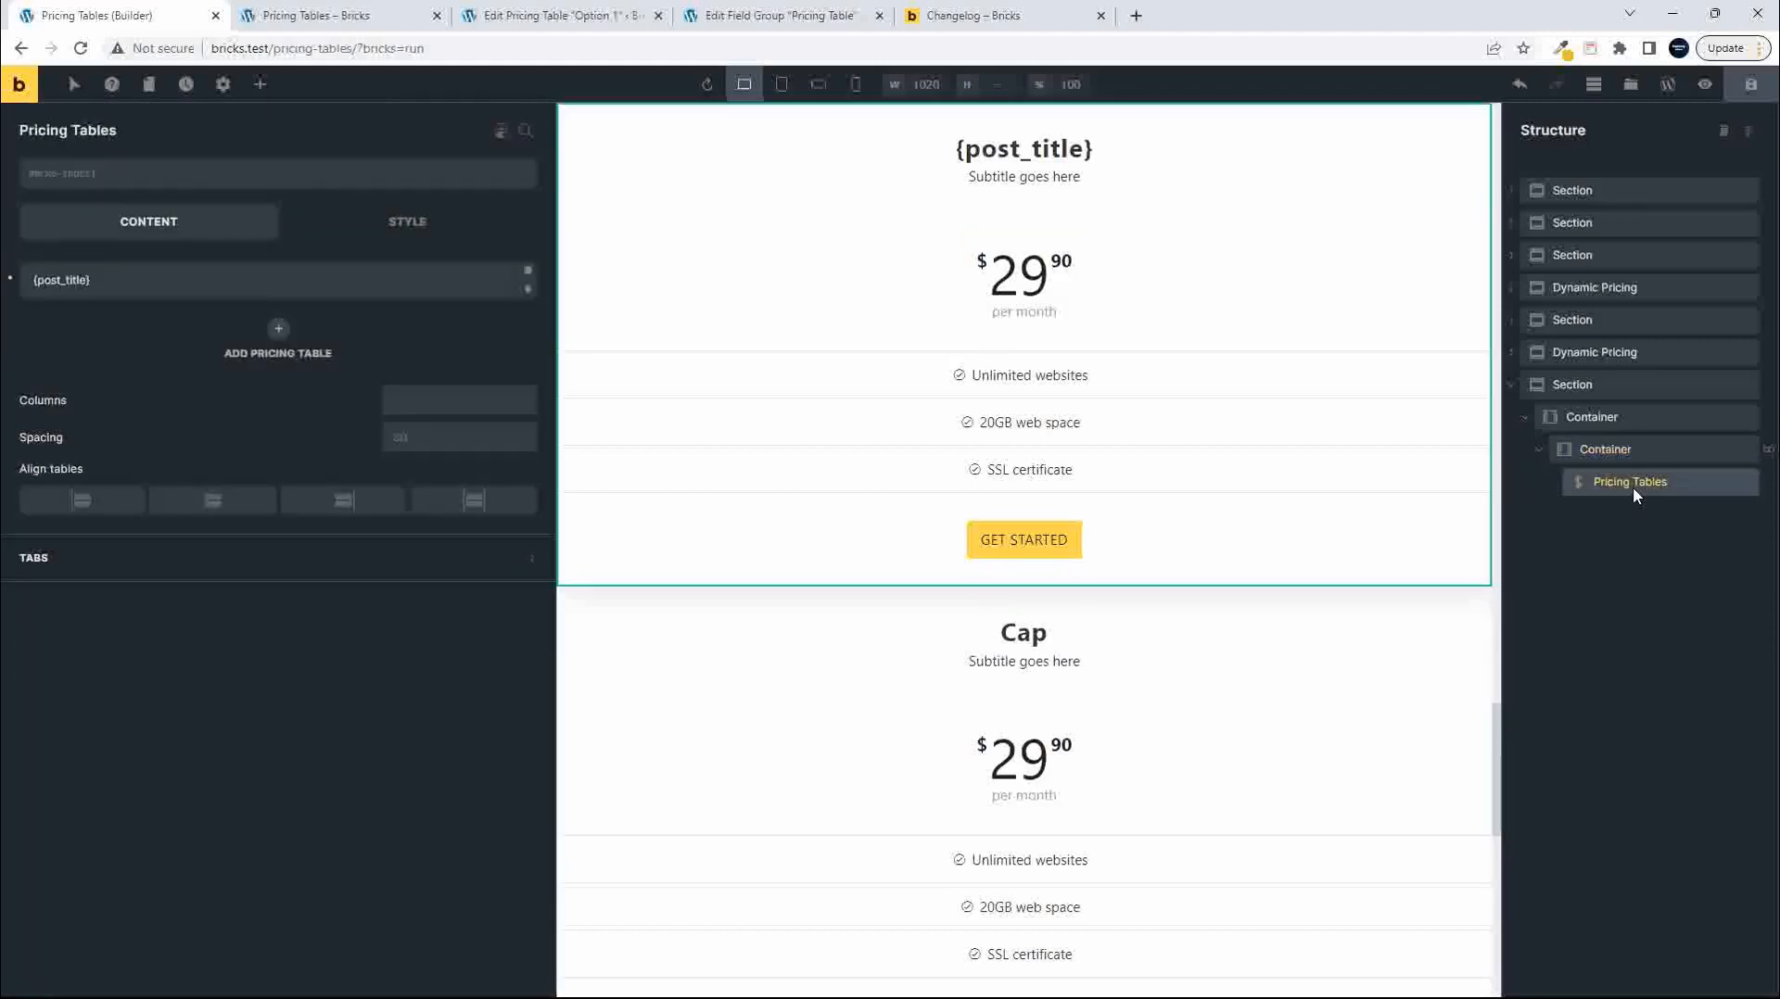
click(136, 279)
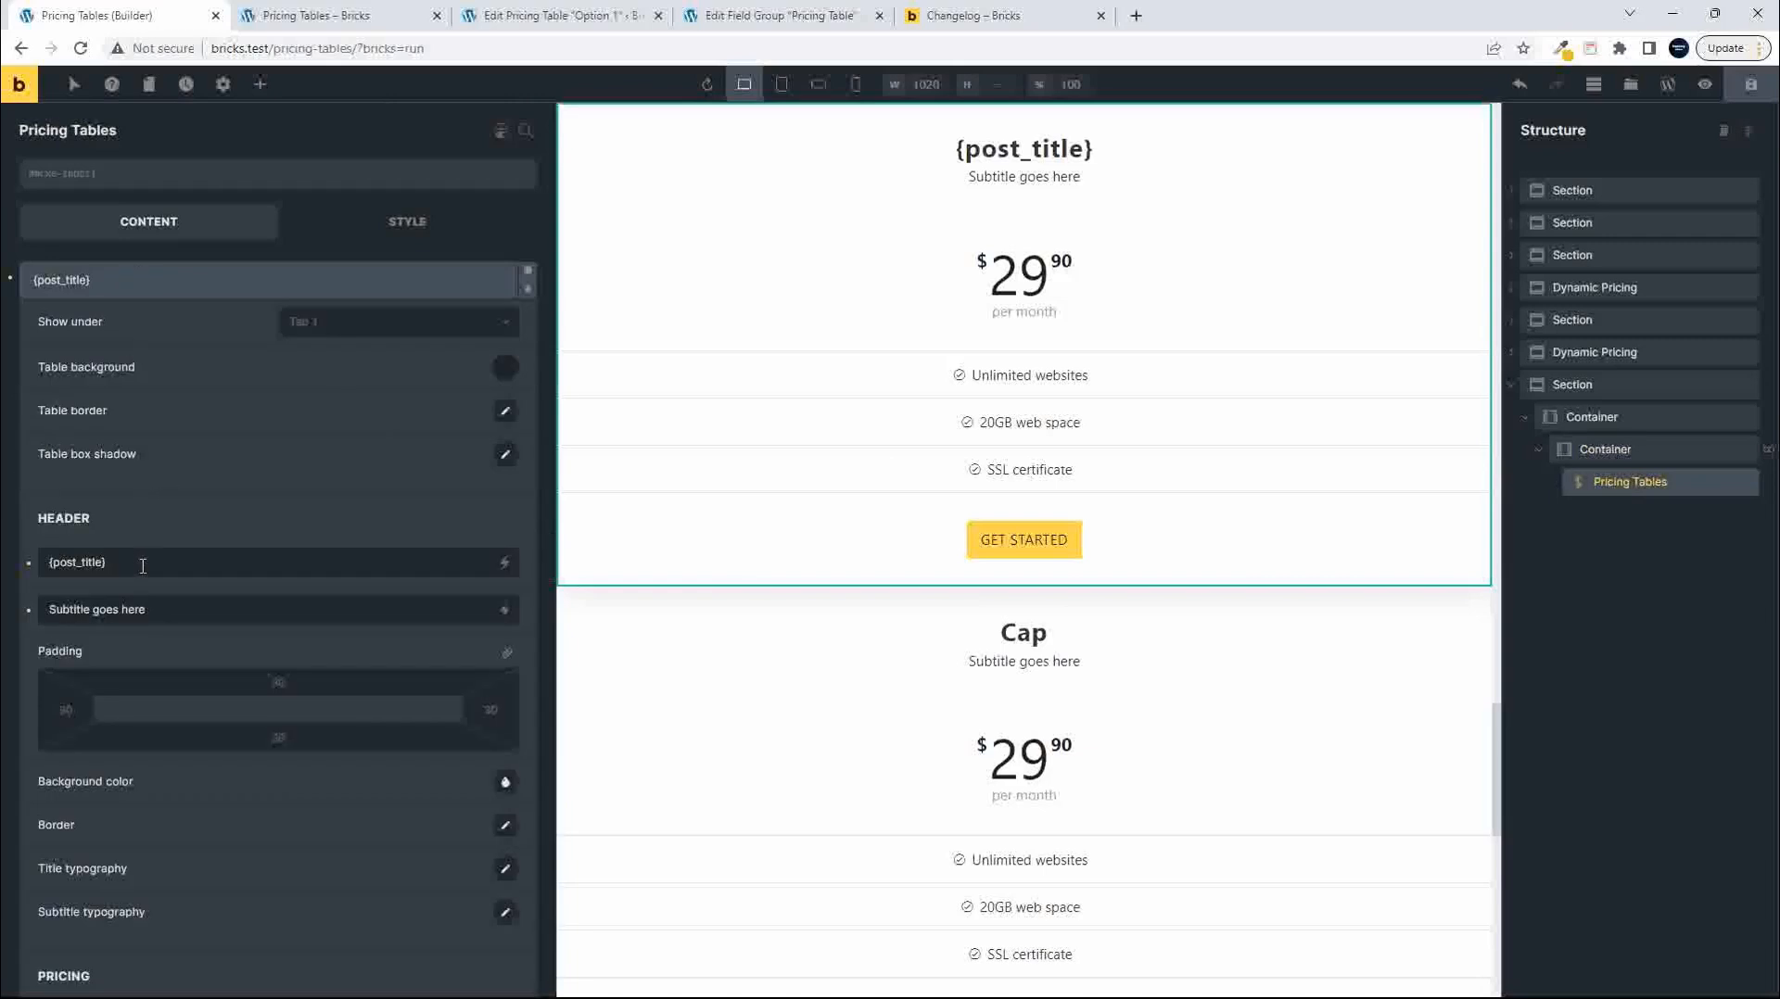
scroll(175, 506, down, 2)
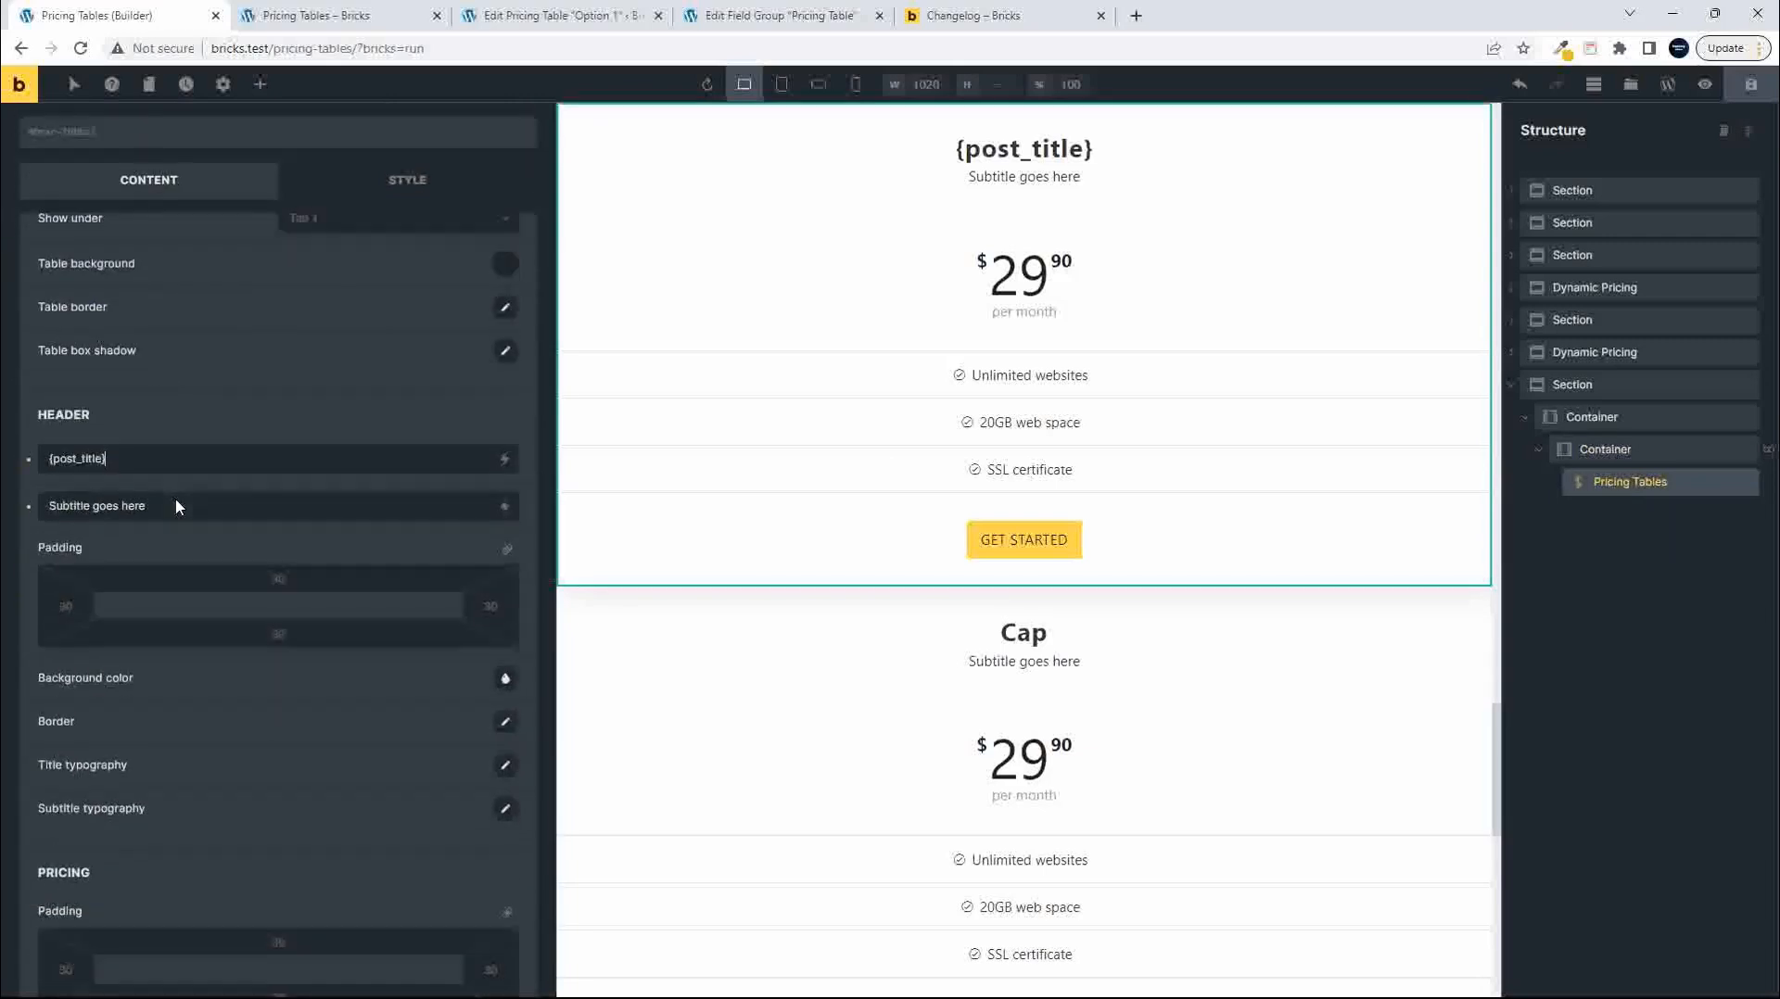
drag(125, 406, 20, 409)
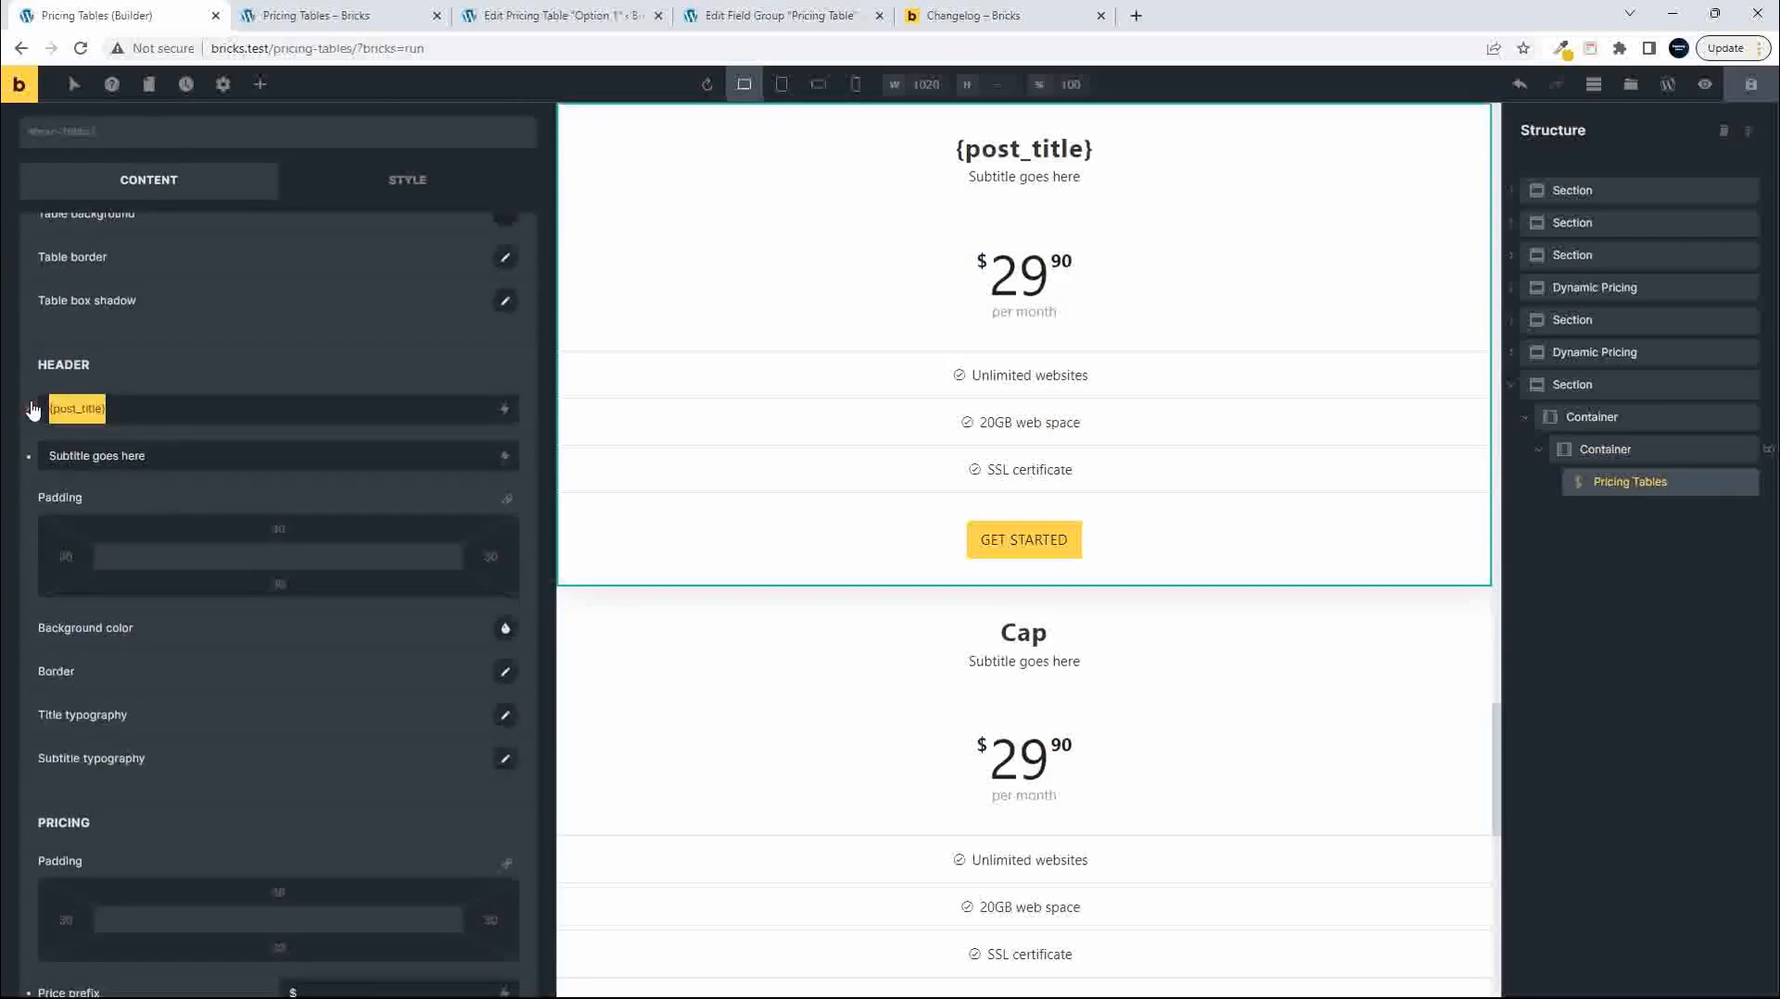
key(BackSpace)
click(506, 409)
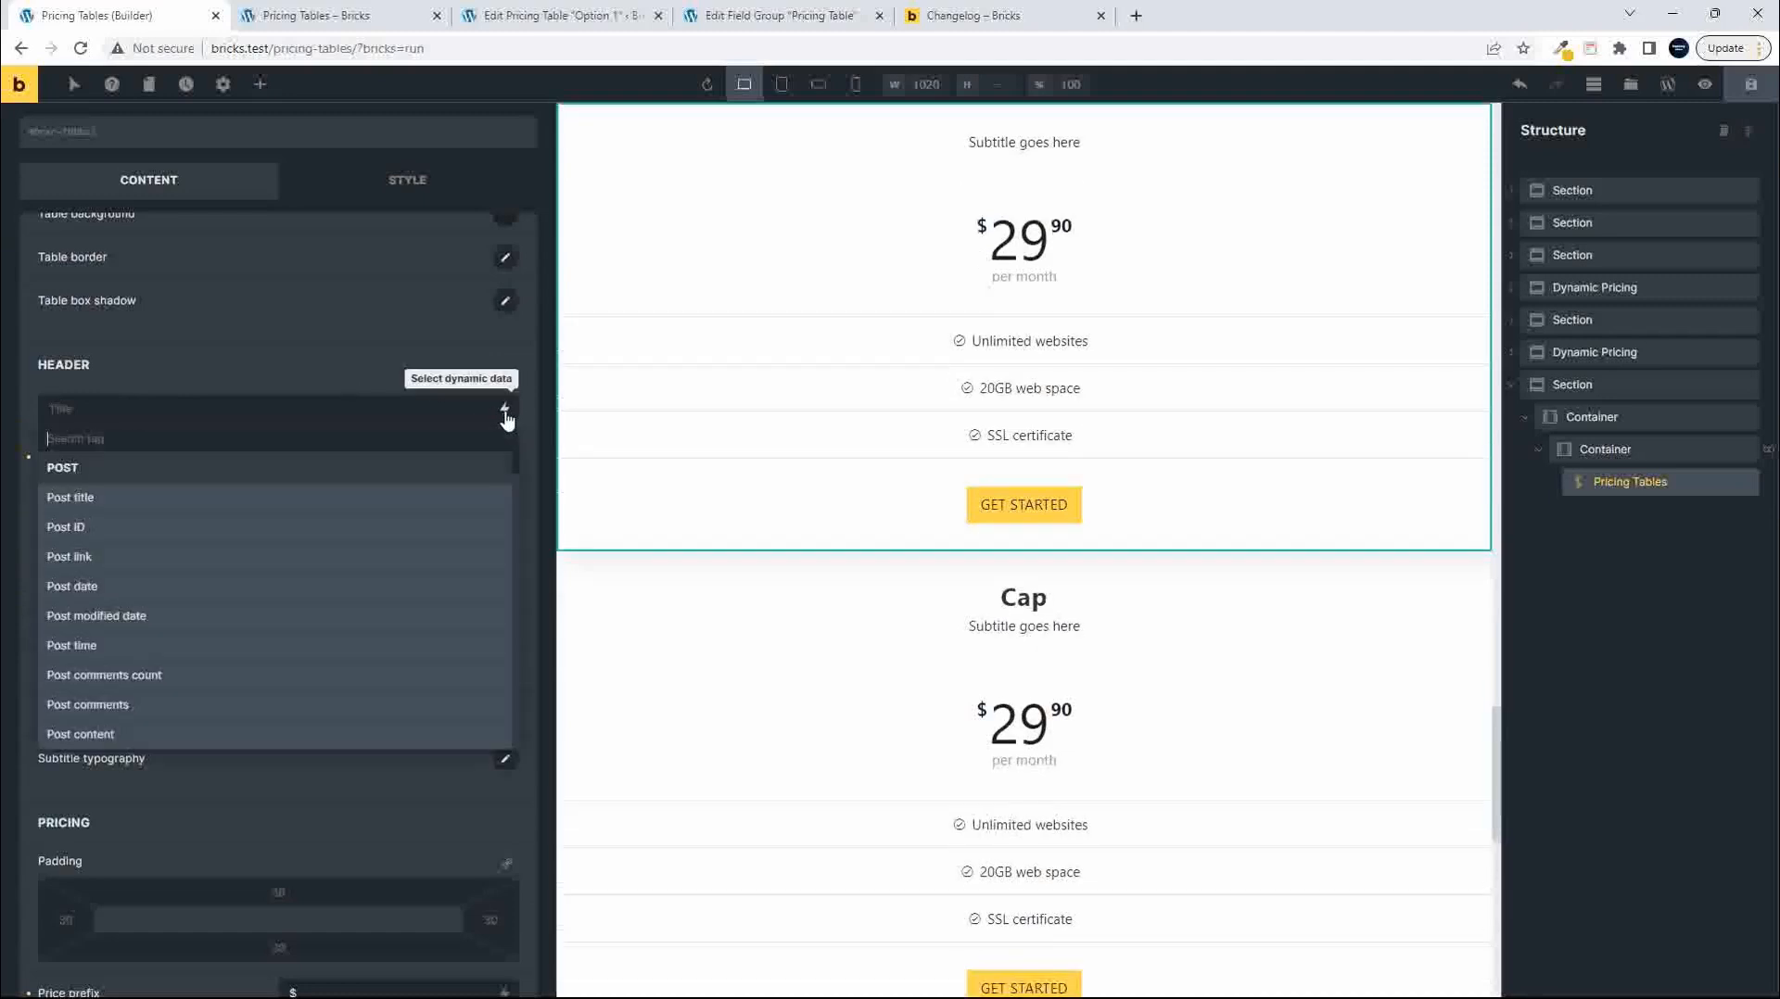
click(86, 499)
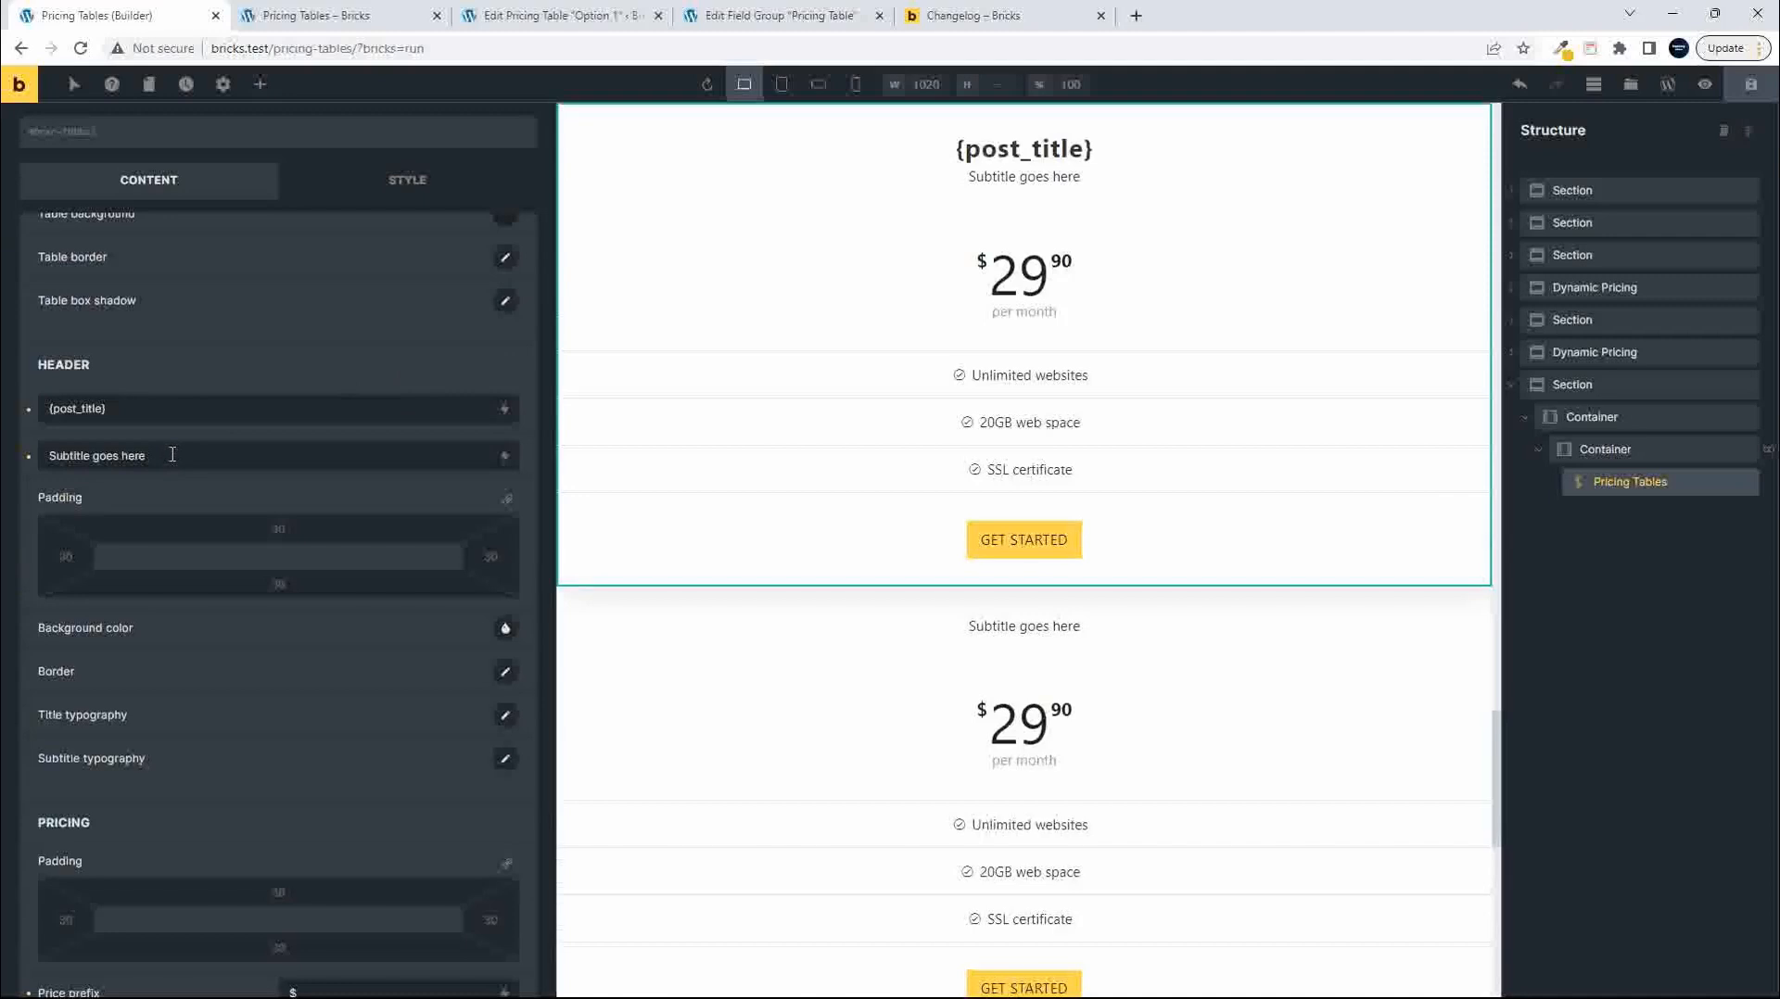
drag(169, 455, 40, 463)
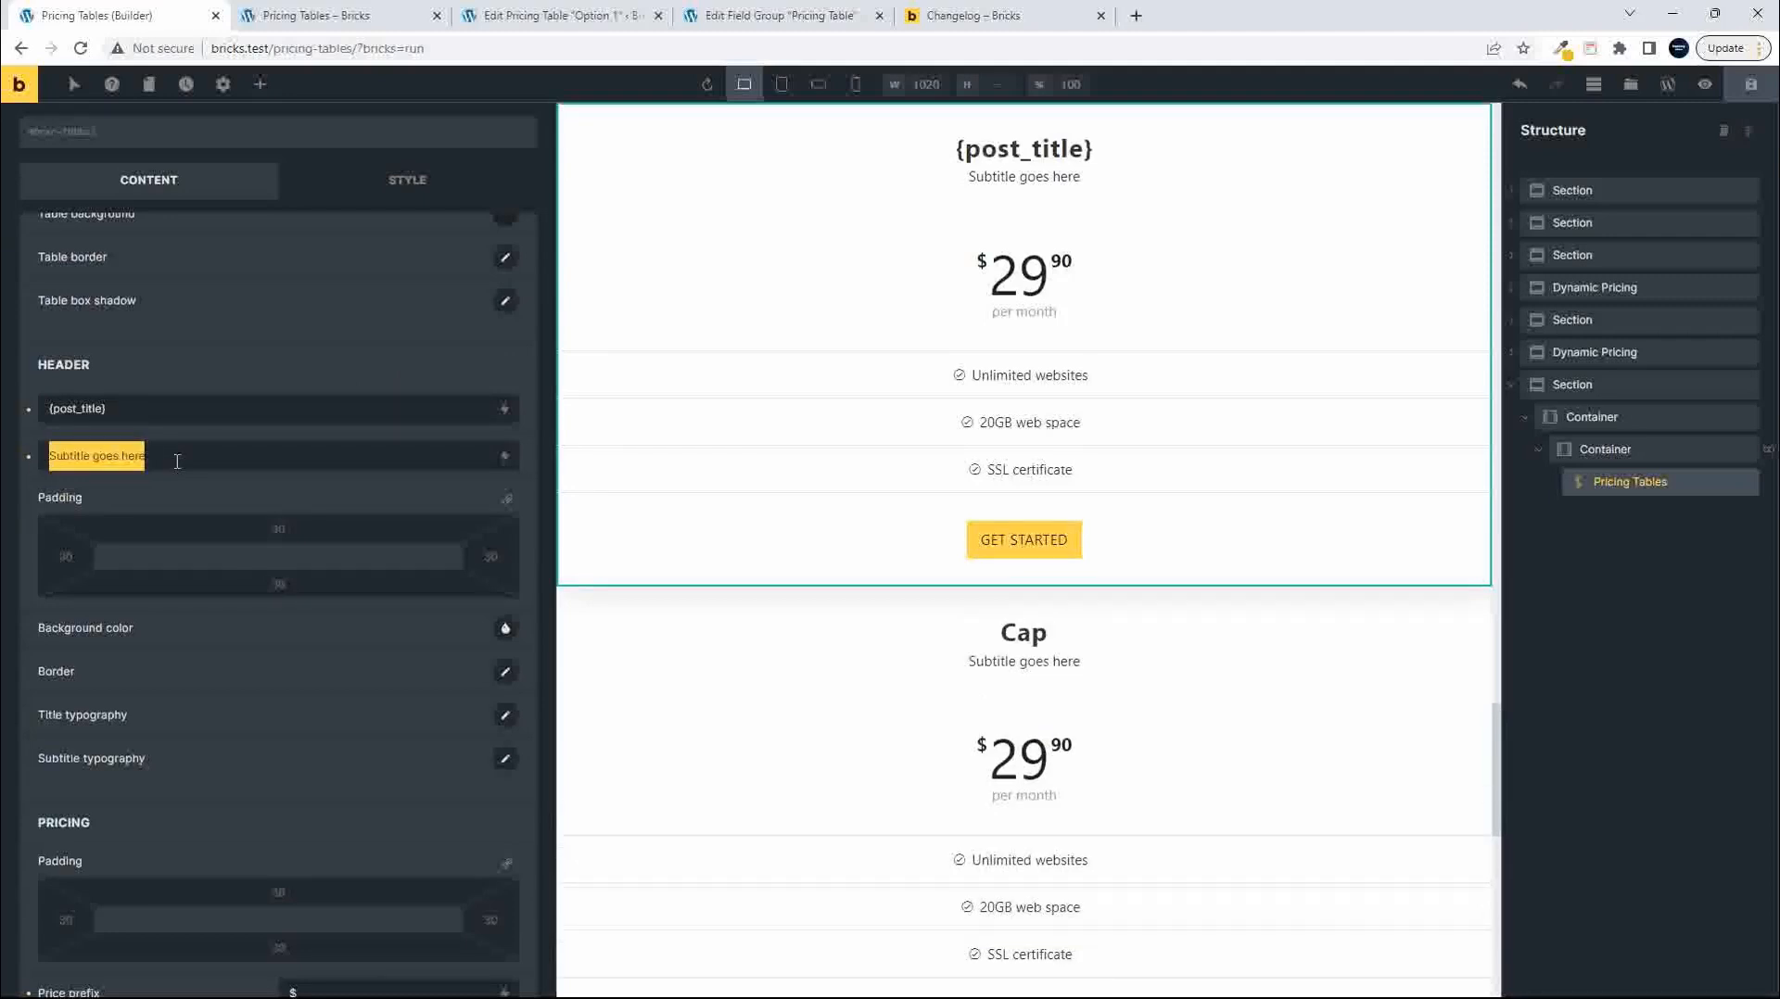
key(BackSpace)
Replace the table's fixed price with the Product price dynamic tag.
scroll(179, 505, down, 4)
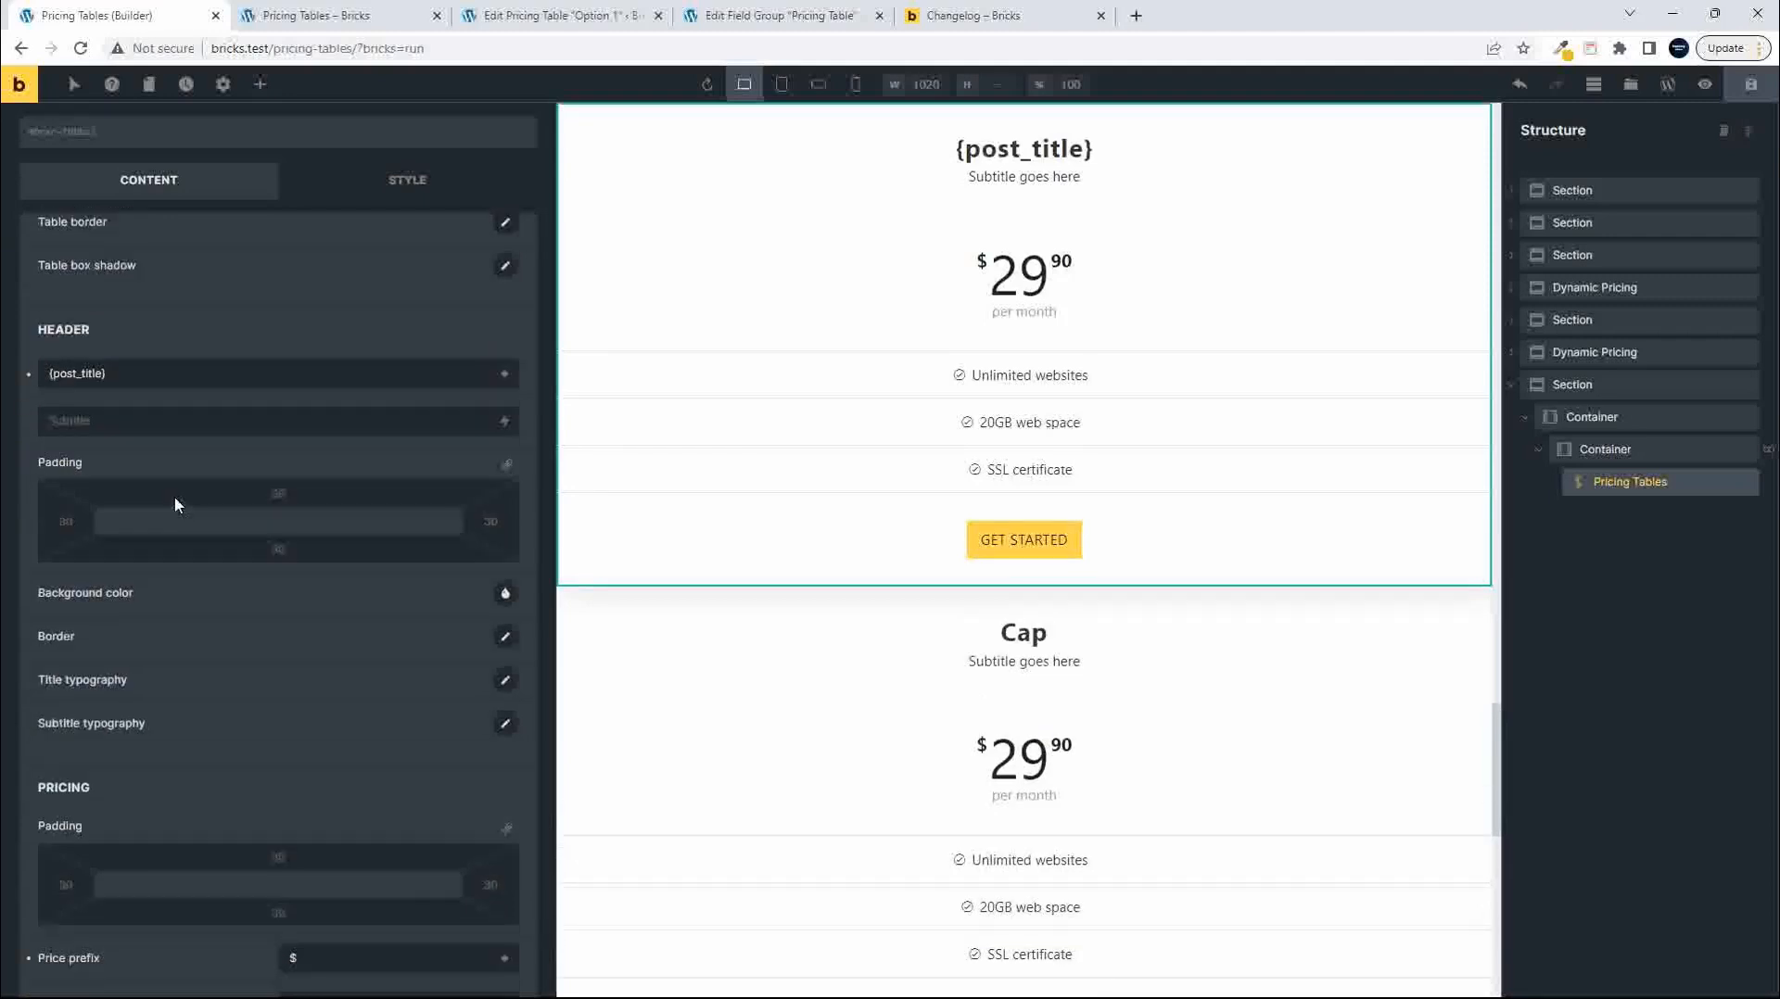
scroll(232, 388, down, 3)
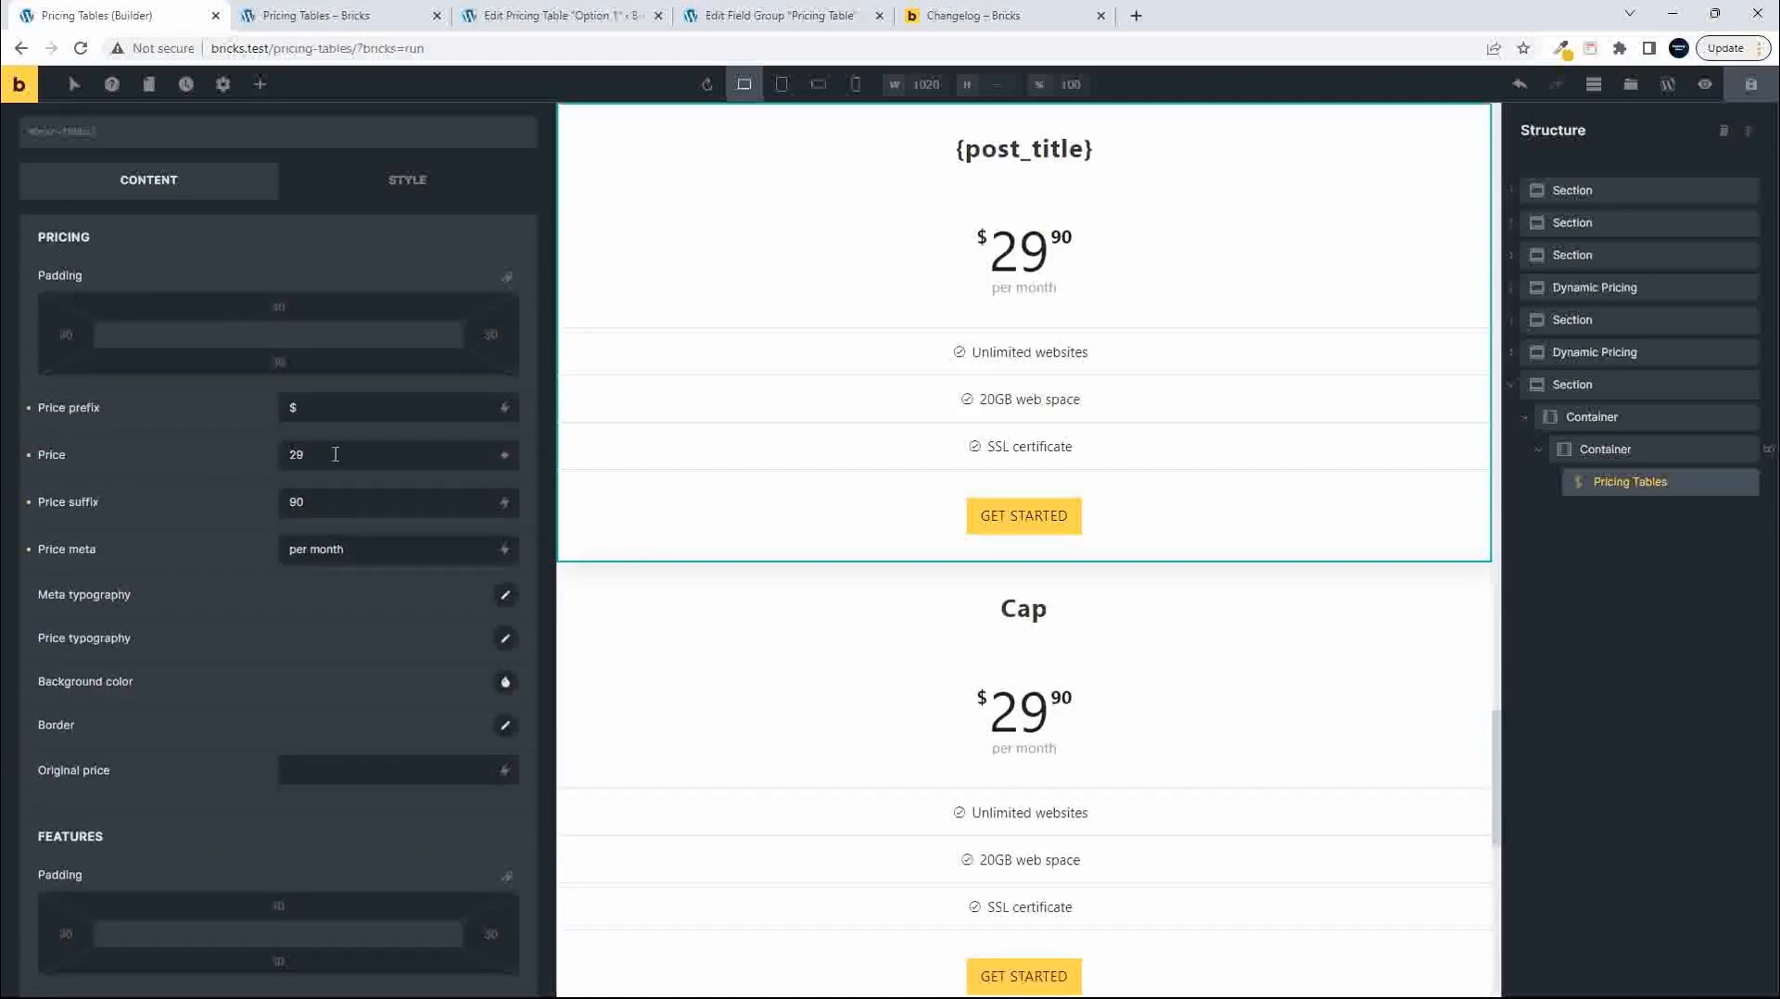
drag(336, 455, 267, 461)
key(BackSpace)
click(501, 458)
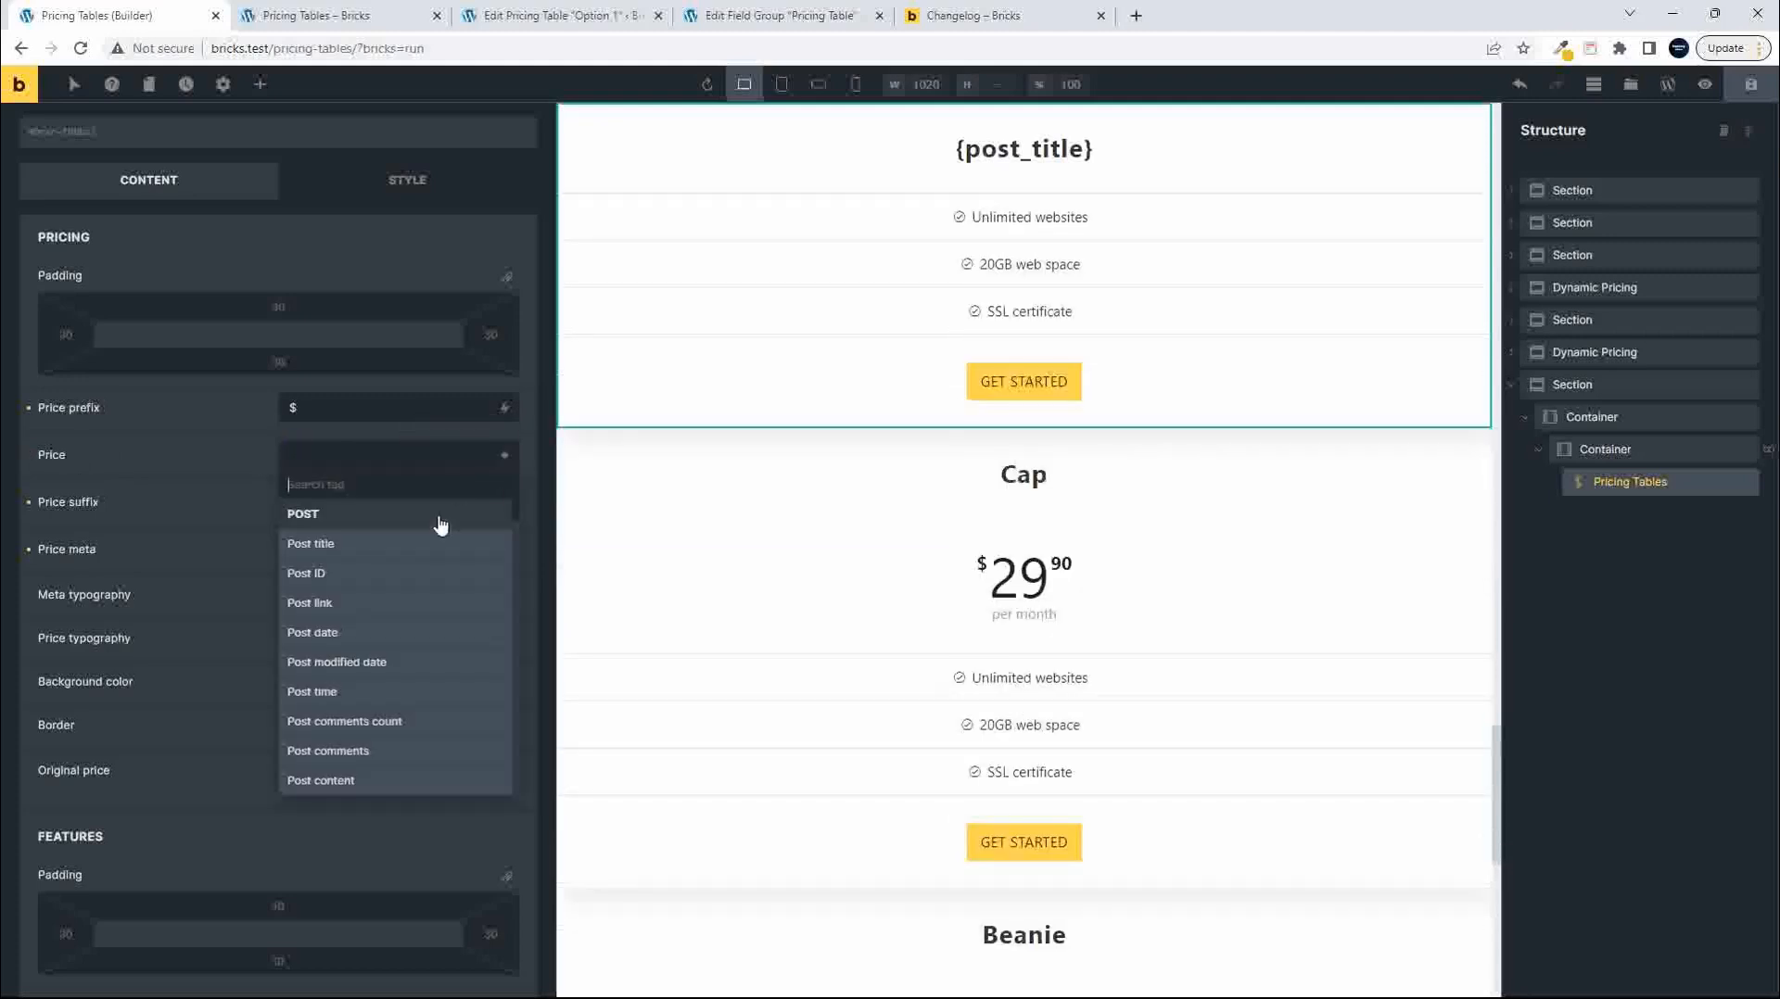
text(pri)
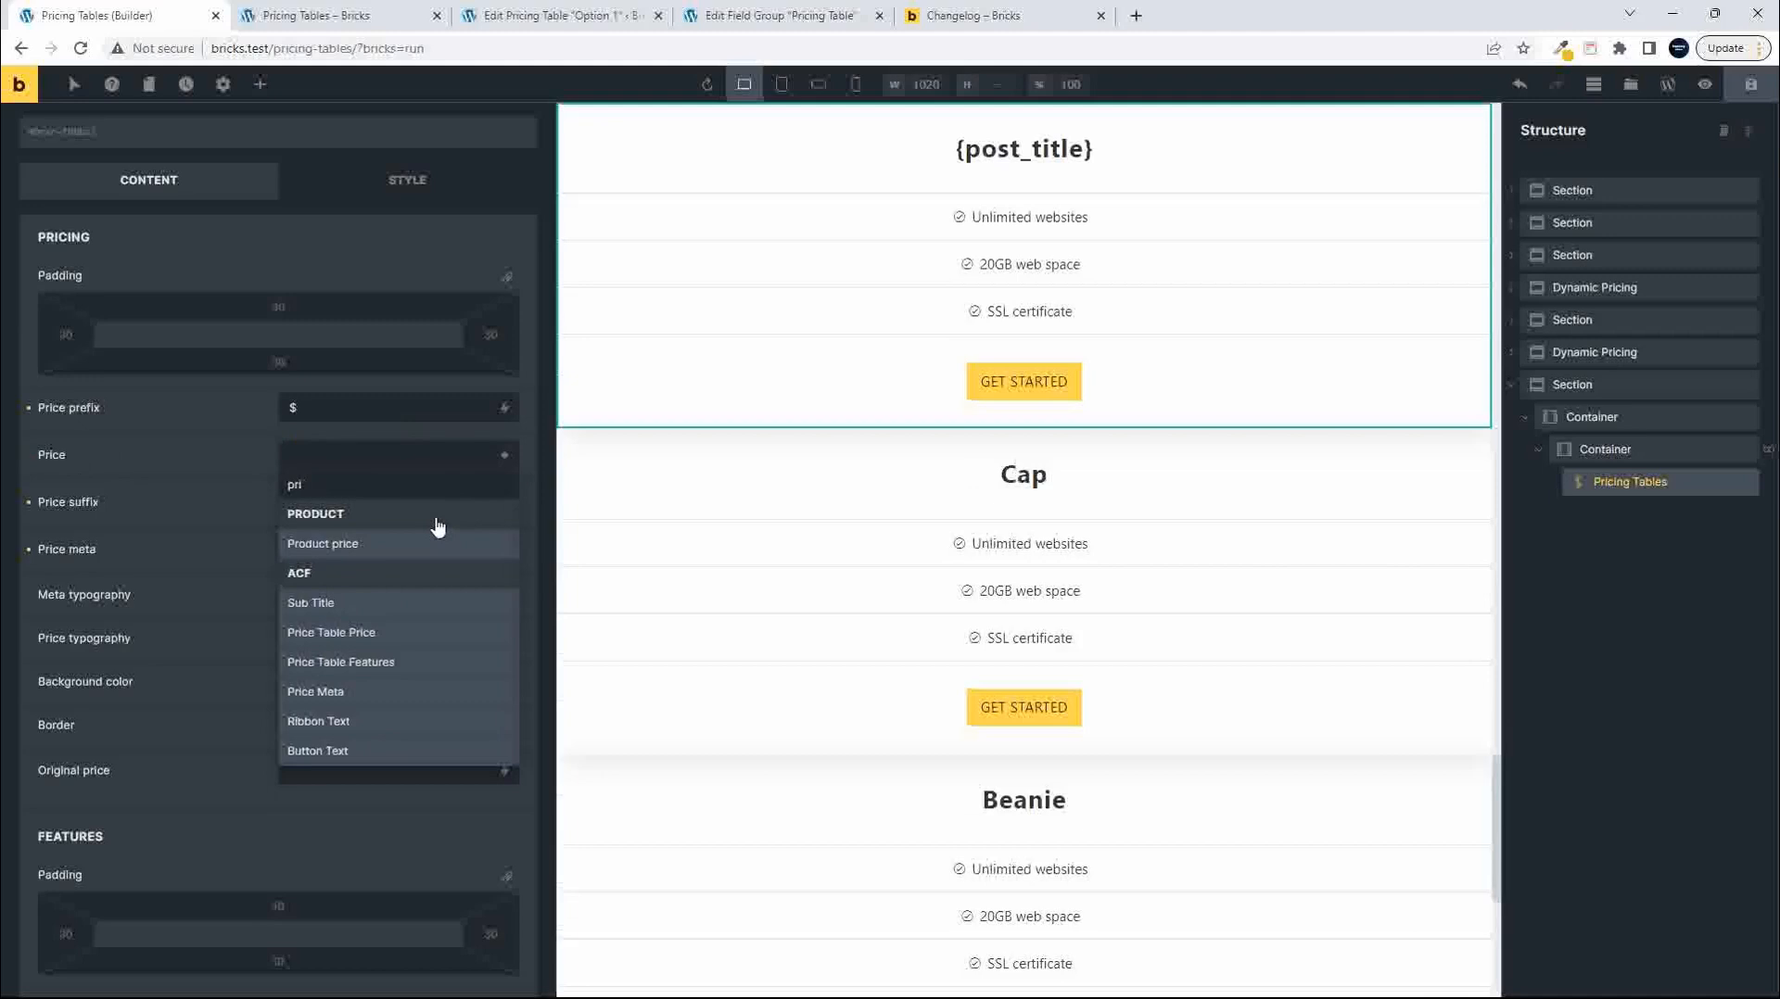
click(329, 545)
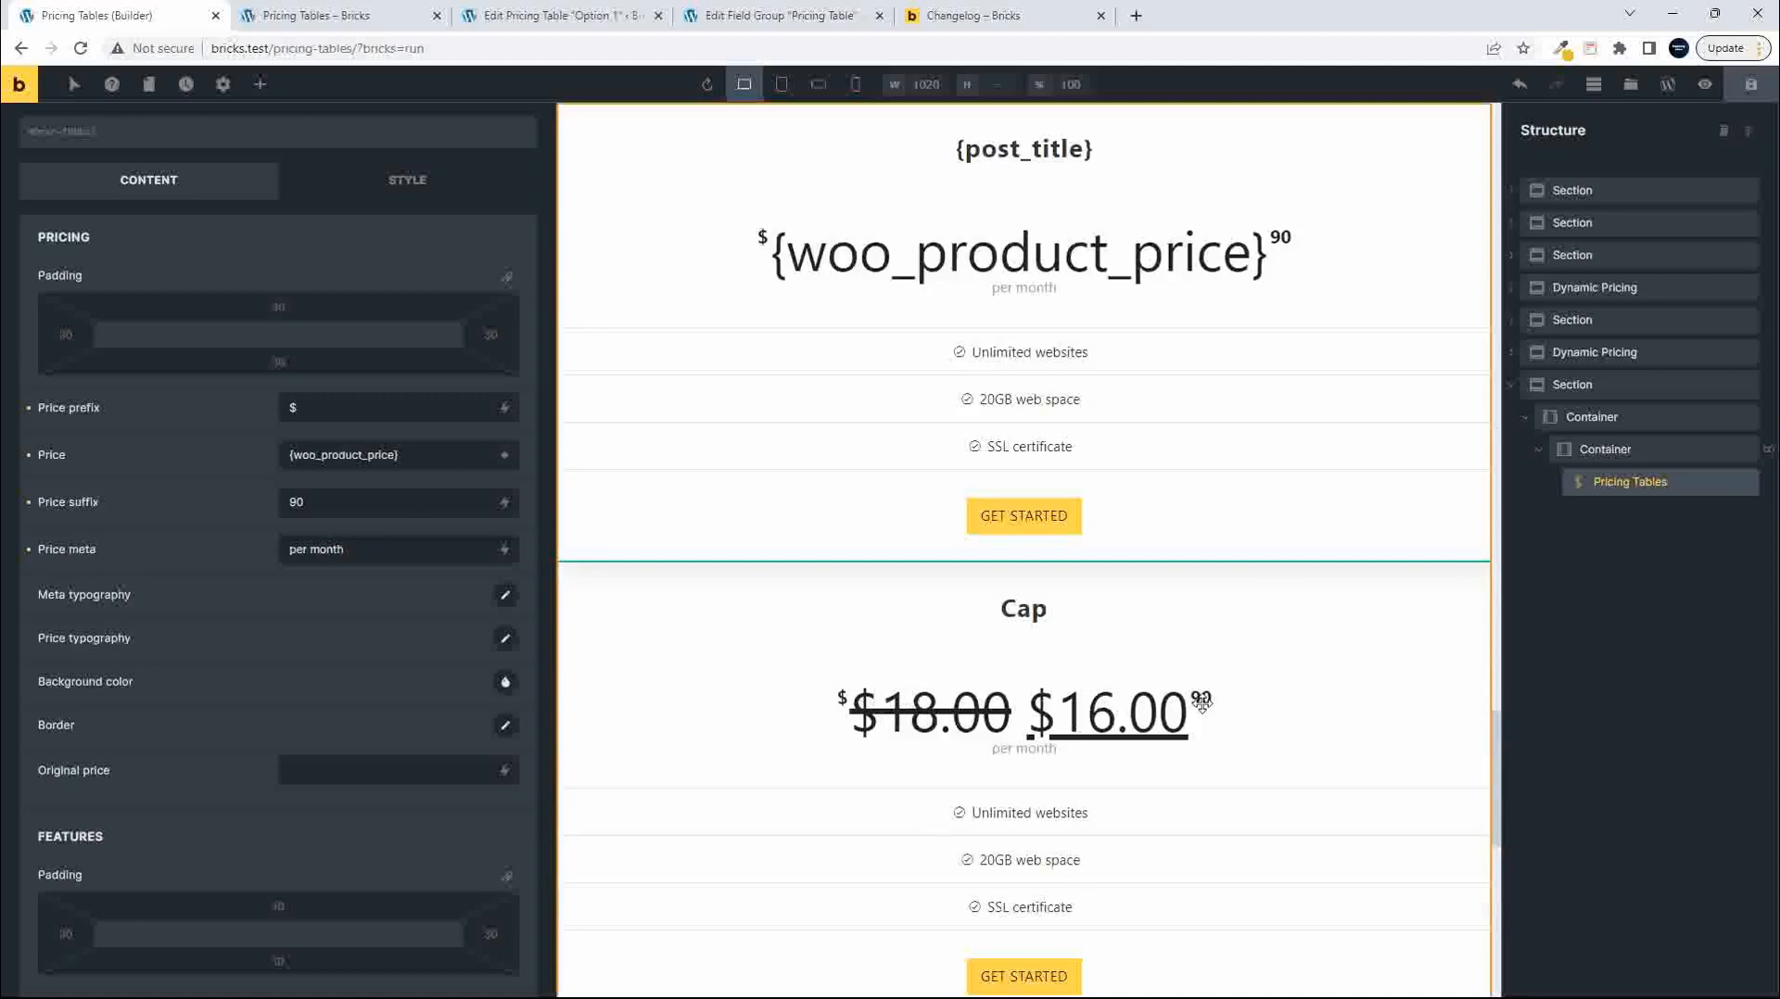
Clear the price suffix and the price prefix of the pricing table.
drag(327, 499, 266, 509)
key(BackSpace)
click(324, 401)
key(BackSpace)
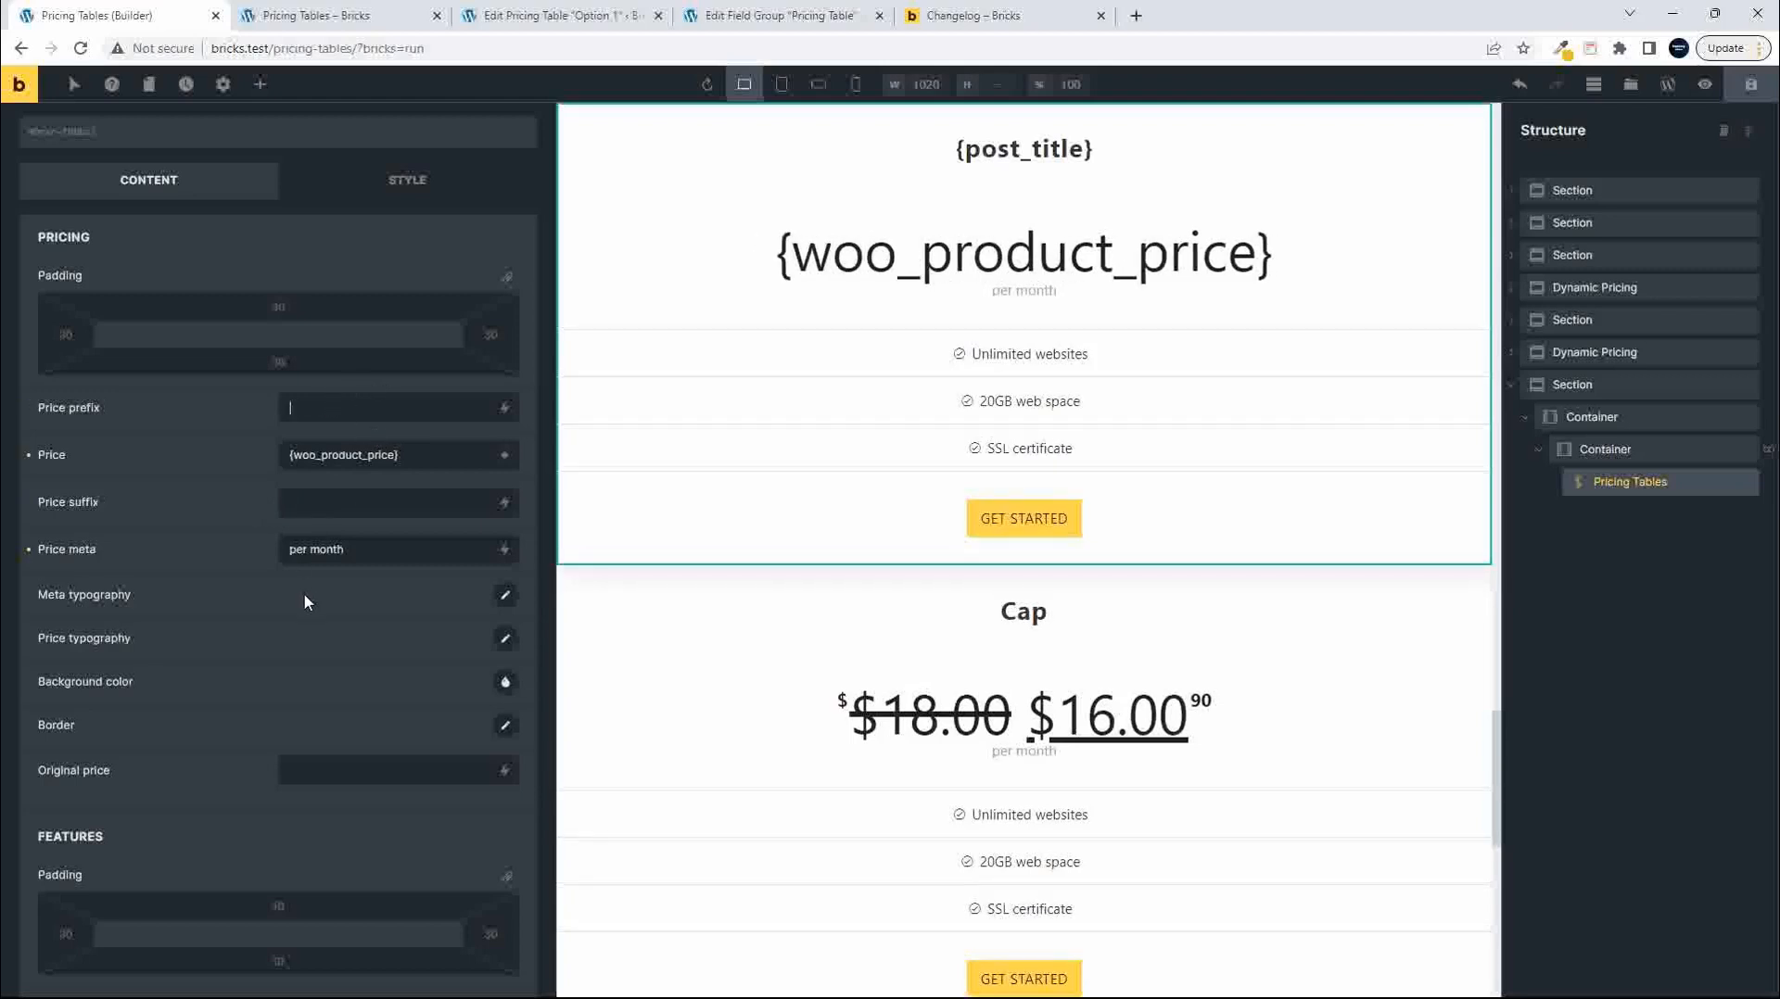
Change the pricing table's price meta text to "per unit".
scroll(306, 603, down, 2)
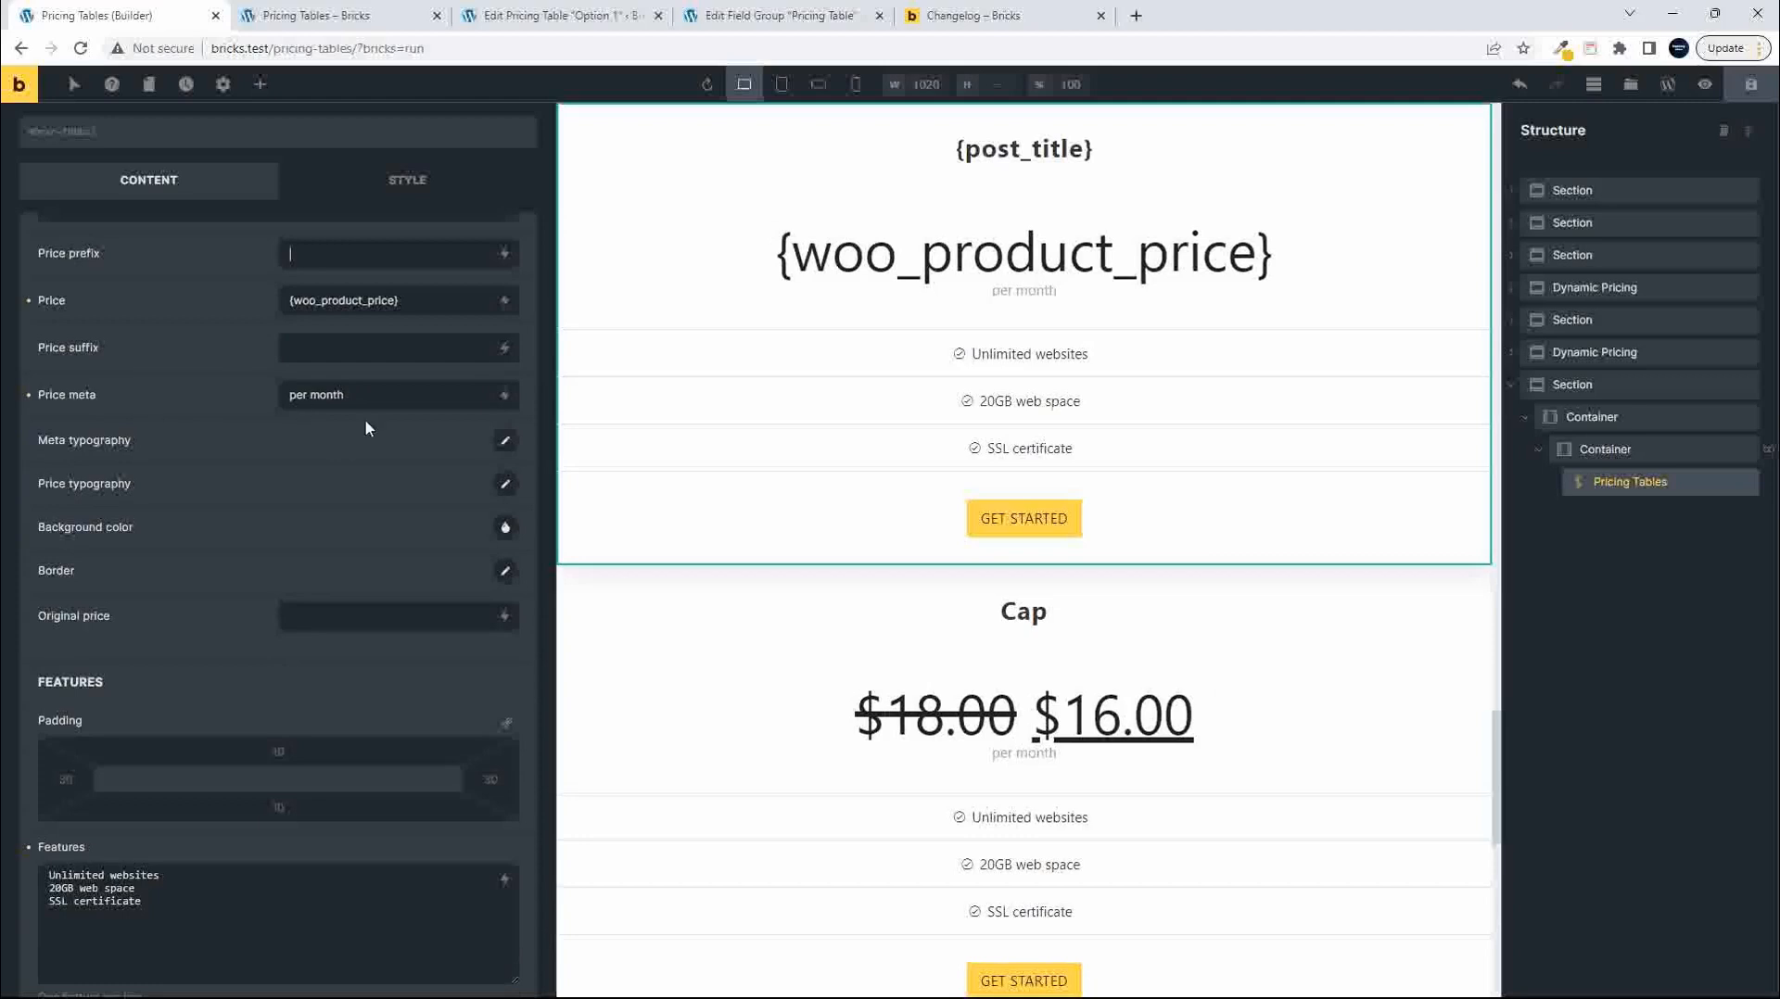
drag(309, 396, 421, 403)
text(uni)
Replace the default features list with the Post excerpt dynamic tag.
scroll(256, 612, down, 5)
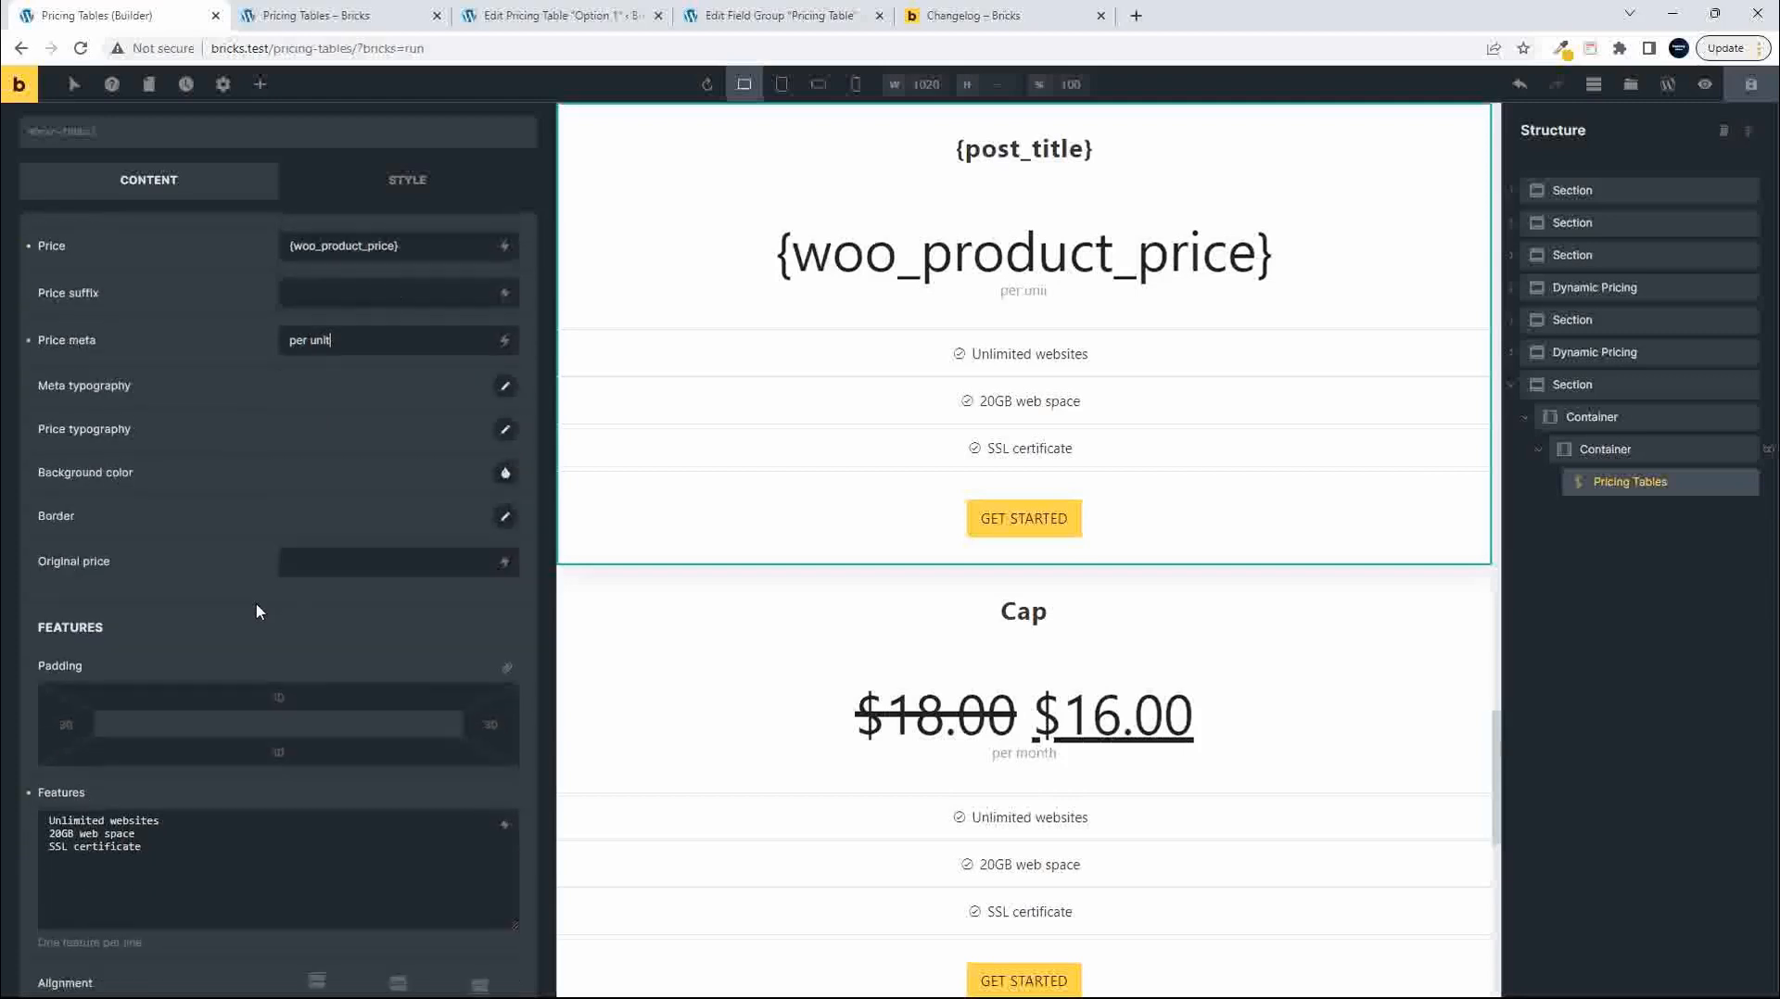
drag(158, 416, 20, 375)
key(BackSpace)
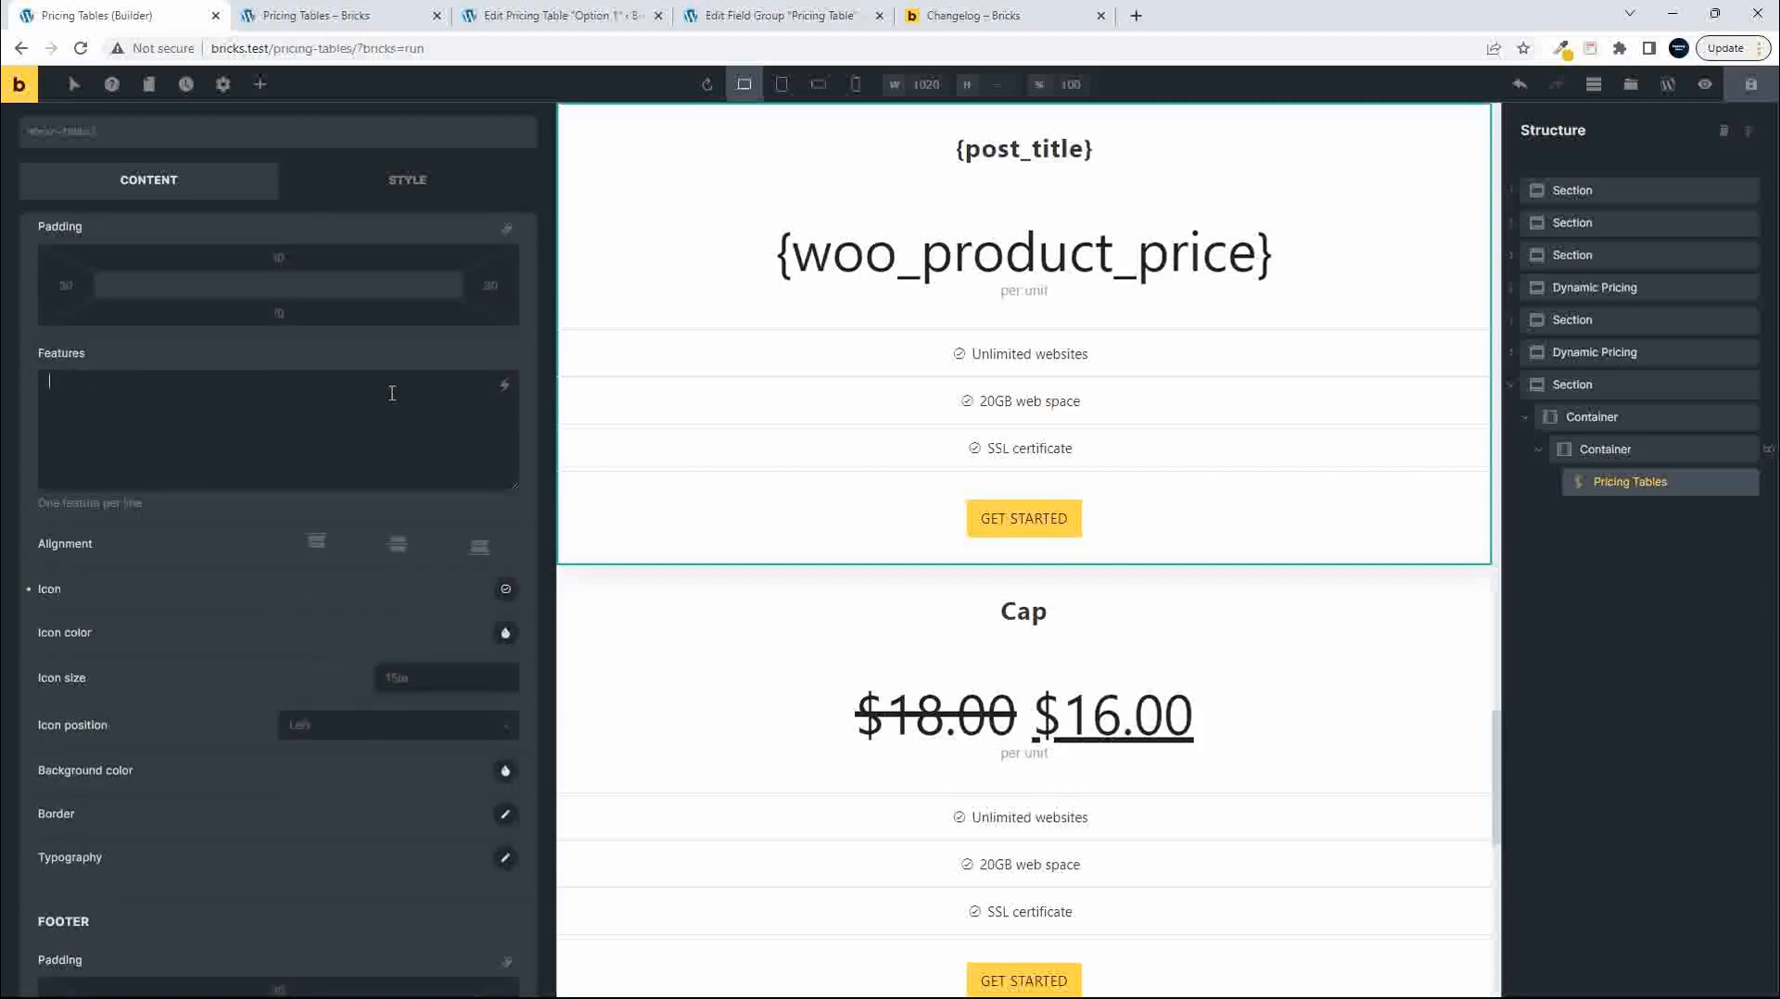
click(507, 390)
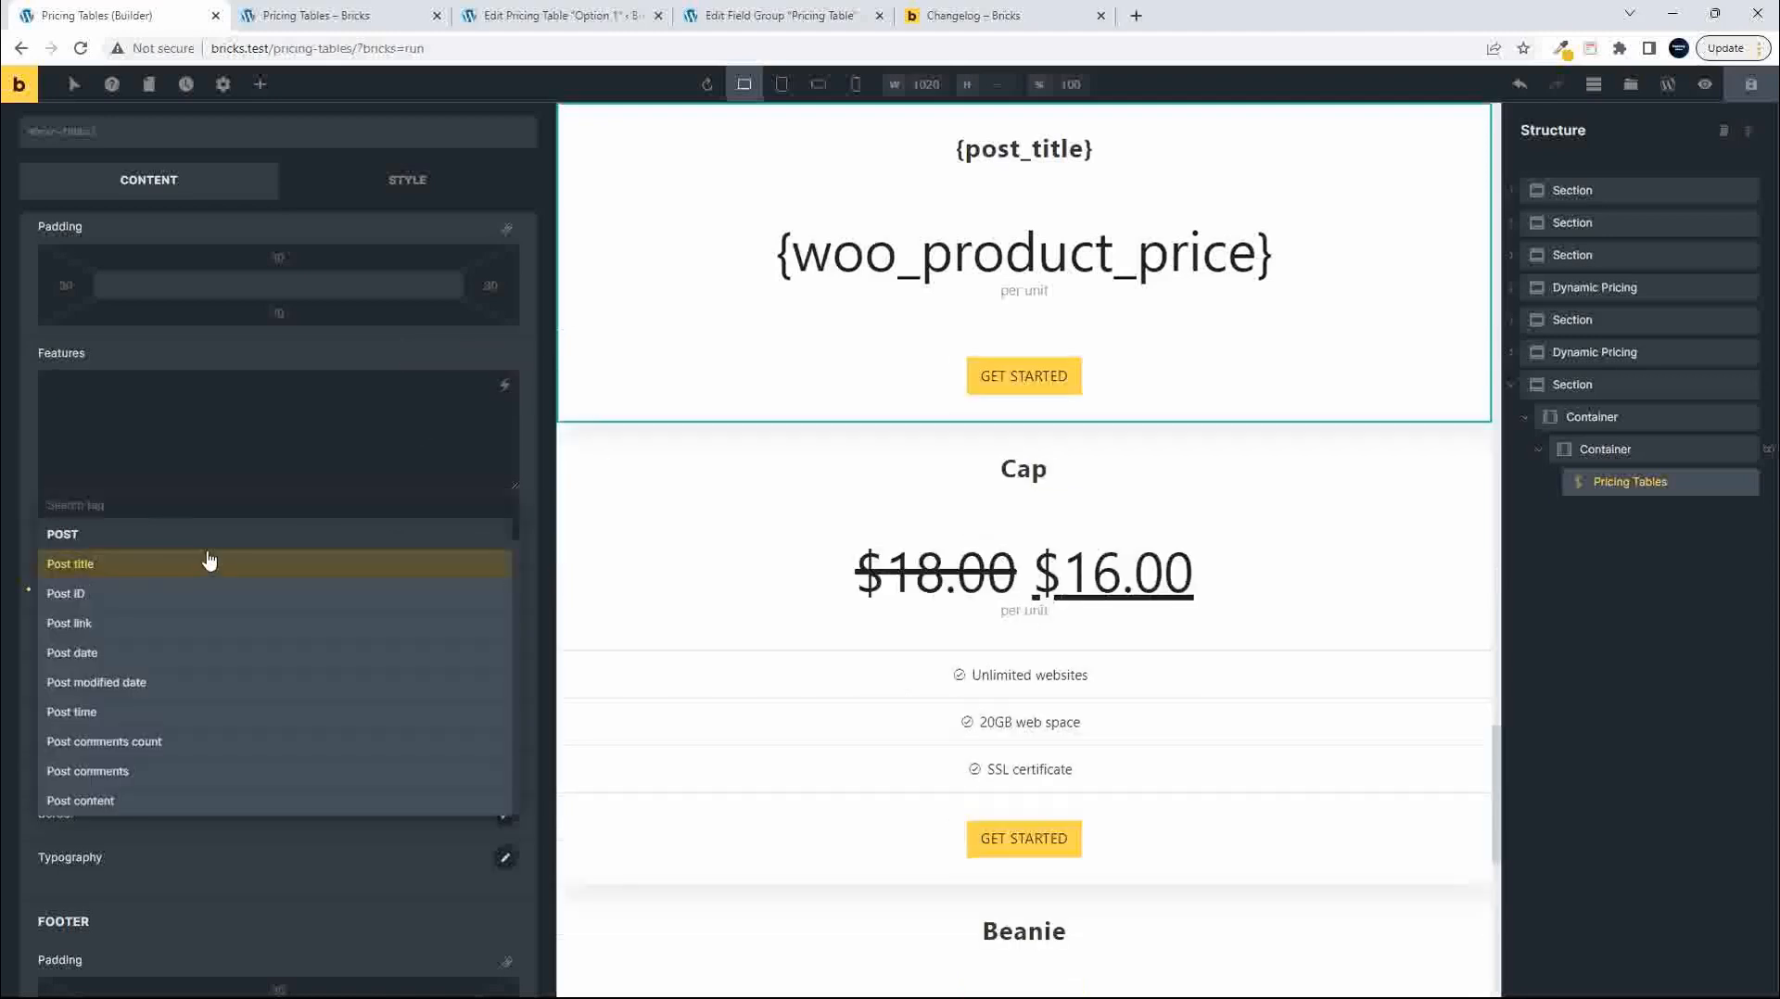
text(exc)
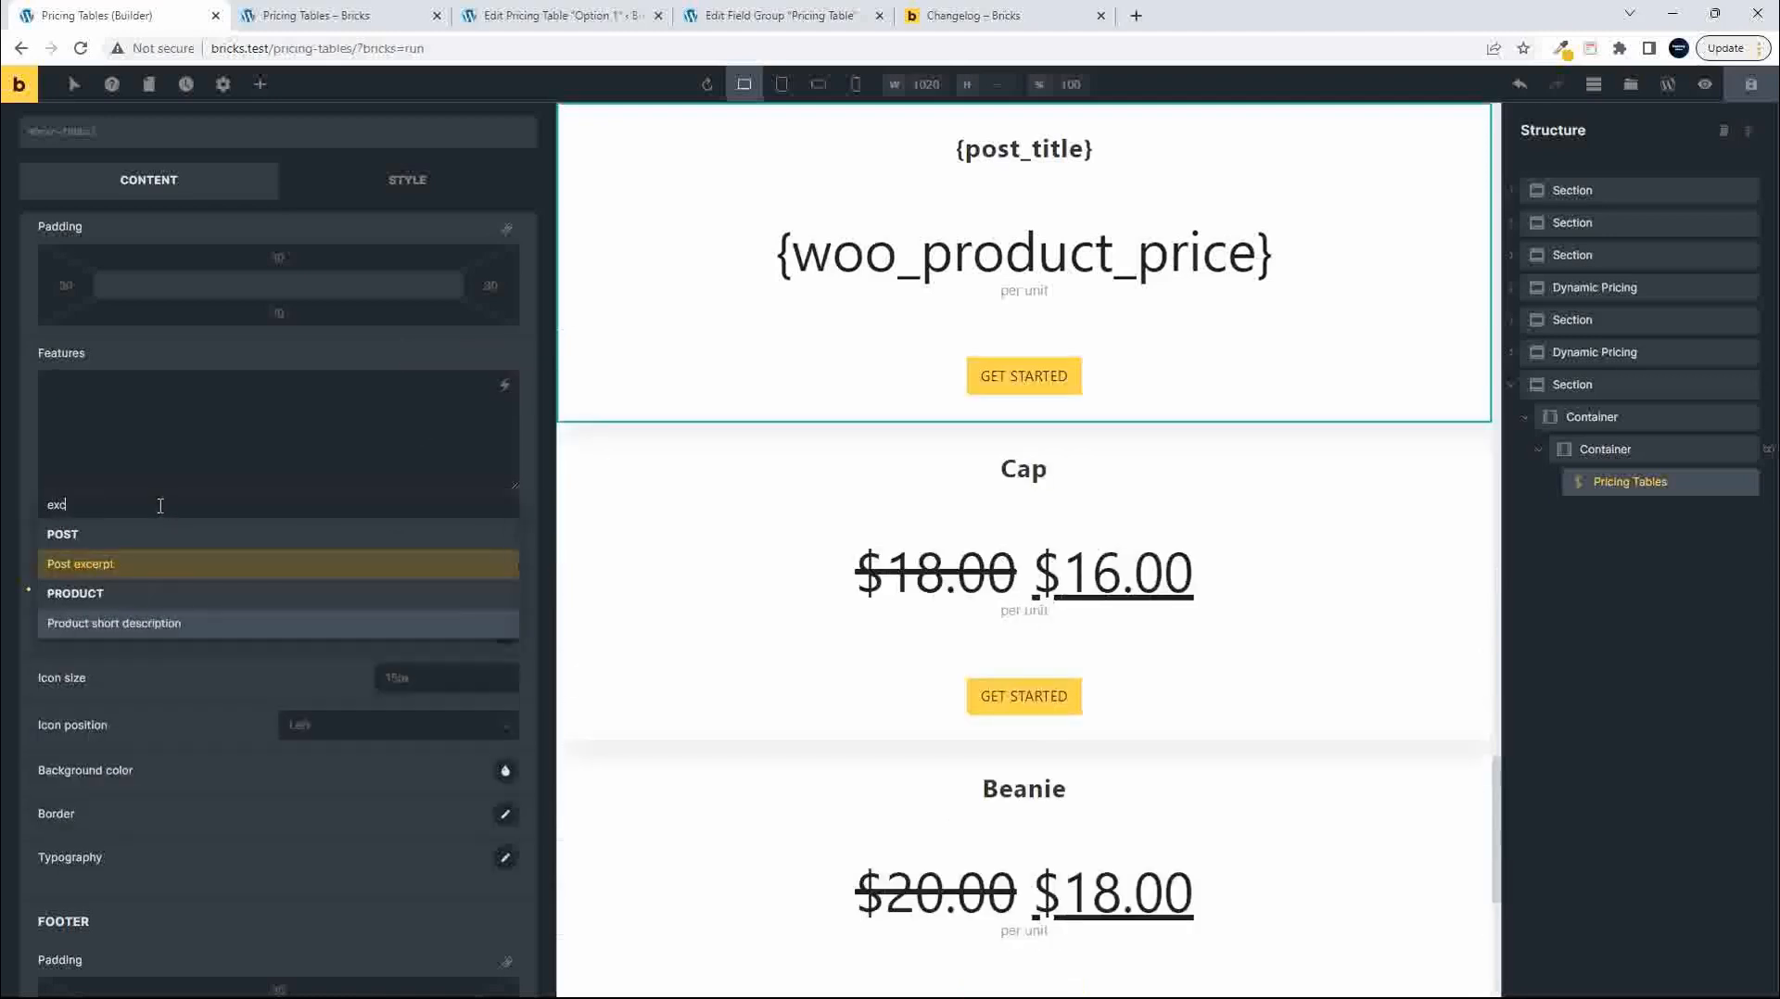
click(98, 568)
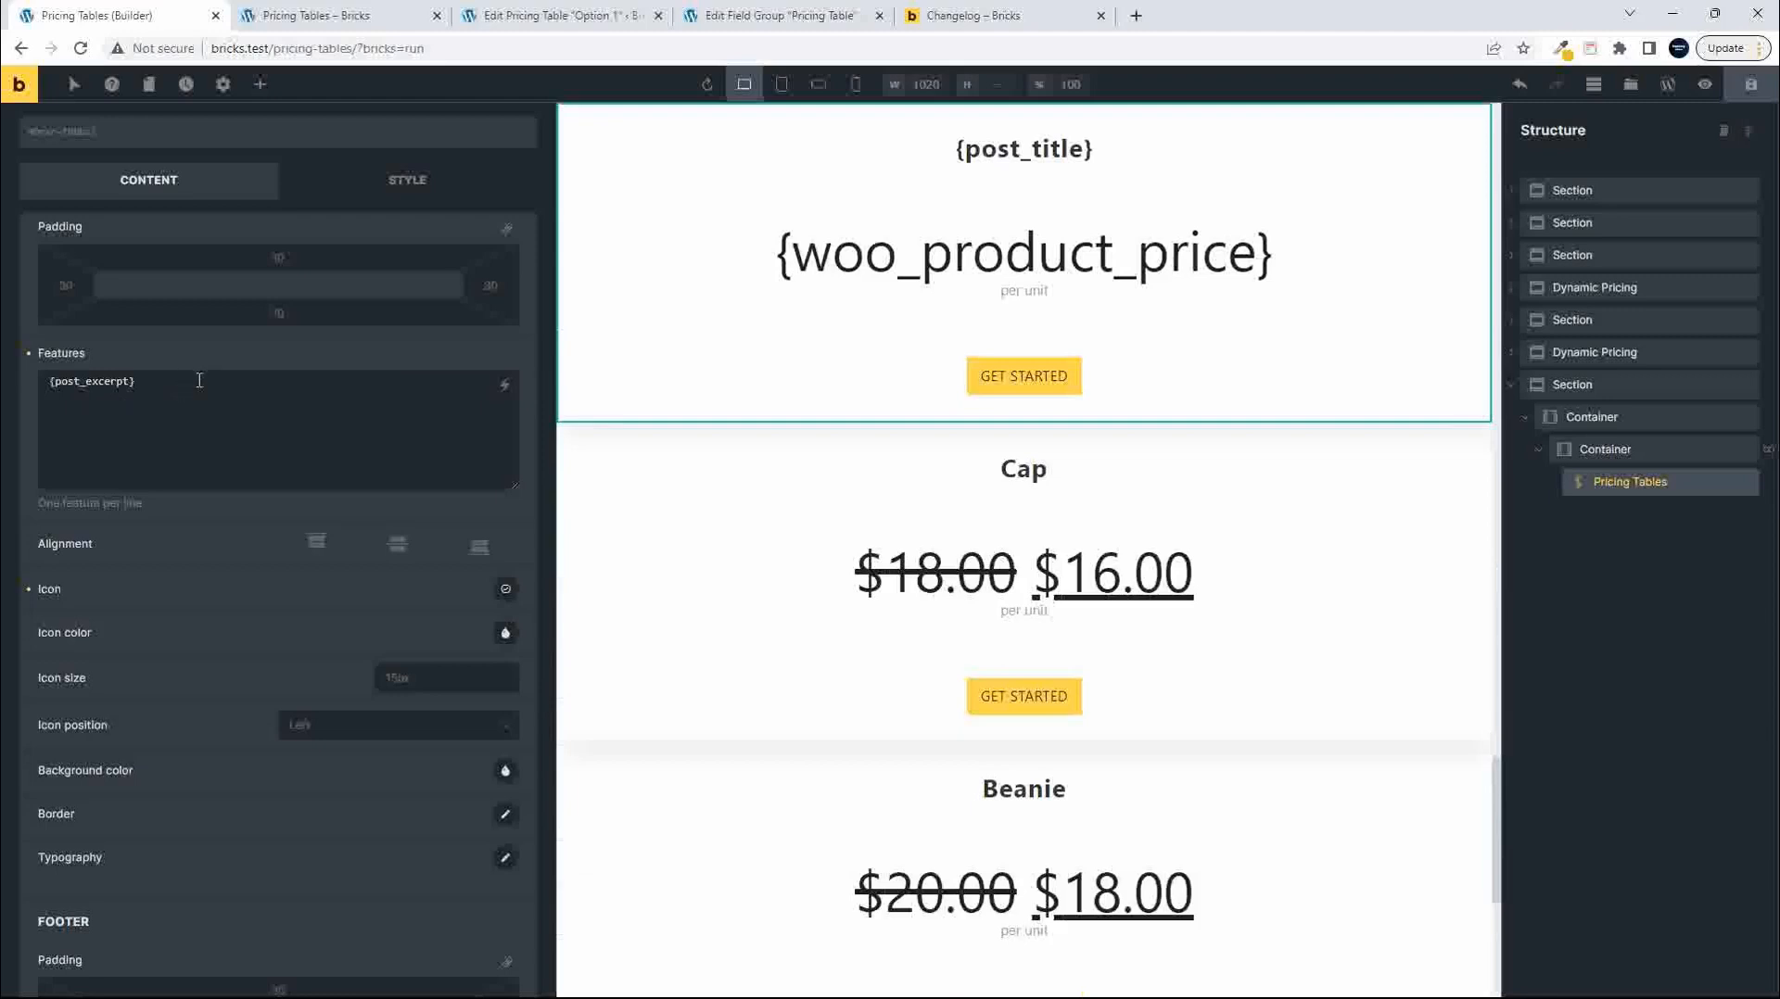
Remove the checkmark icon from the pricing table's features by clearing its icon library.
scroll(243, 556, down, 1)
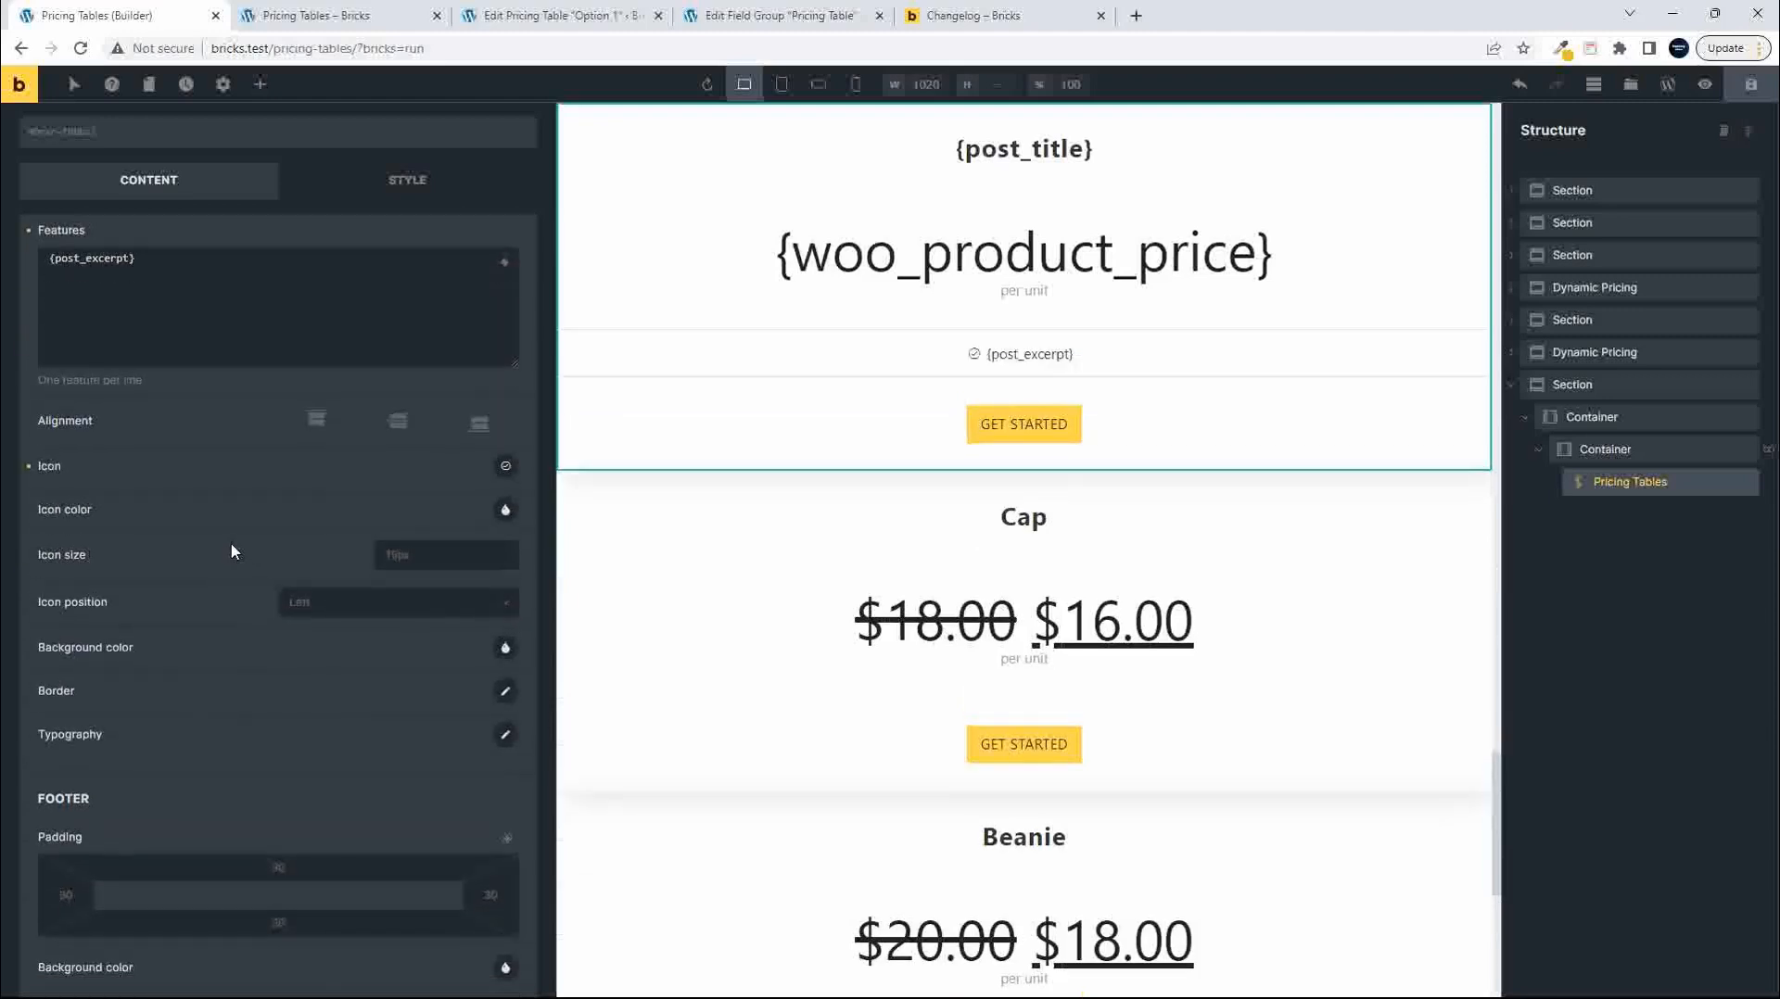
click(509, 475)
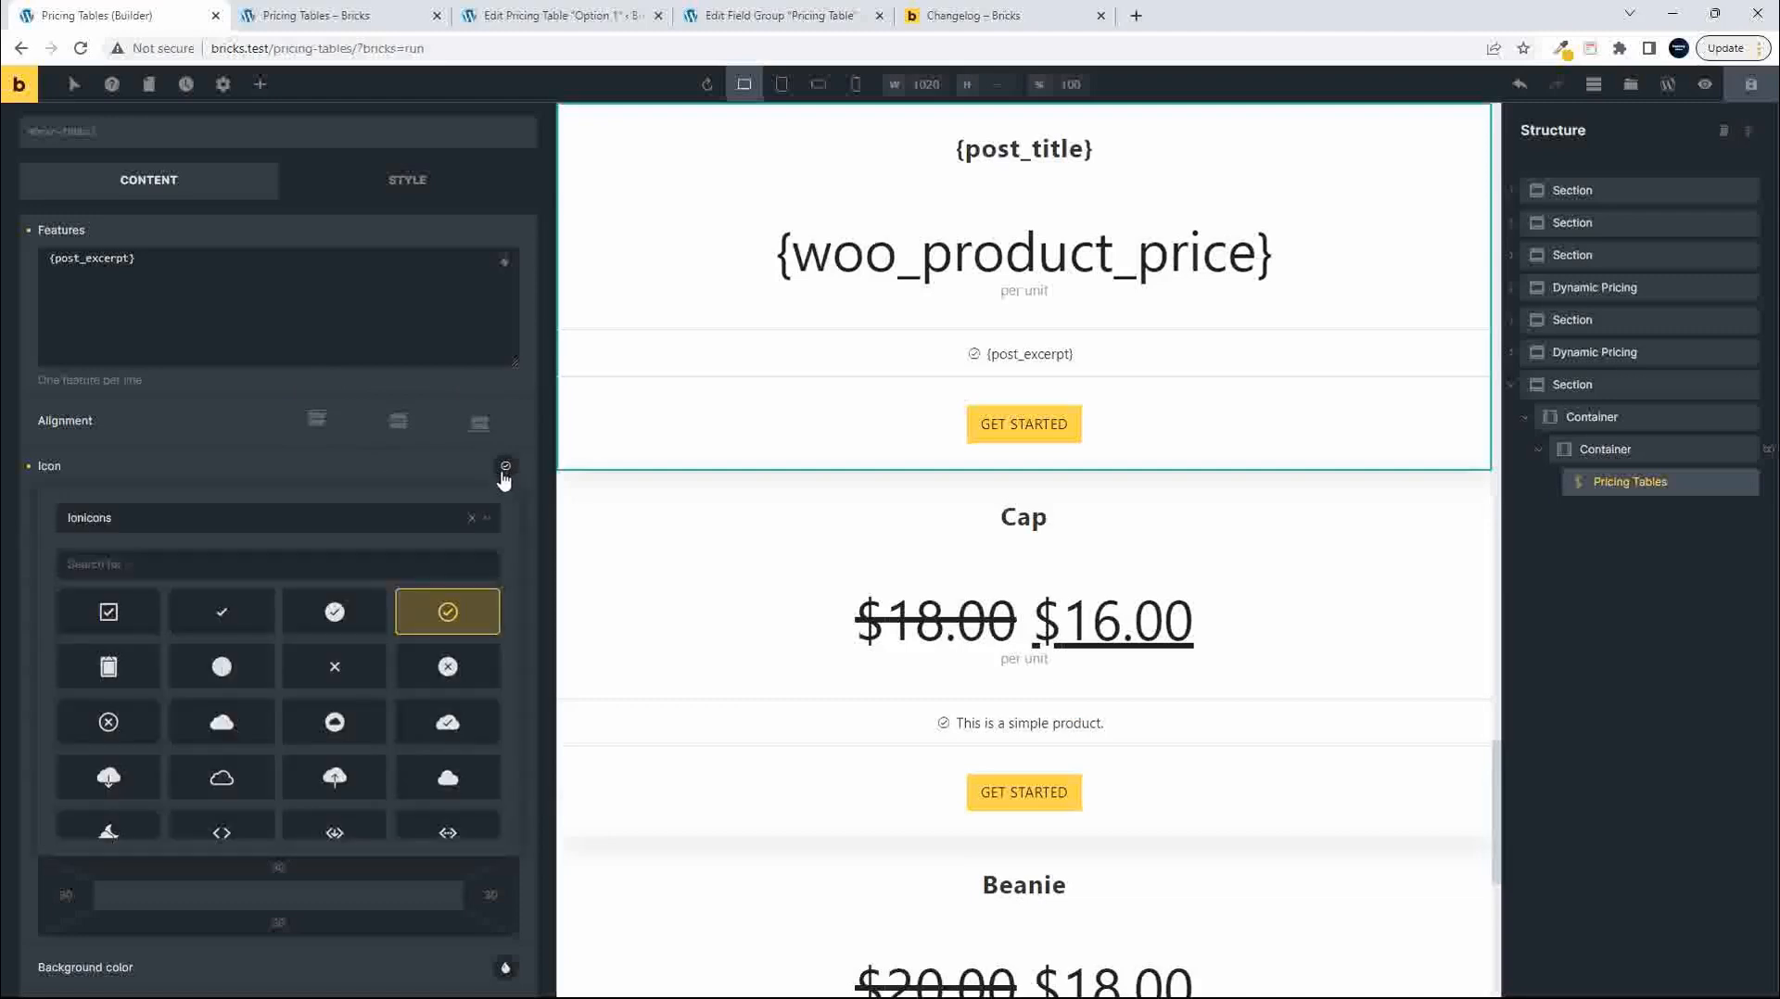
click(477, 524)
click(336, 464)
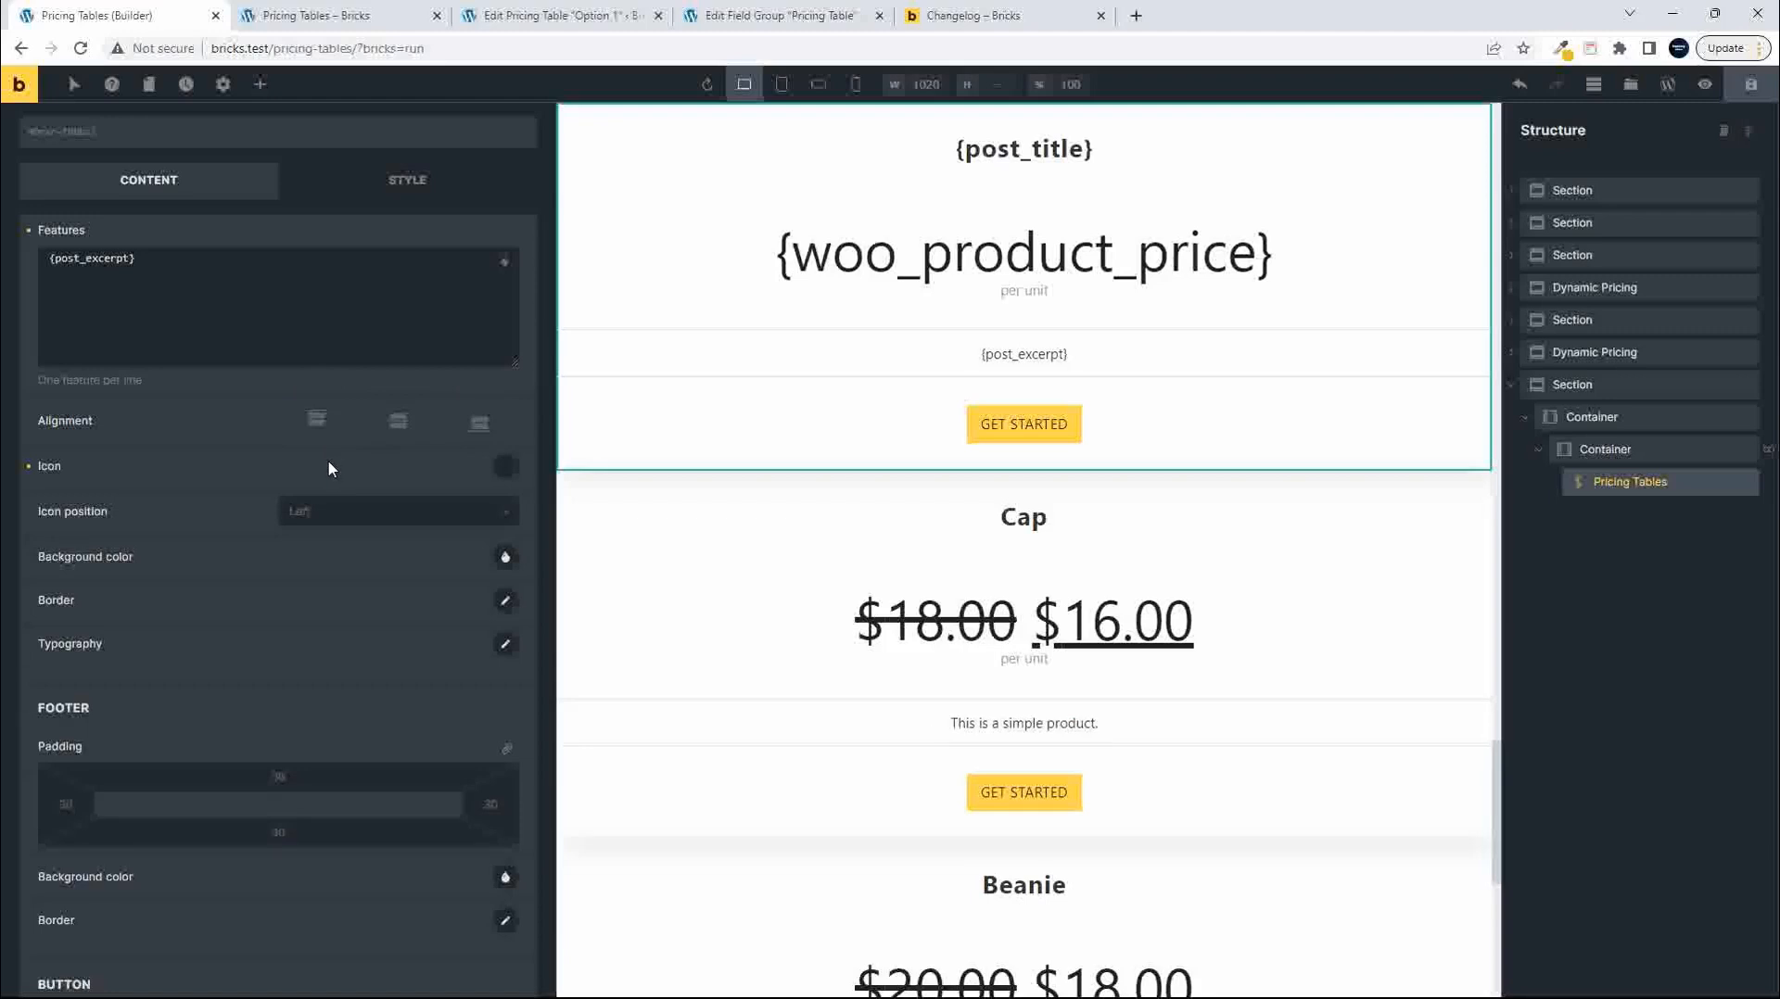
Change the pricing table's button text to "Buy NOW".
scroll(331, 468, down, 2)
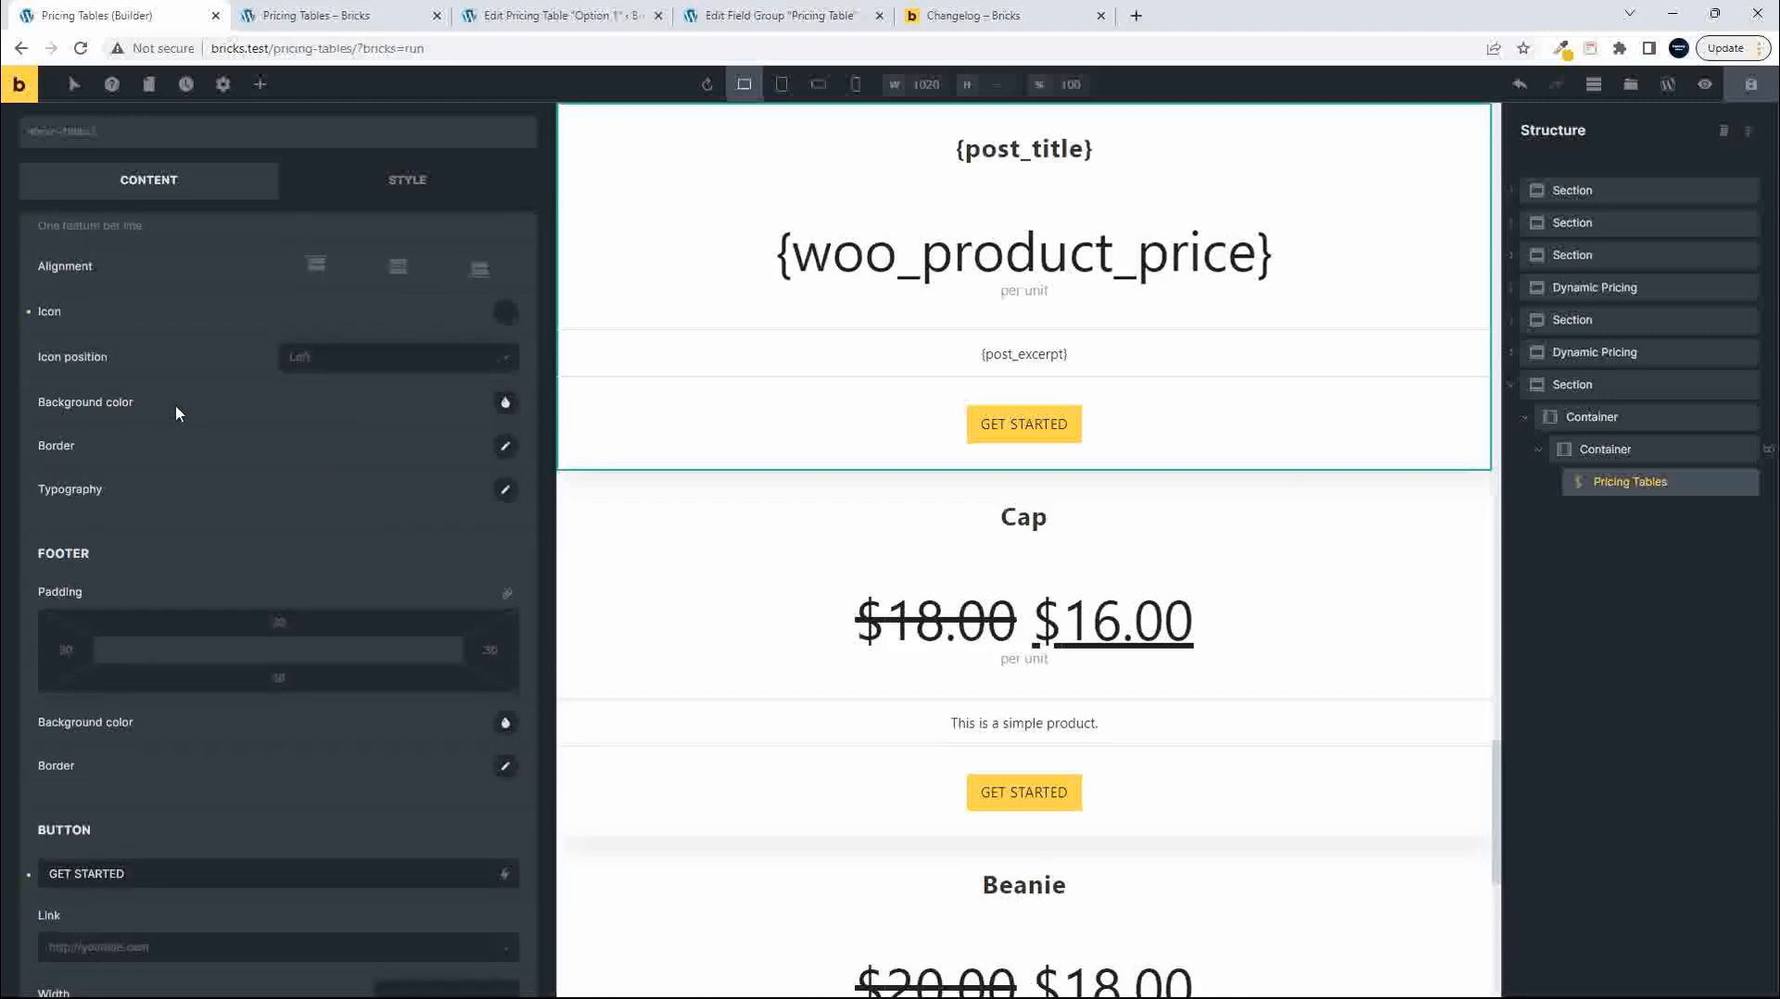
scroll(179, 415, down, 4)
scroll(179, 414, down, 2)
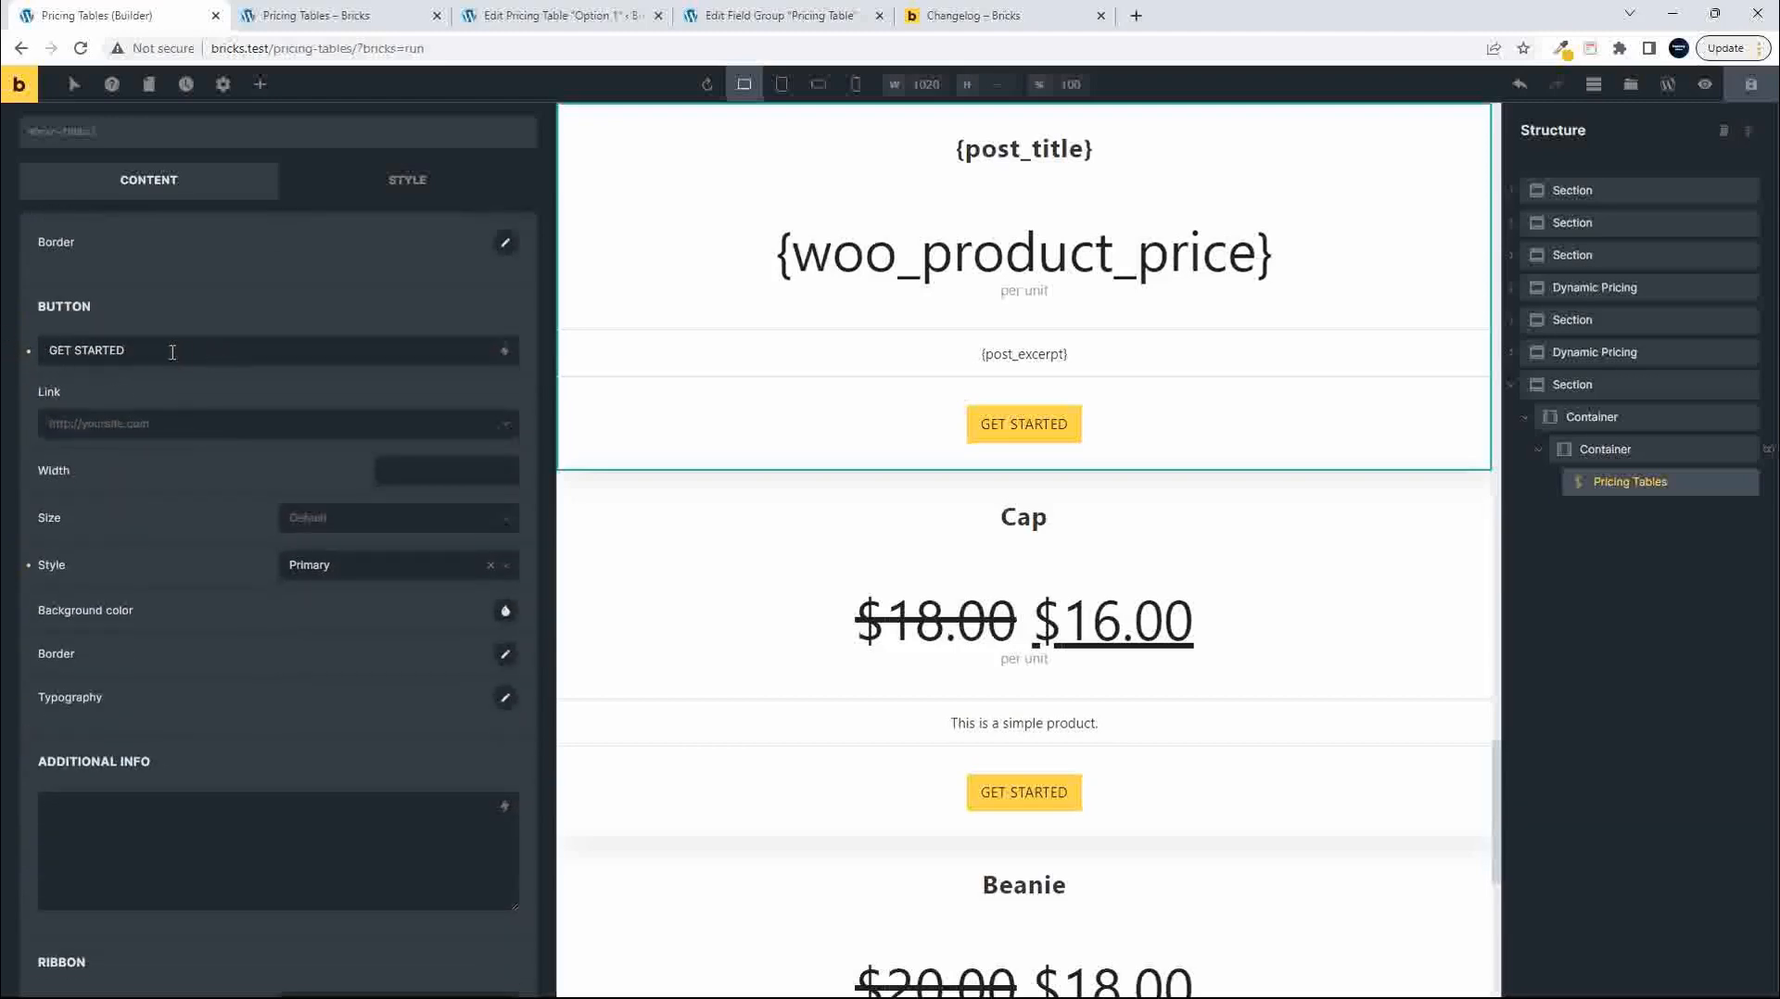
triple_click(78, 349)
text(Buy NOW)
Set the button's link type to Dynamic Data and link it to the Post link tag.
click(192, 430)
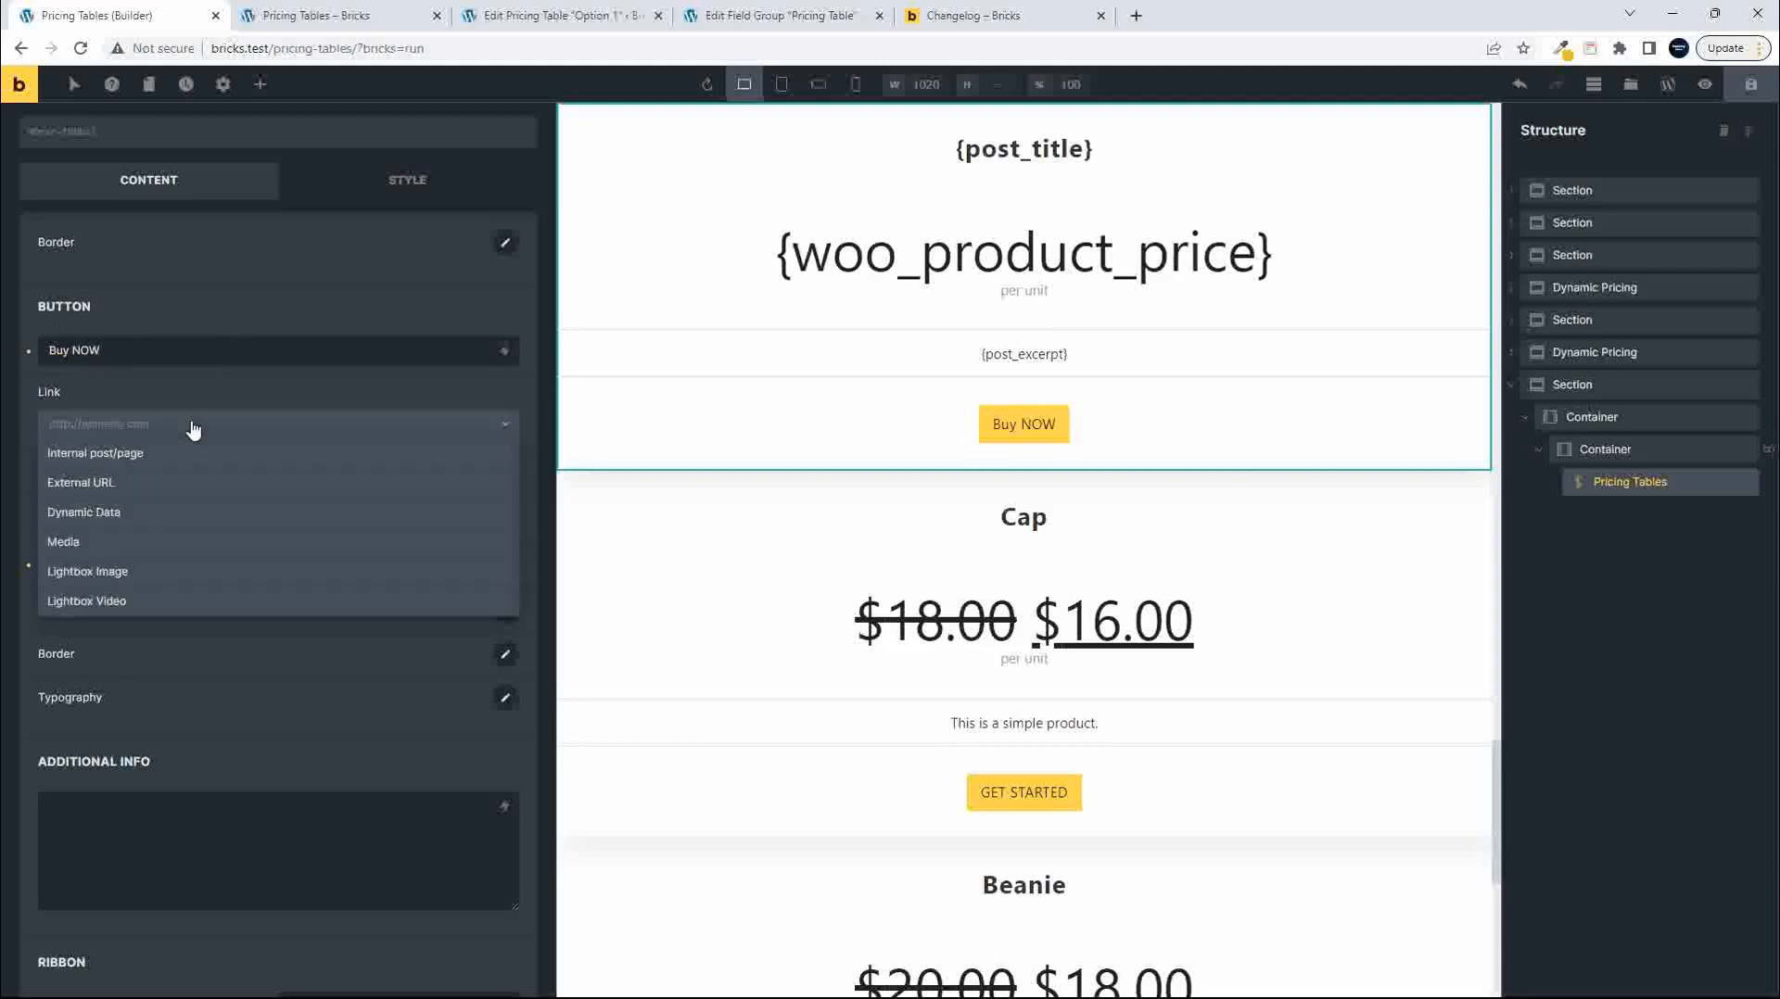
click(112, 512)
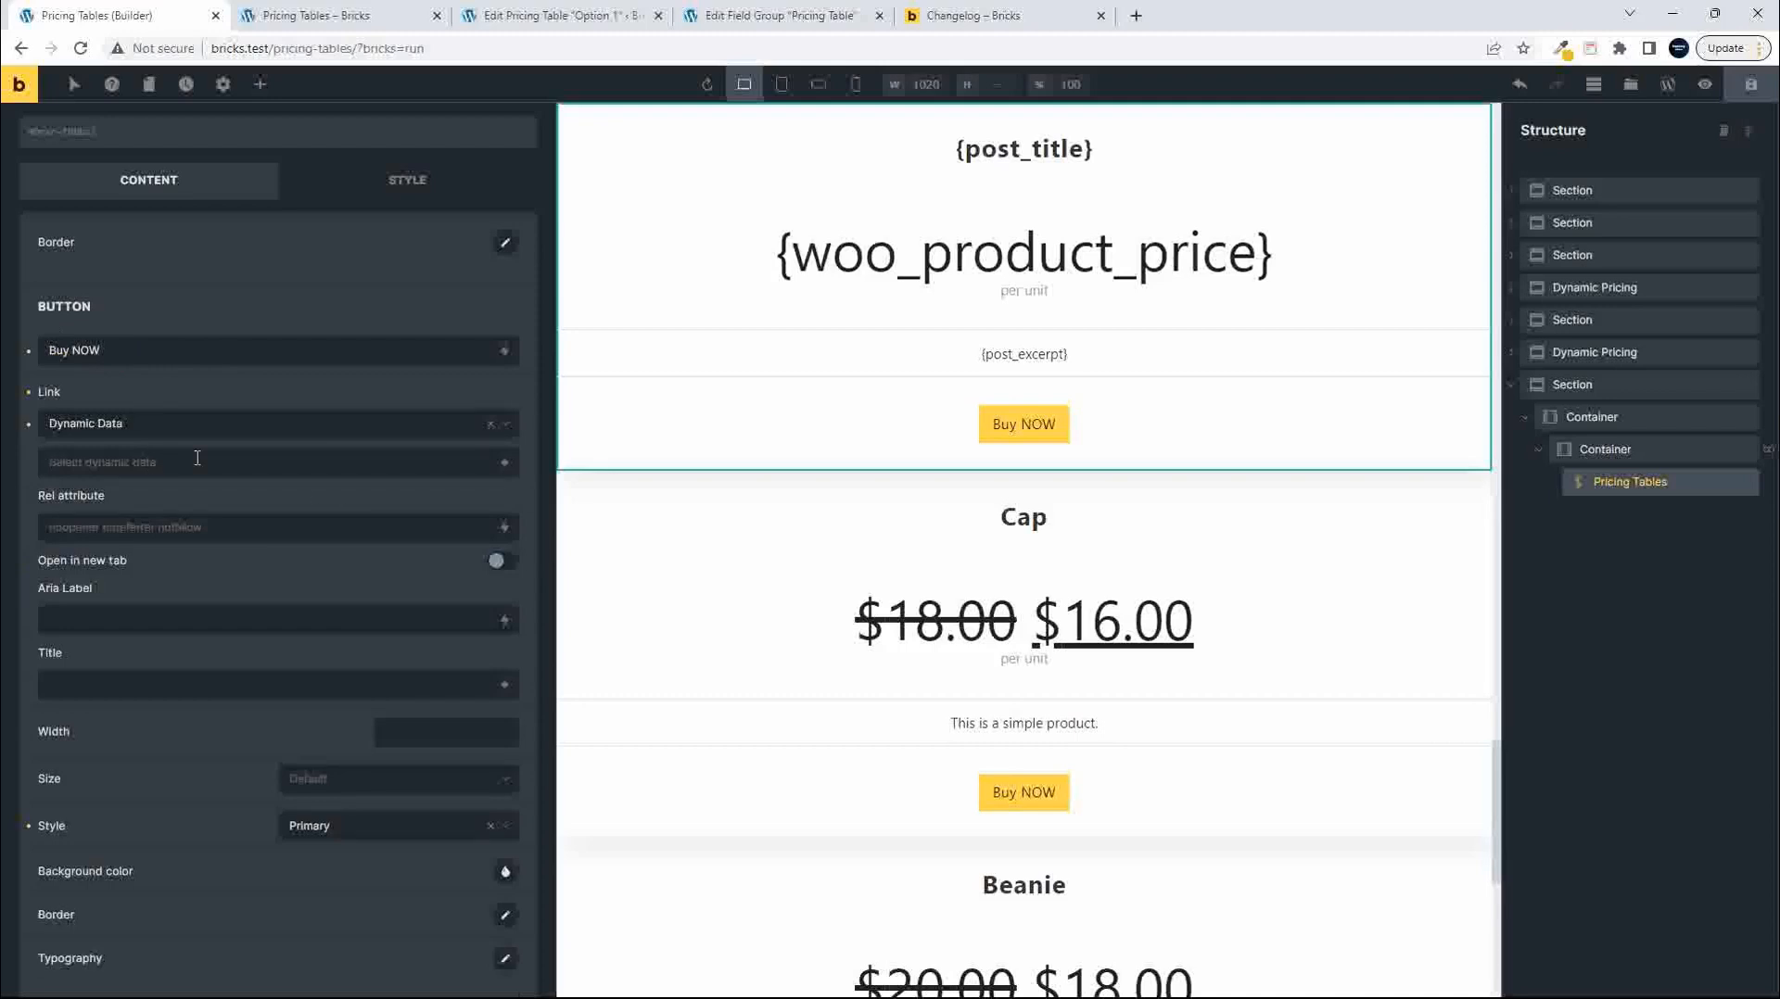
click(504, 462)
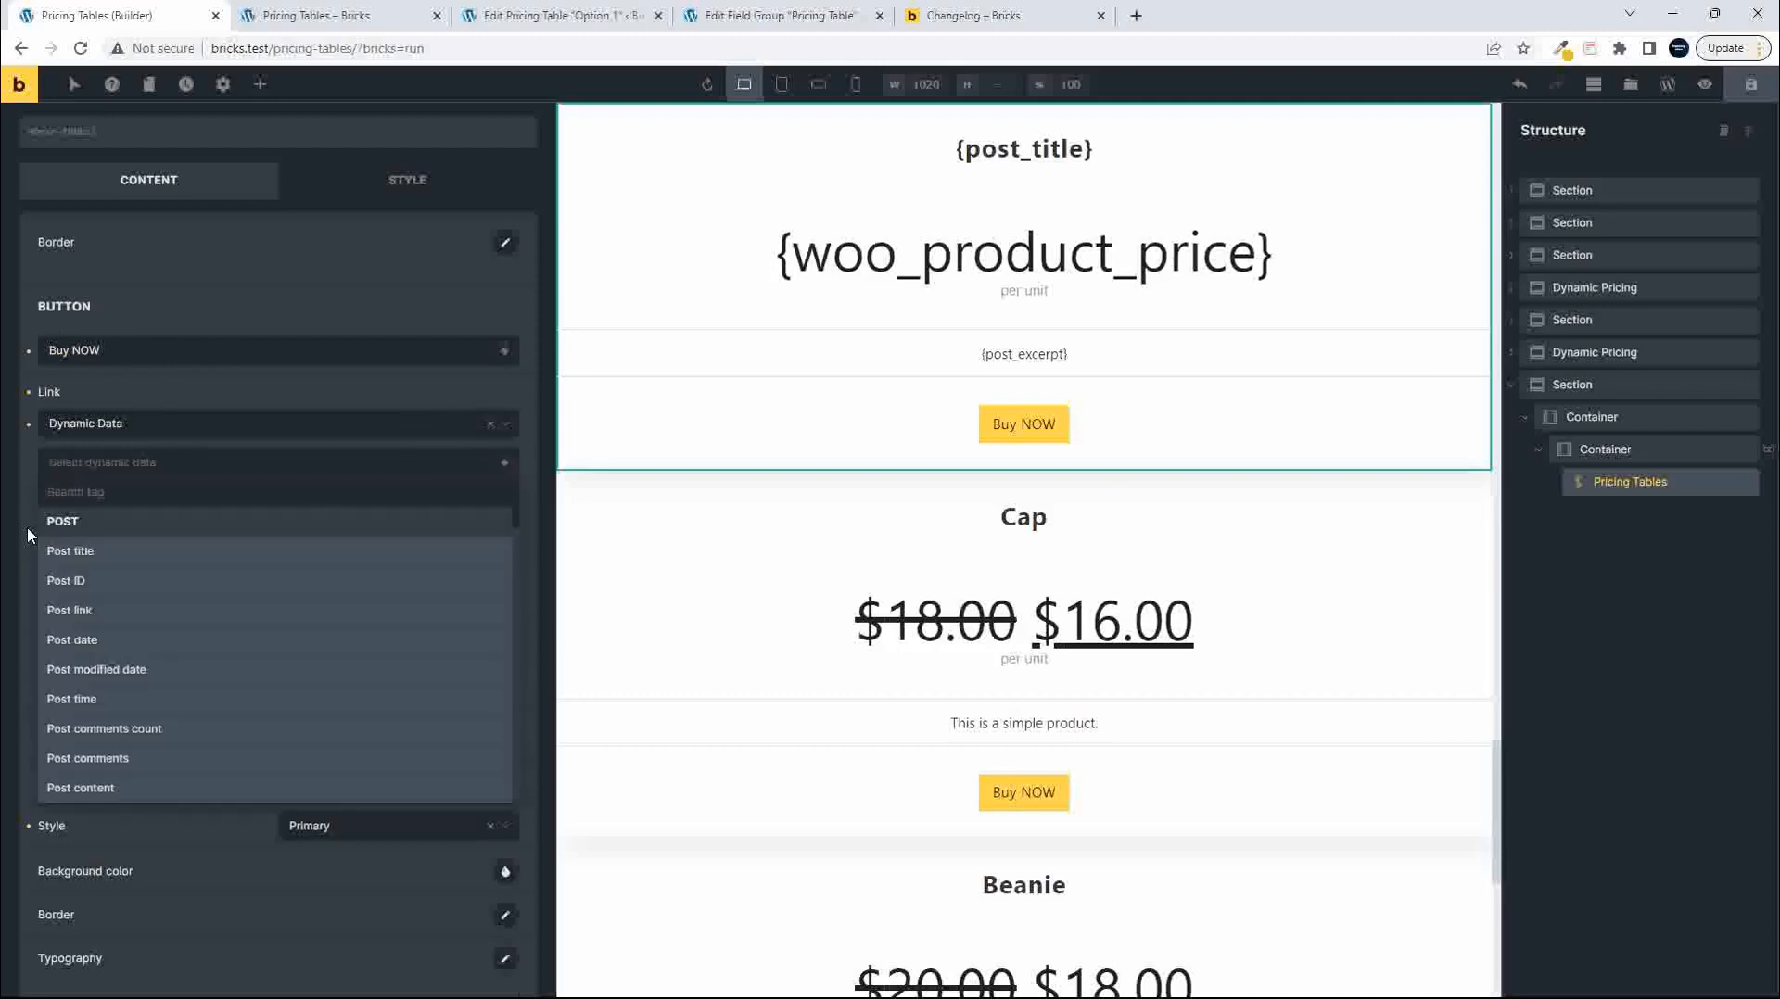
click(80, 610)
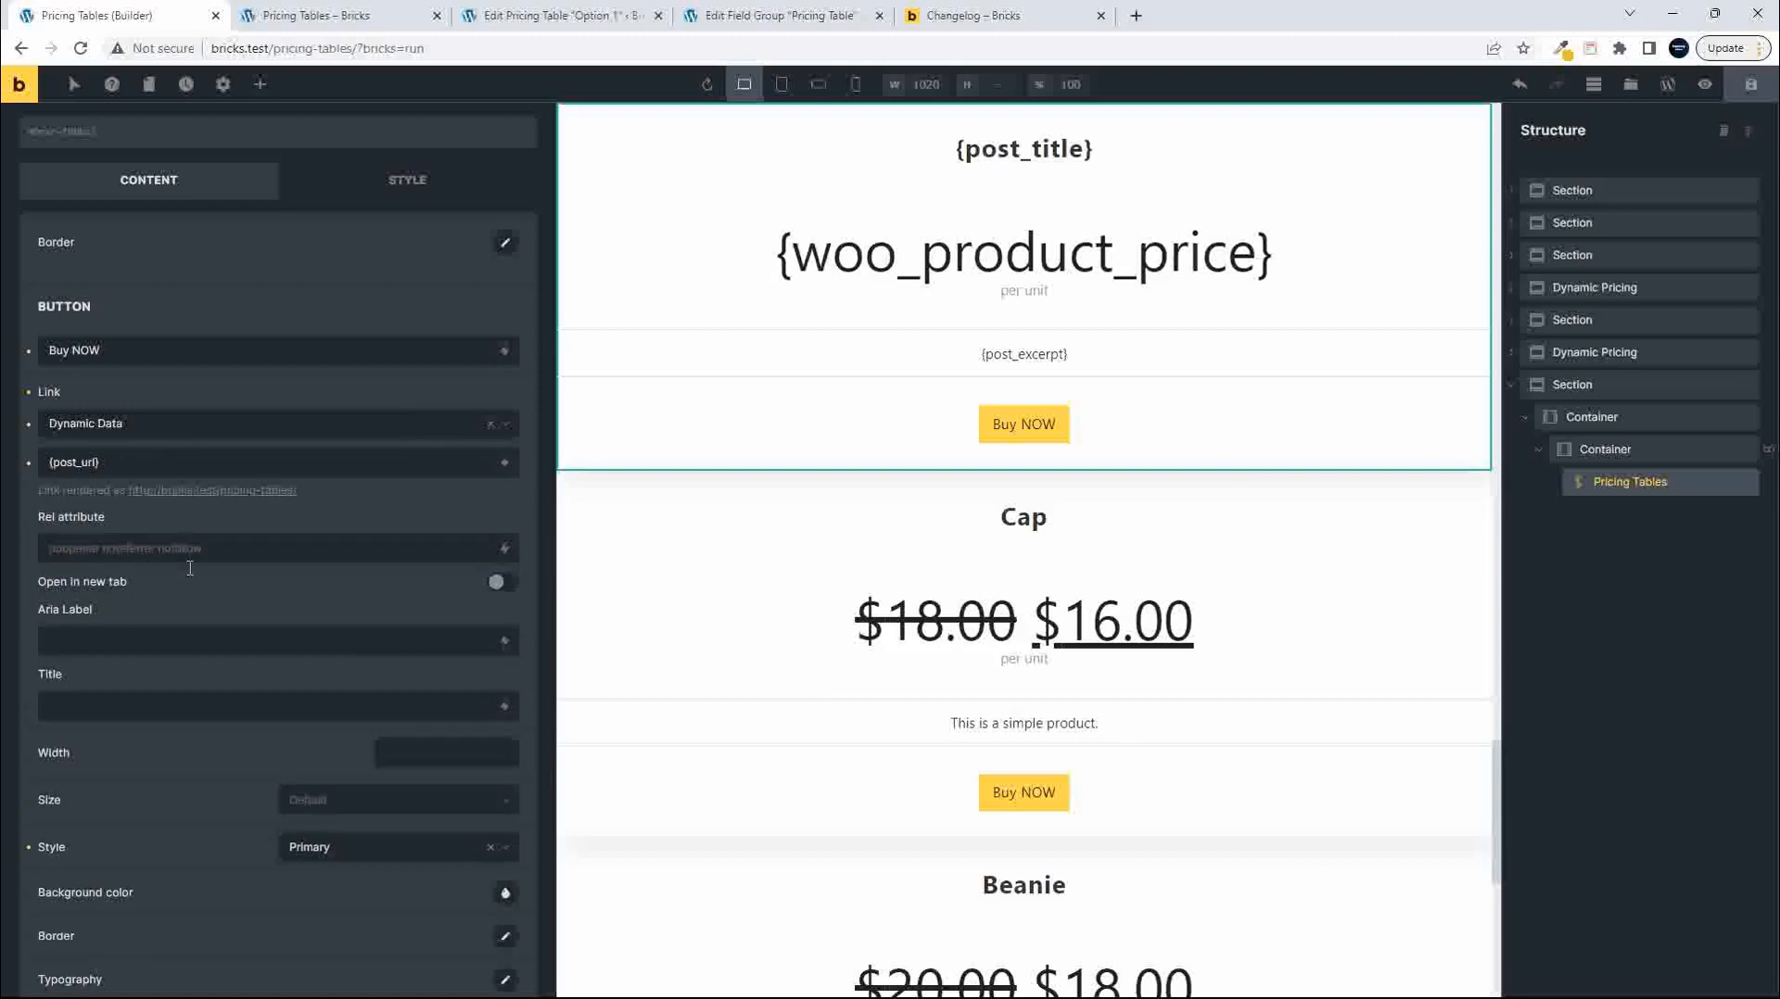
Fill the table's additional info with the Post content dynamic tag.
scroll(193, 581, down, 4)
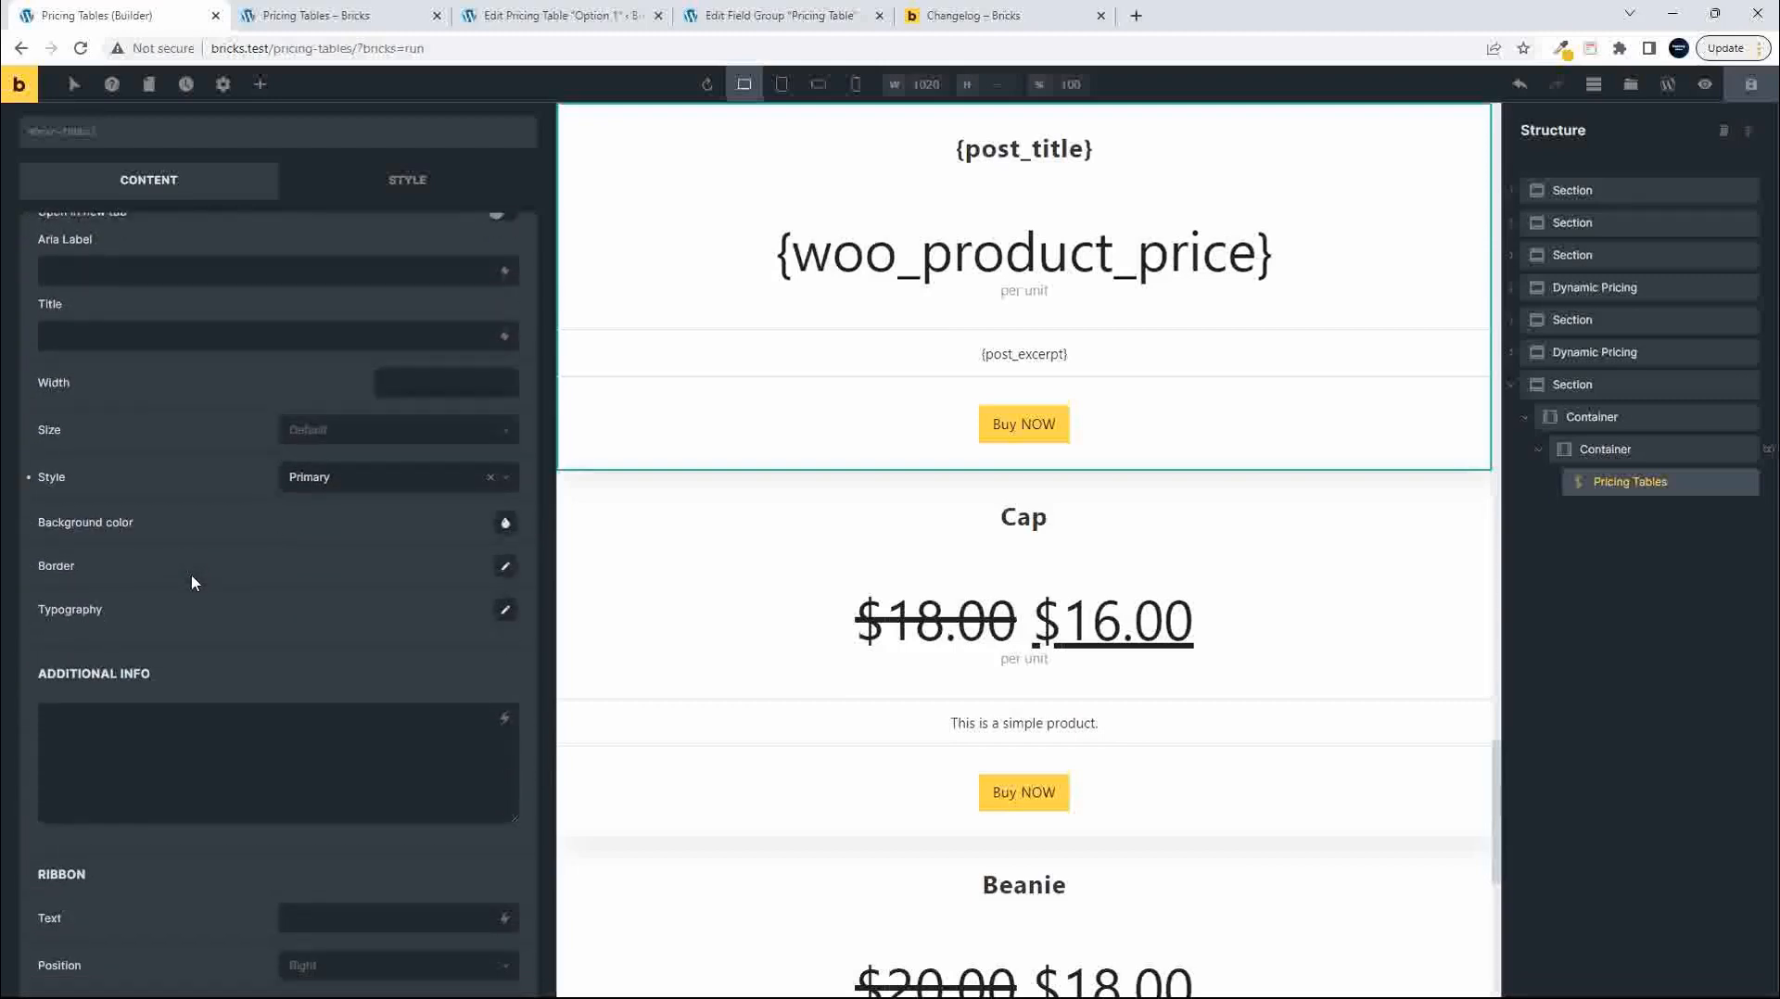
scroll(203, 545, down, 3)
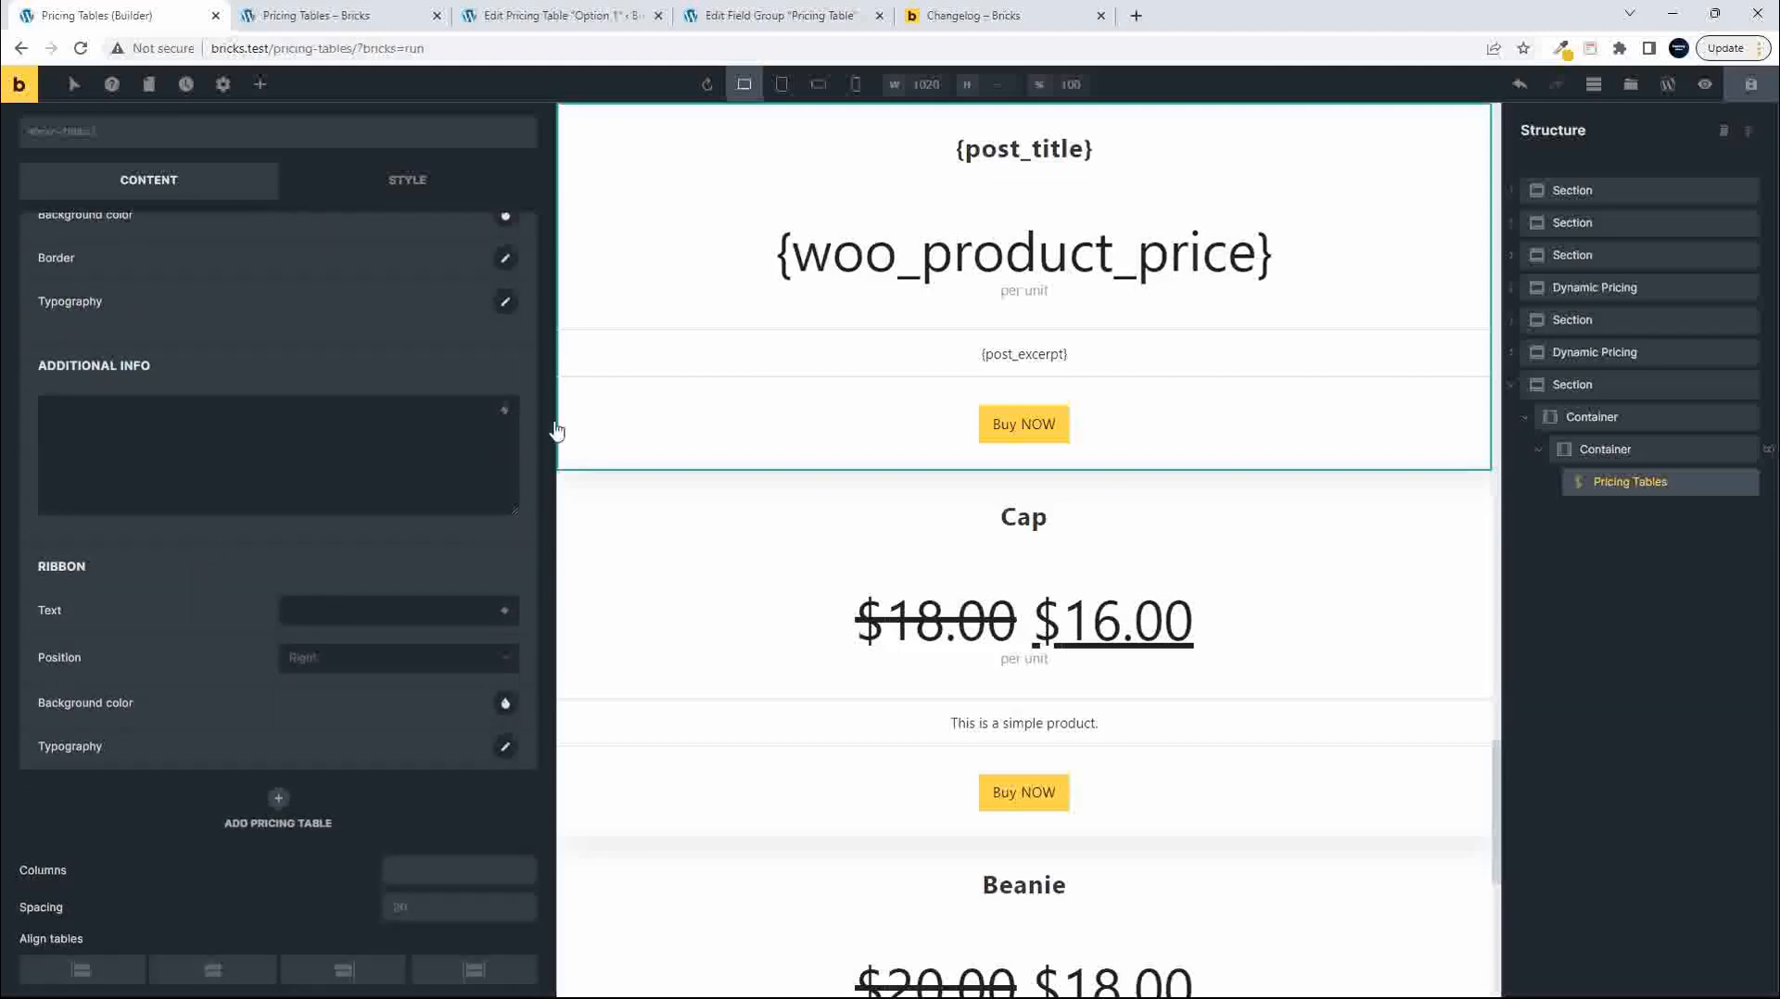
click(505, 411)
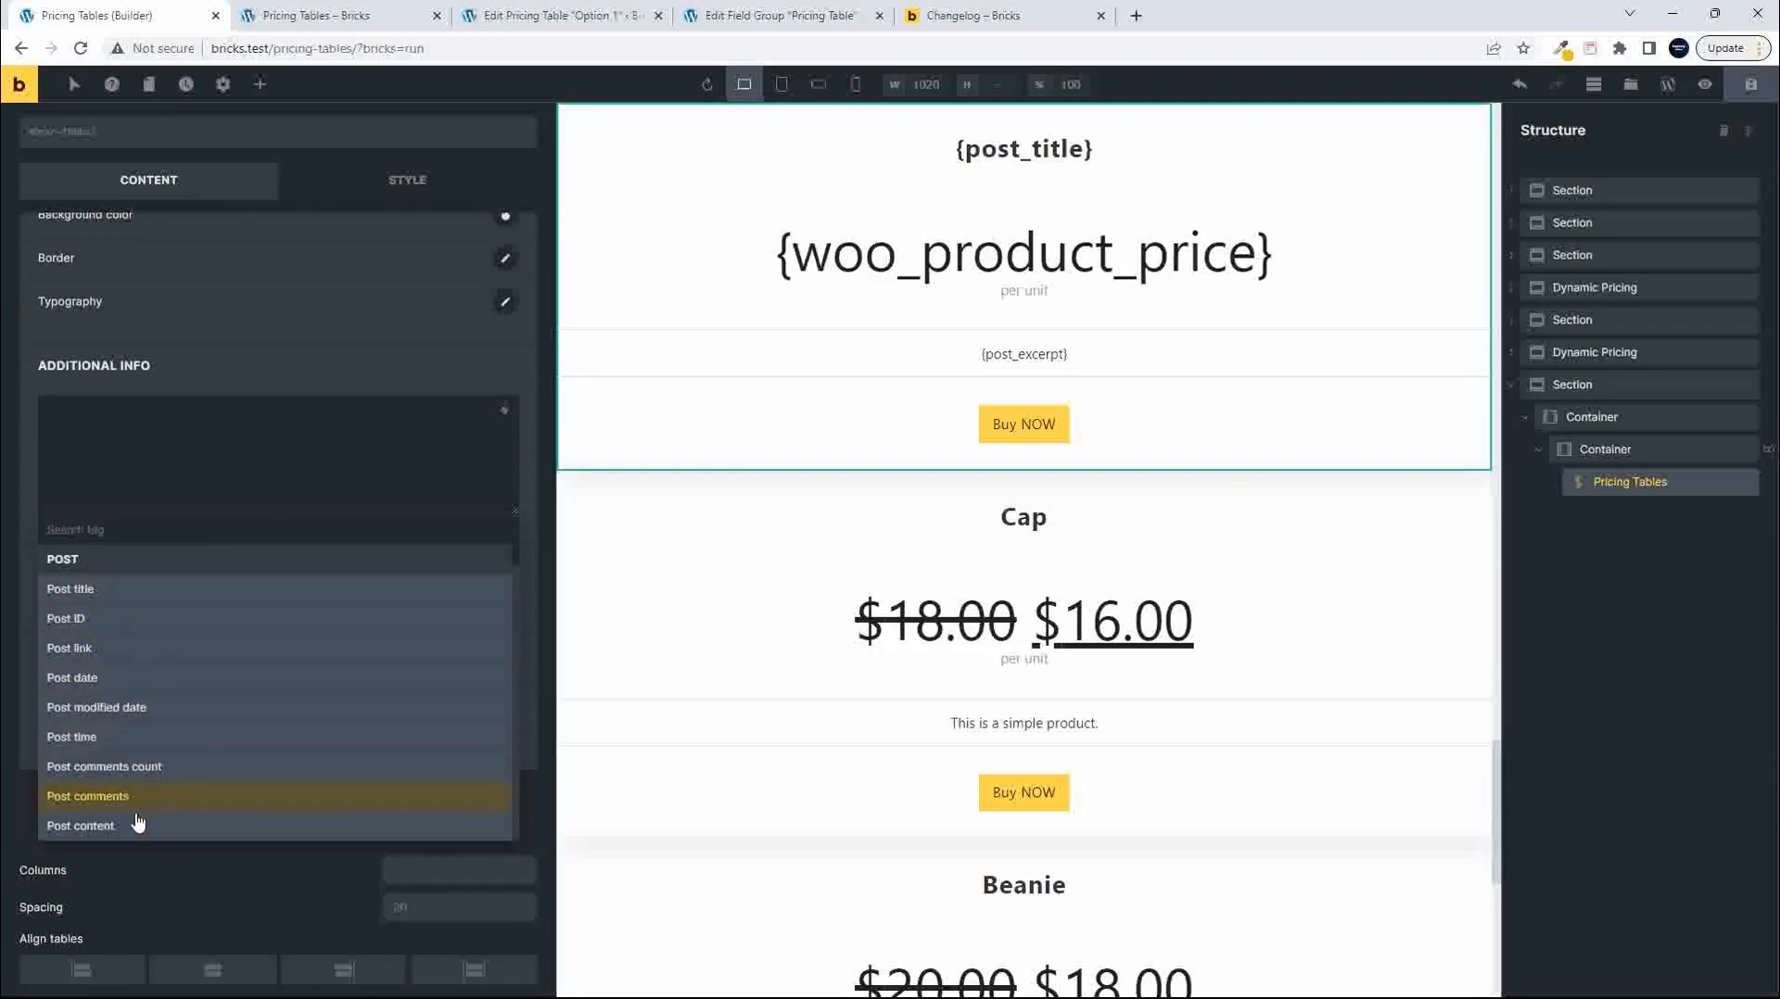
click(107, 826)
Give the table an "ON SALE" ribbon with a red #ff0000 background and save the page.
scroll(121, 520, down, 1)
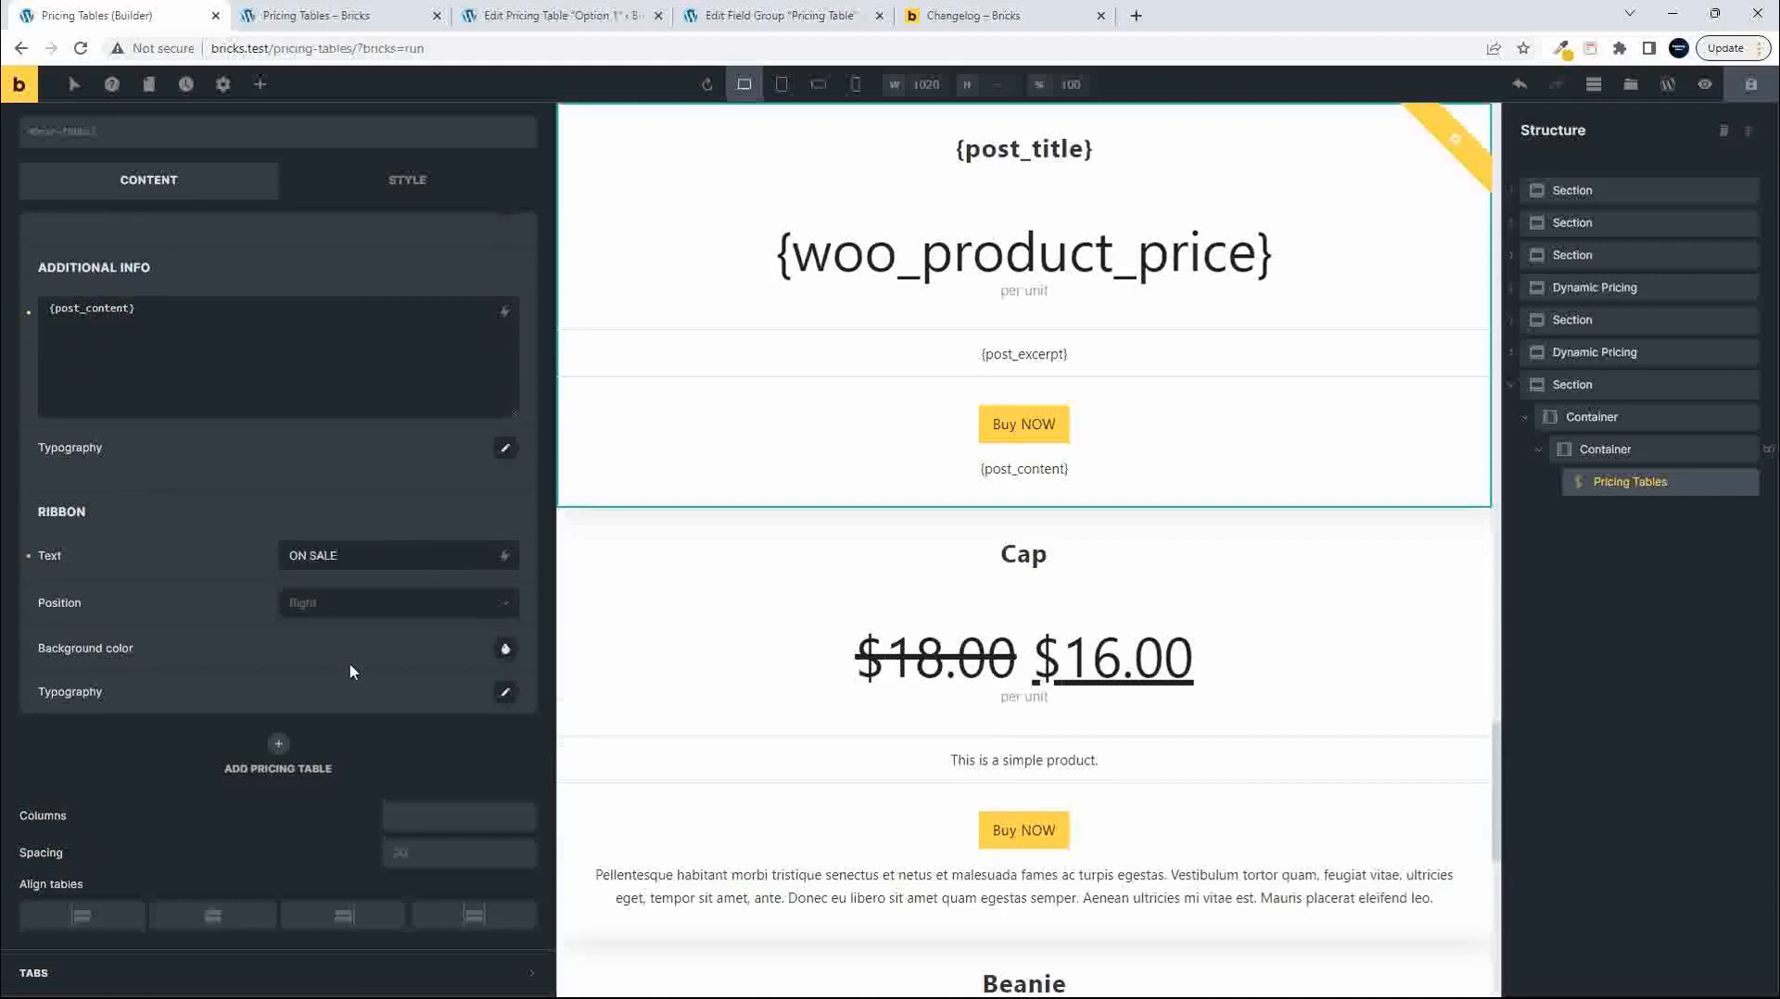
click(504, 650)
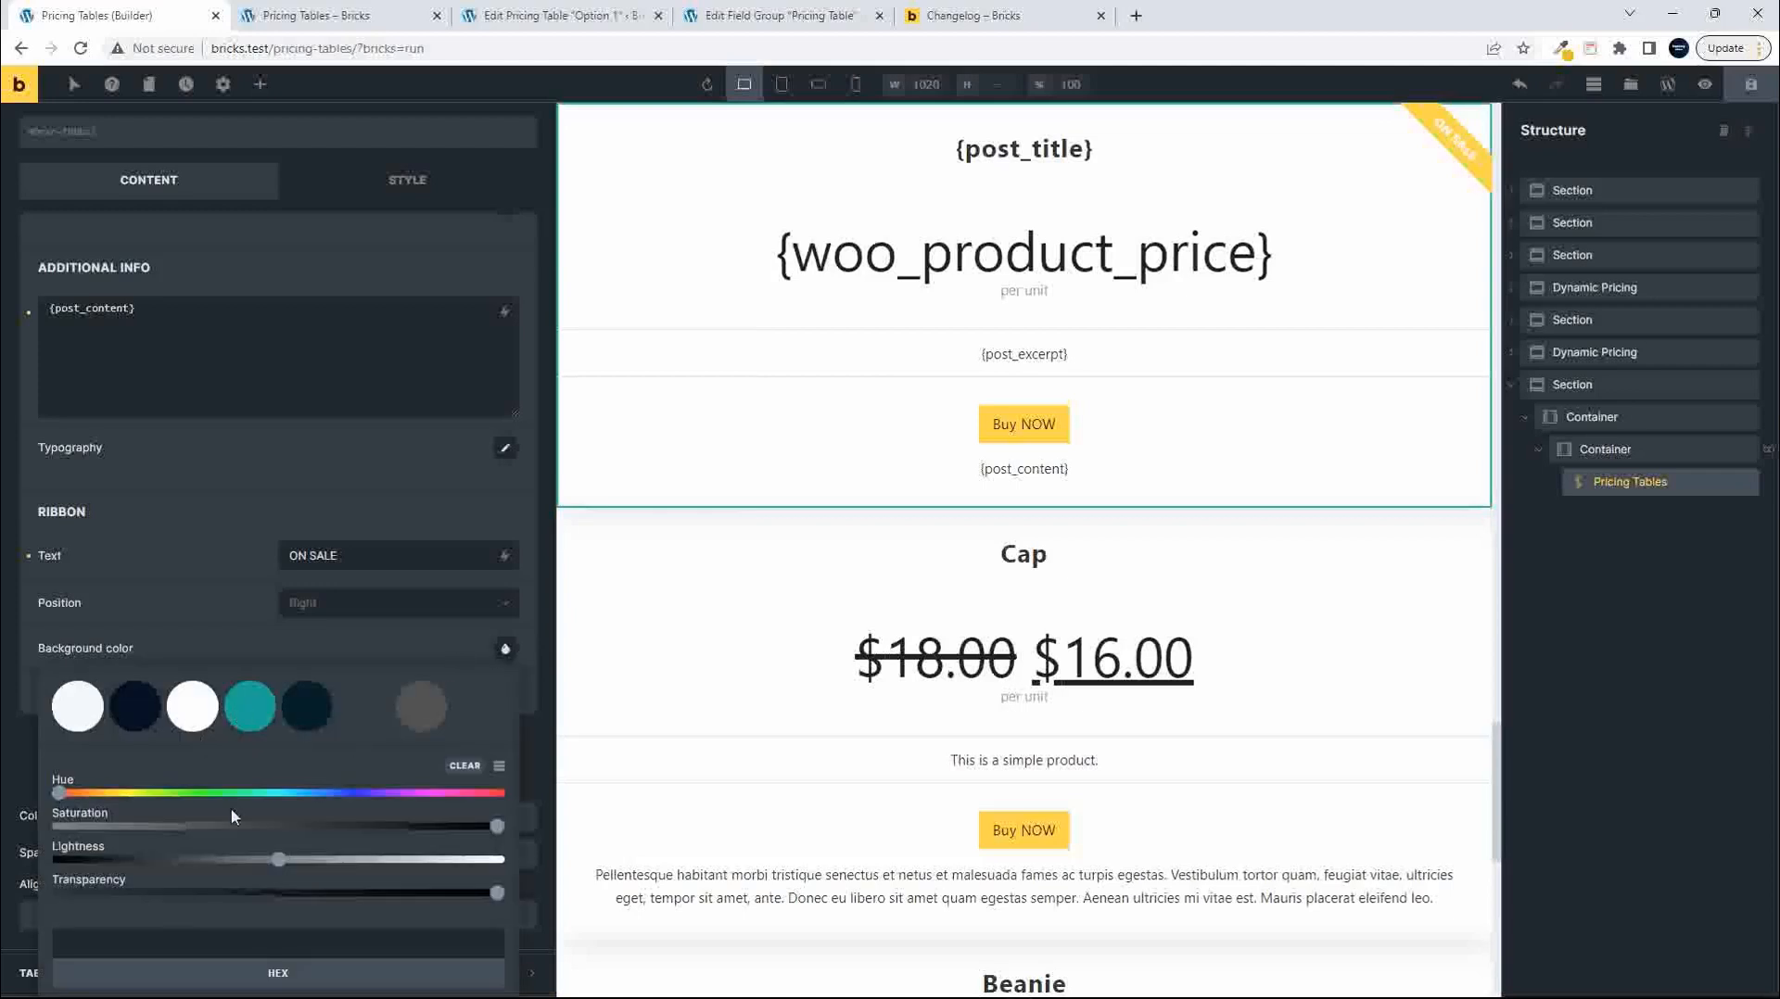
drag(53, 794, 511, 805)
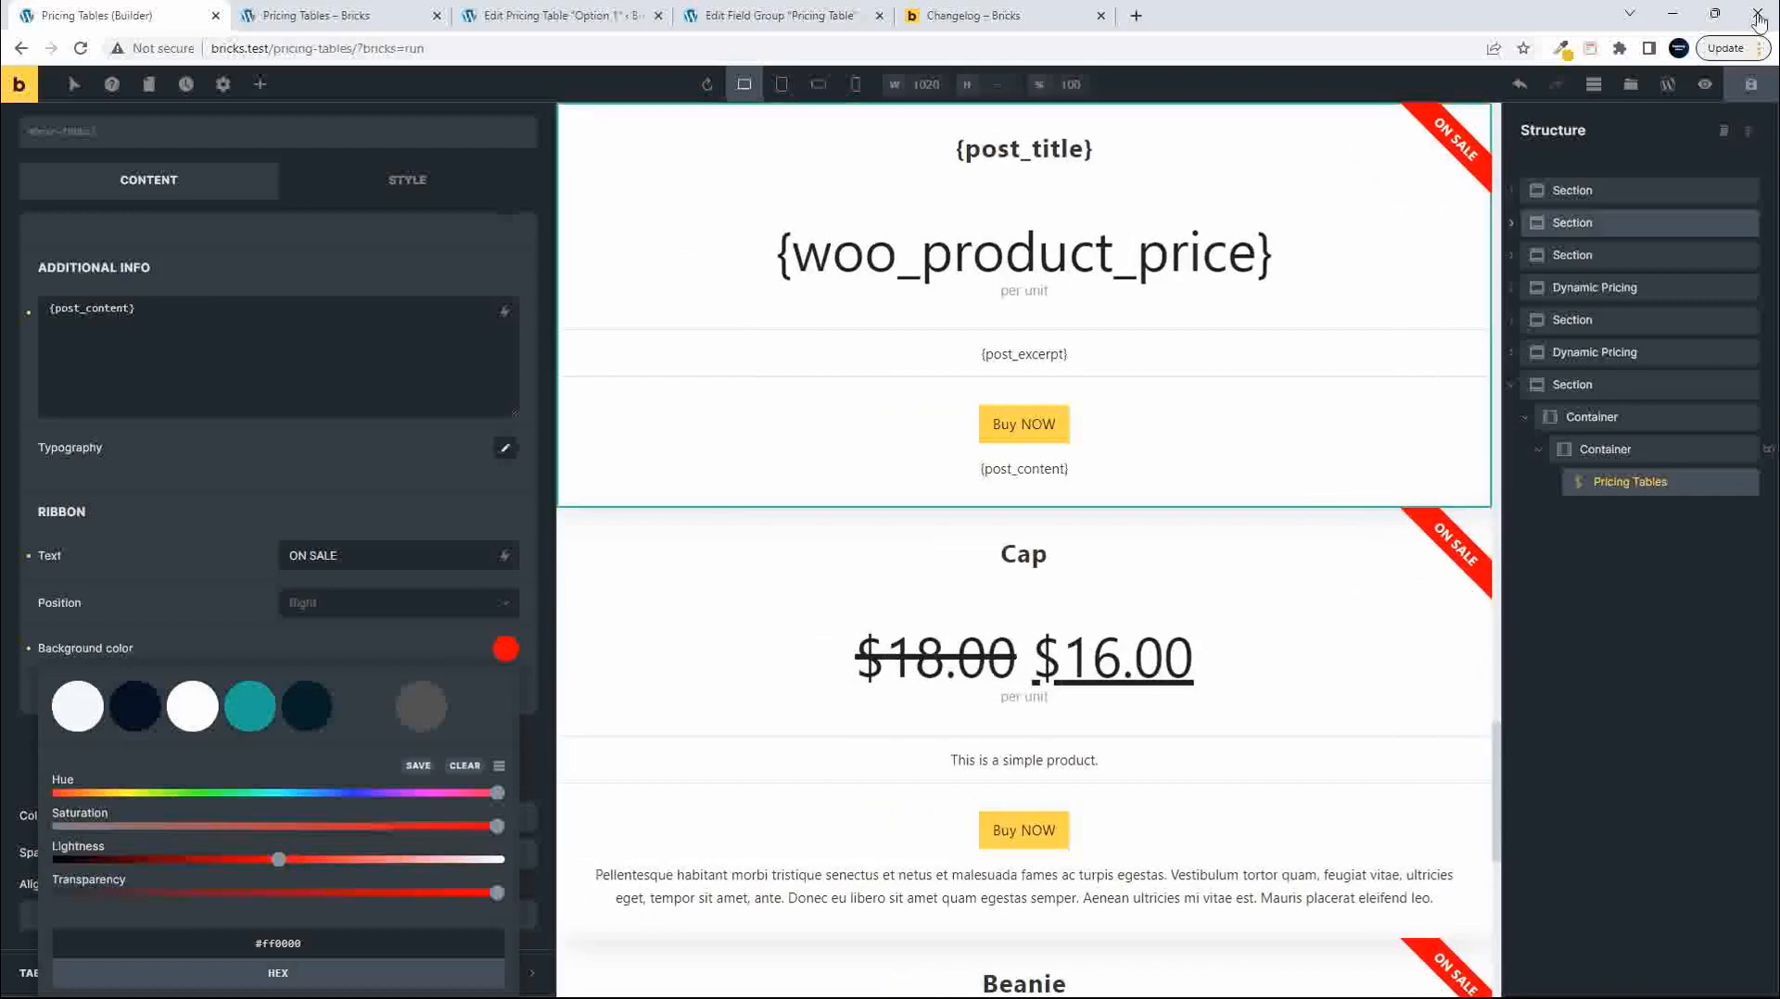
click(1751, 90)
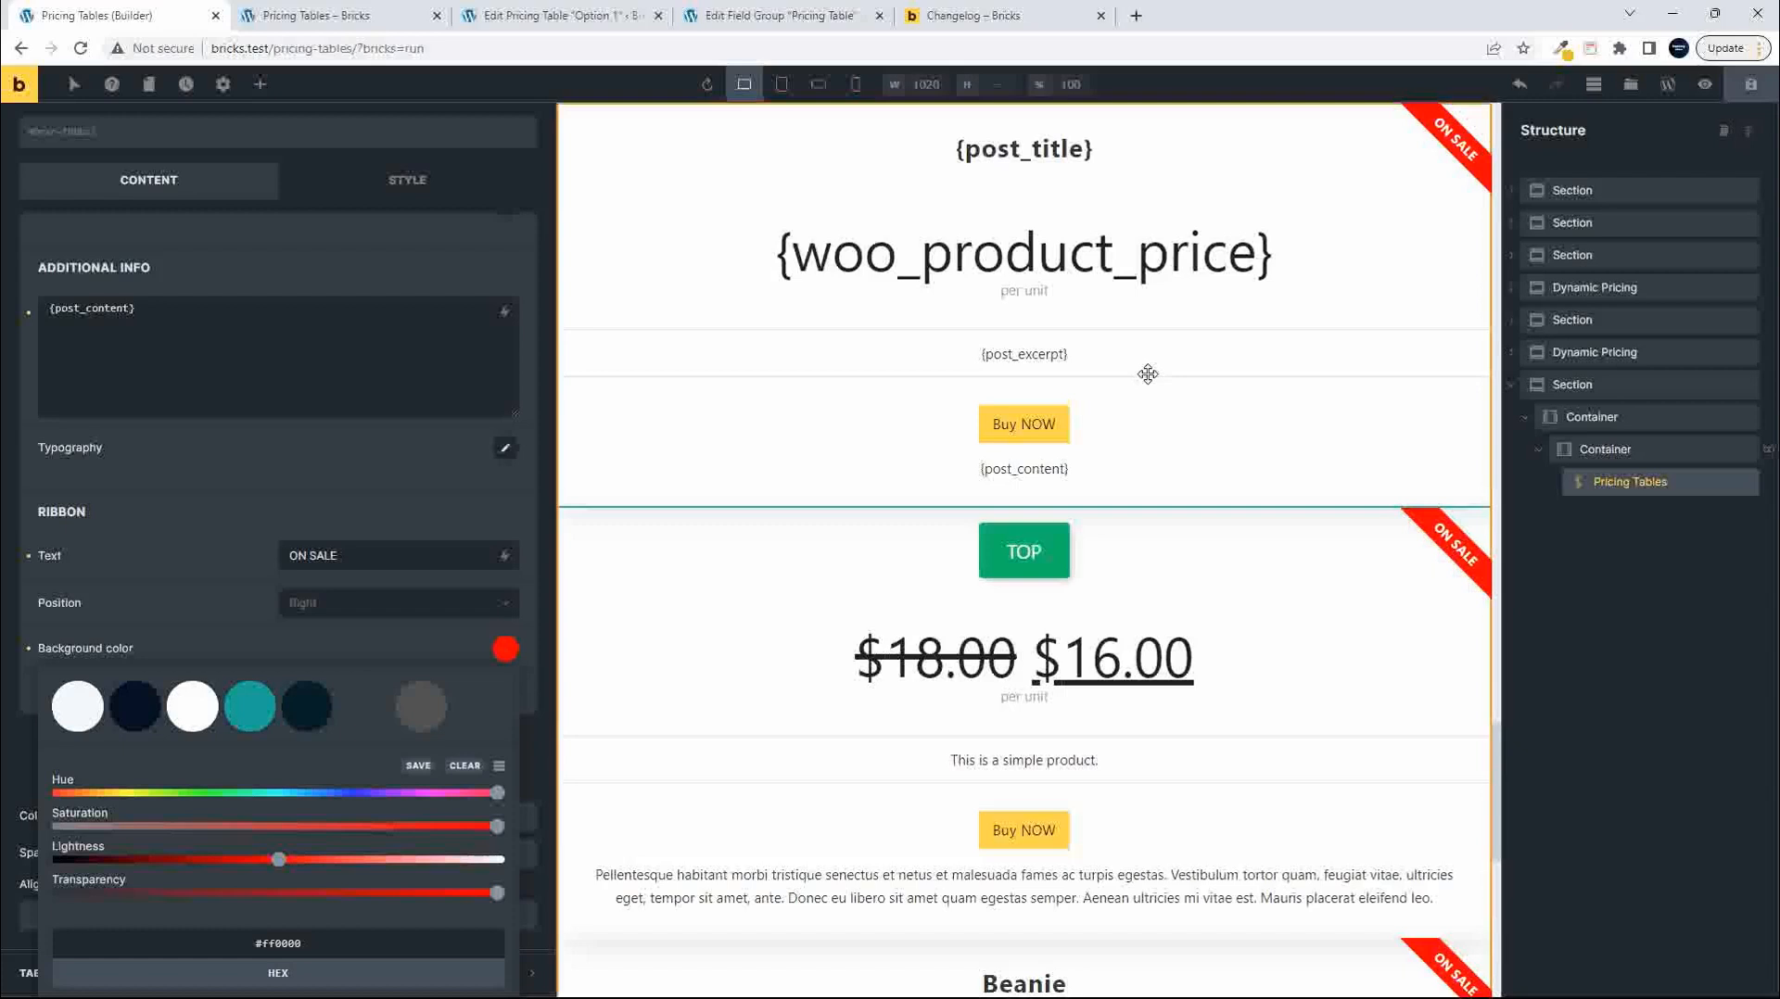
Set the direction of the last section's outer container to horizontal and rename the nested query-loop container to "Loop".
click(1598, 422)
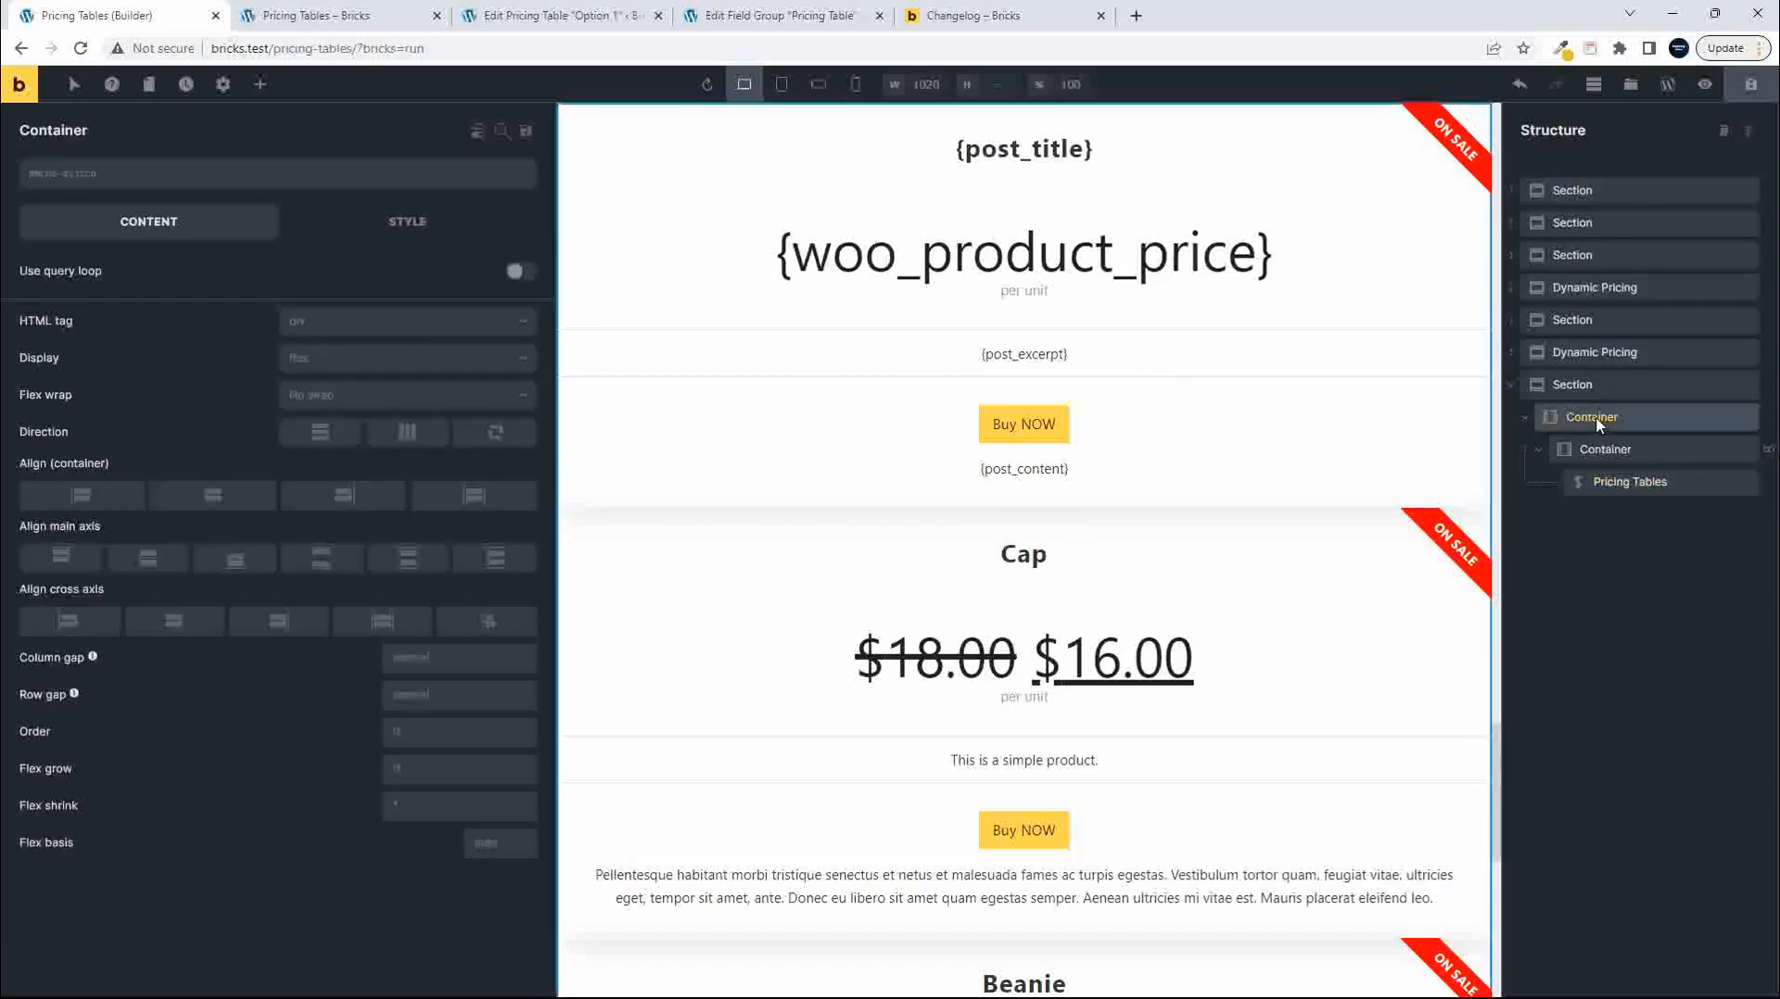
click(409, 433)
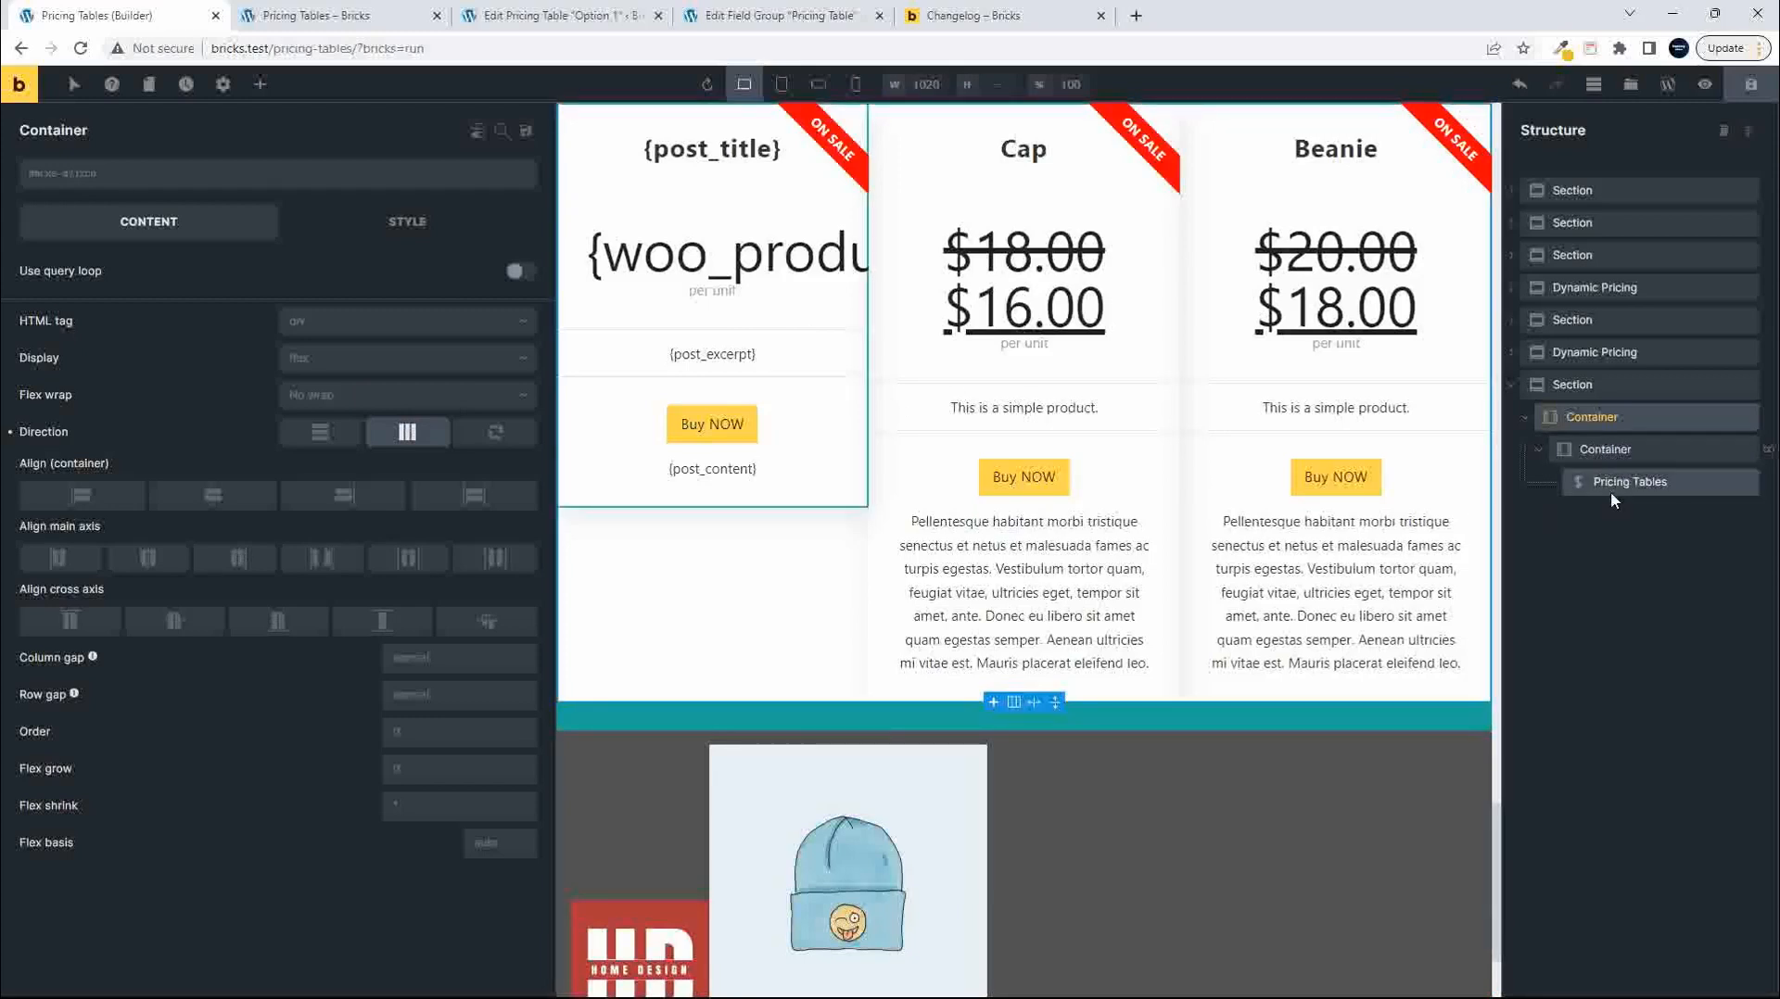
click(1601, 451)
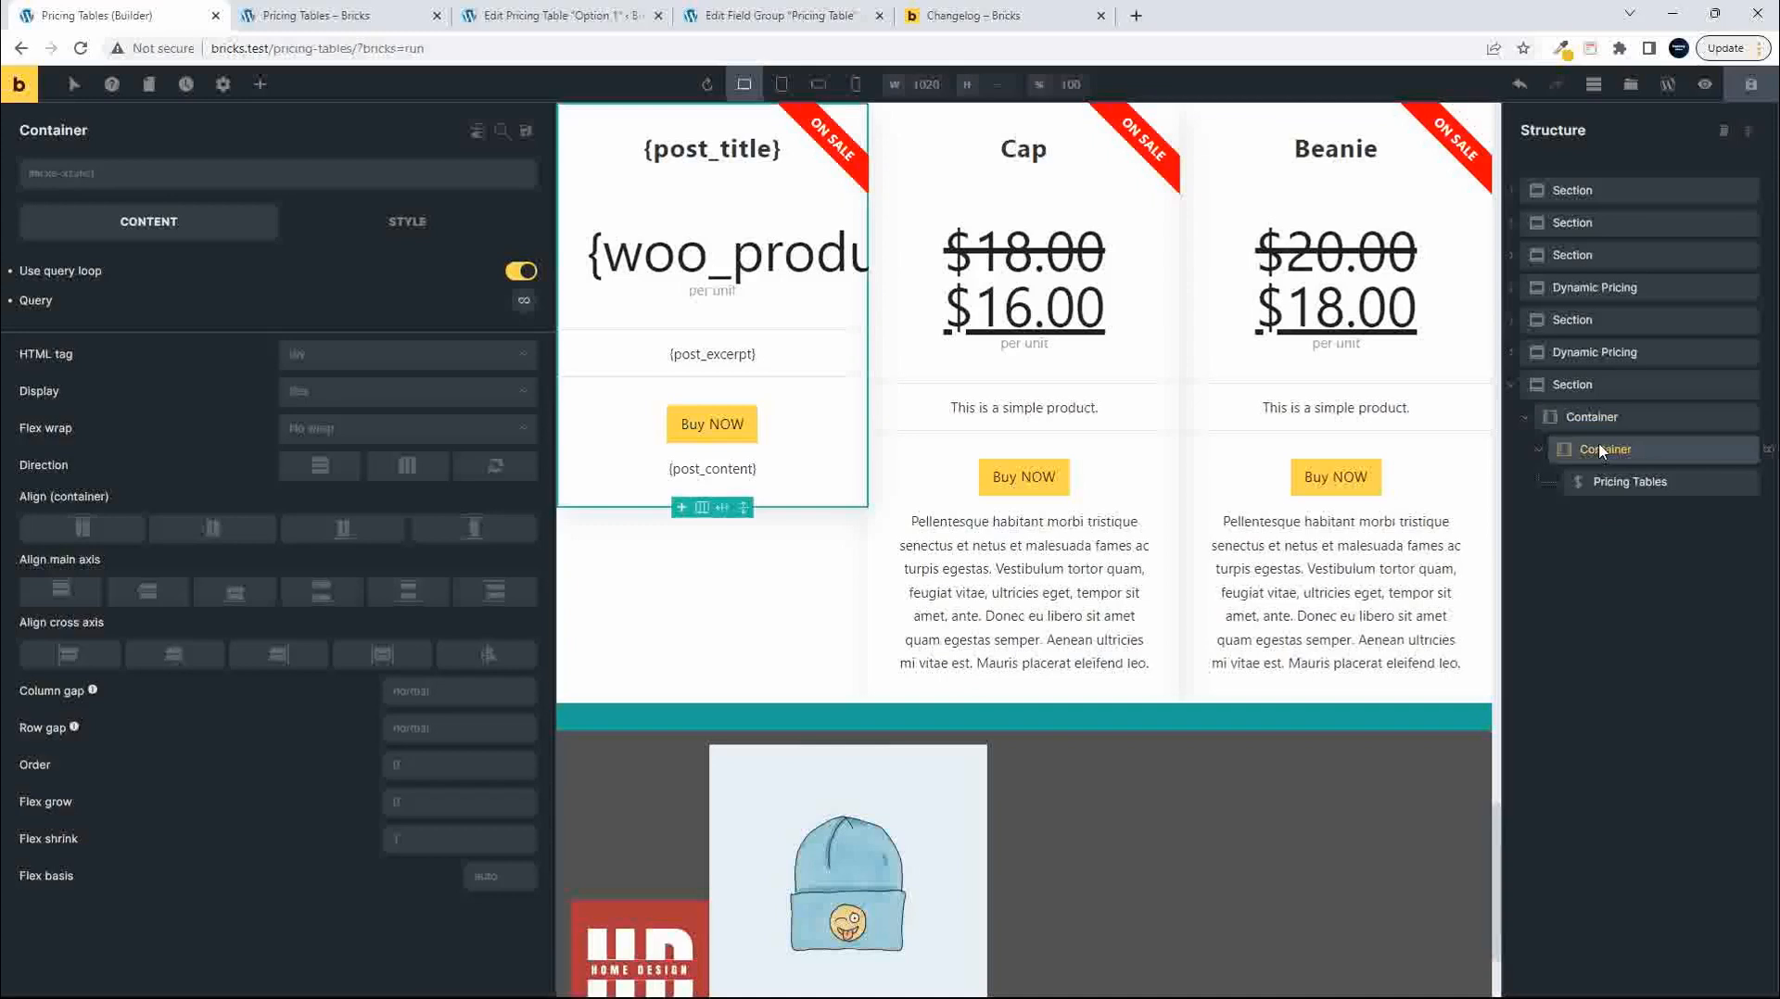
double_click(1605, 451)
text(Loop)
click(1611, 481)
Set the Loop container's left and right padding to 10.
click(1611, 451)
click(413, 231)
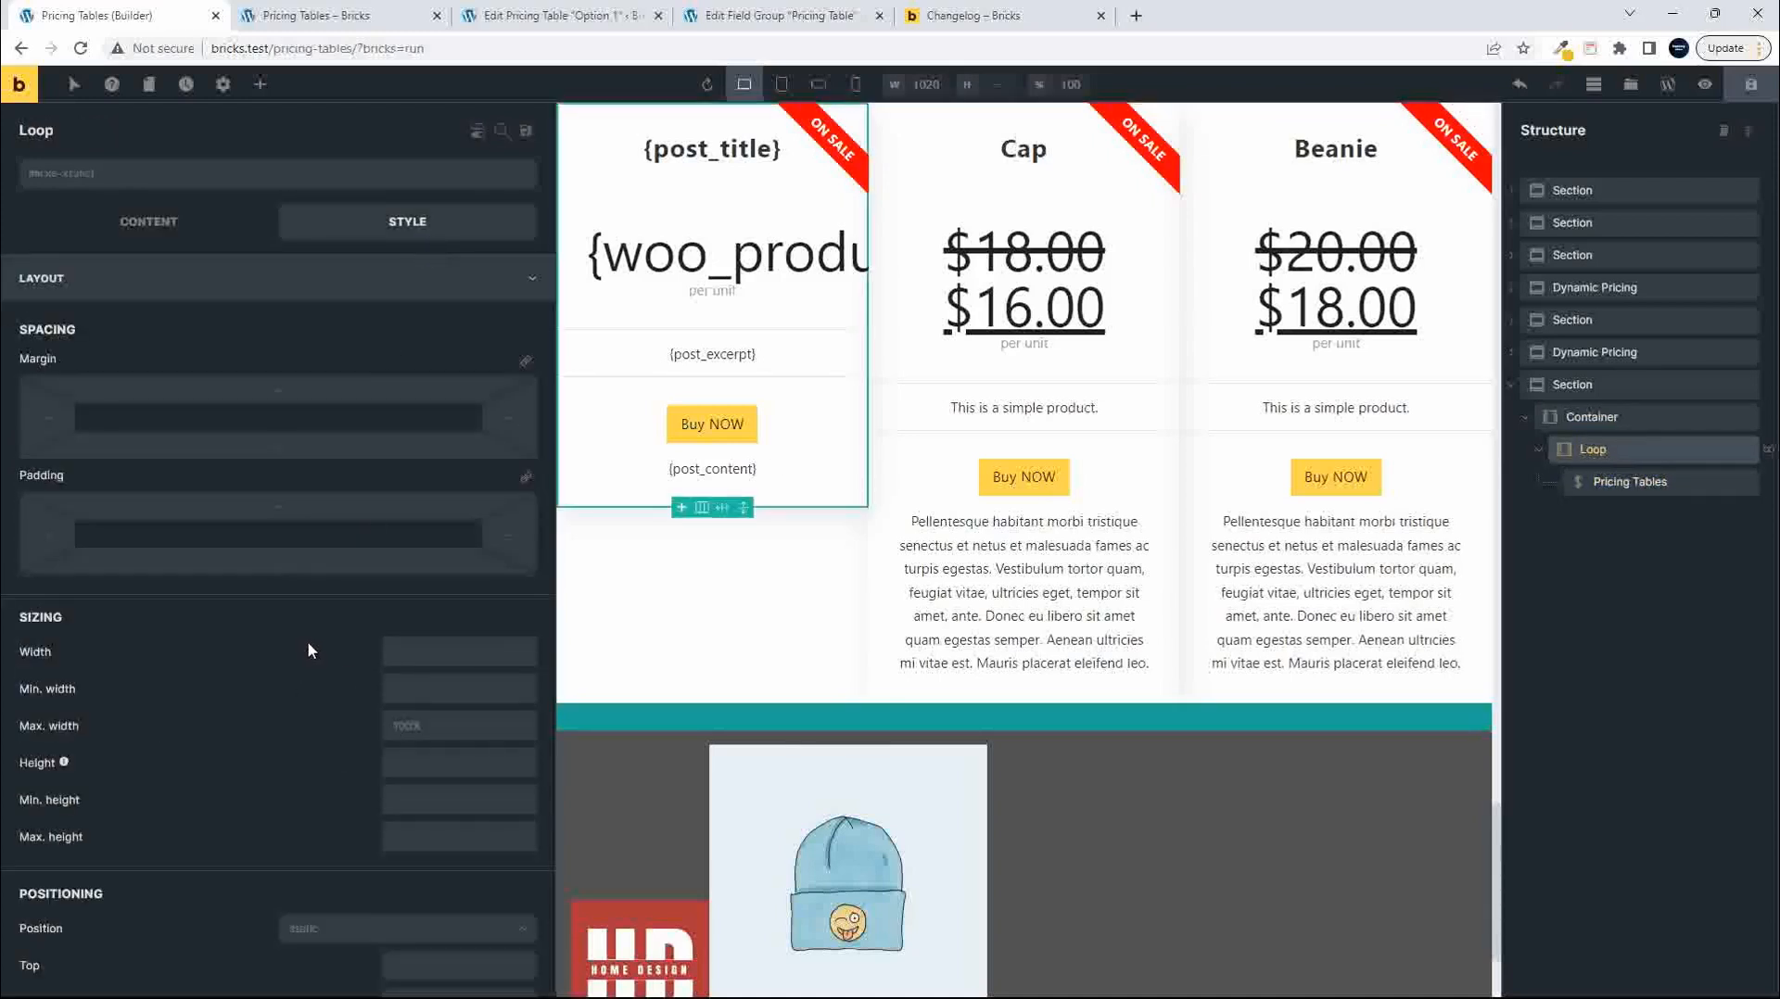
click(51, 538)
text(10)
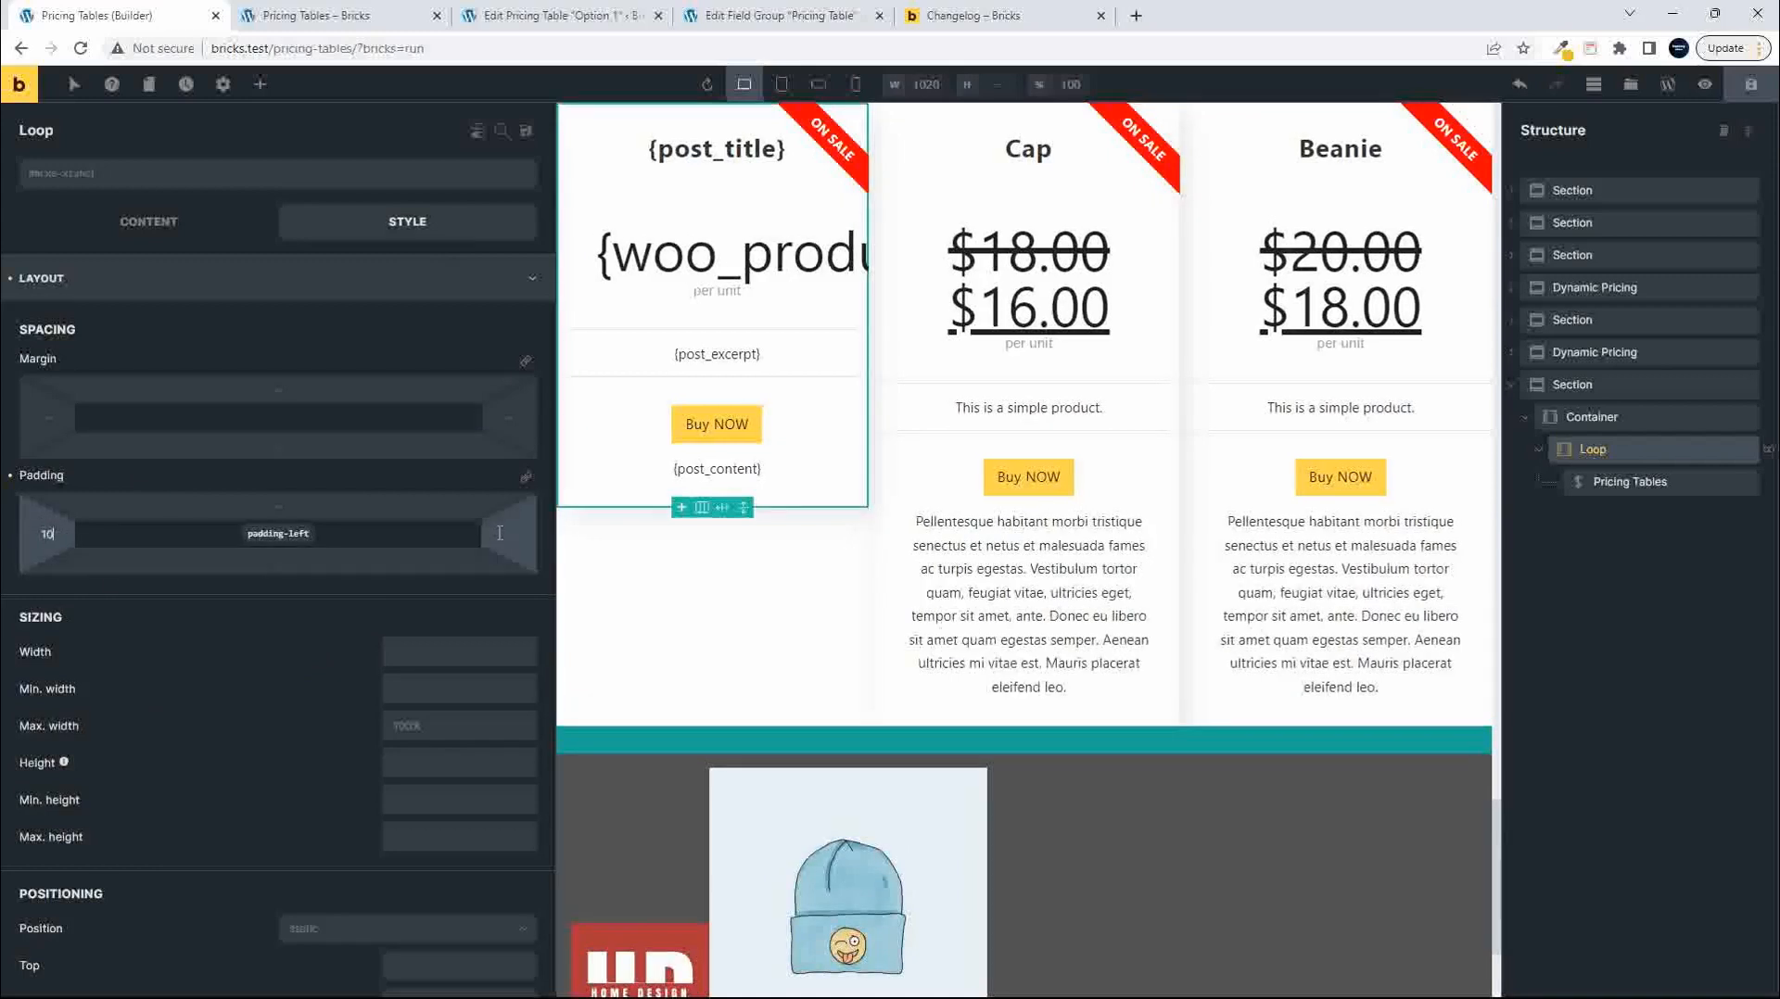
click(498, 533)
text(10)
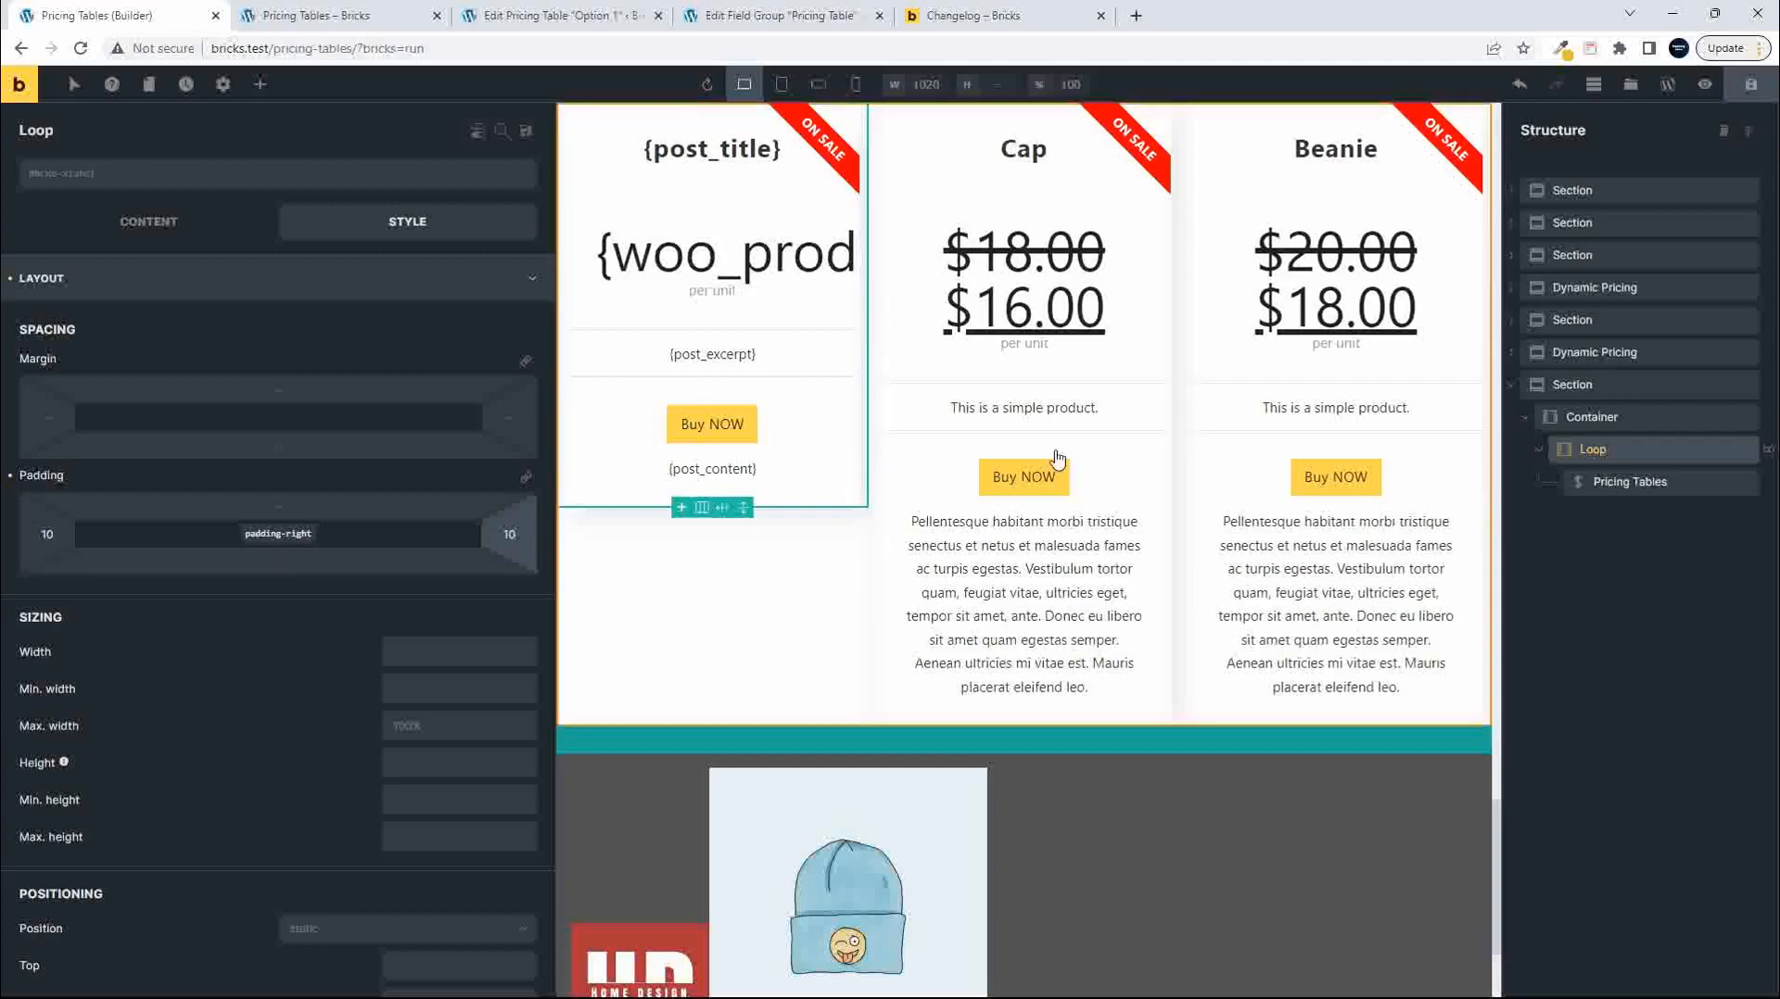
Save the page and reload the front-end Pricing Tables page to check the new product tables.
click(1750, 84)
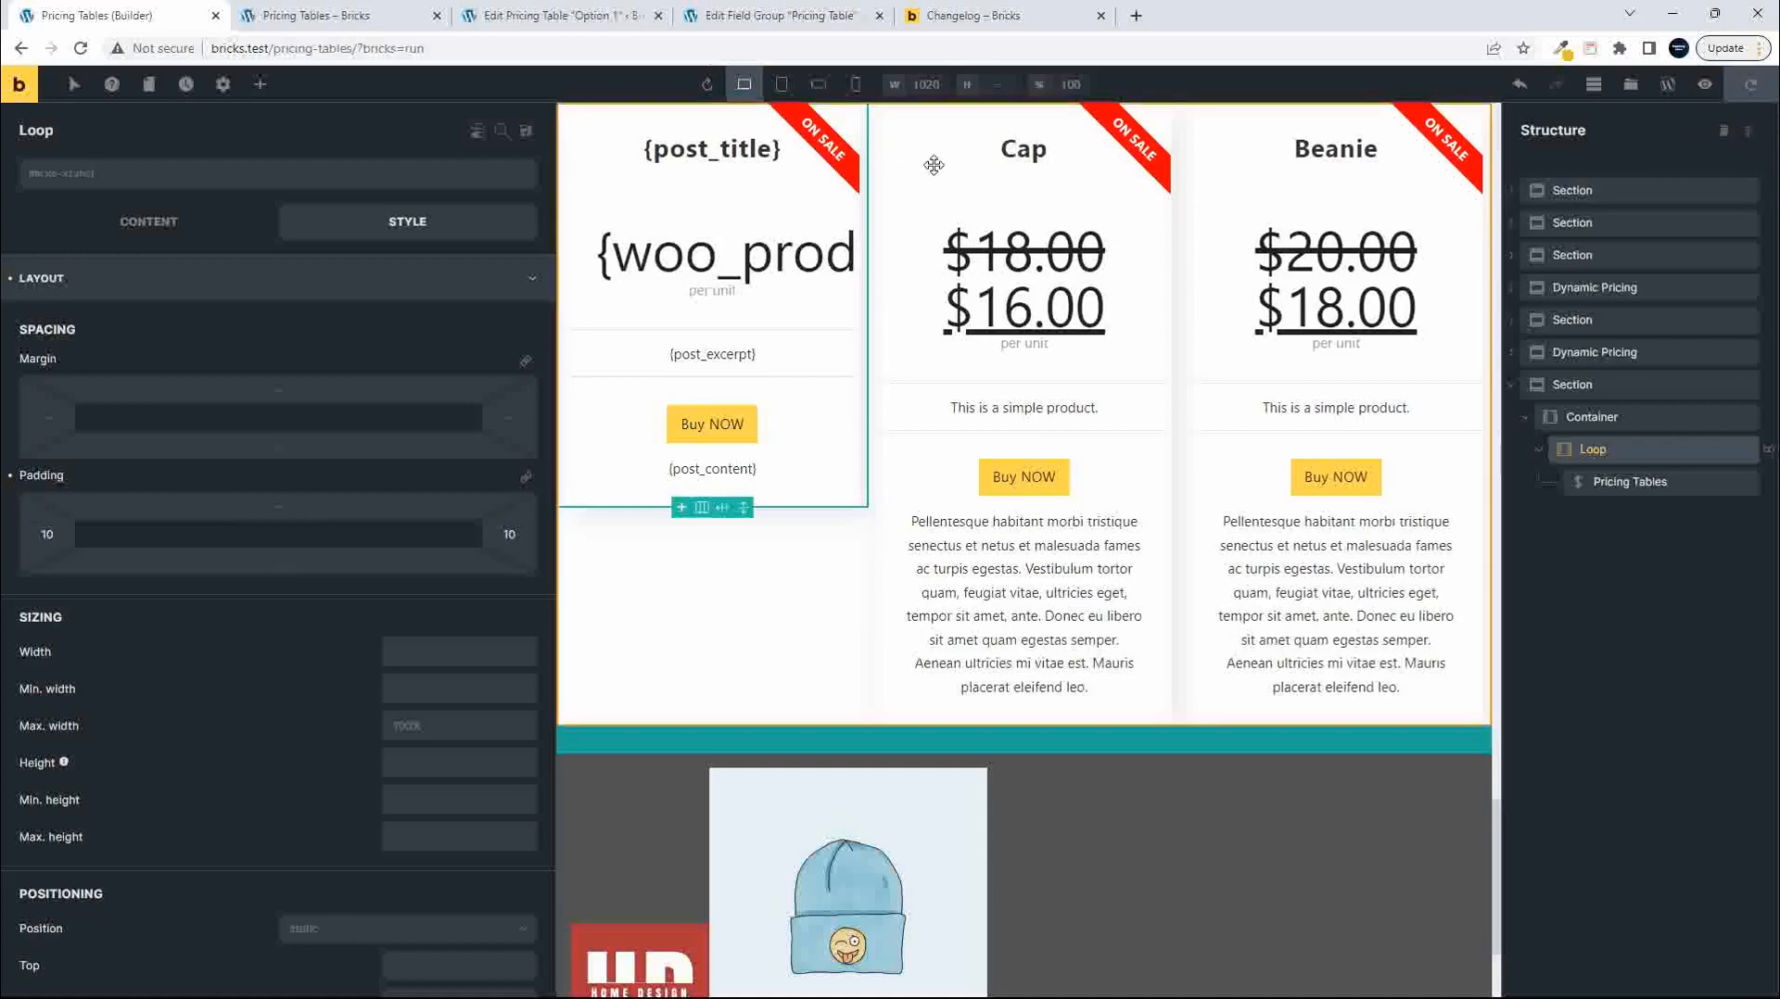
click(348, 18)
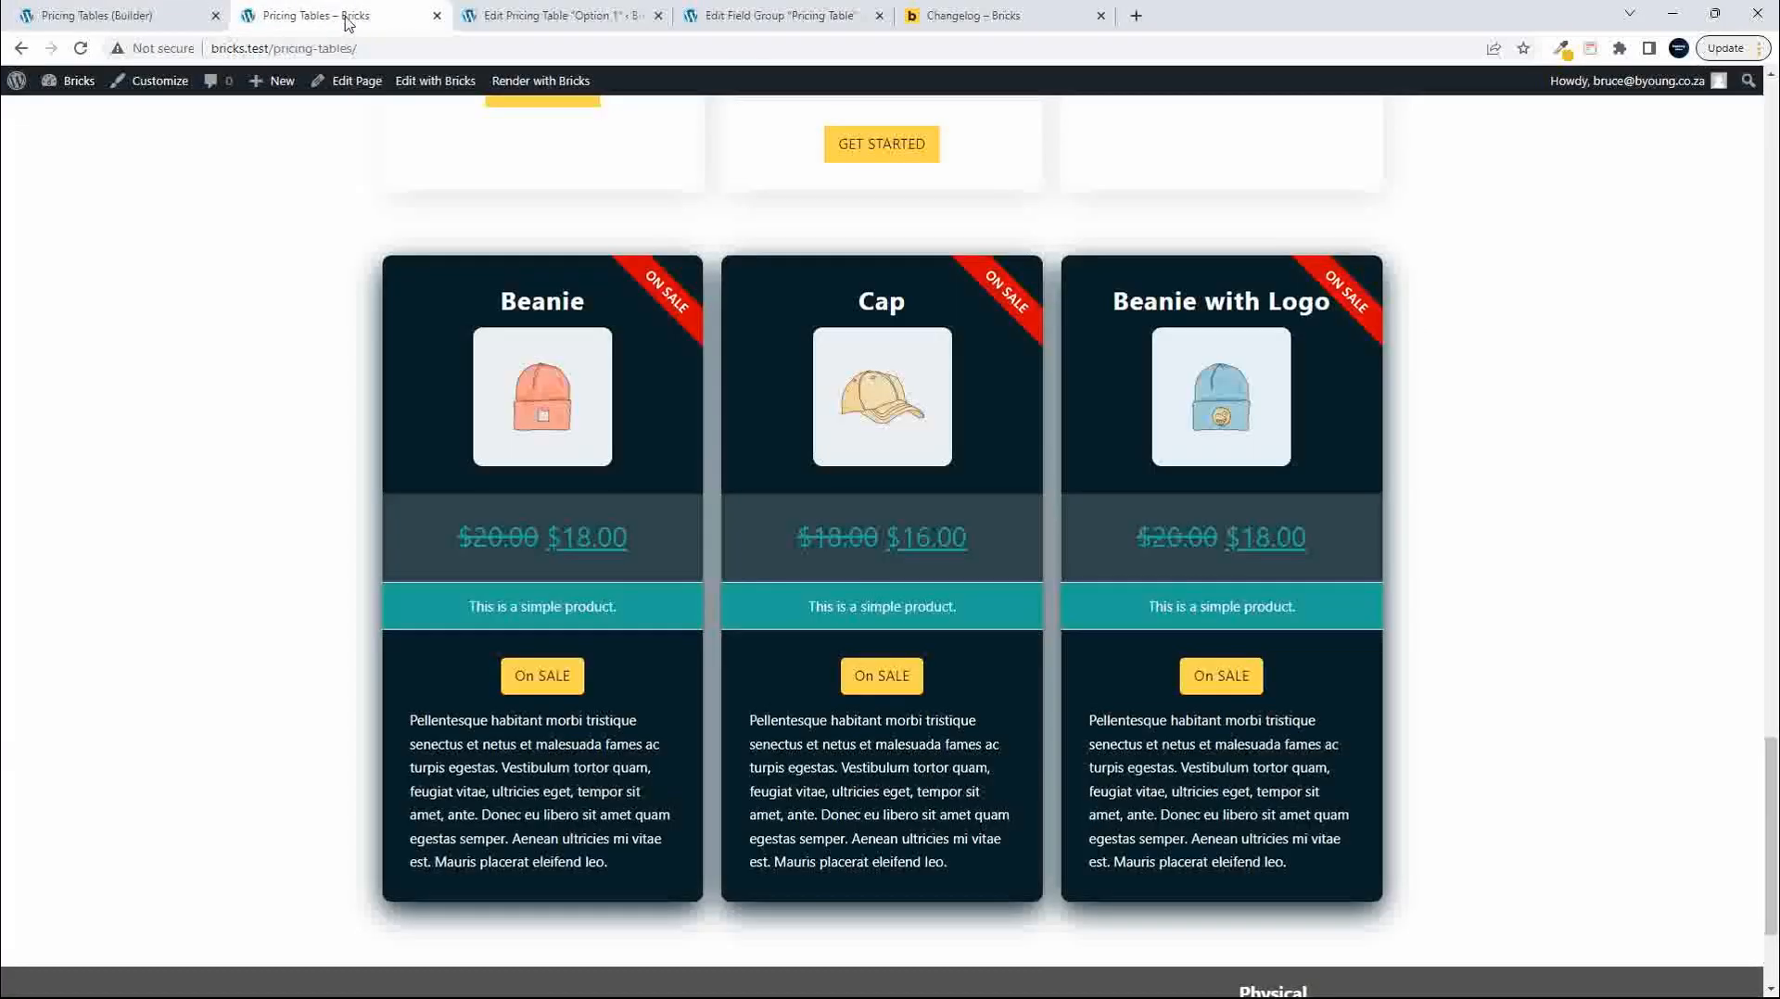
click(80, 49)
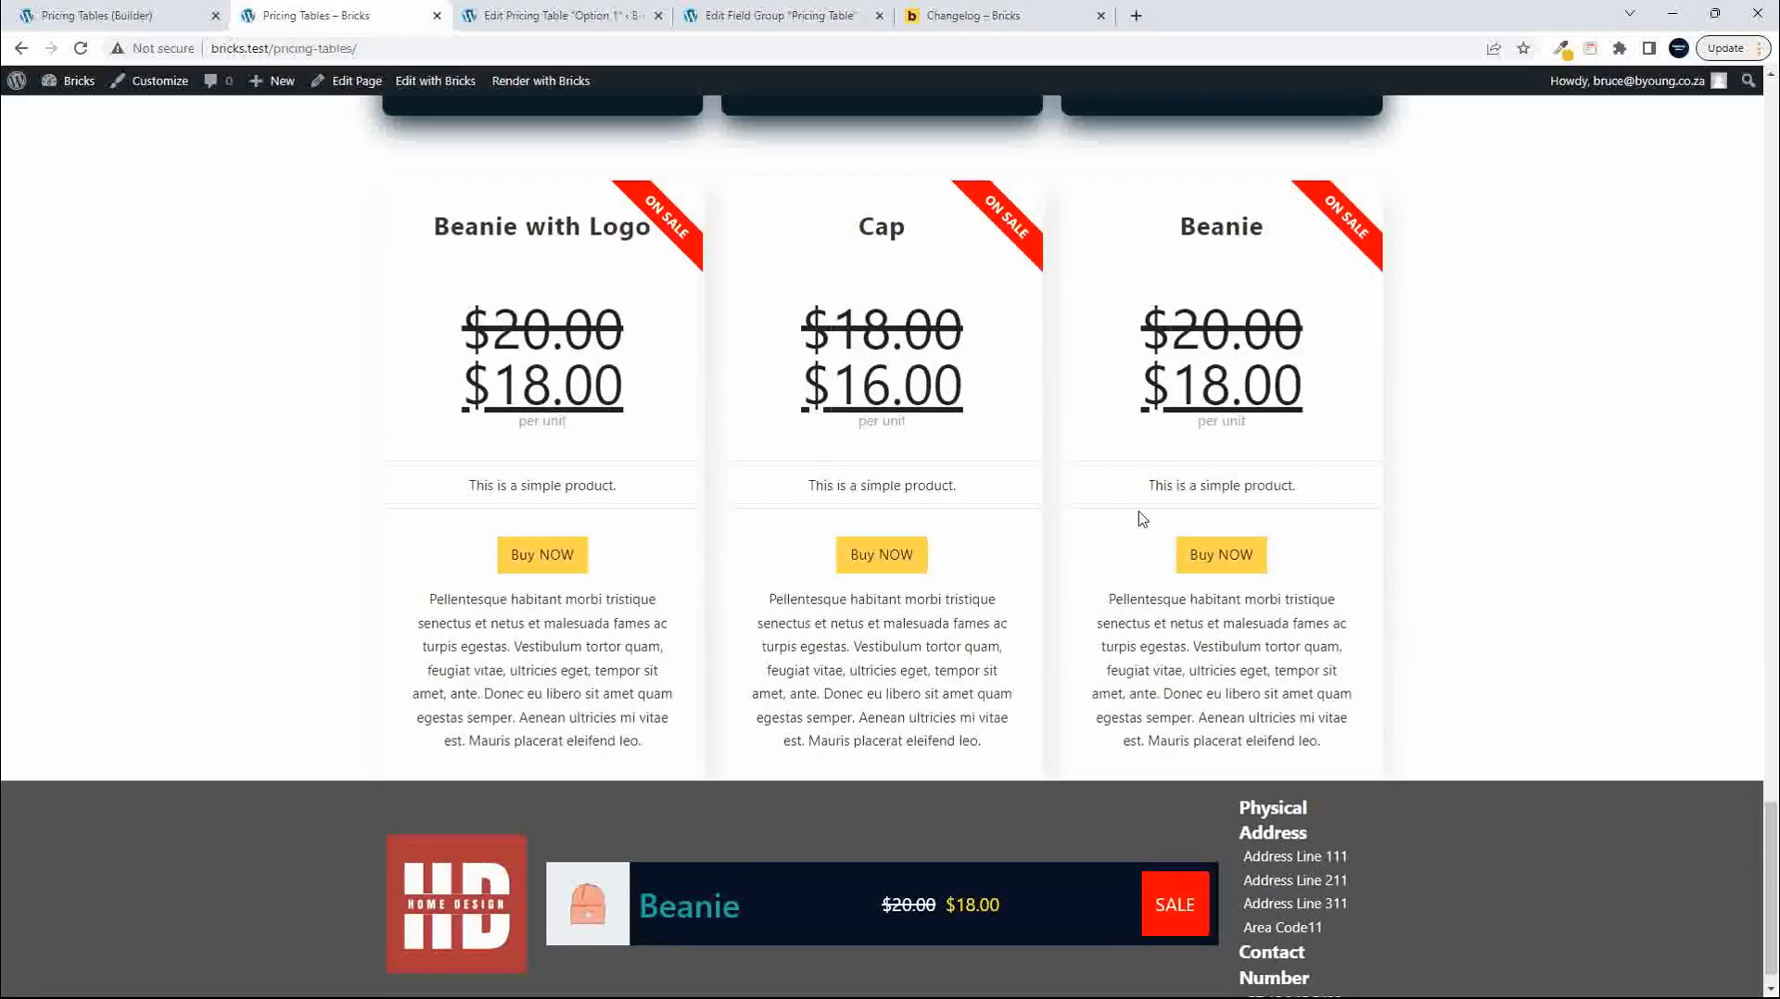
Back in the builder, fill the {post_title} pricing table's header subtitle with the Featured image dynamic tag.
click(139, 16)
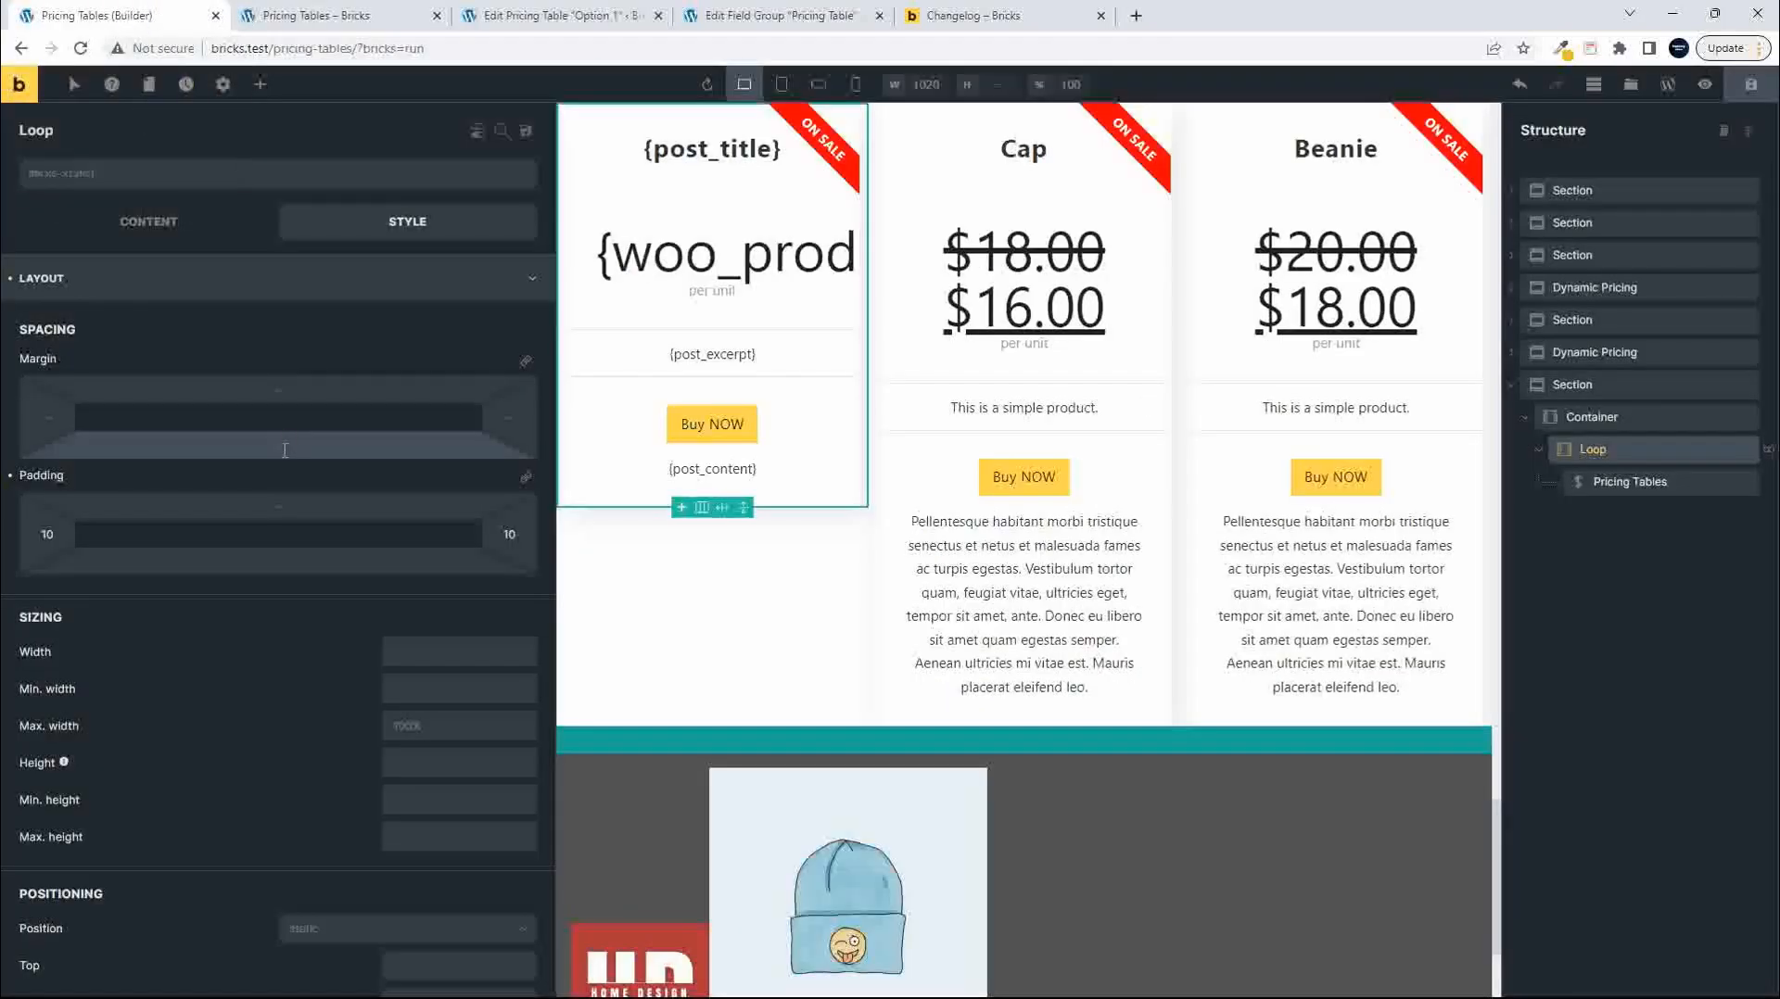
click(1654, 488)
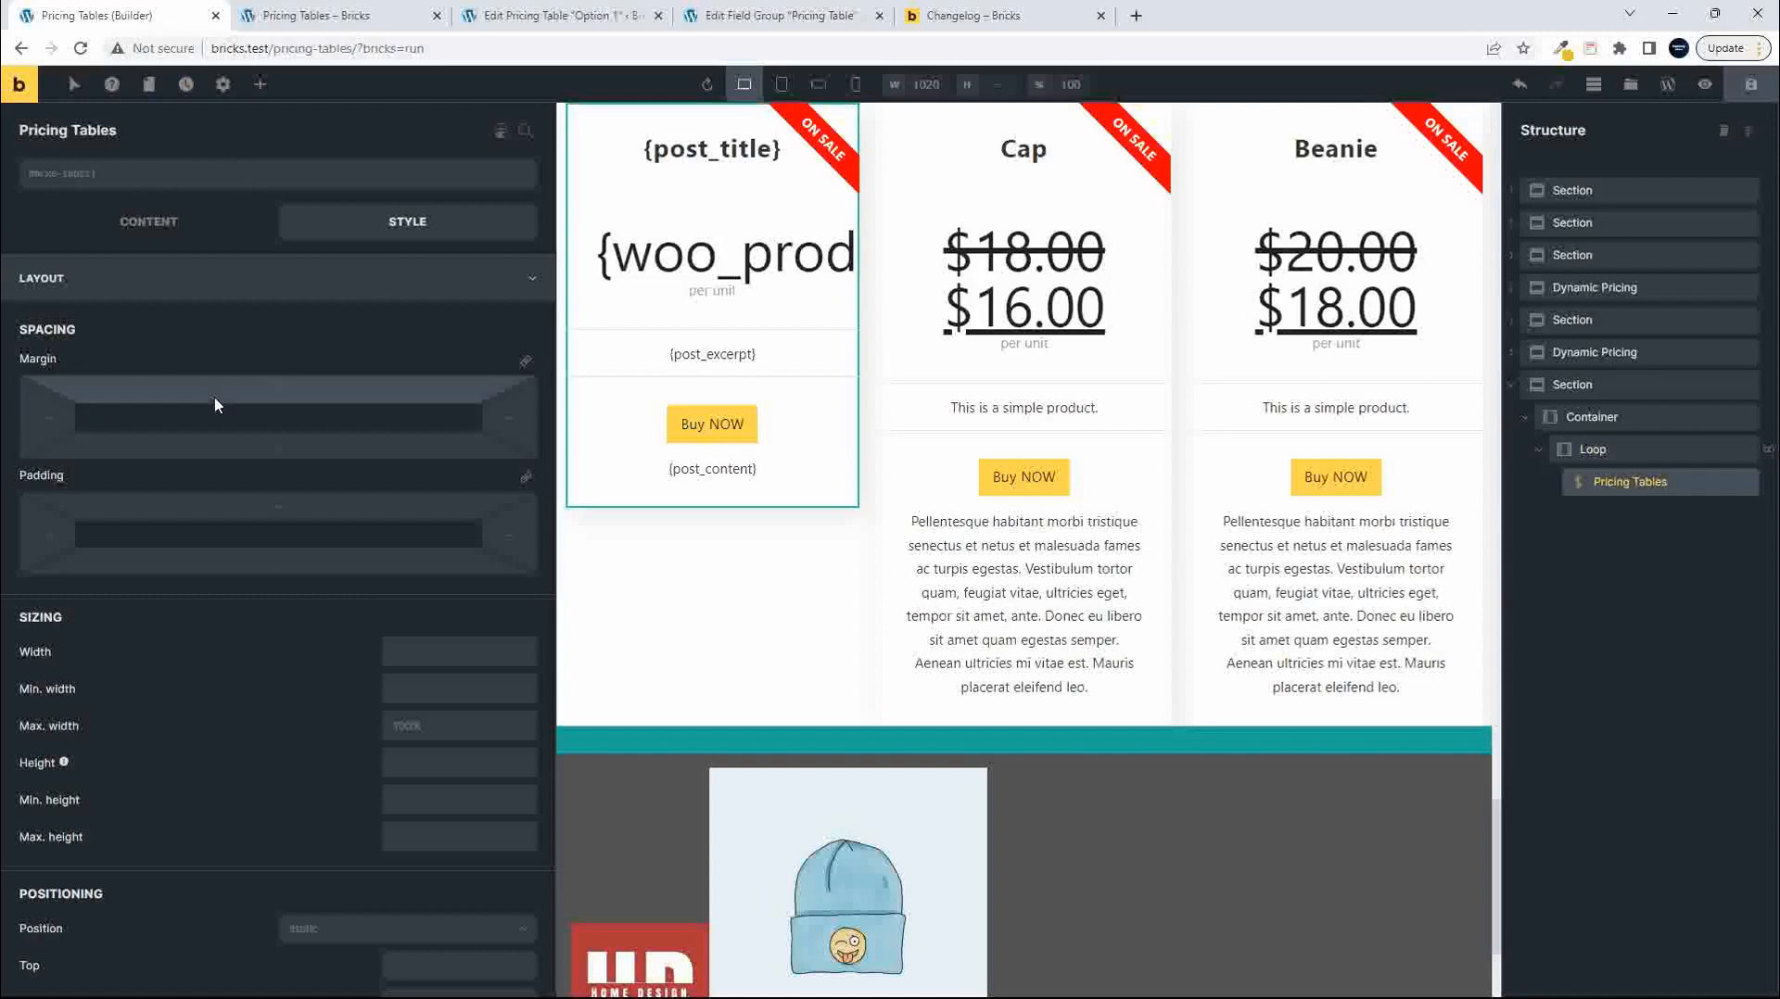
click(159, 281)
click(146, 216)
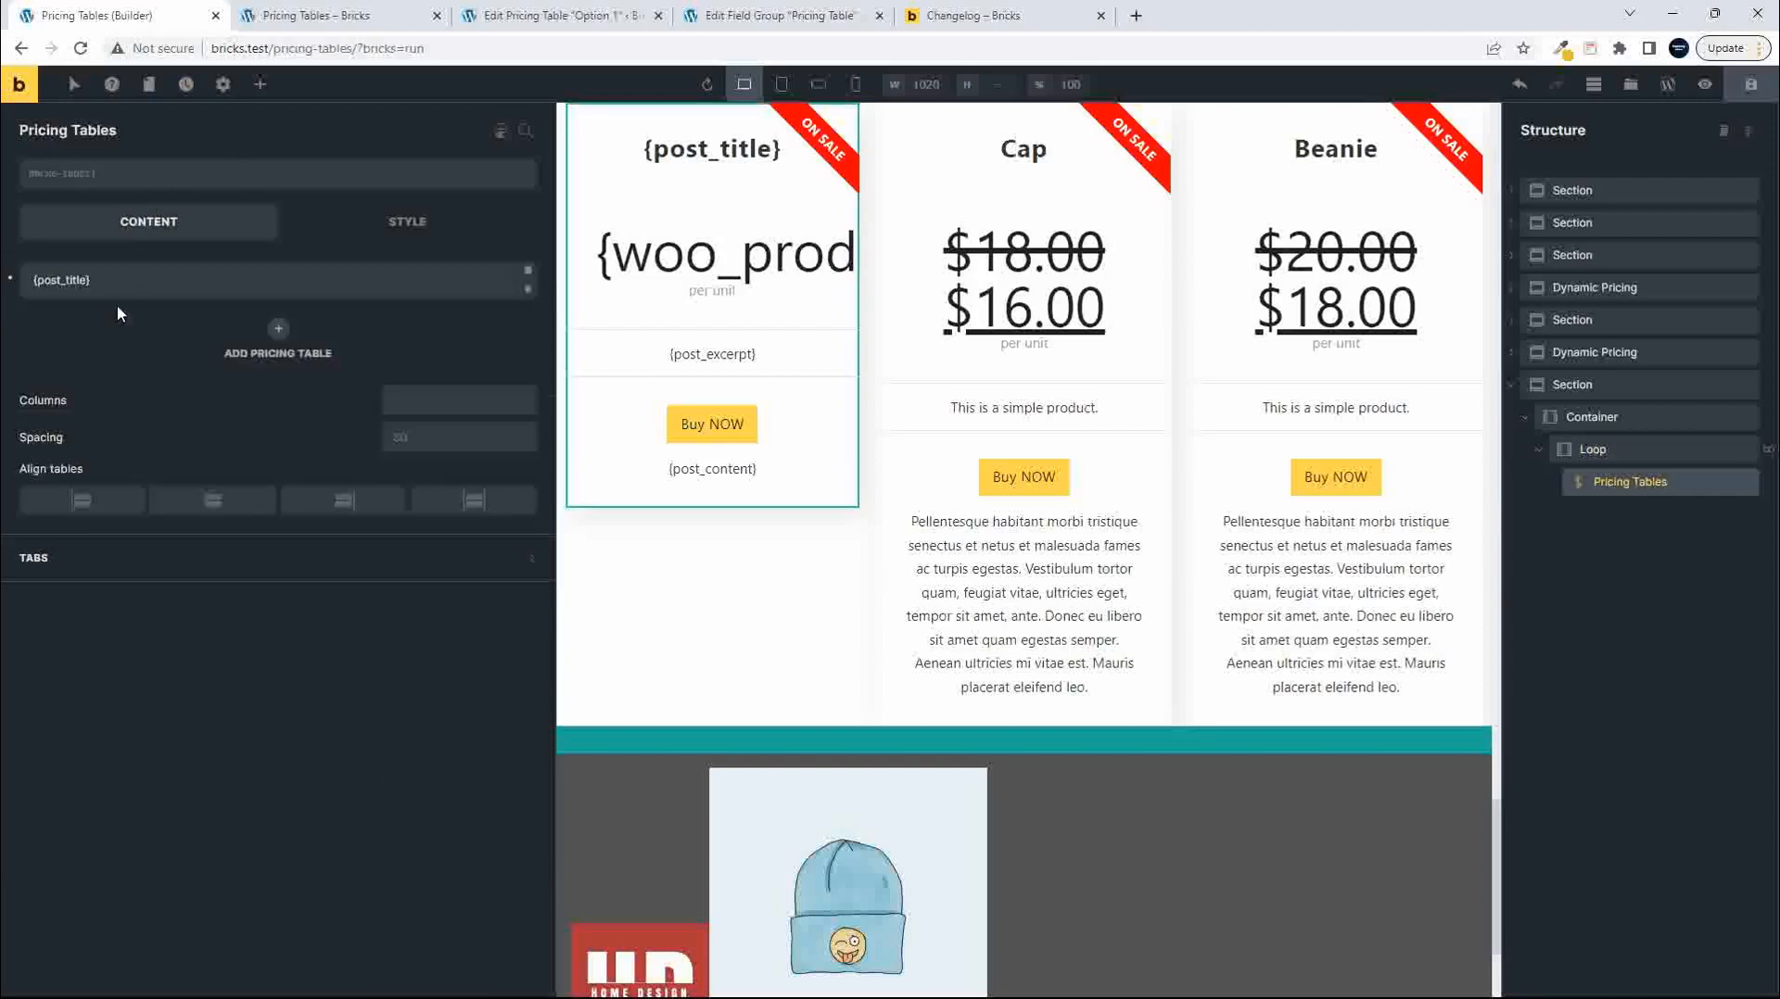
click(221, 282)
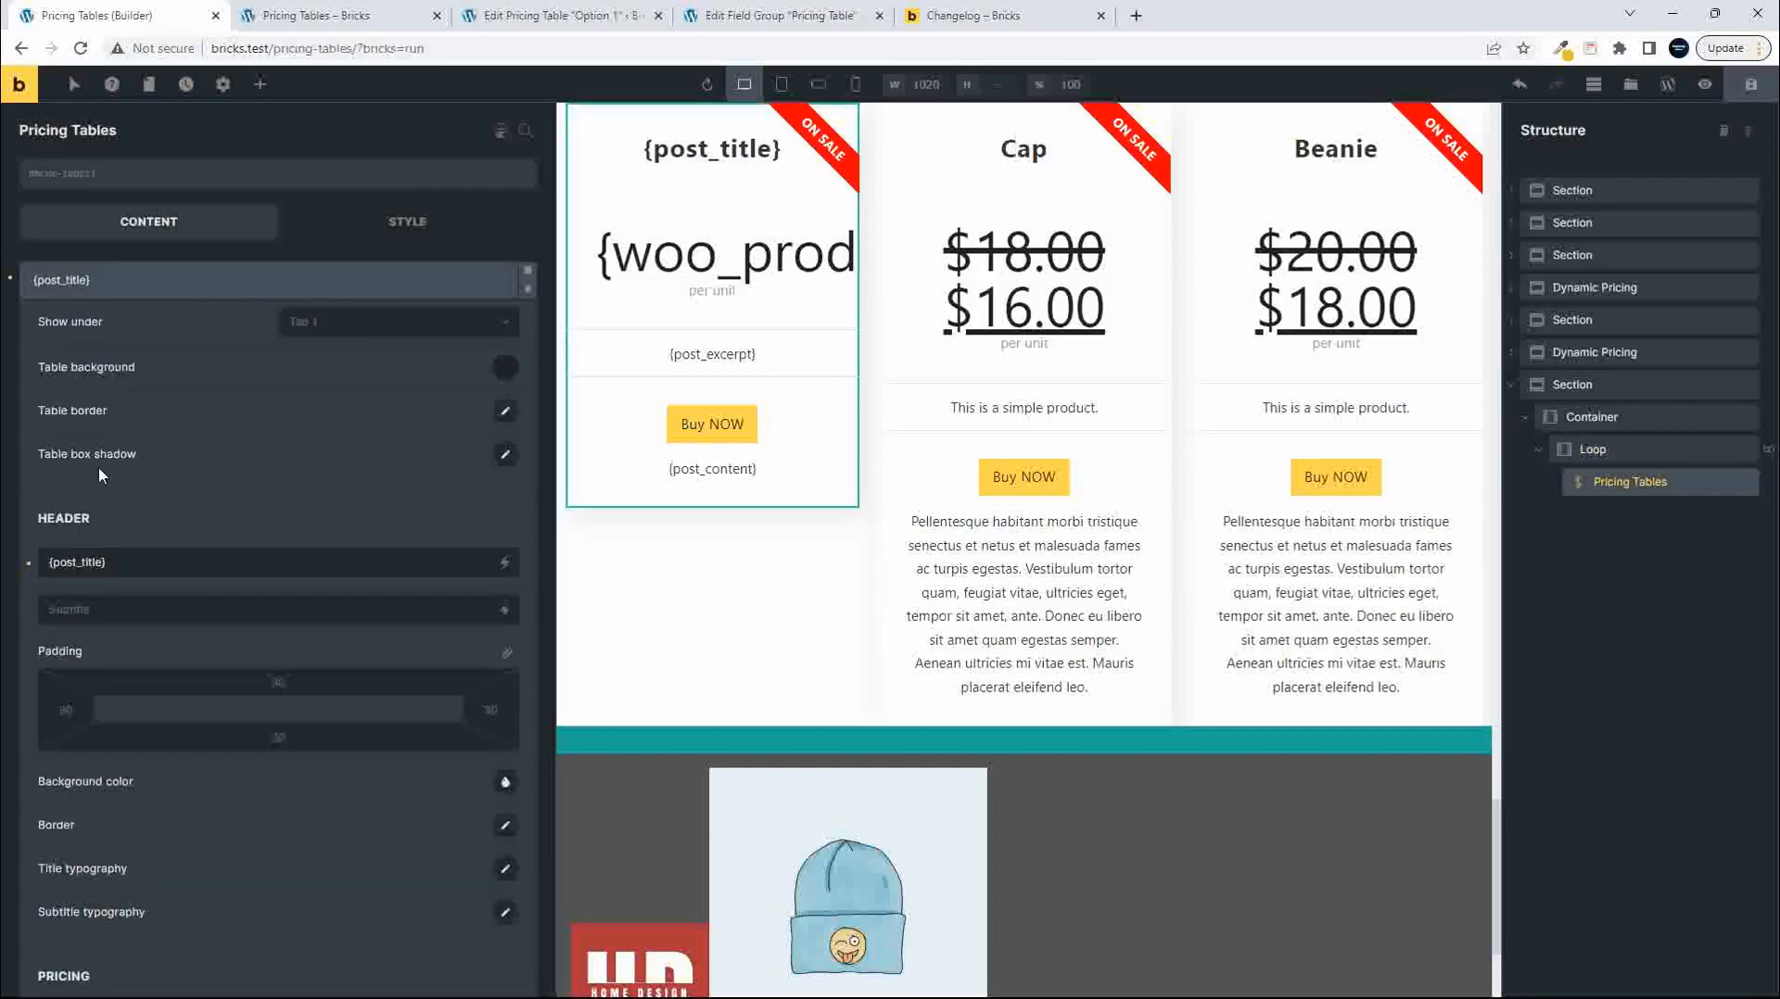
click(504, 609)
scroll(306, 767, down, 3)
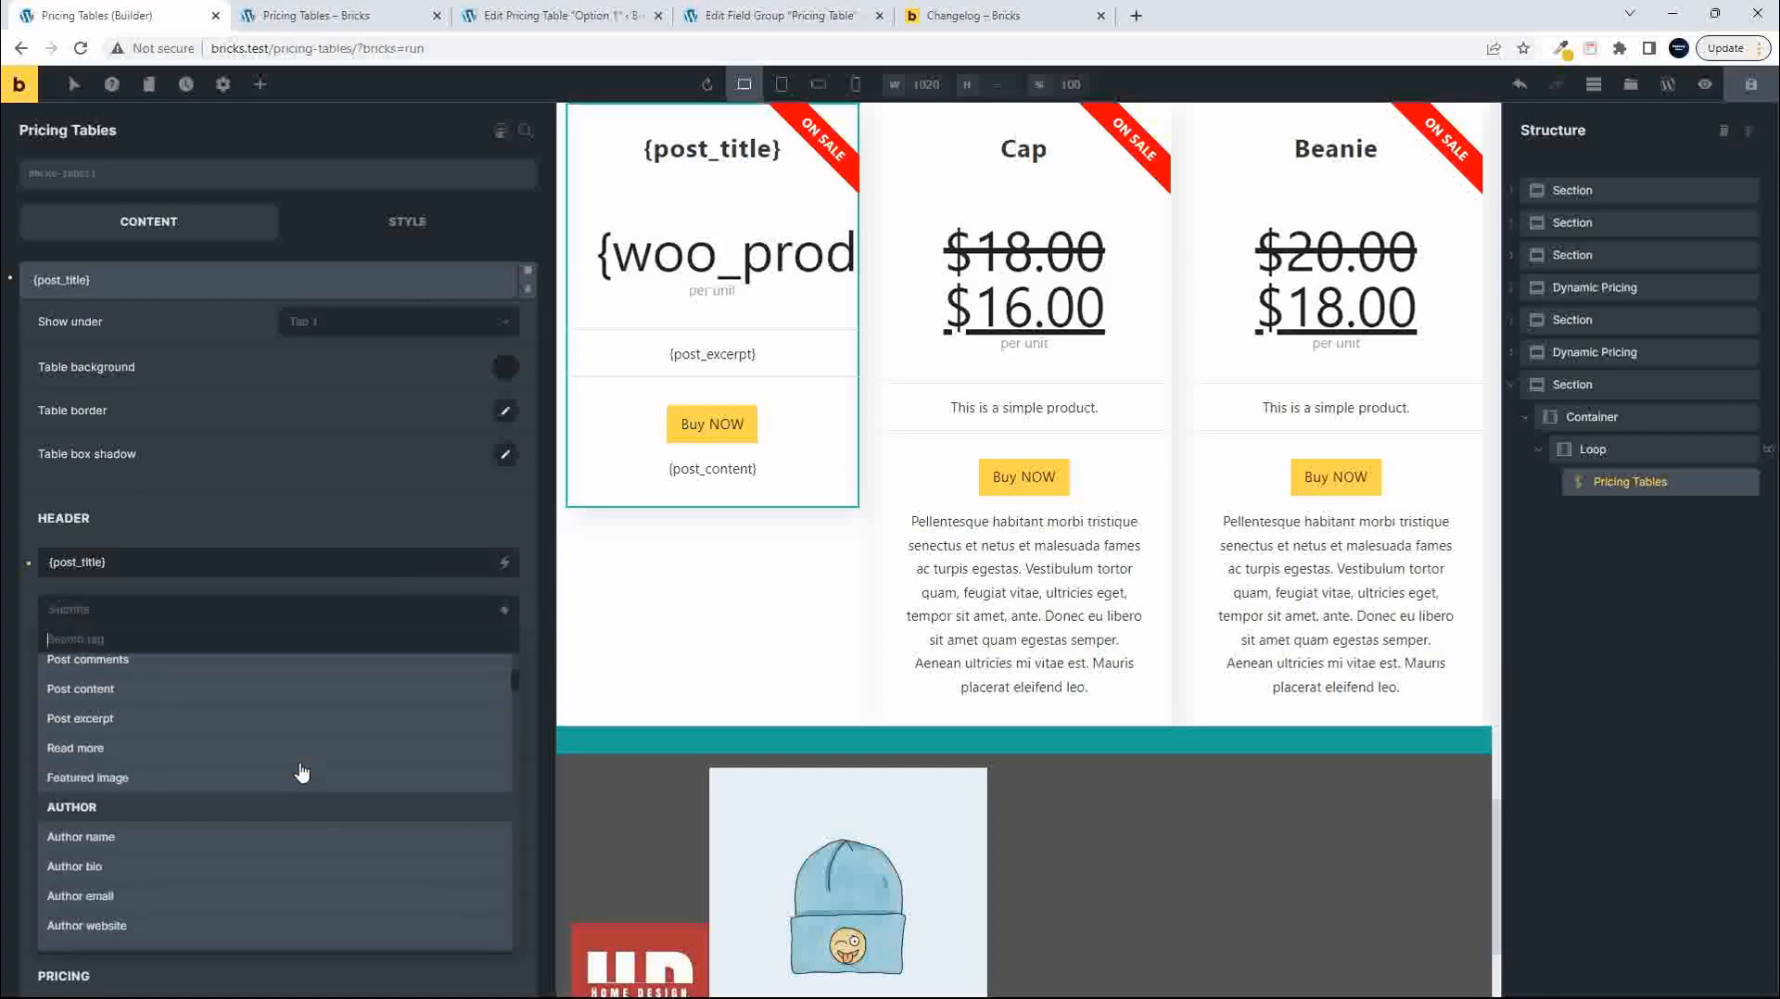
click(108, 782)
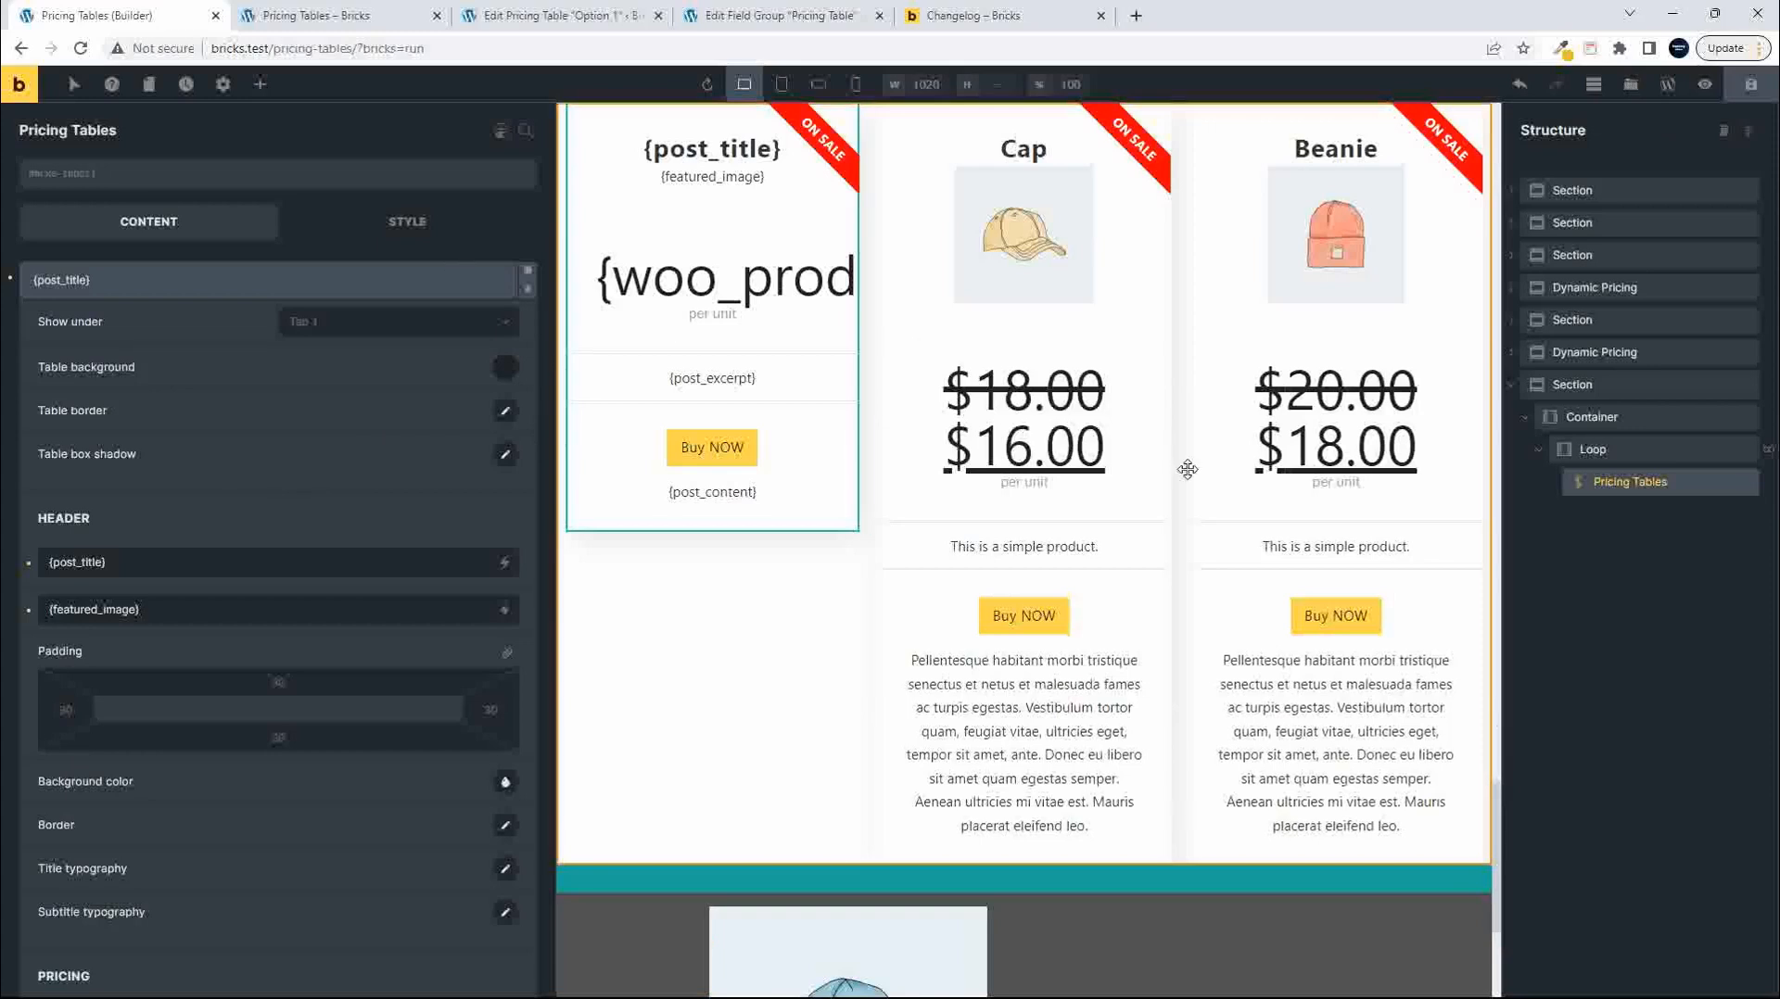
Set the font size of the table's price typography to 30.
scroll(169, 668, down, 5)
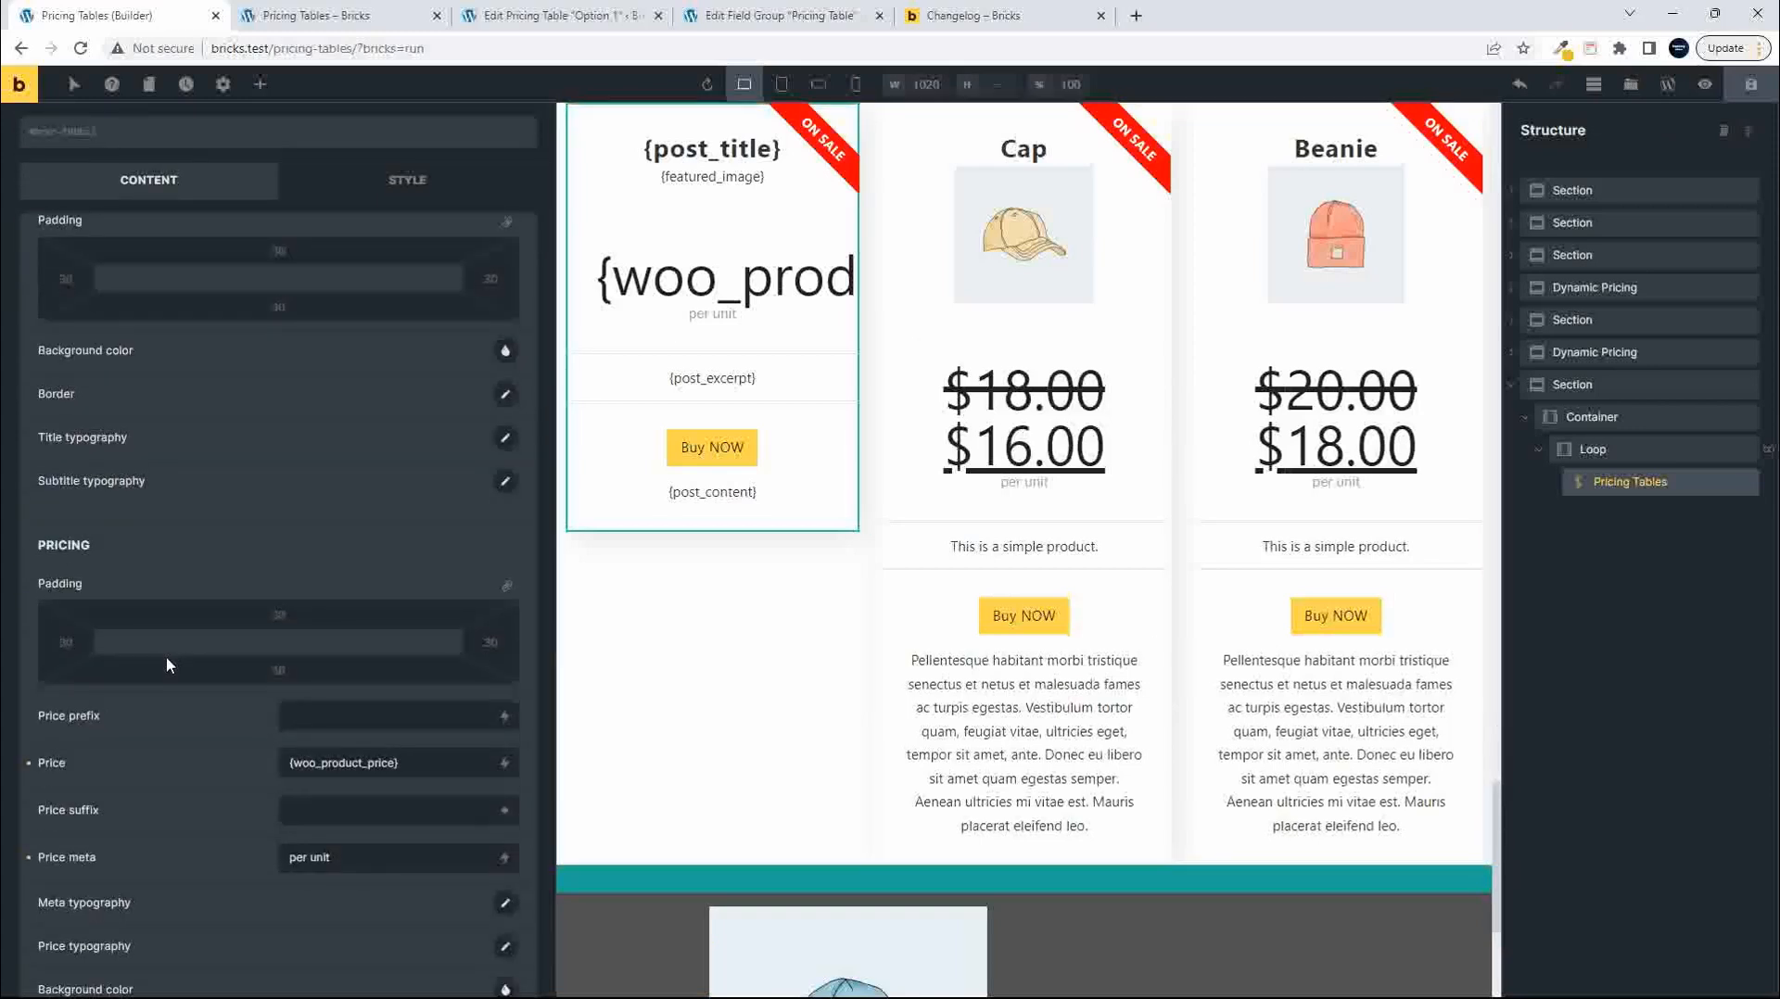
scroll(180, 680, down, 2)
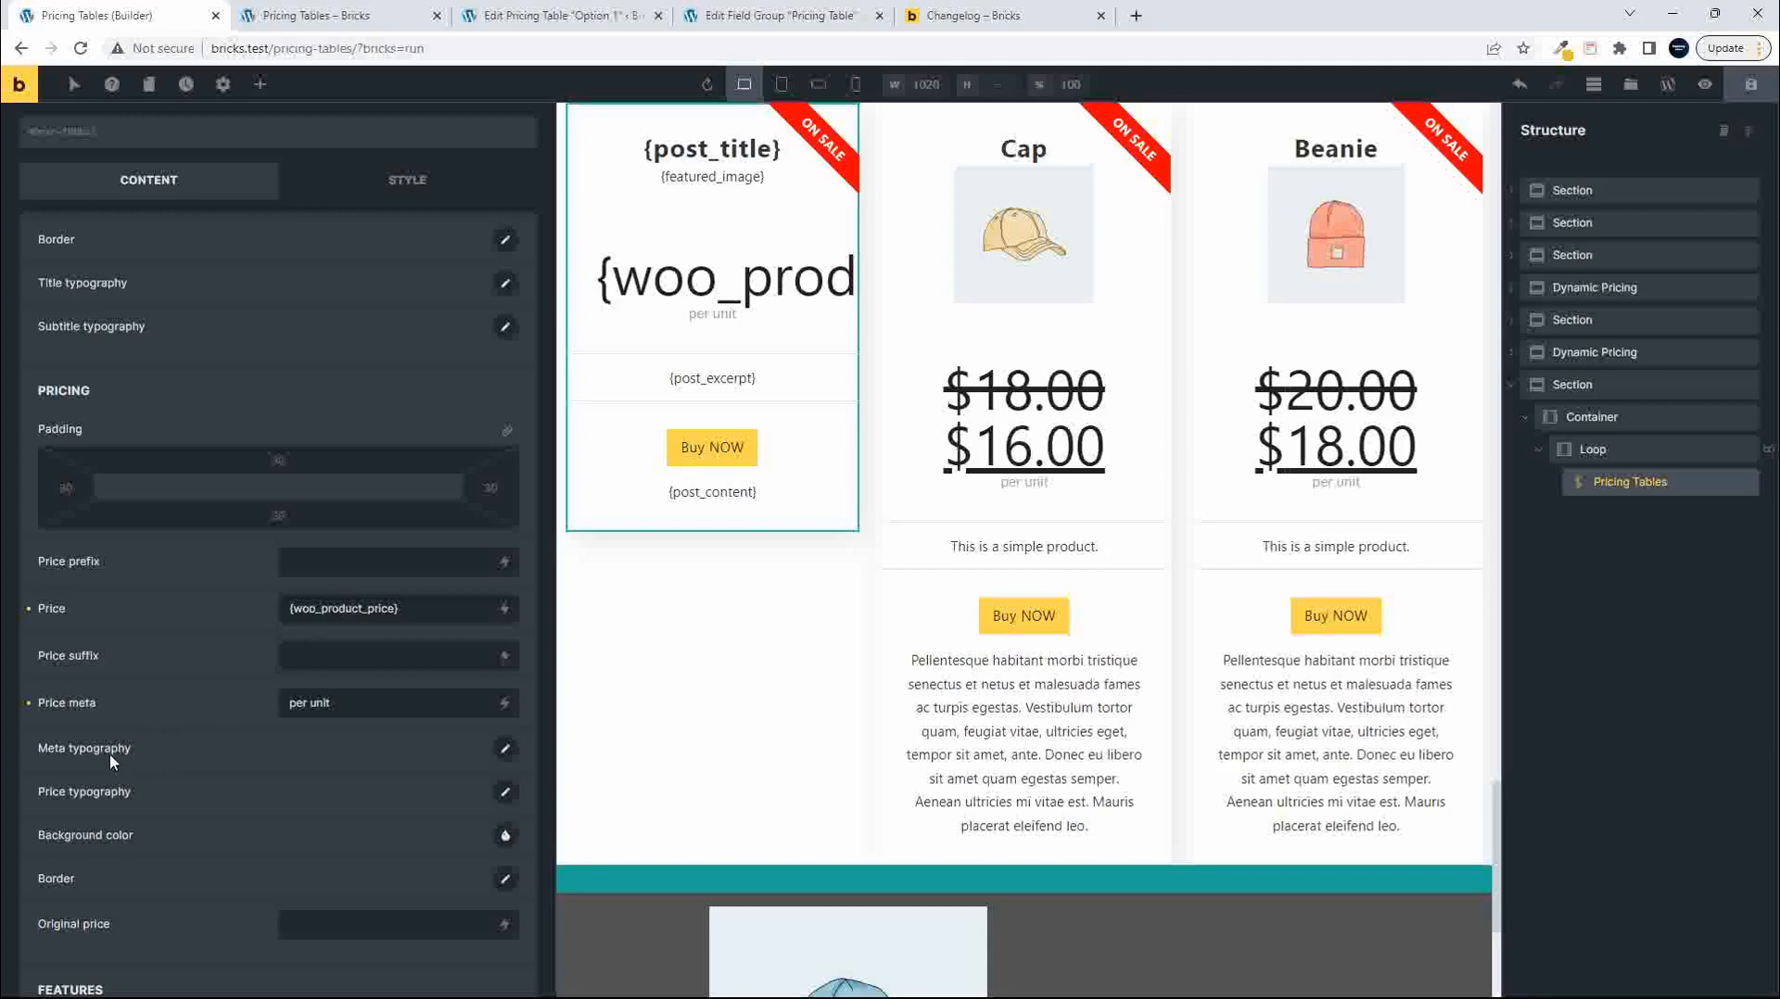
click(505, 795)
scroll(422, 887, down, 1)
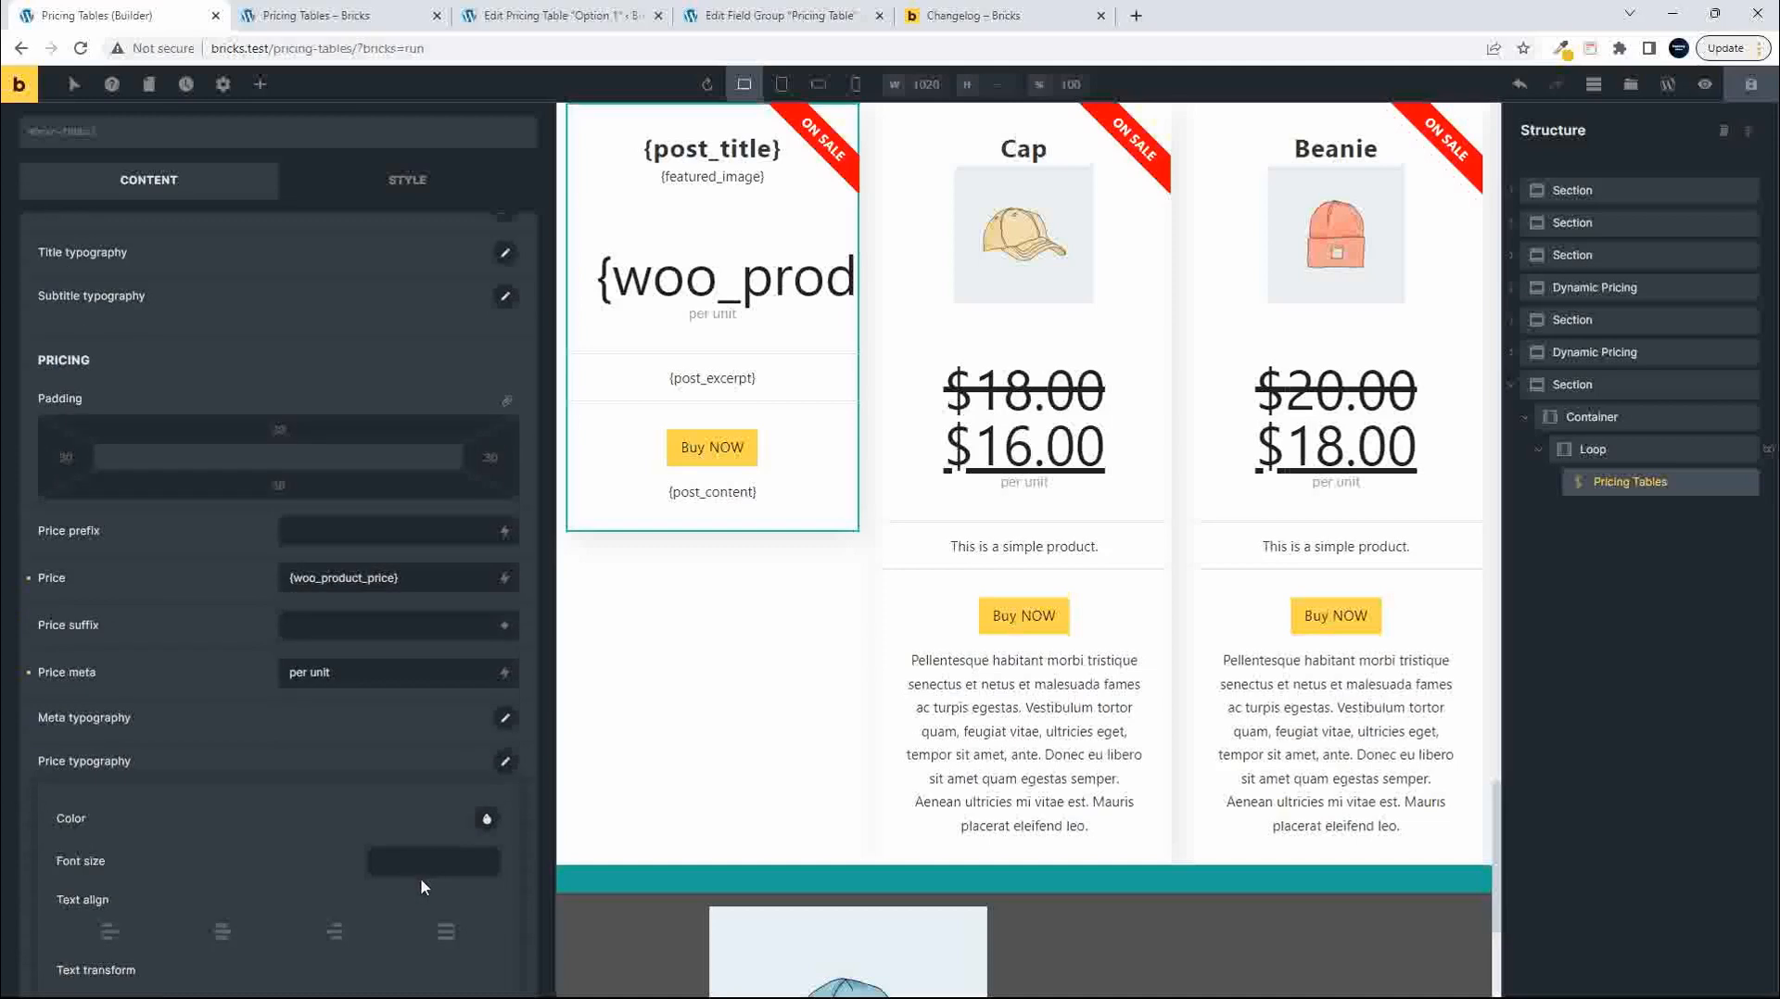
text(30)
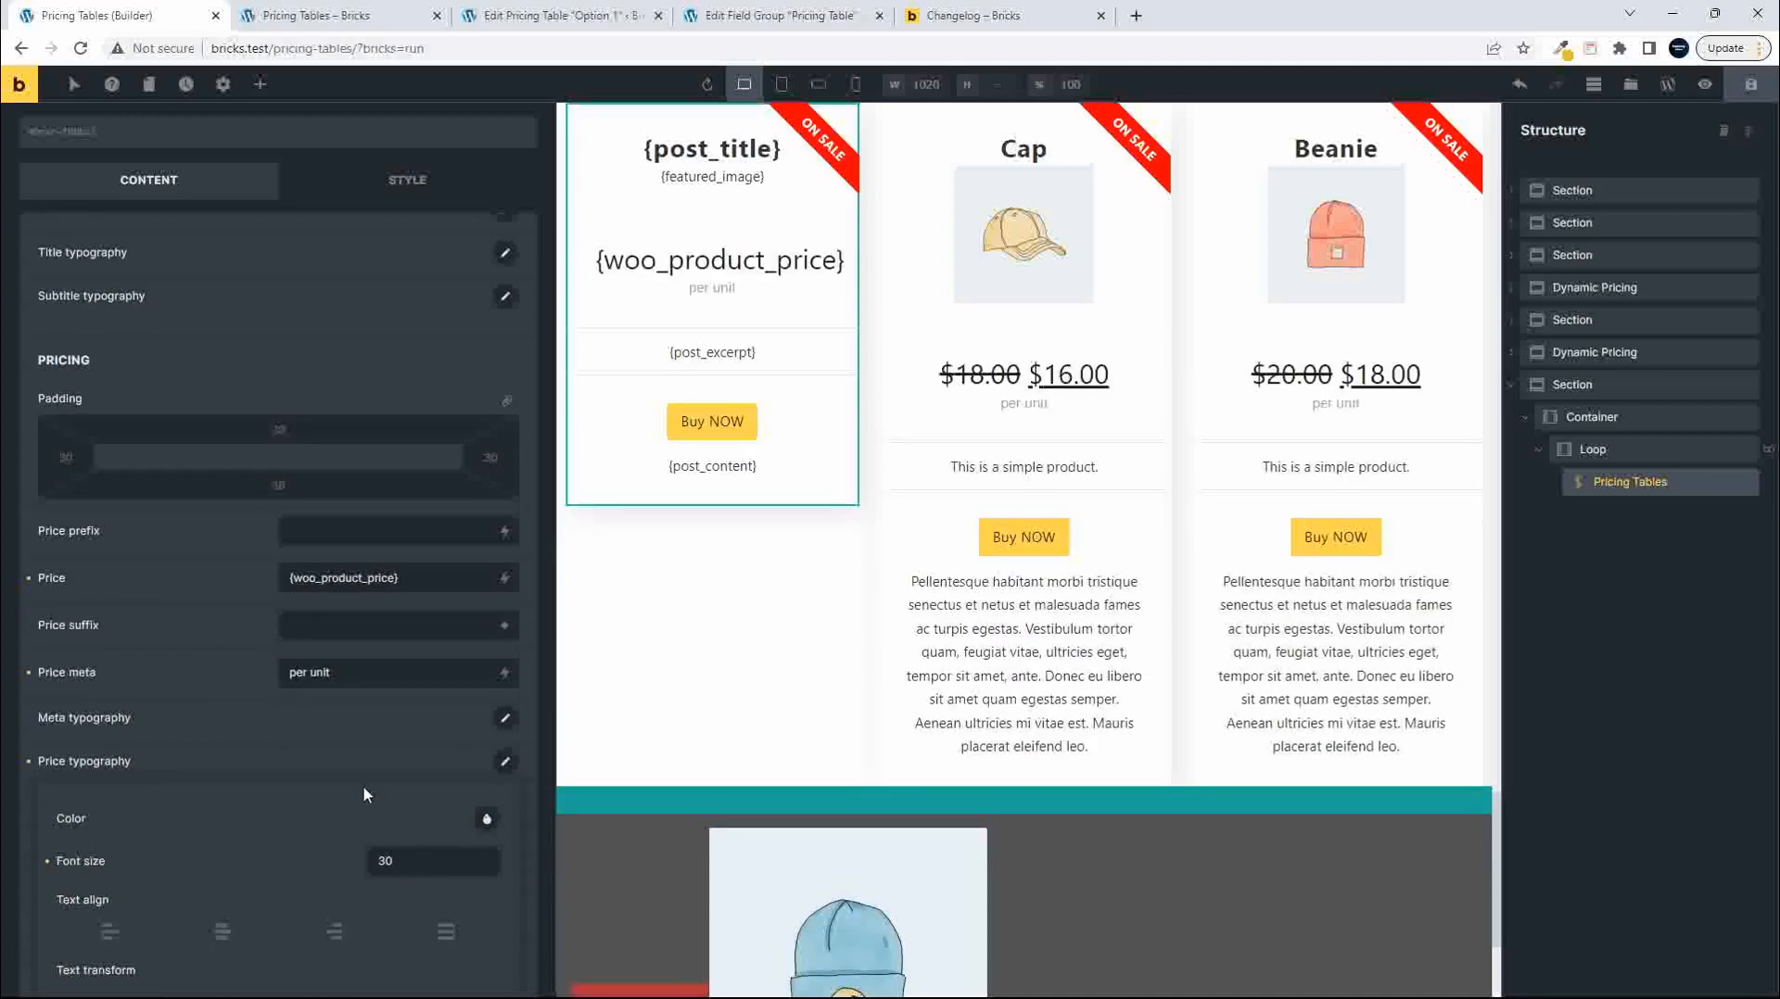
Save the builder changes and reload the front-end page to check the product images and smaller prices.
click(1754, 83)
click(347, 13)
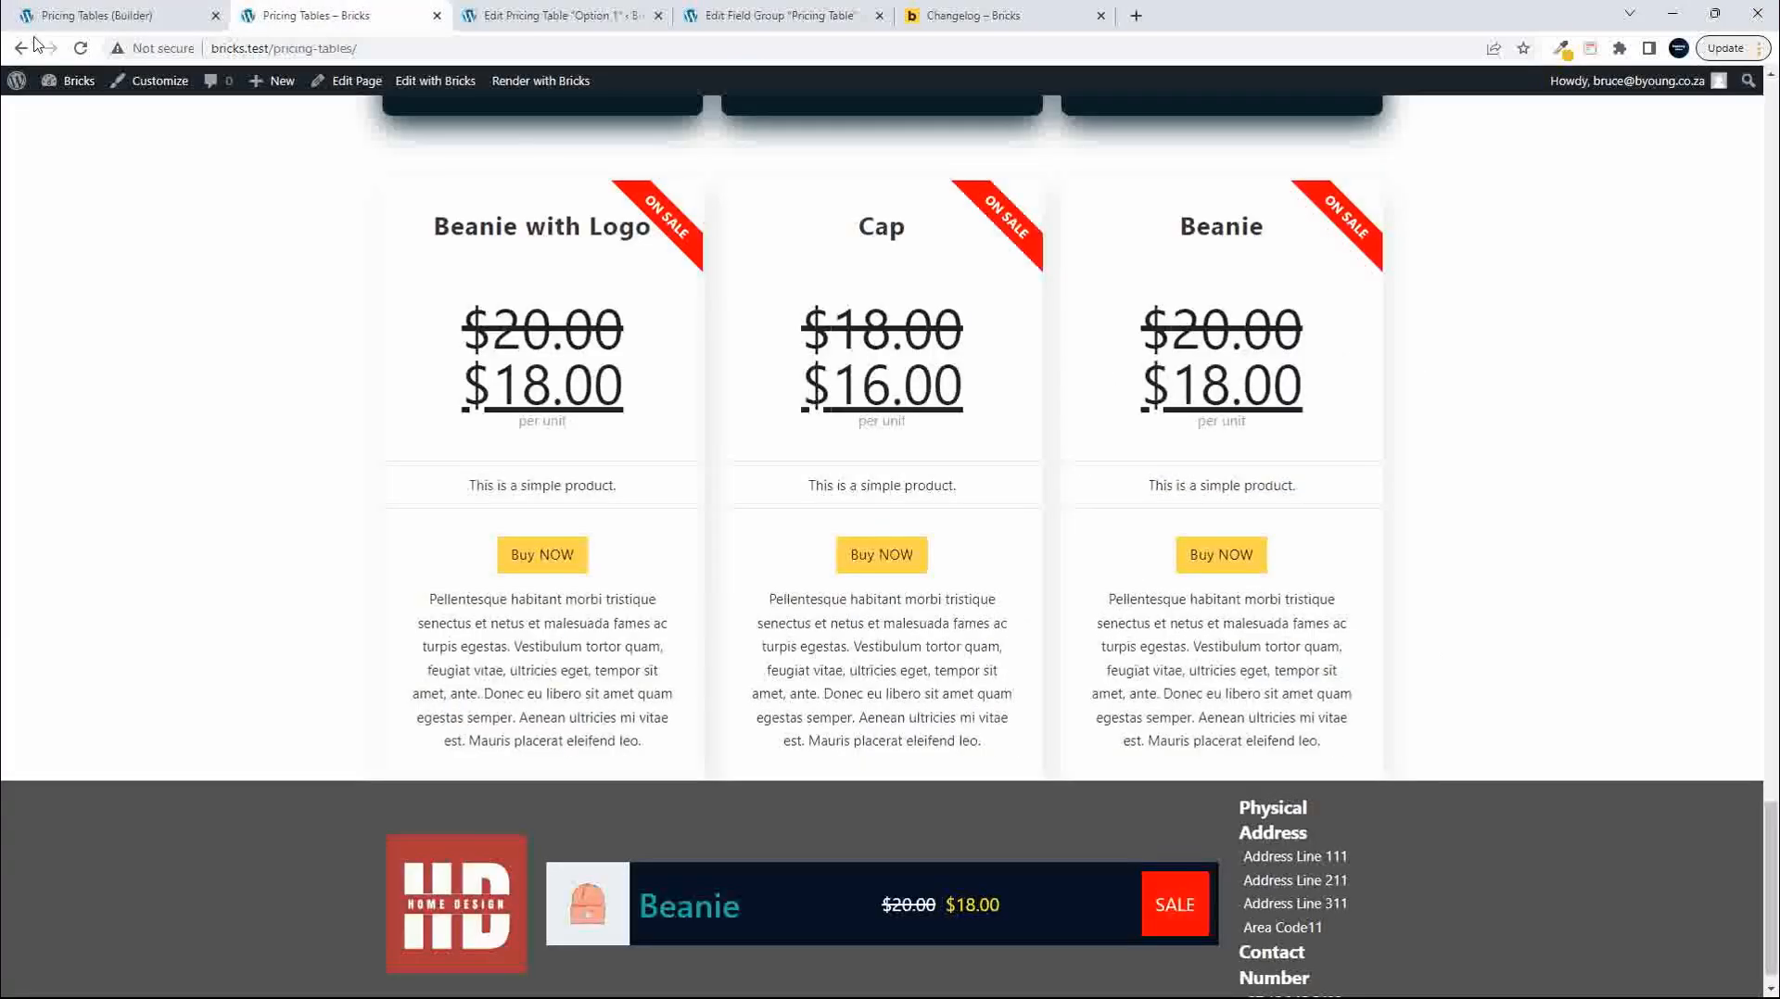
click(80, 48)
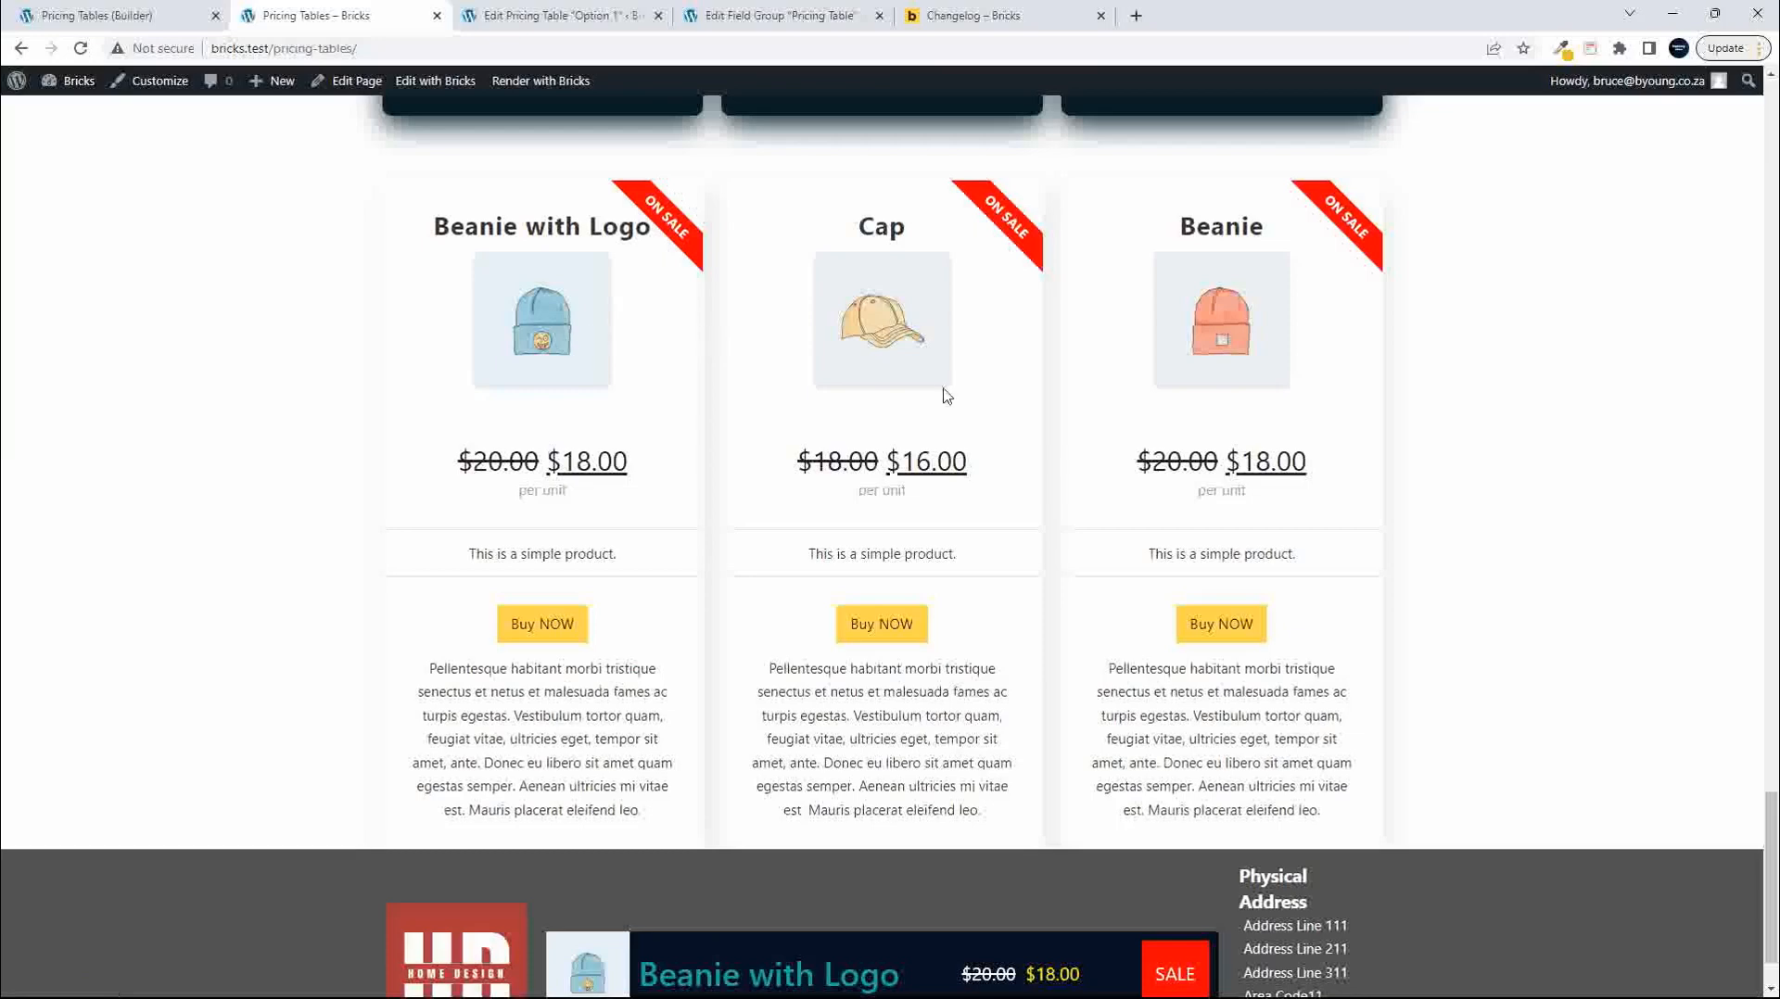
Inspect the Beanie product image in the browser developer tools and examine its span.pricing-table-subtitle img style rule.
right_click(1258, 284)
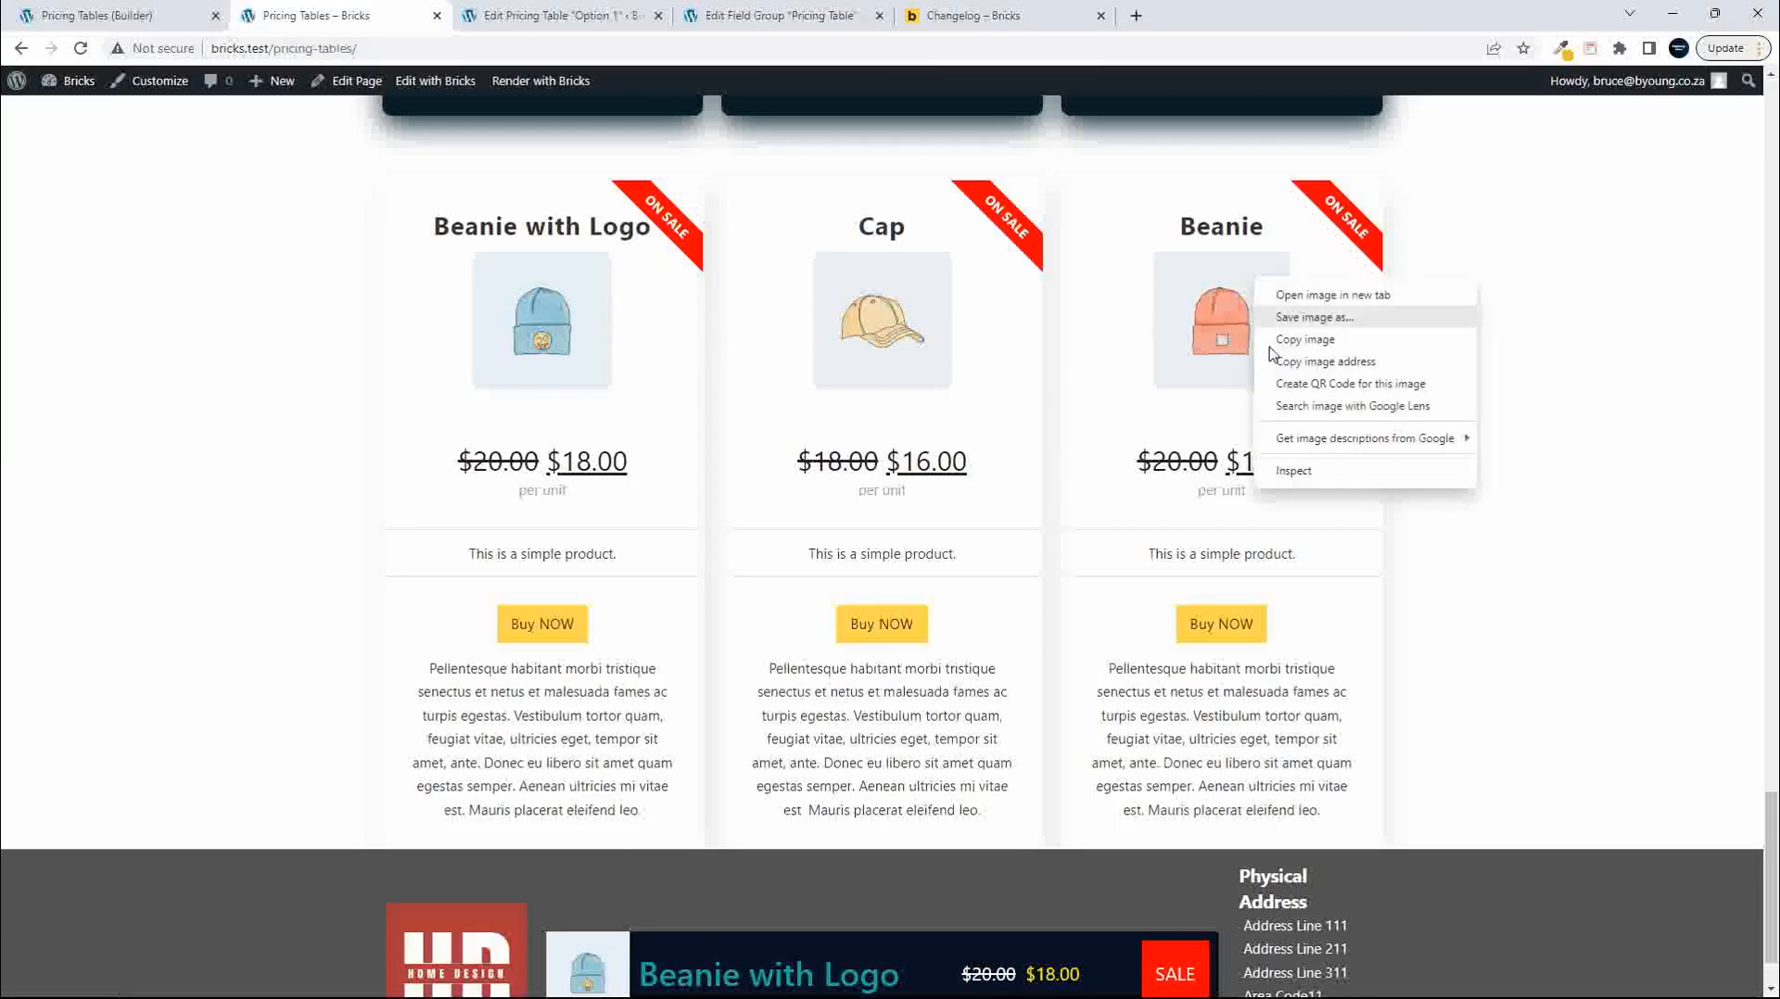
click(1303, 480)
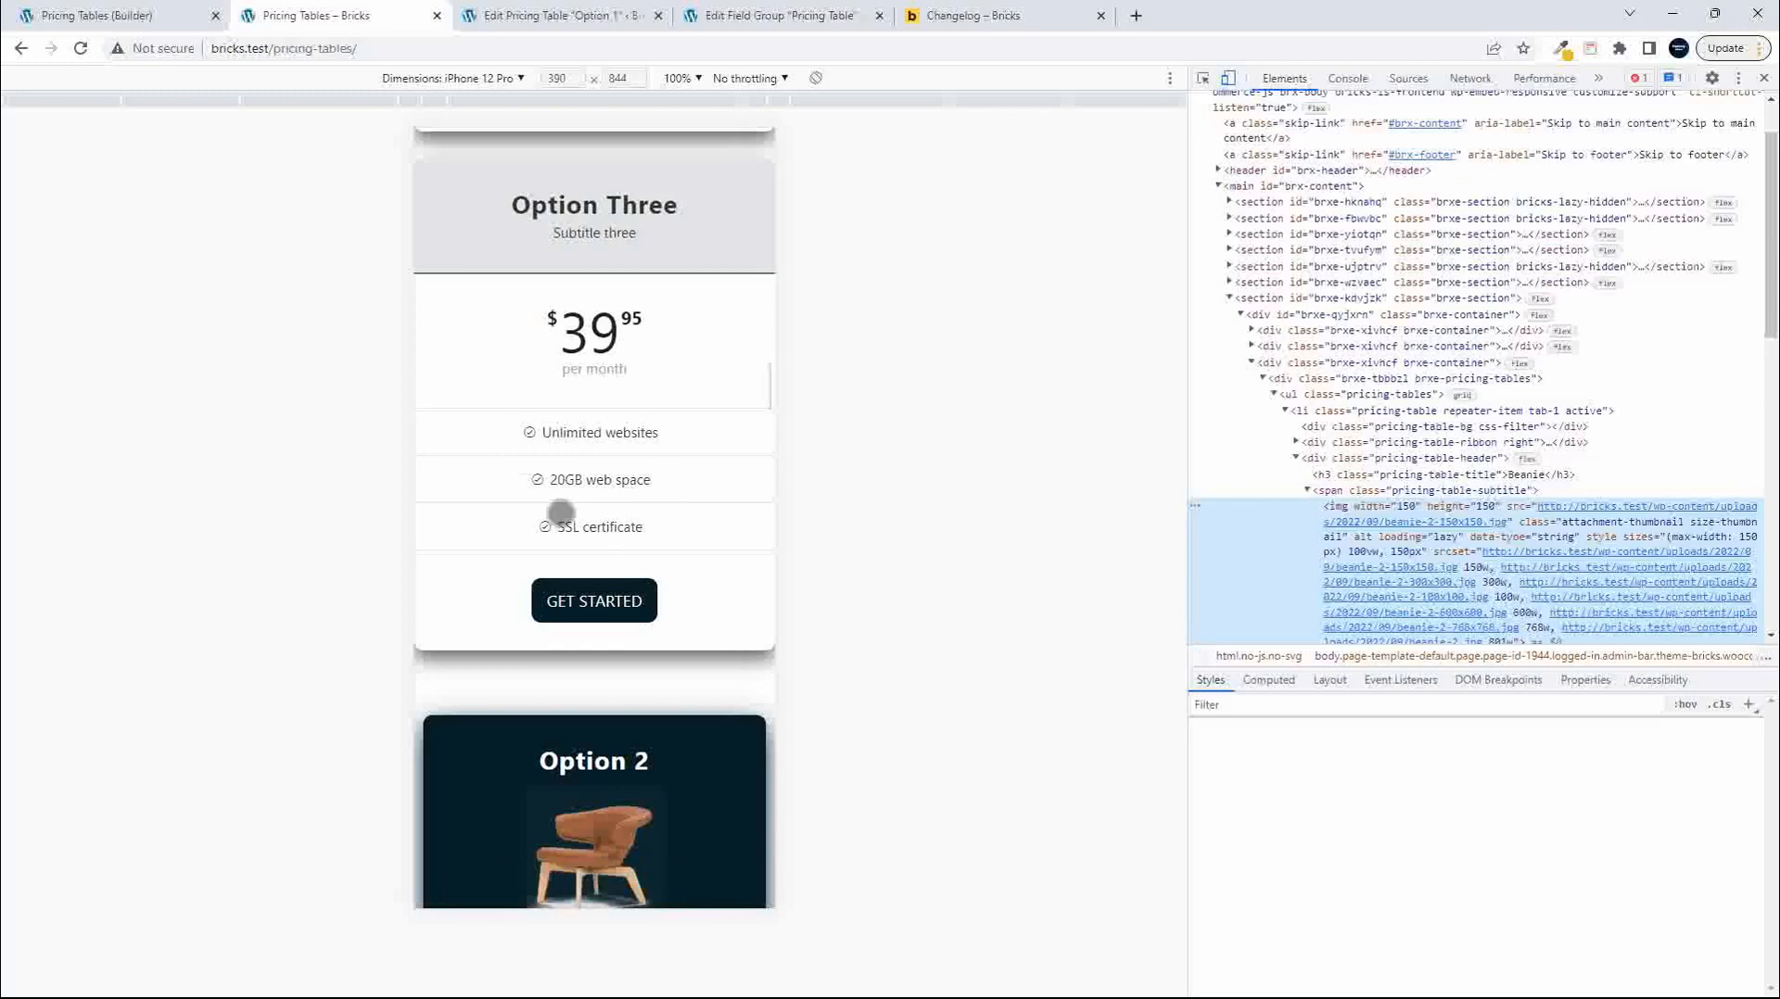
scroll(588, 543, down, 10)
scroll(600, 557, down, 12)
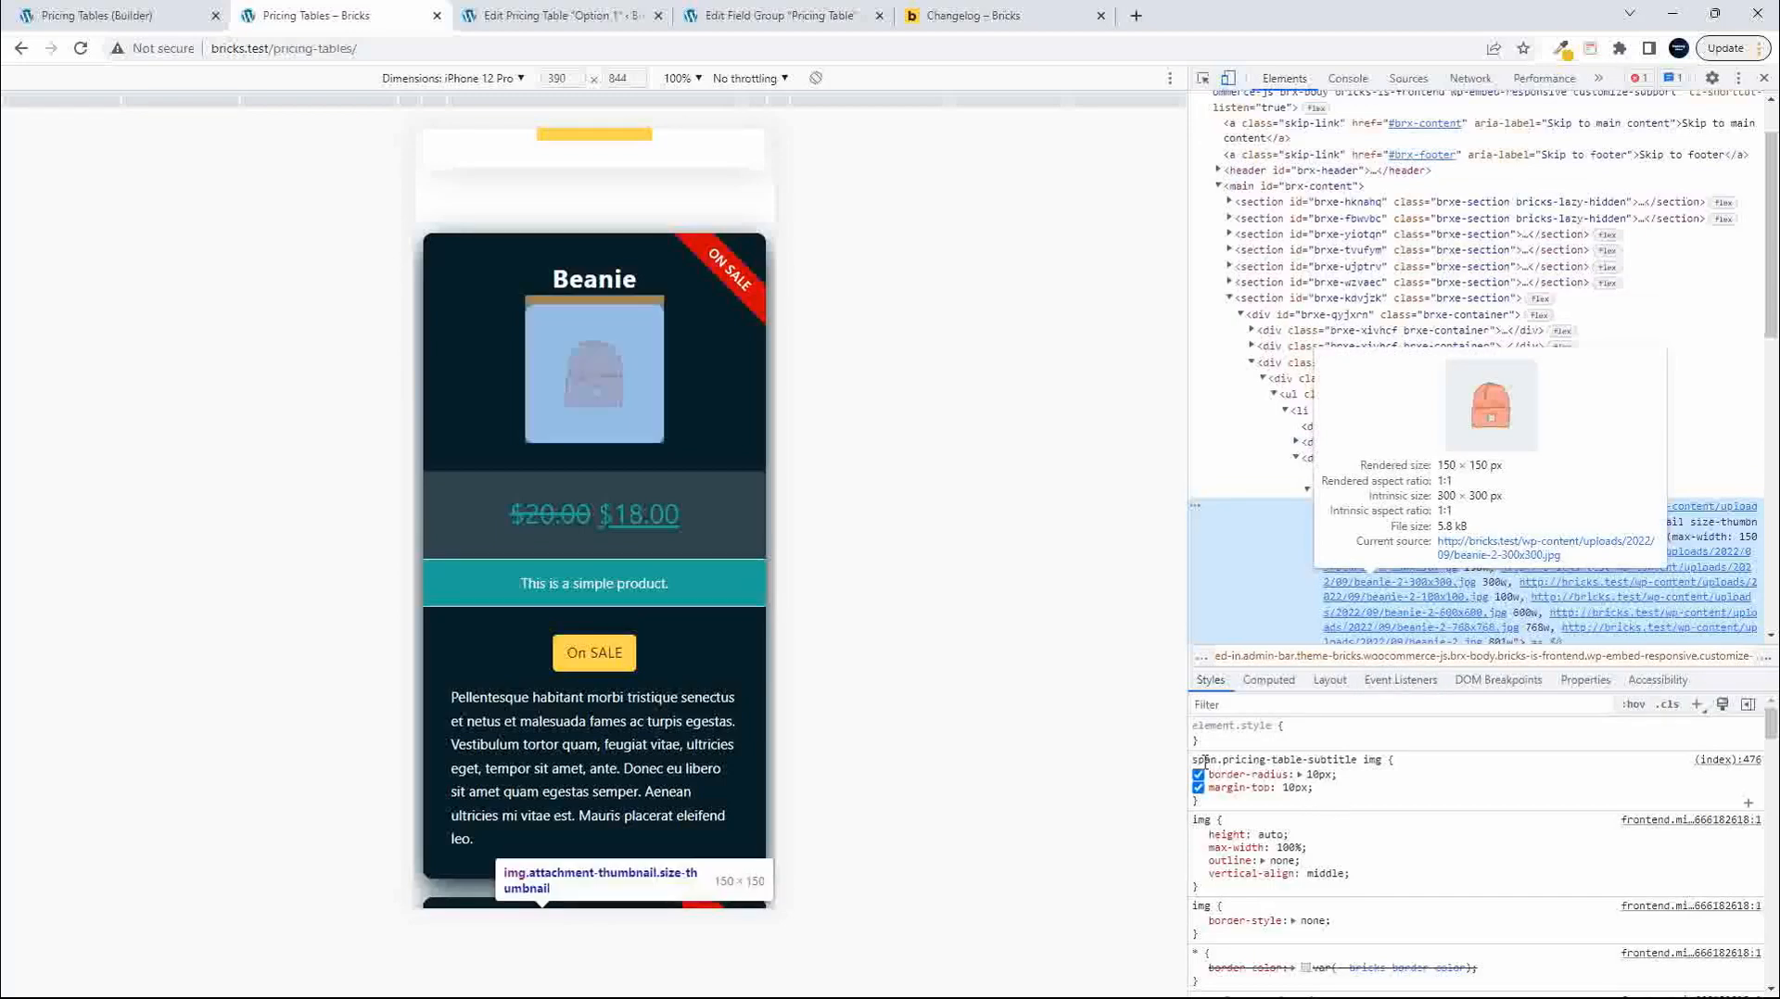
drag(1193, 761, 1362, 755)
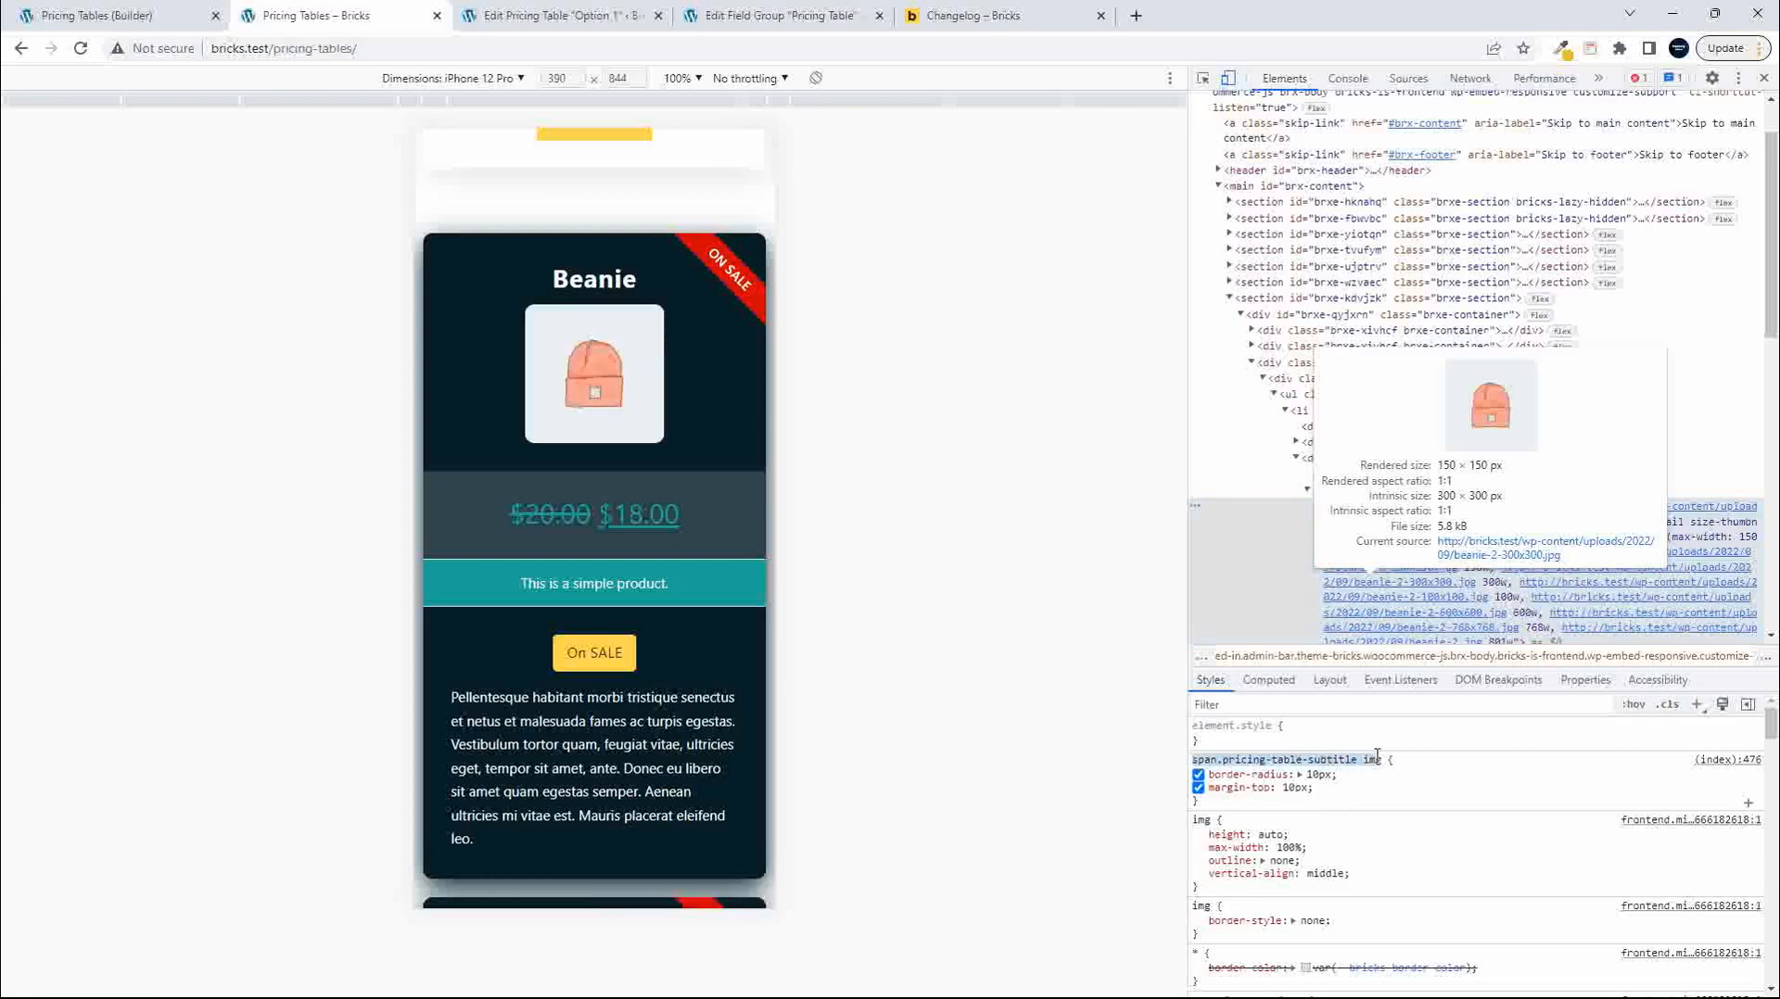
click(1378, 762)
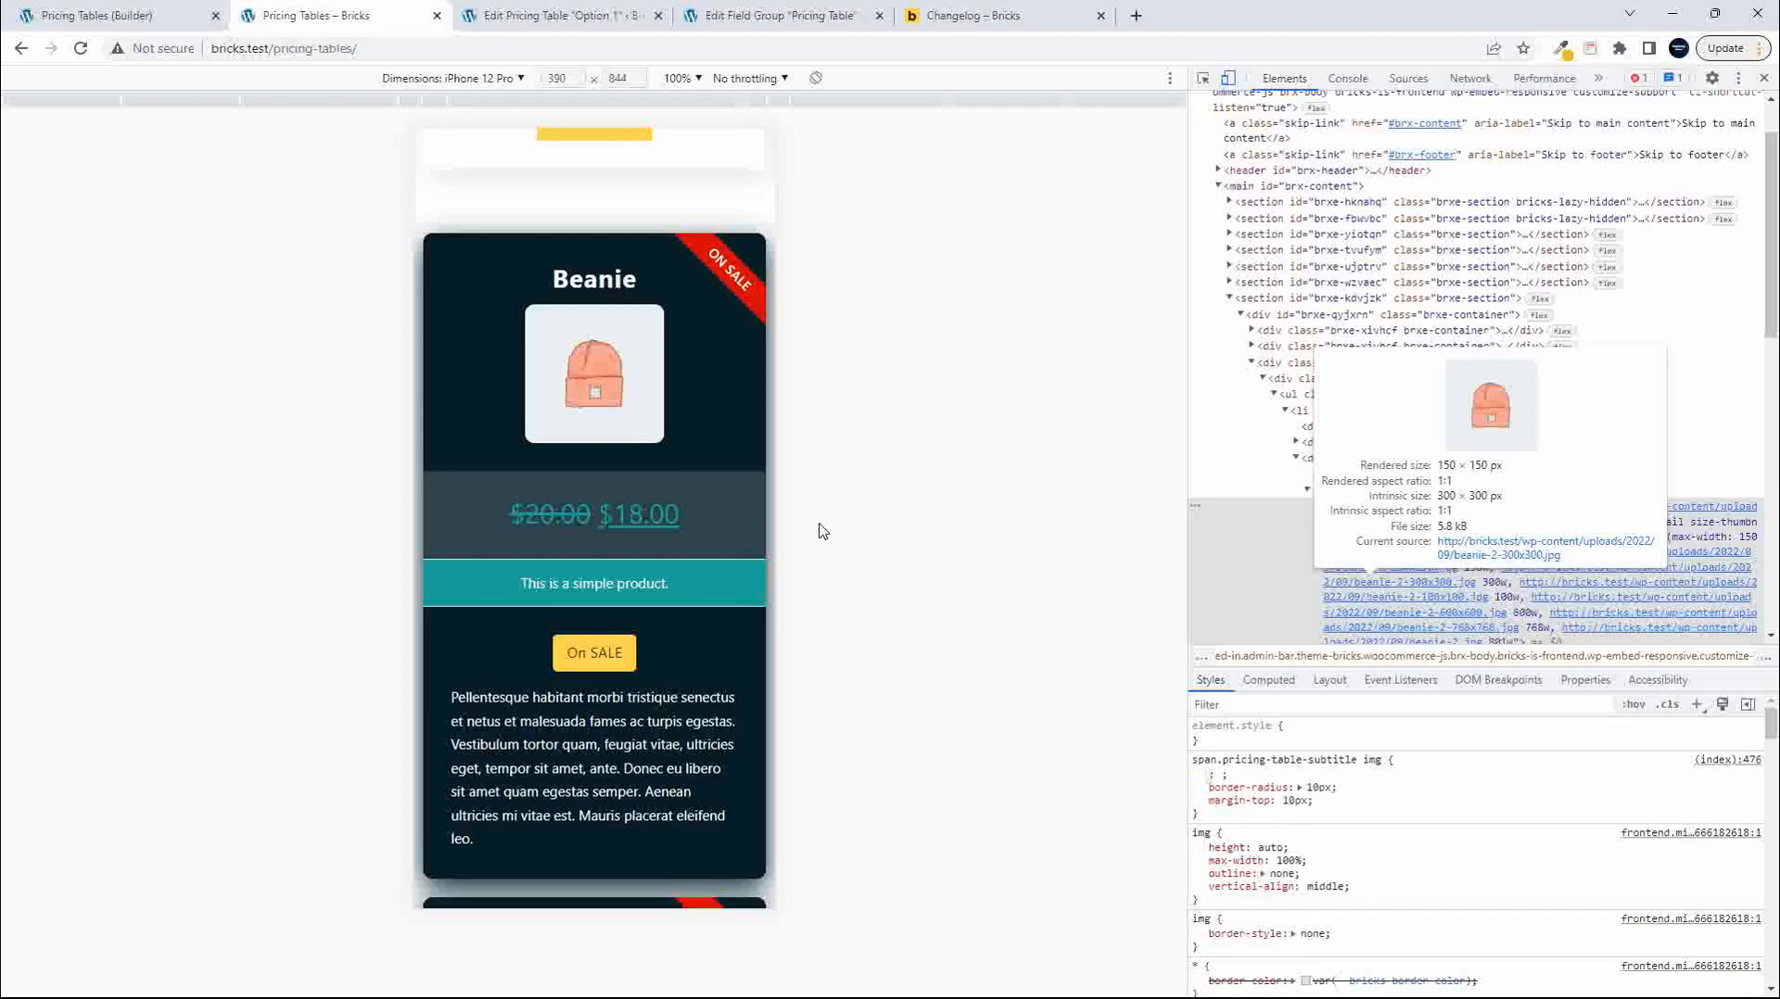
Compare the image styling of the dark and light sale tables in the mobile preview, and close the developer tools.
scroll(644, 607, down, 1)
scroll(644, 607, down, 12)
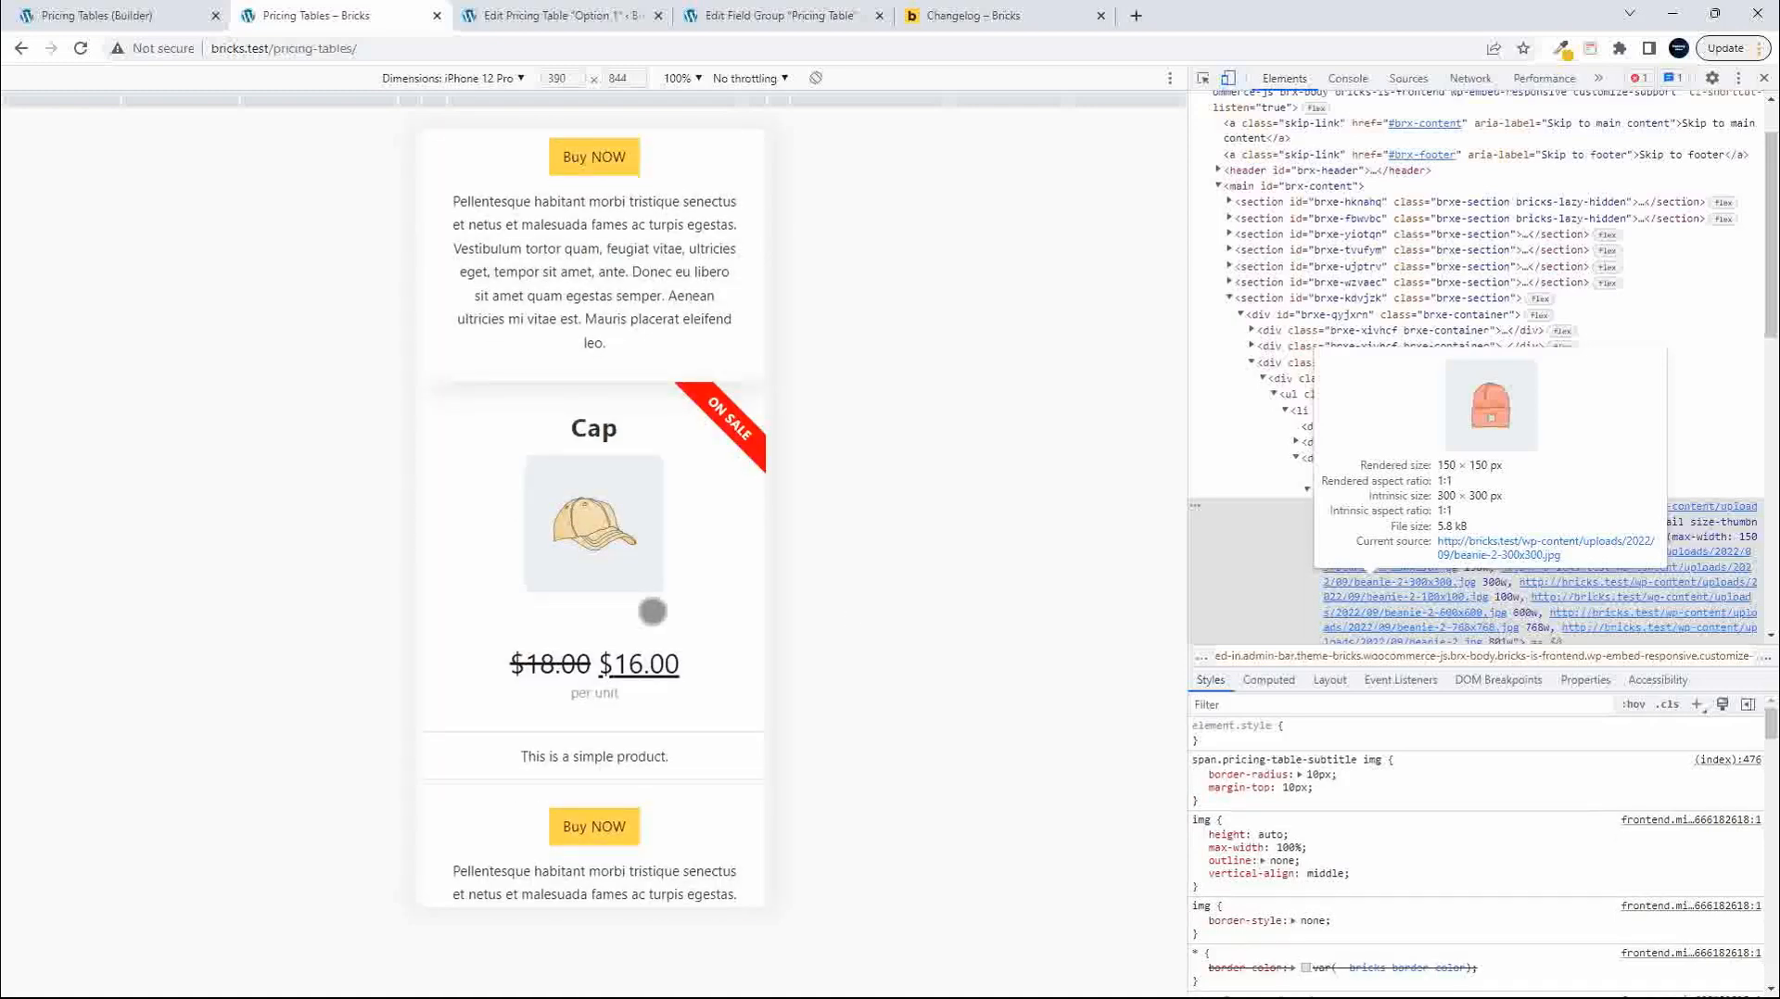
scroll(654, 611, up, 6)
click(654, 610)
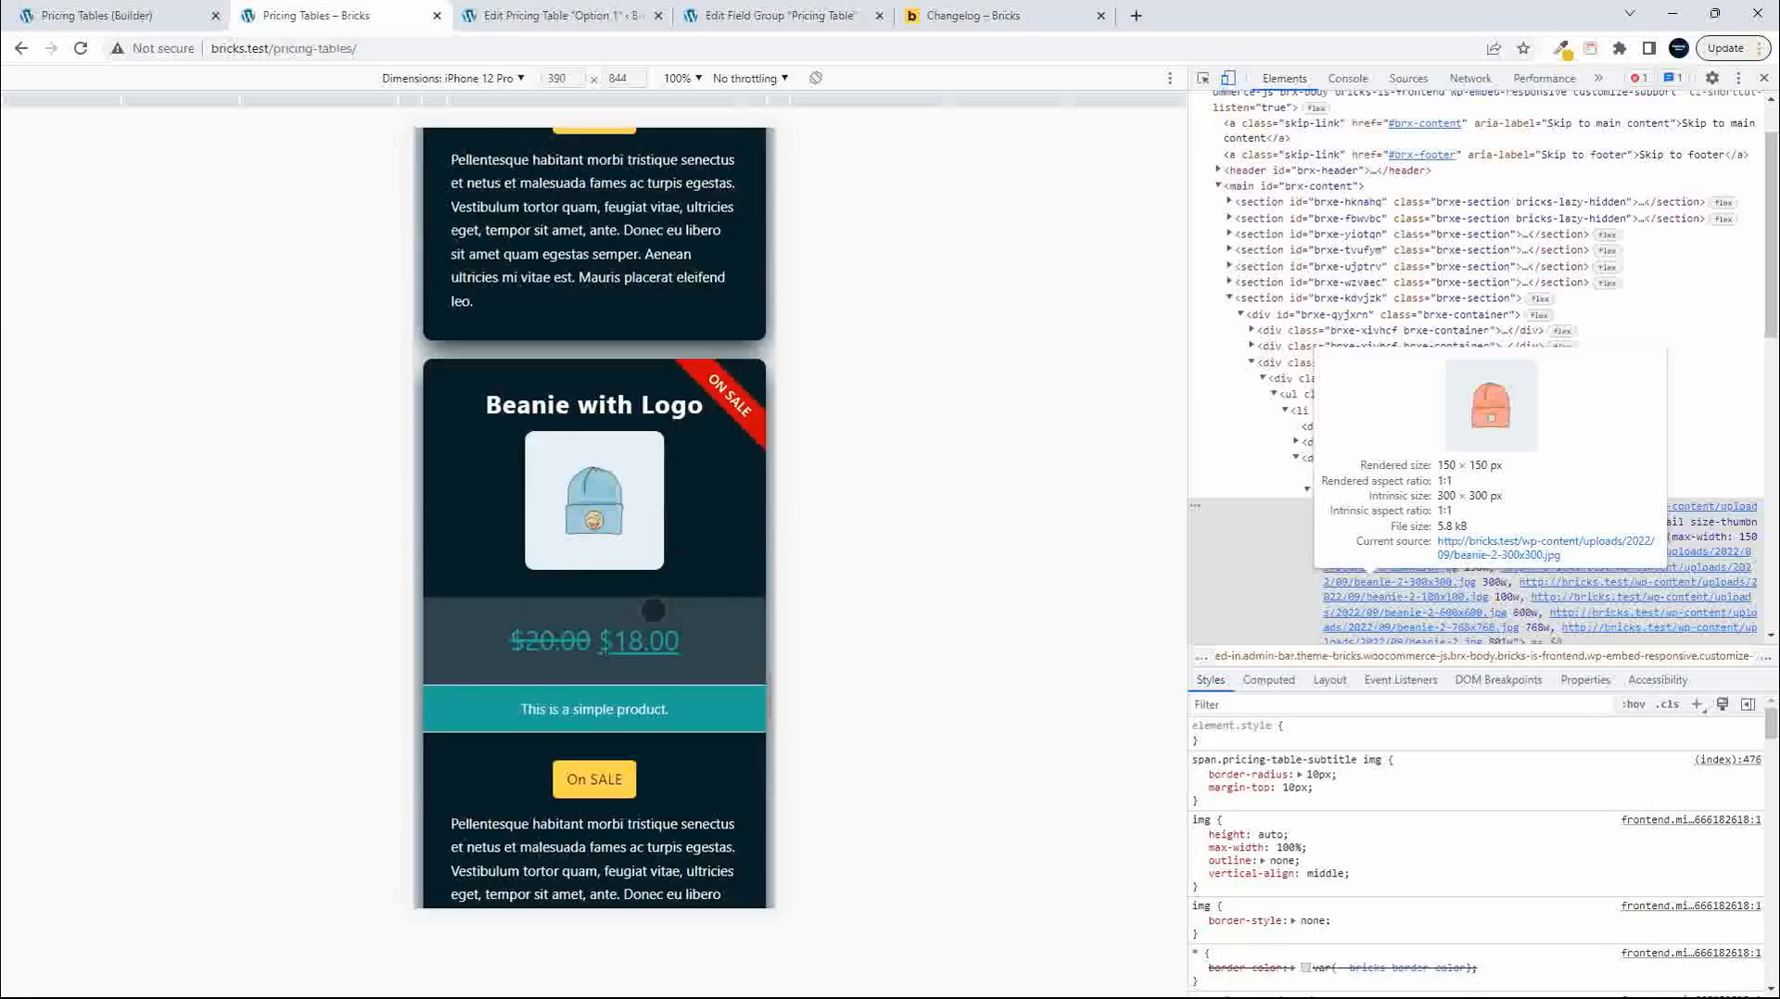
scroll(654, 610, down, 5)
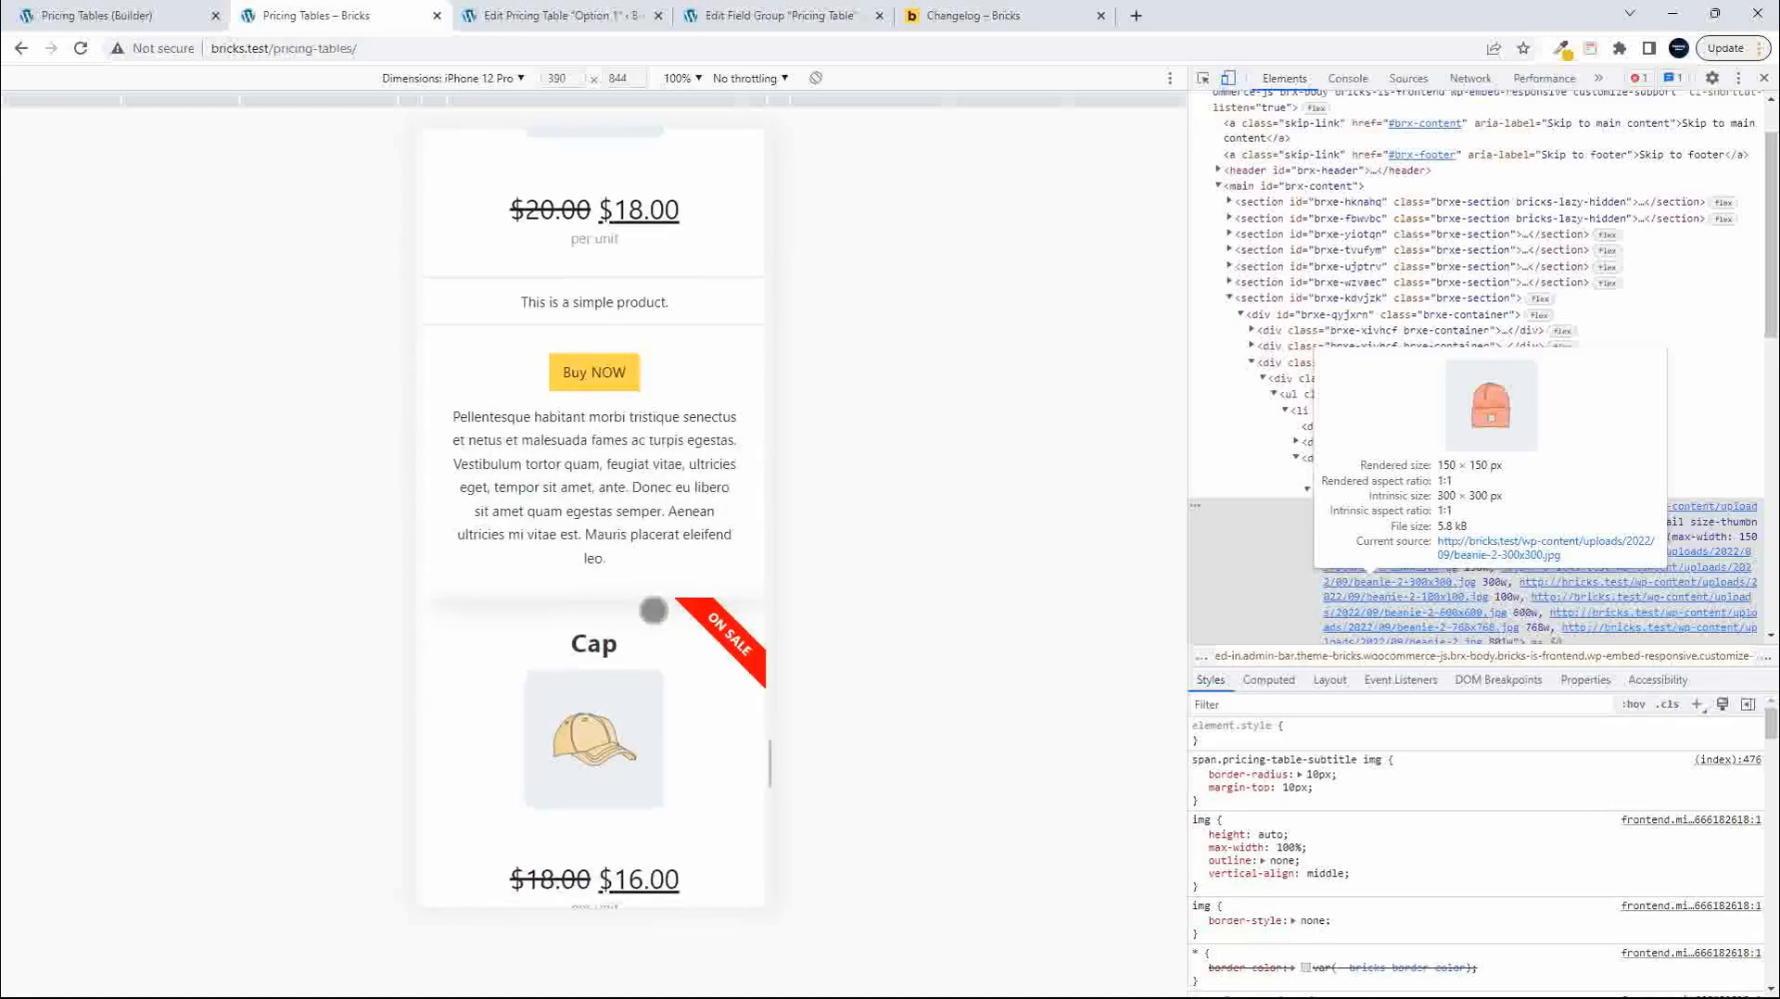
scroll(652, 613, down, 8)
scroll(651, 613, up, 2)
click(1765, 78)
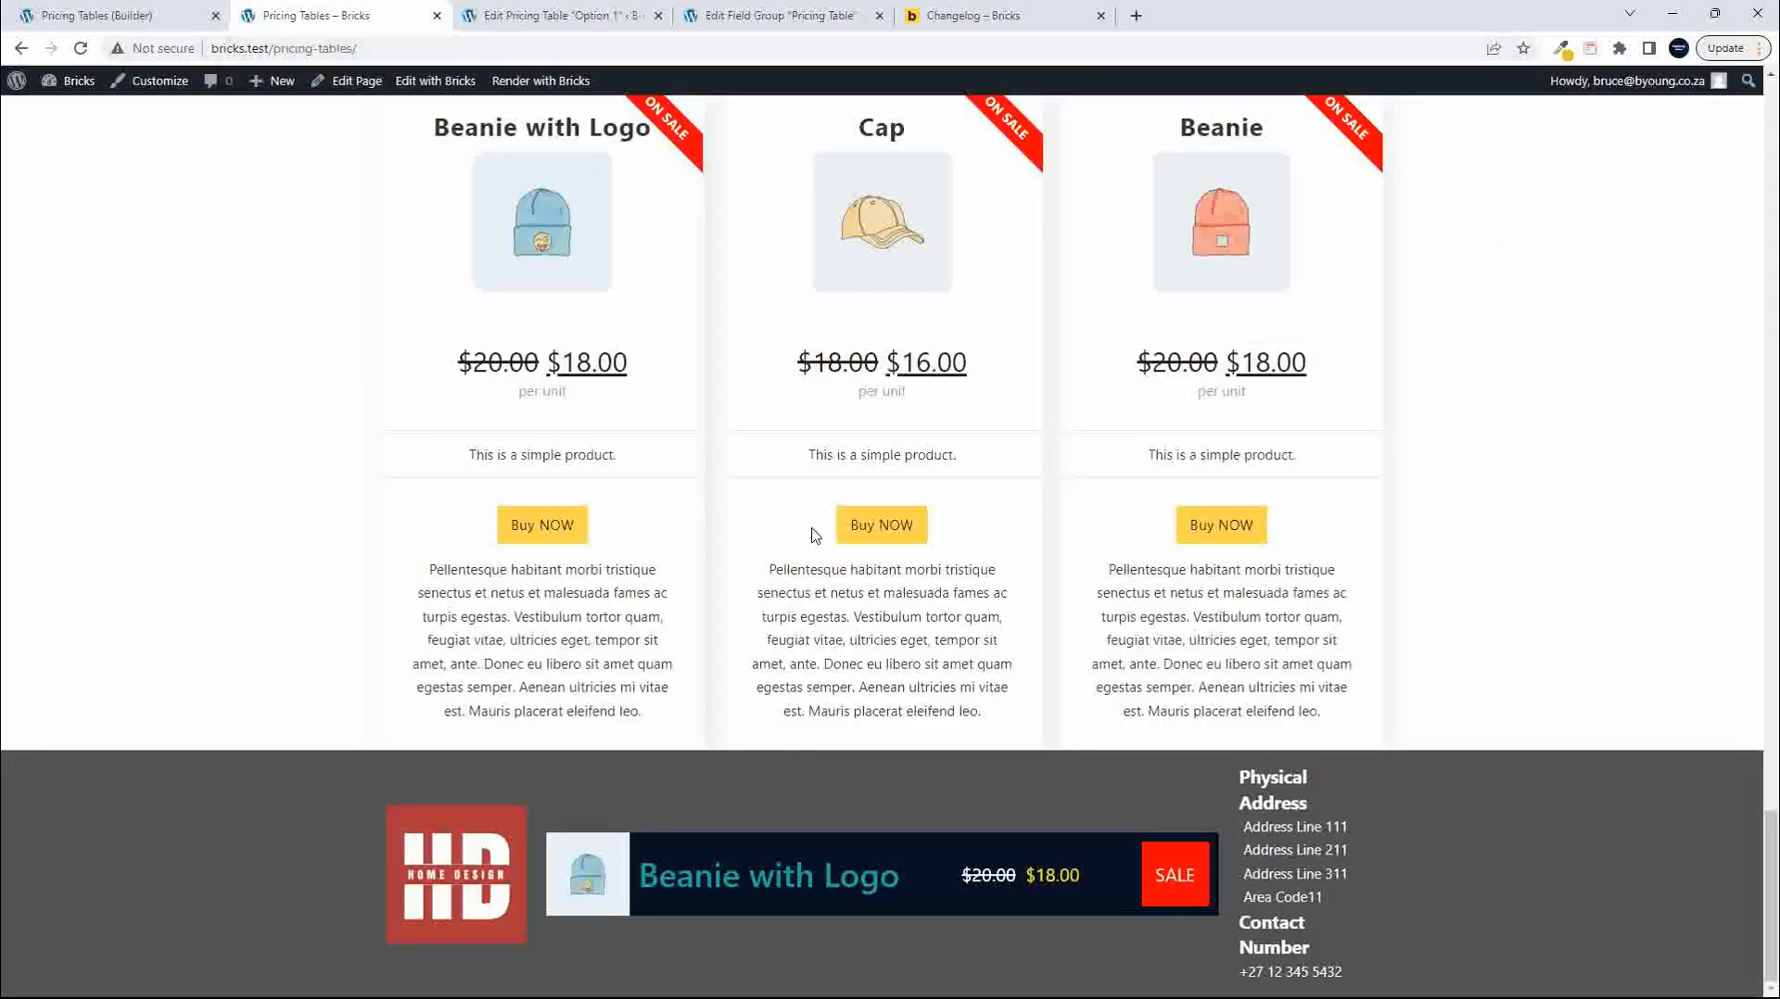
scroll(813, 533, up, 3)
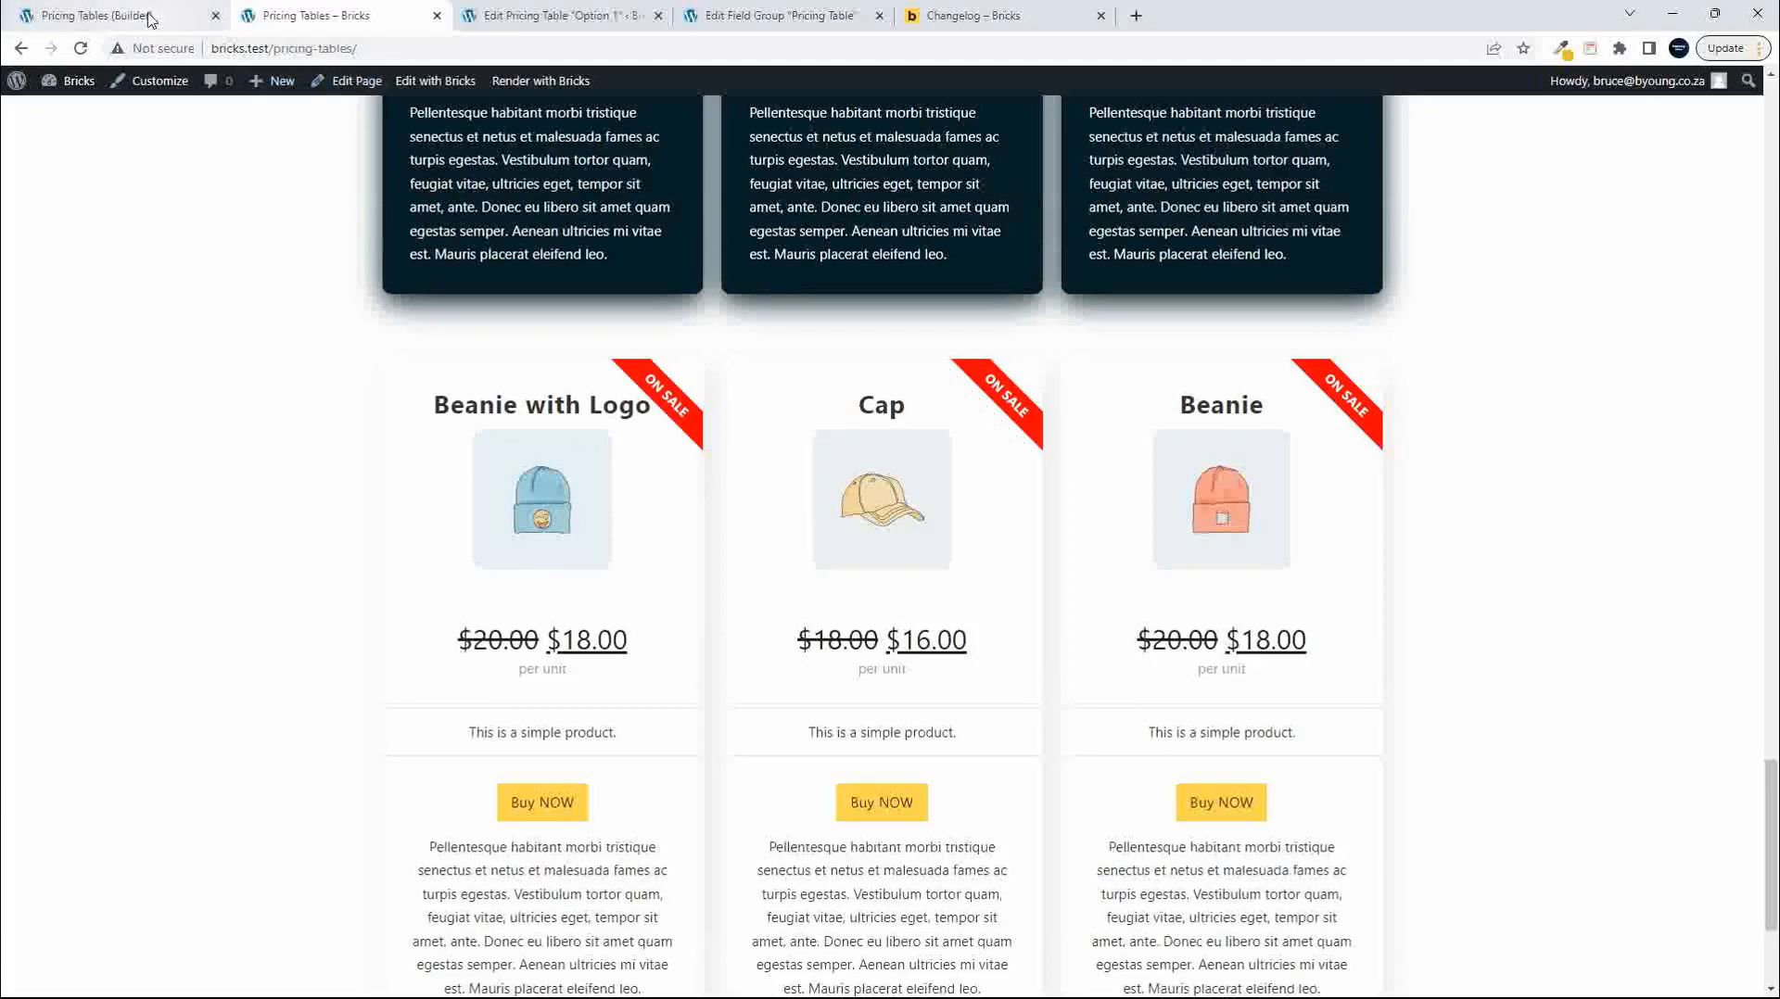
In the builder, set the top and bottom margins of the last section, which holds the looped pricing tables, to 50.
click(102, 15)
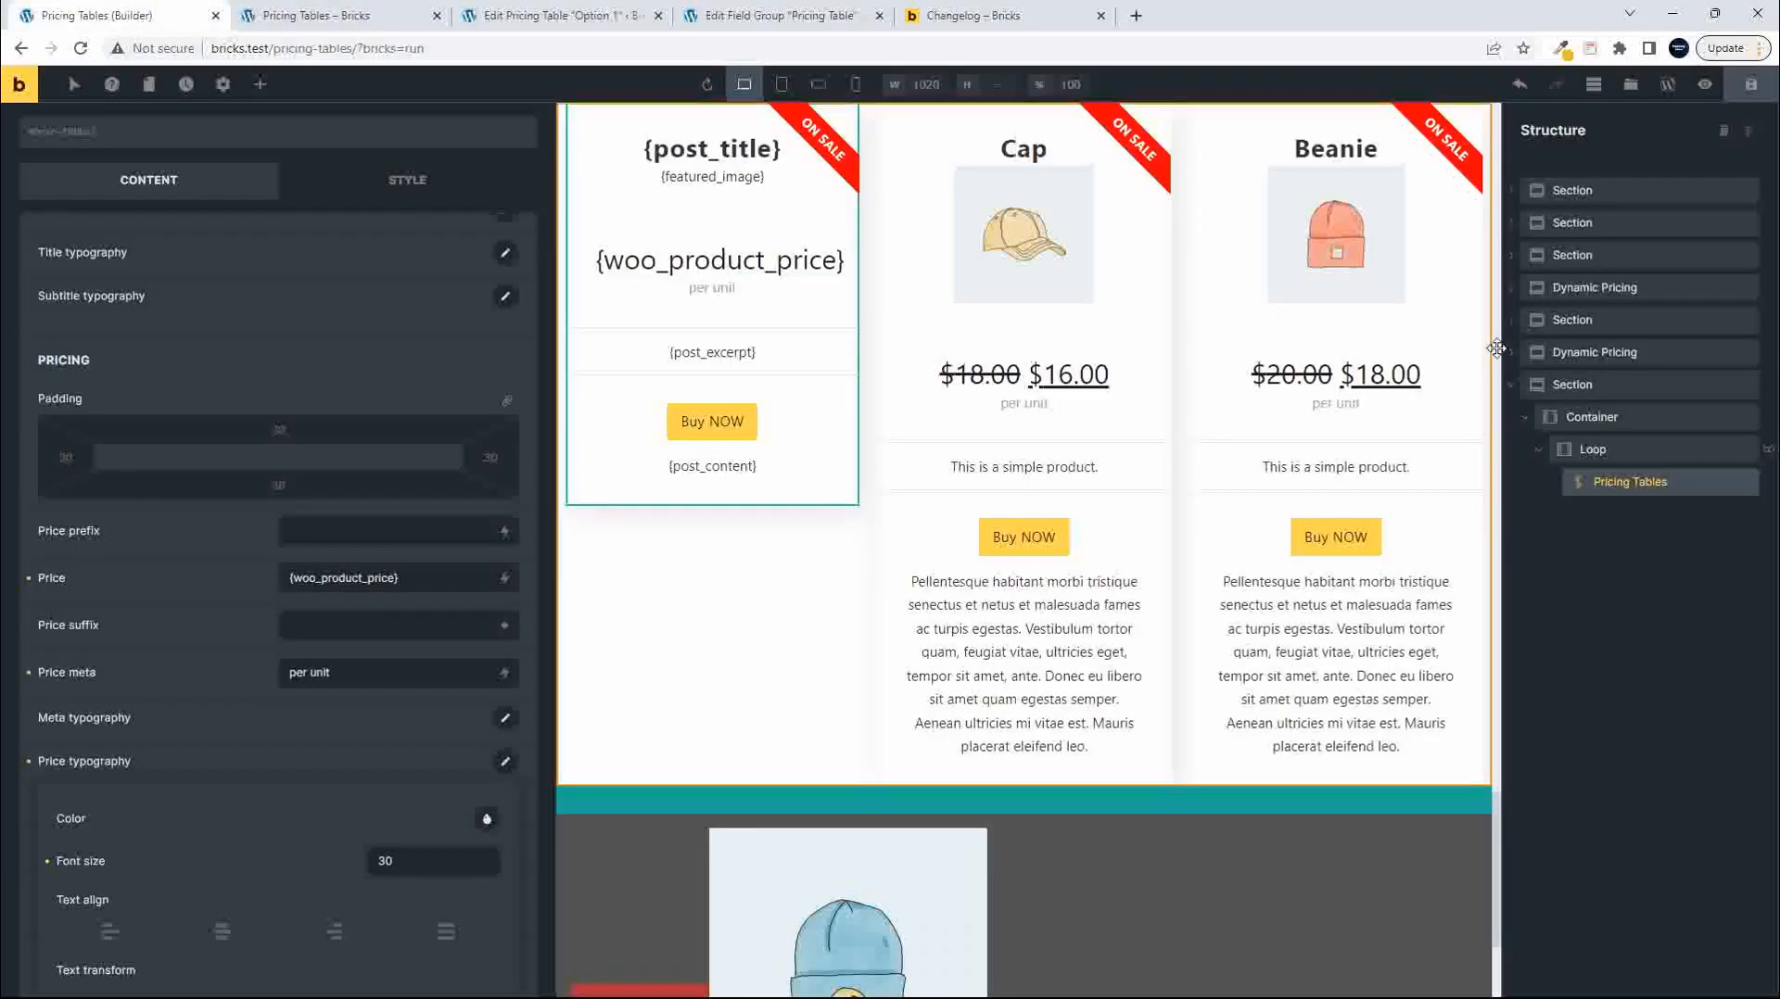
click(1591, 385)
click(436, 231)
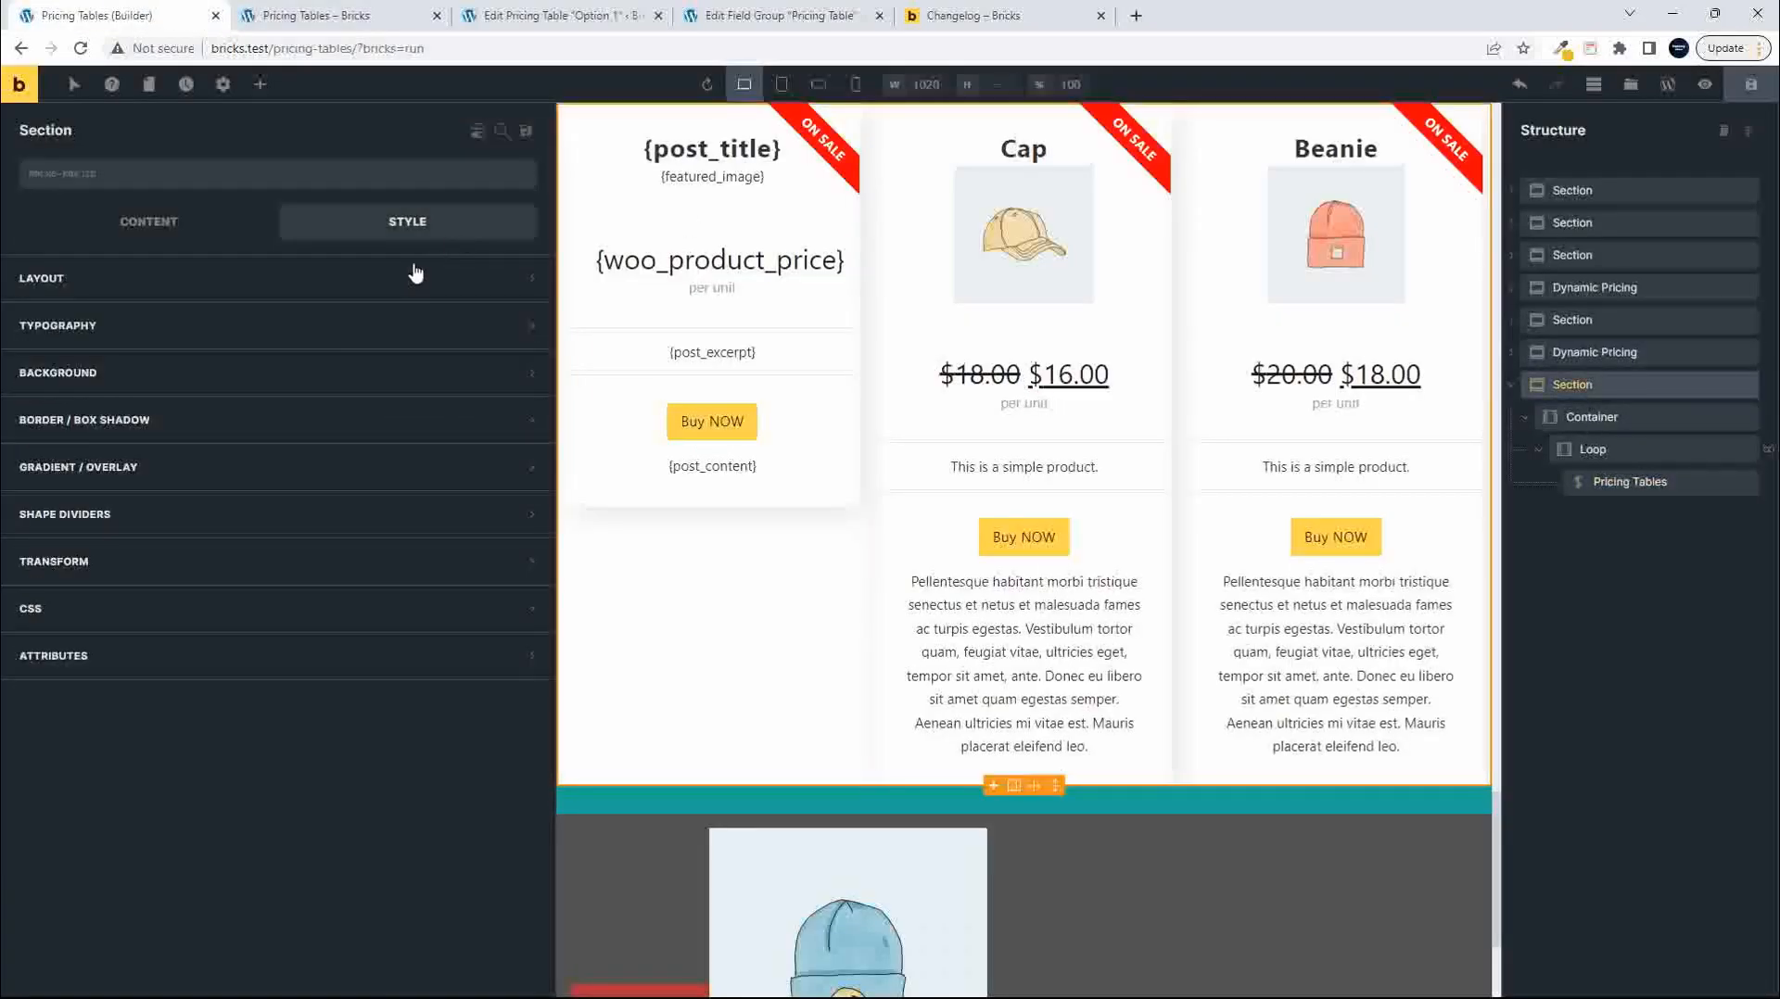
click(269, 278)
click(282, 390)
text(50)
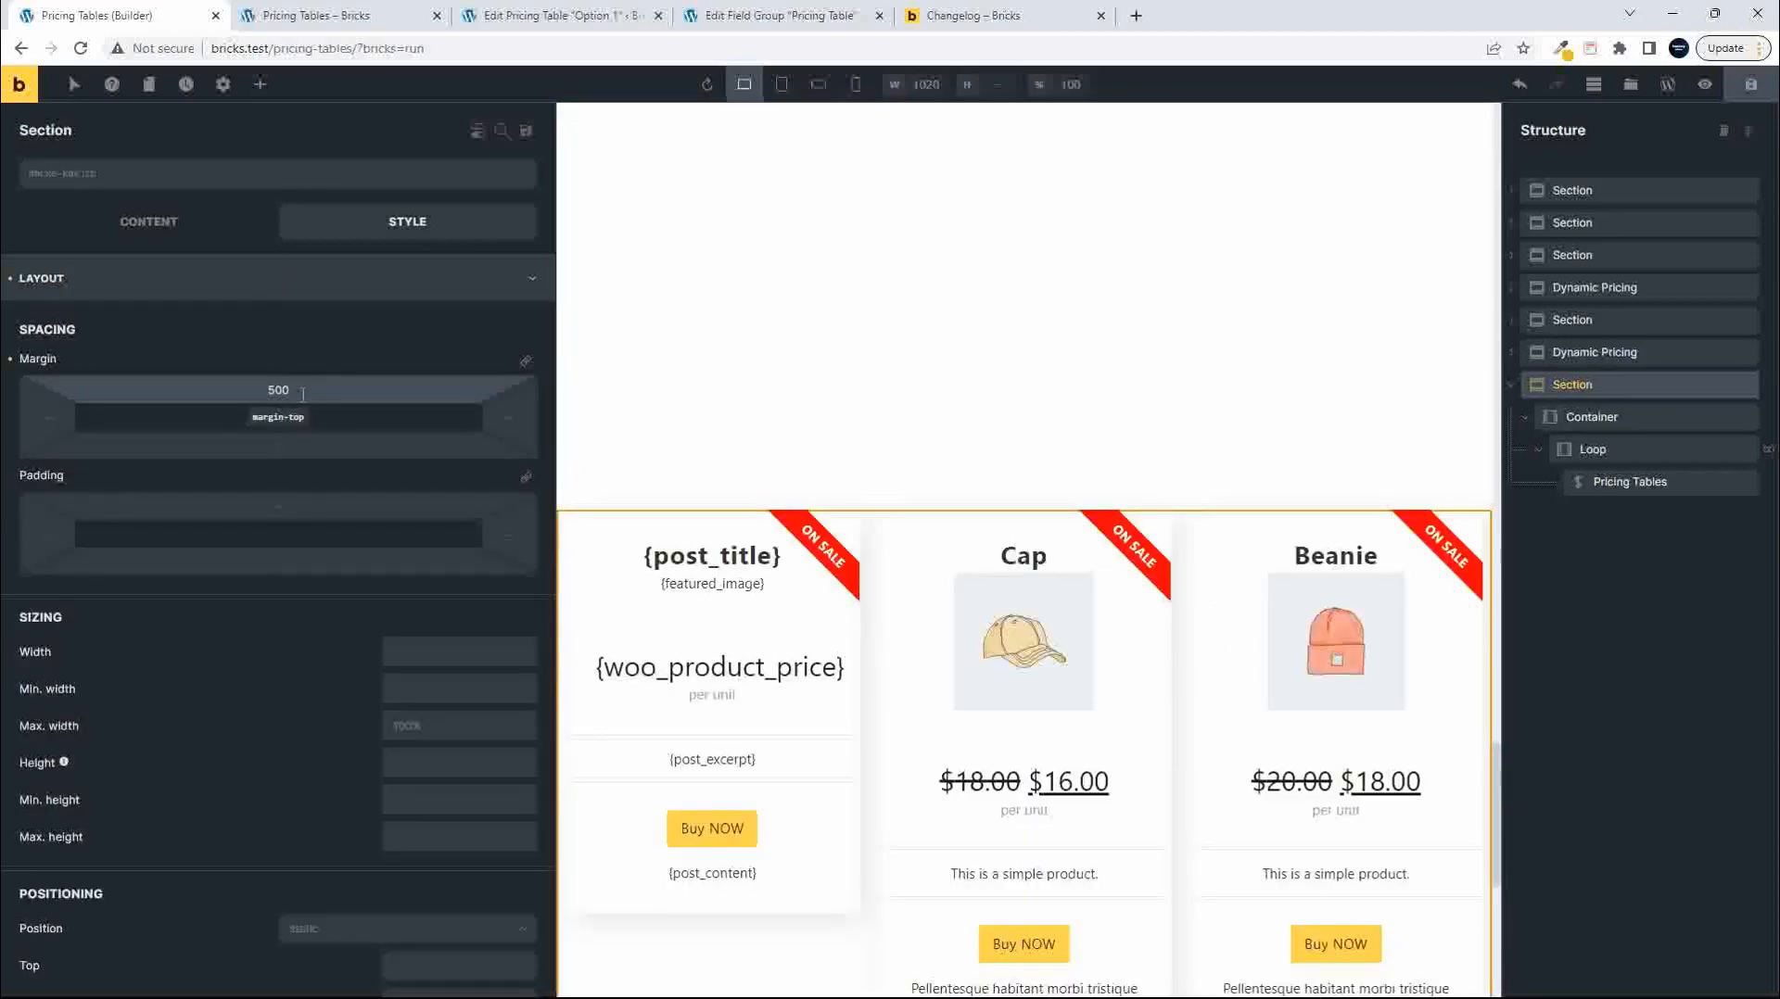
click(300, 452)
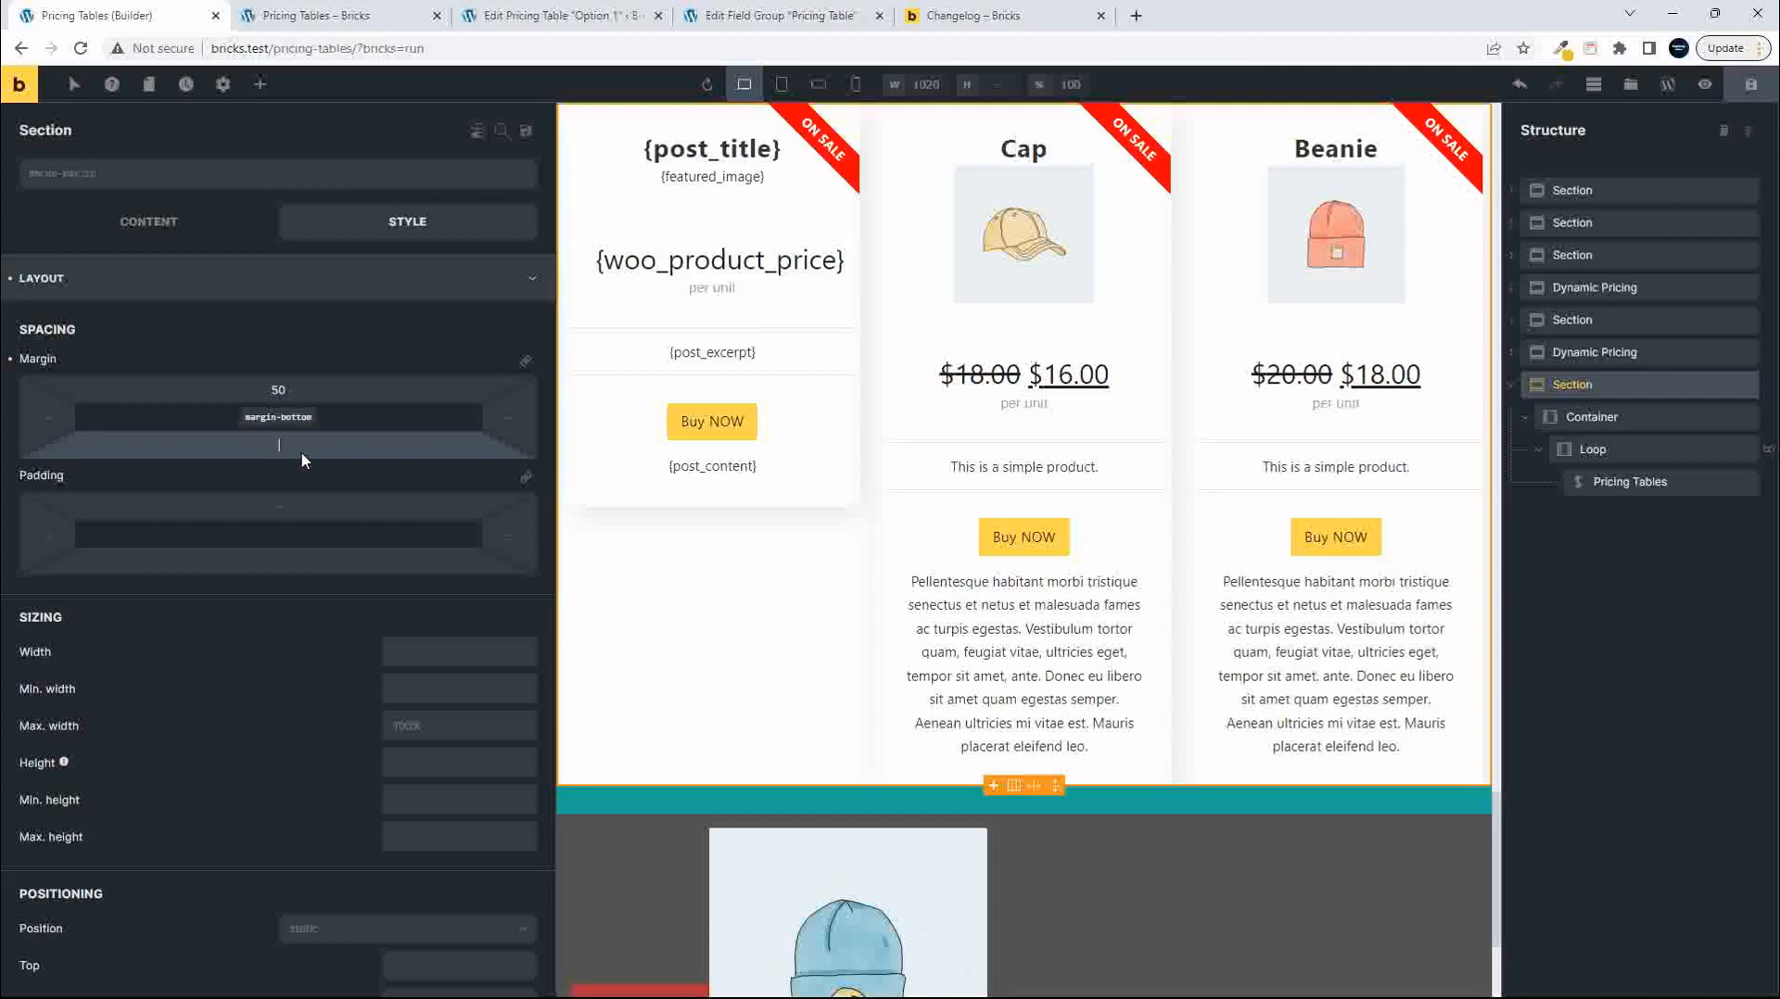
text(5)
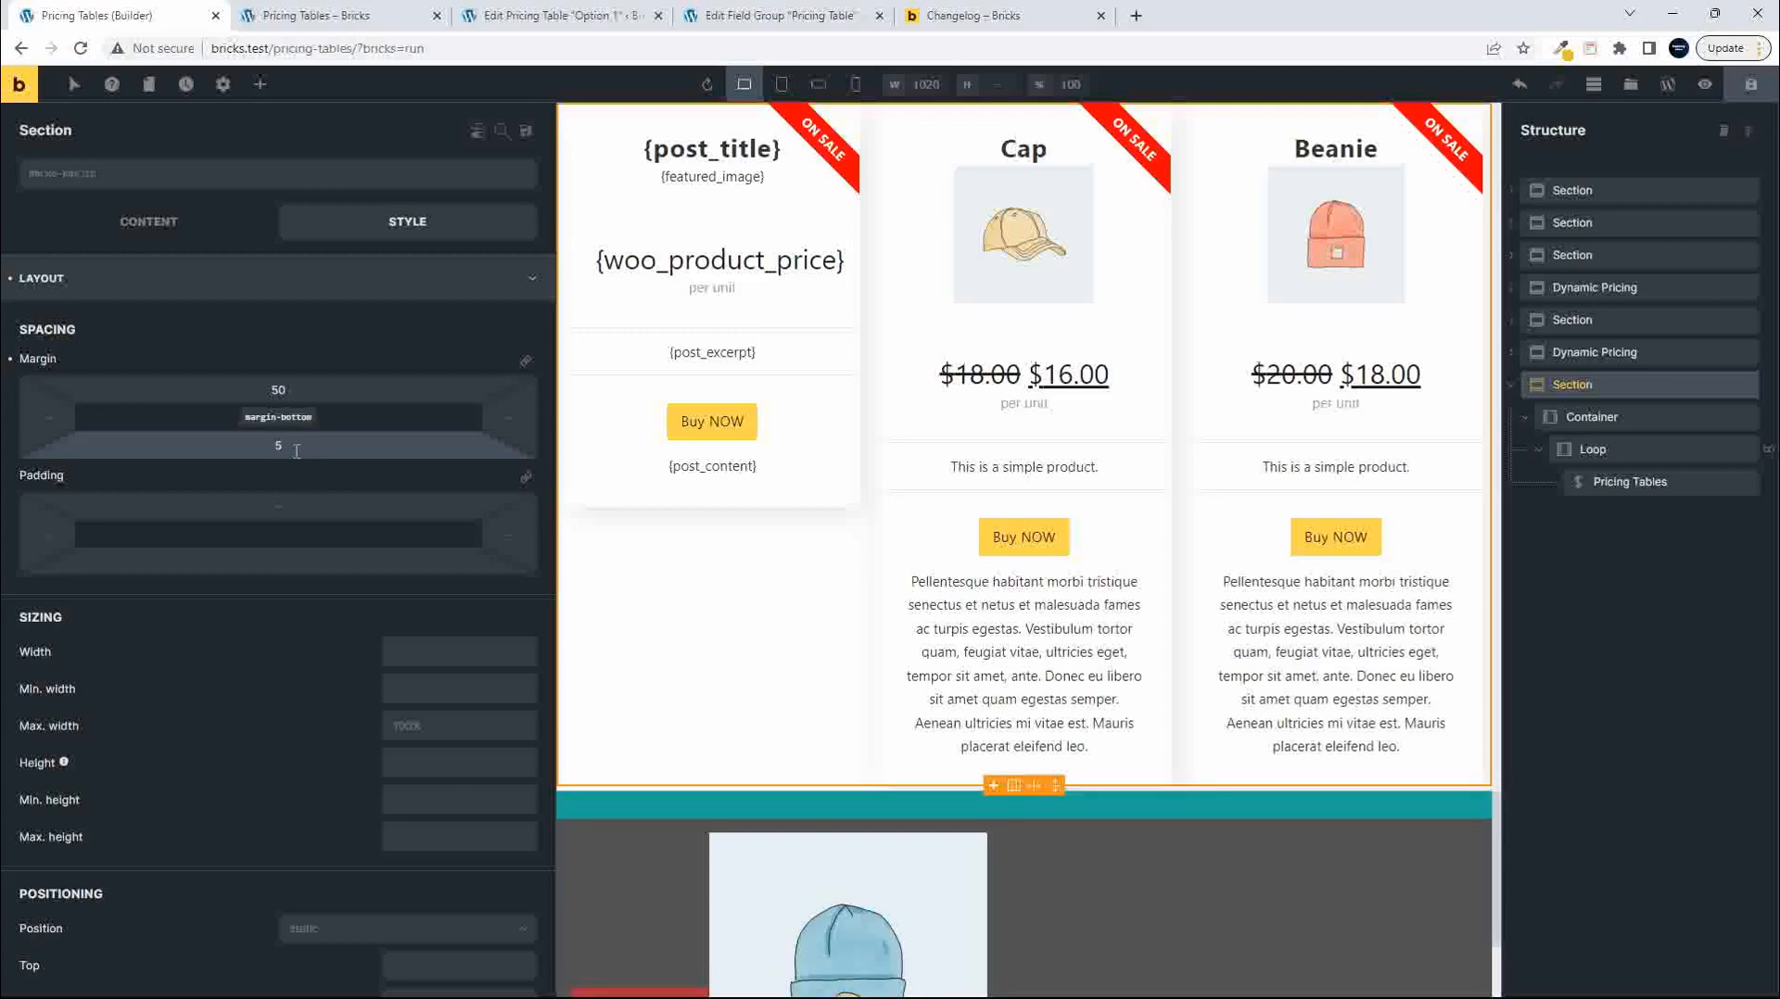
text(0)
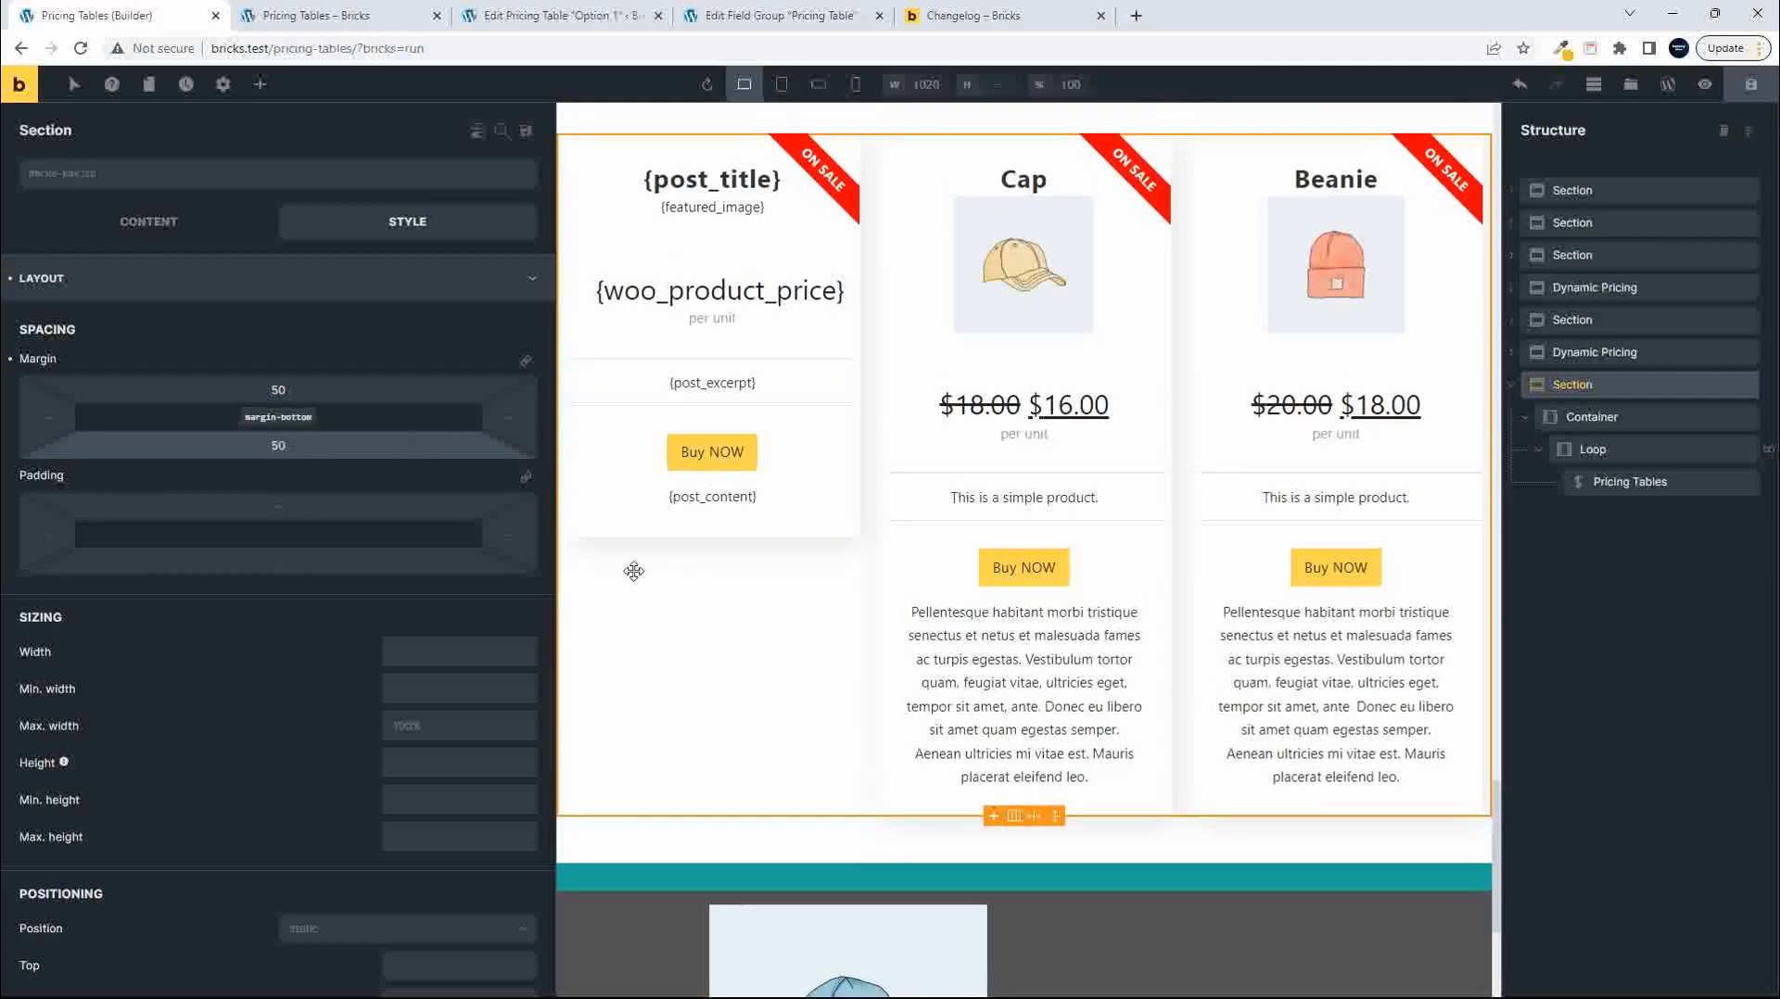
scroll(582, 421, right, 1)
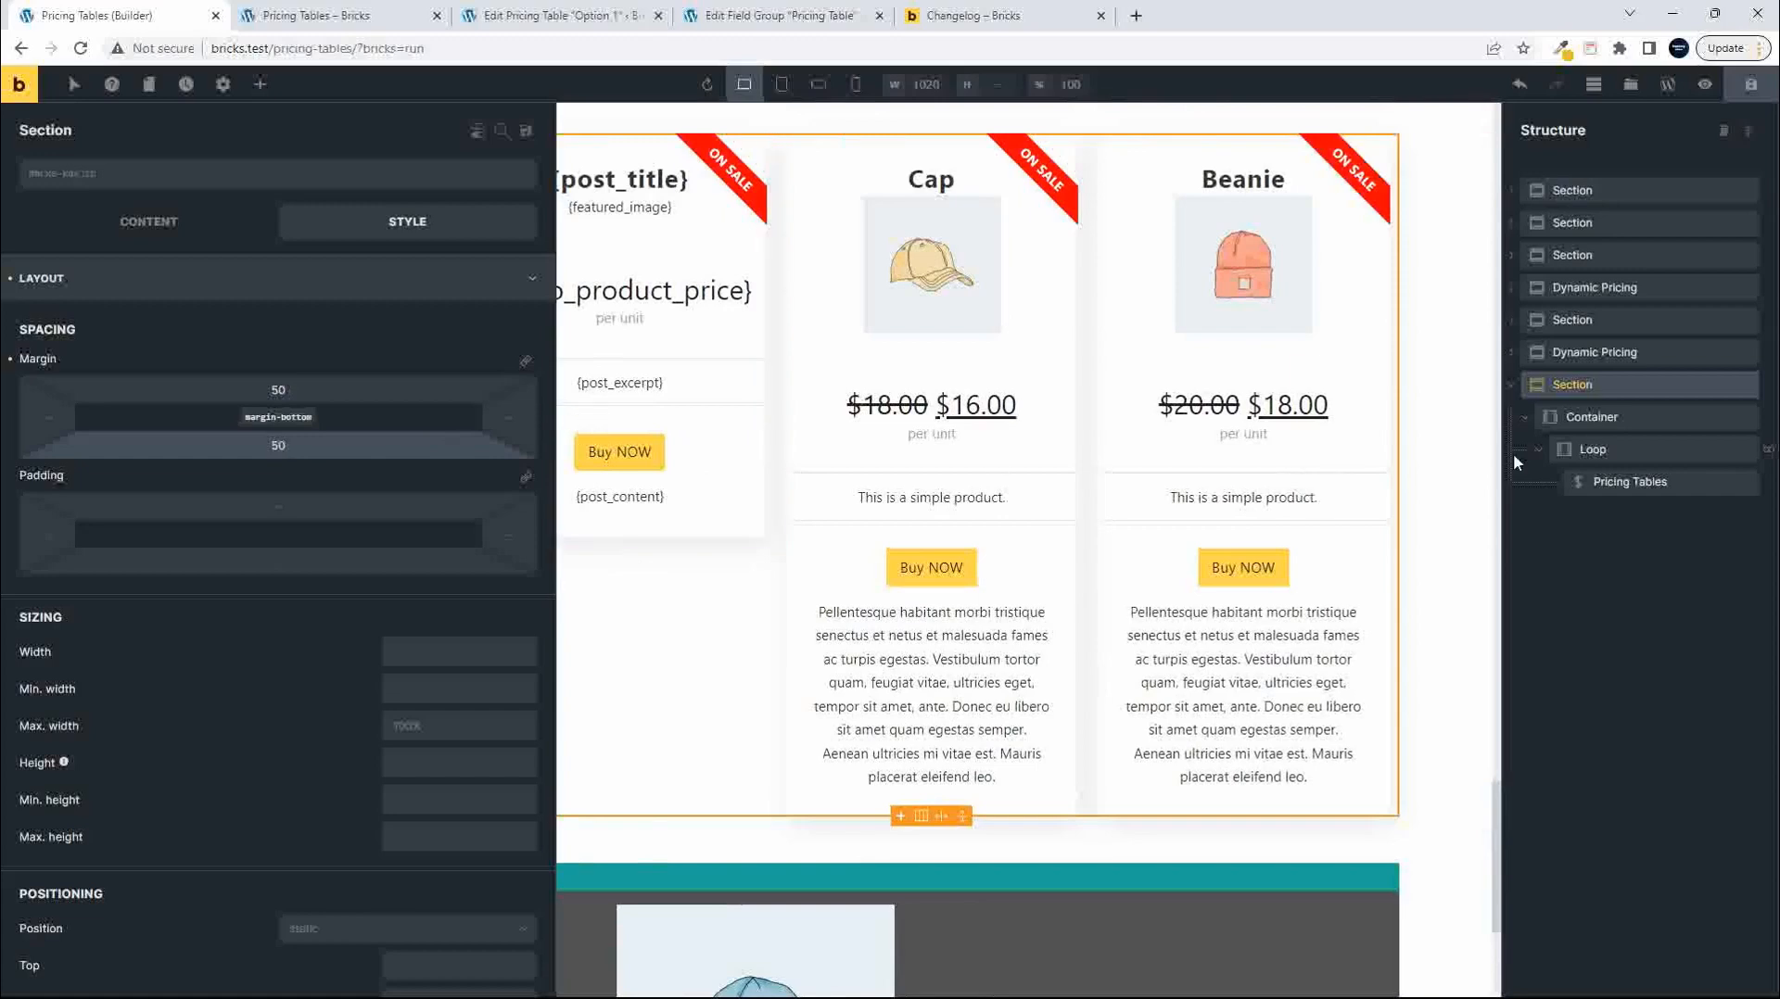
Select the looped Pricing Tables element, and examine the spacing between the stacked sale tables in the front-end page's mobile preview.
click(1618, 481)
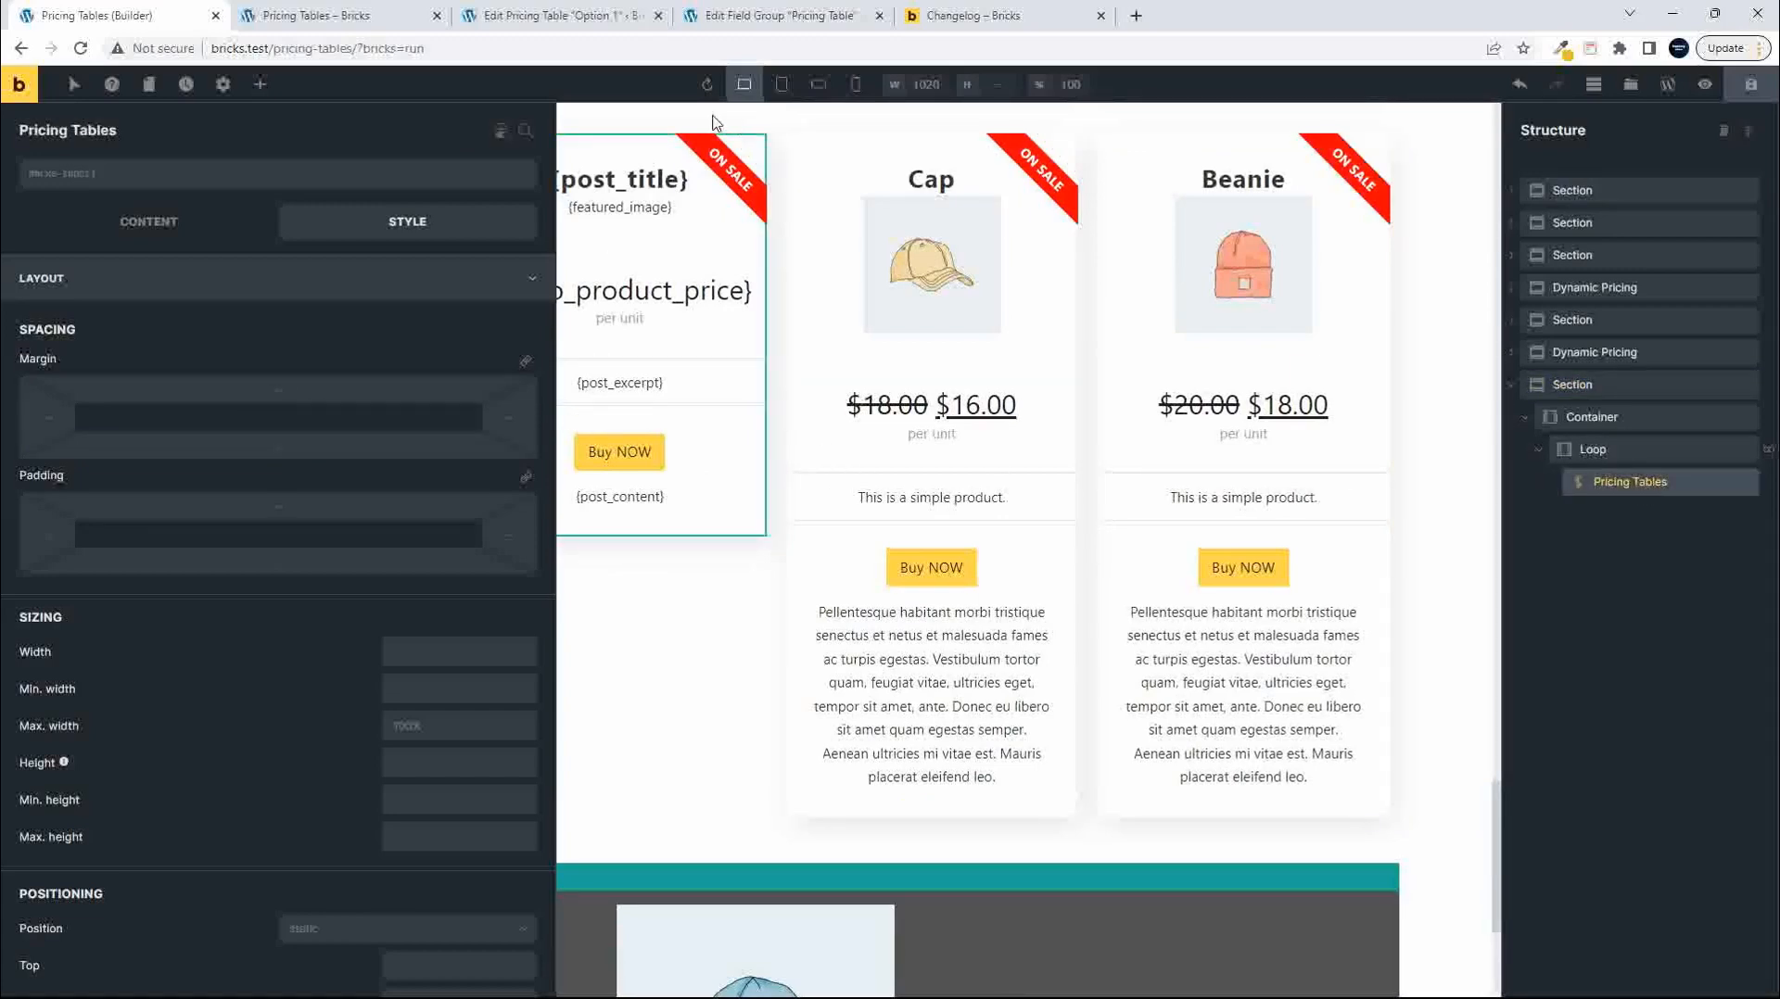
click(386, 15)
scroll(967, 603, down, 3)
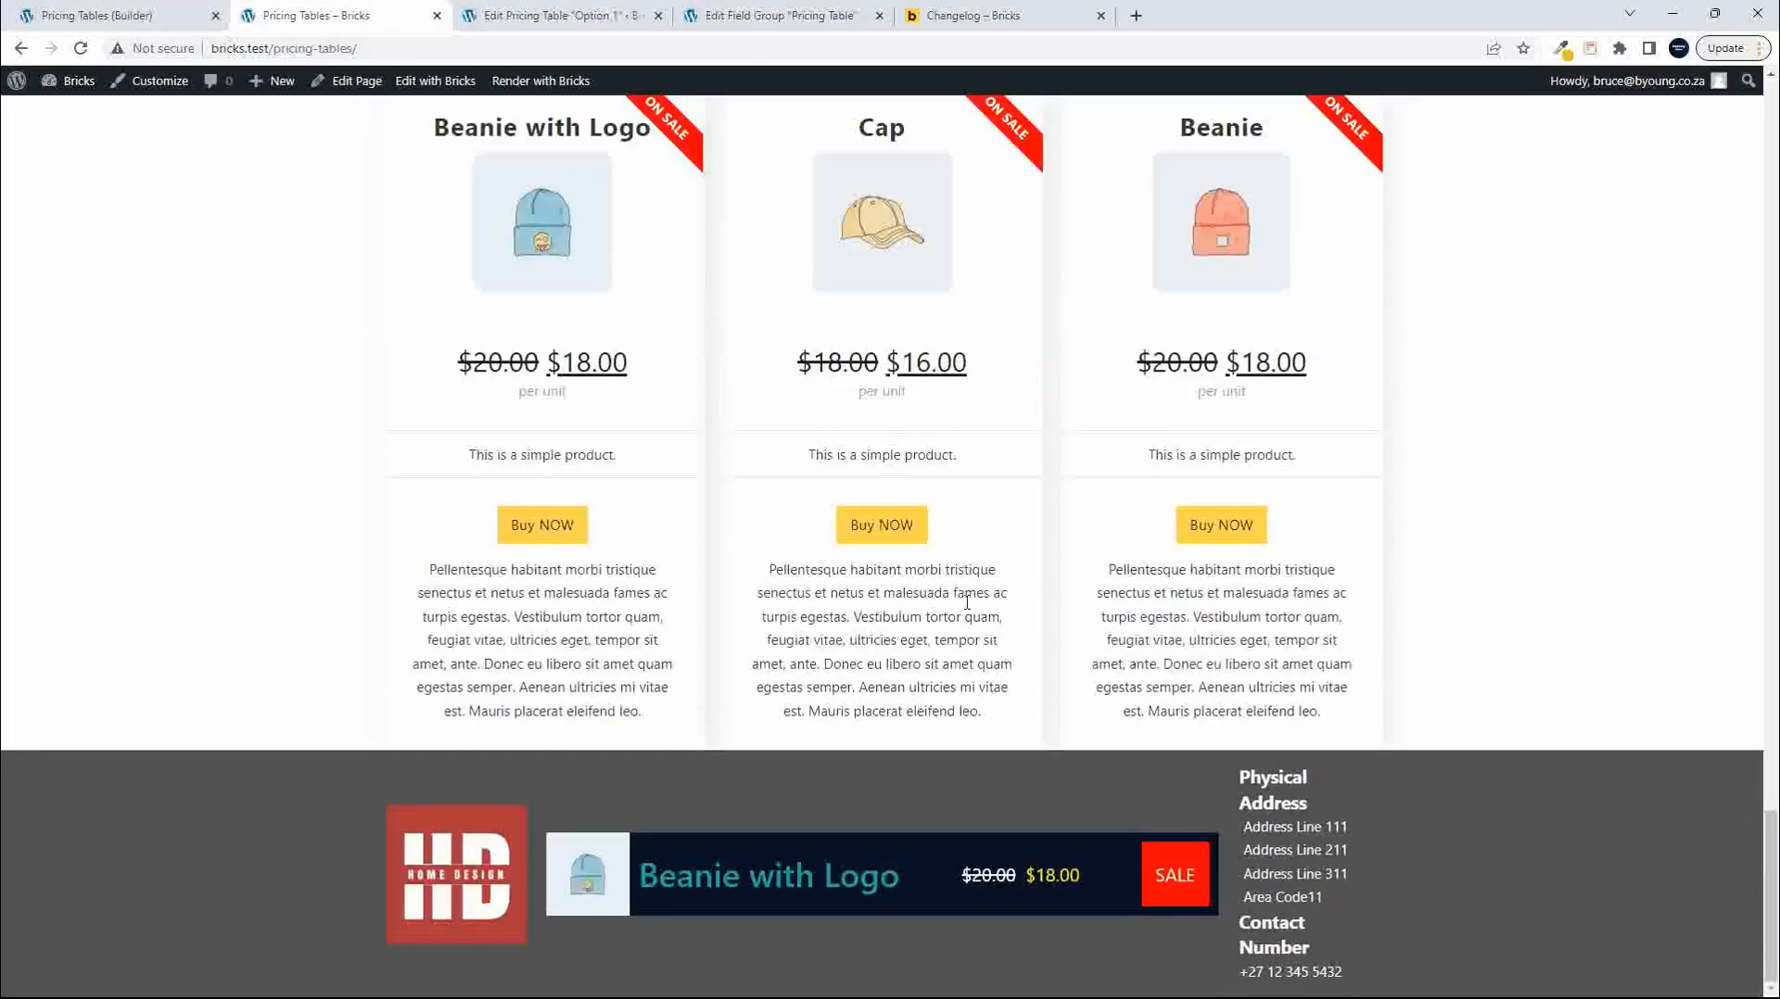
right_click(1587, 395)
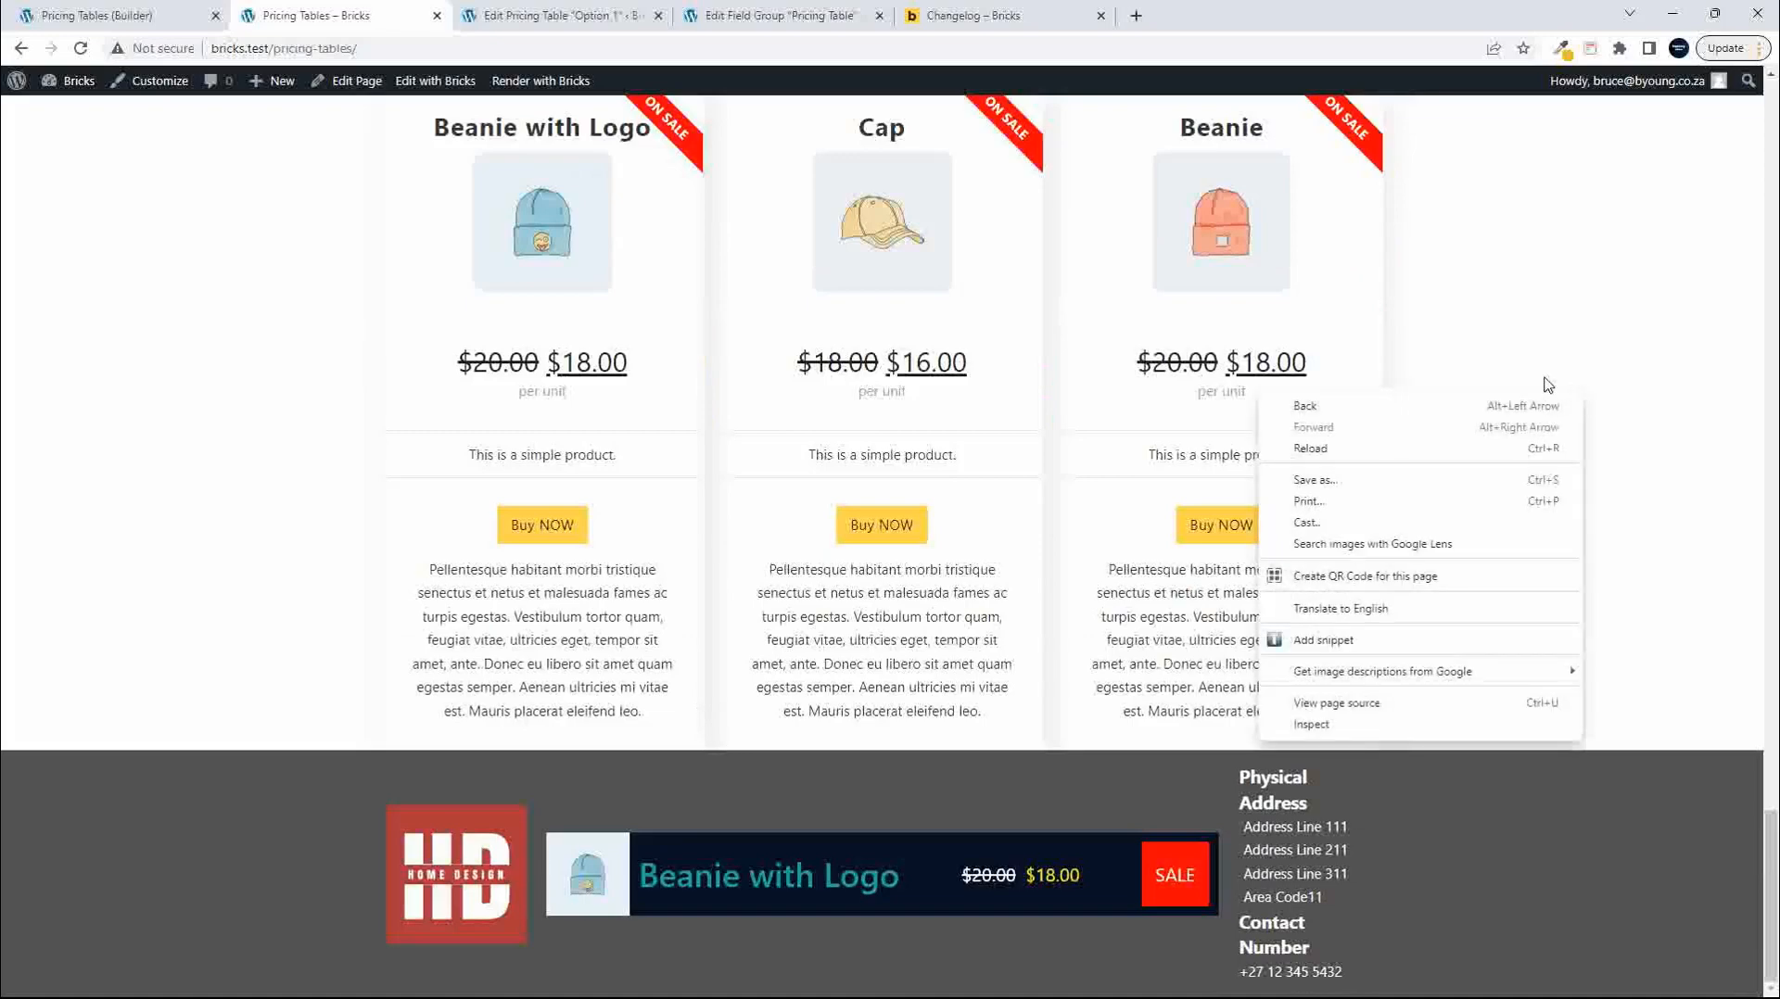
click(1311, 724)
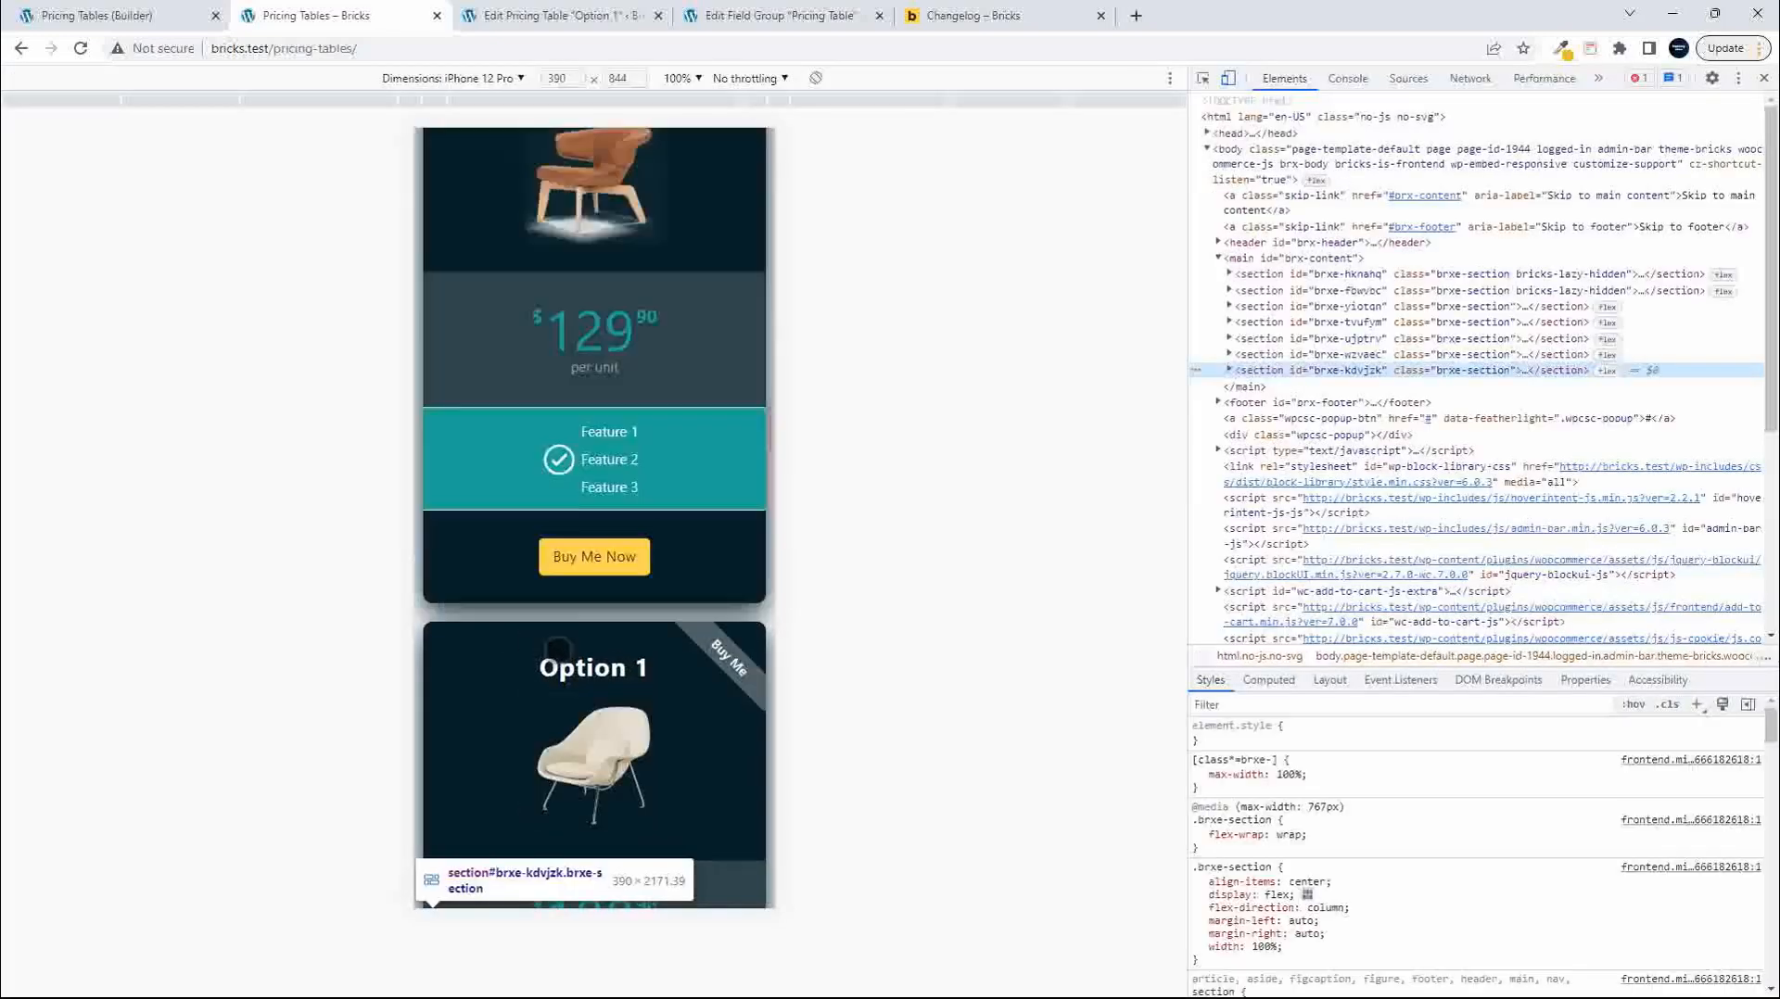
scroll(557, 648, down, 15)
scroll(557, 651, up, 2)
scroll(558, 651, down, 11)
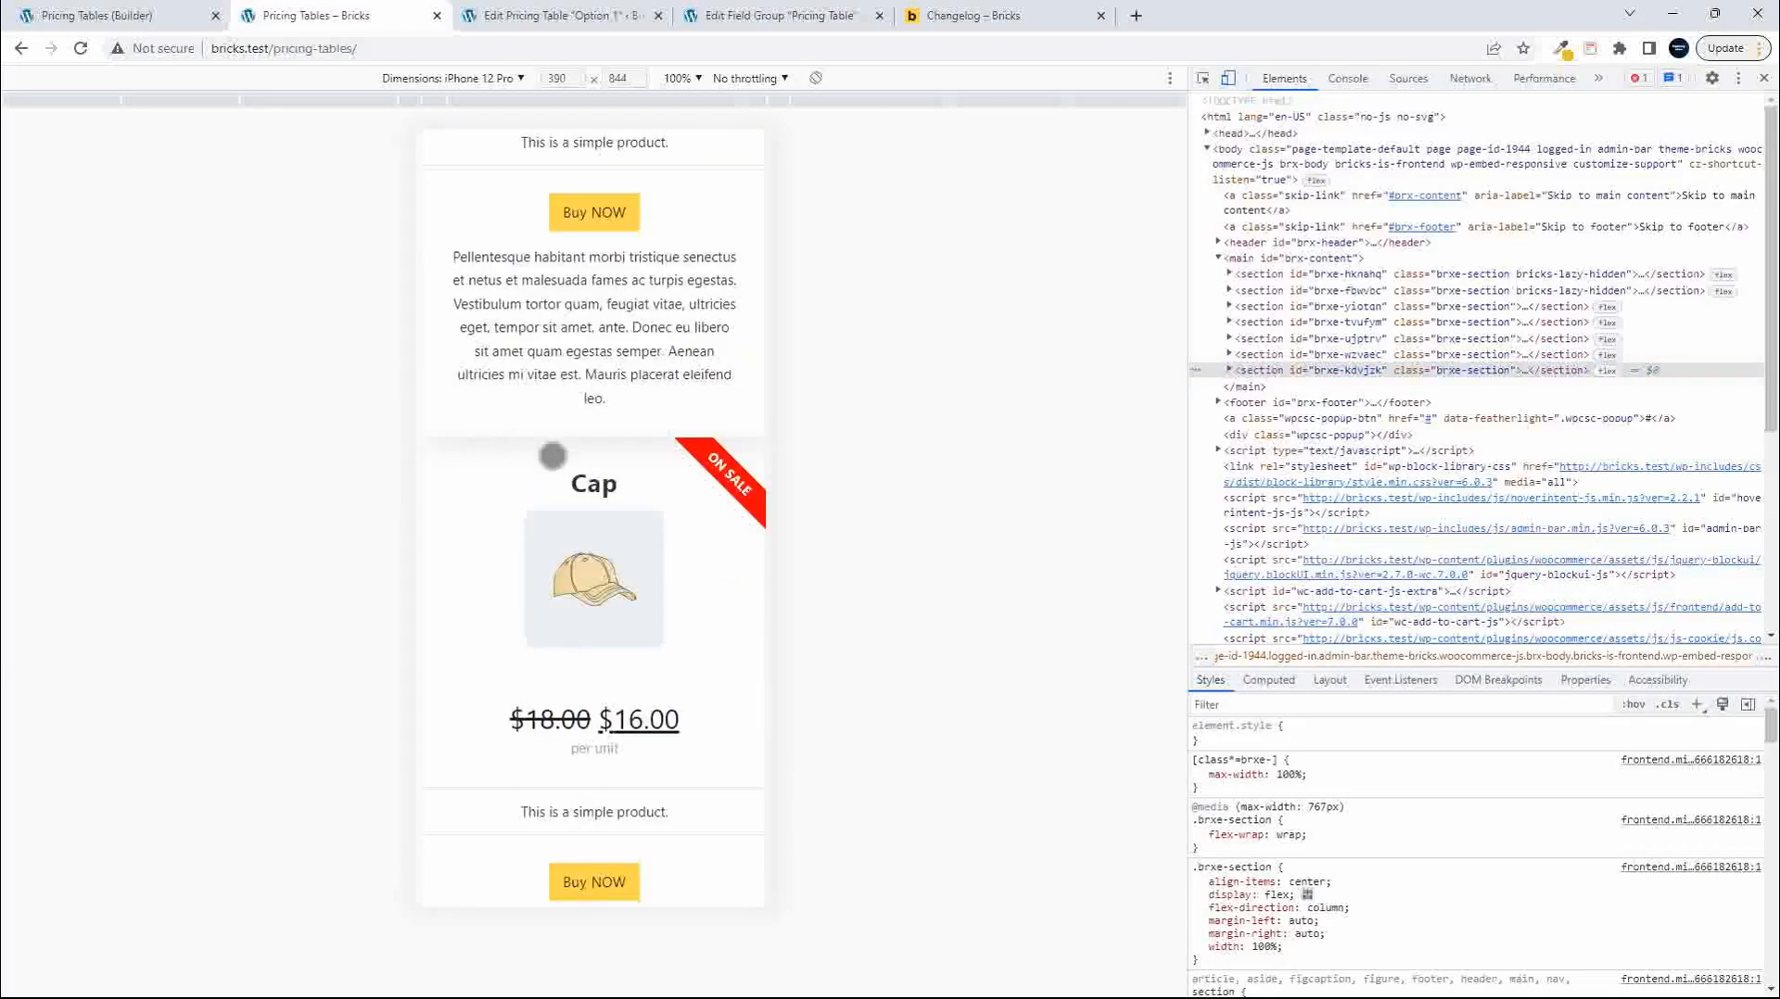
Set the bottom margin of the looped Pricing Tables element to 20 and save the builder changes.
click(102, 15)
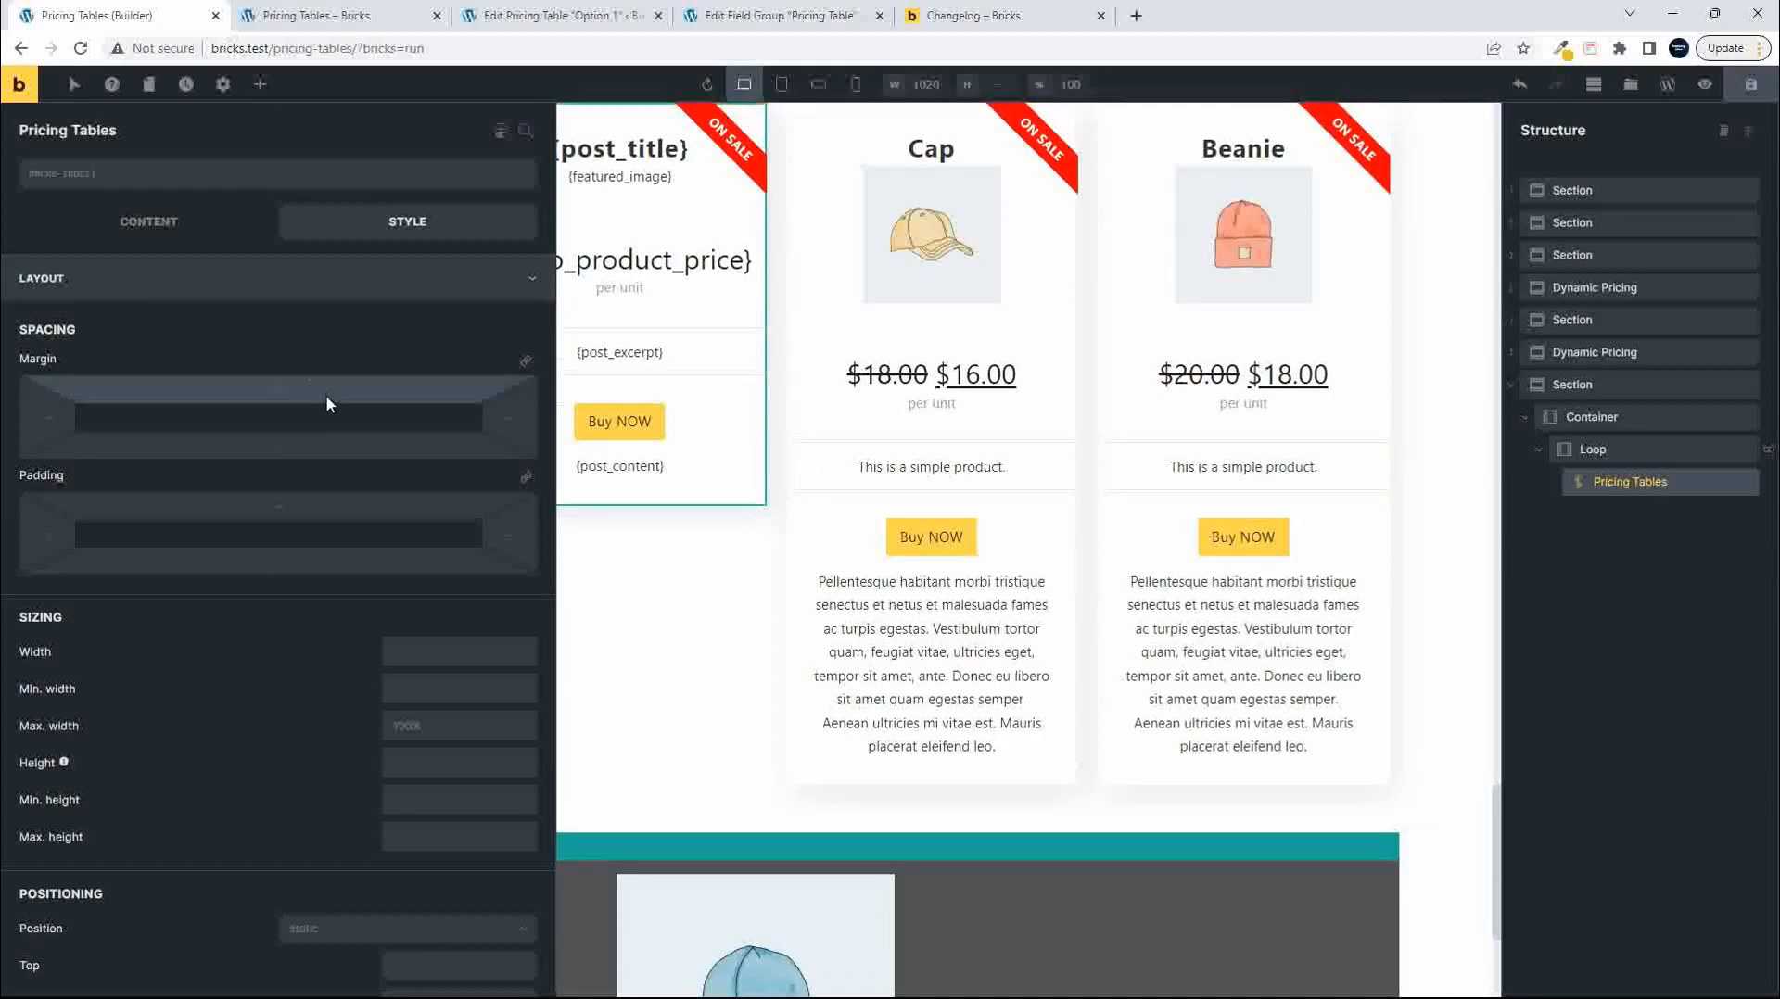
click(259, 449)
text(20)
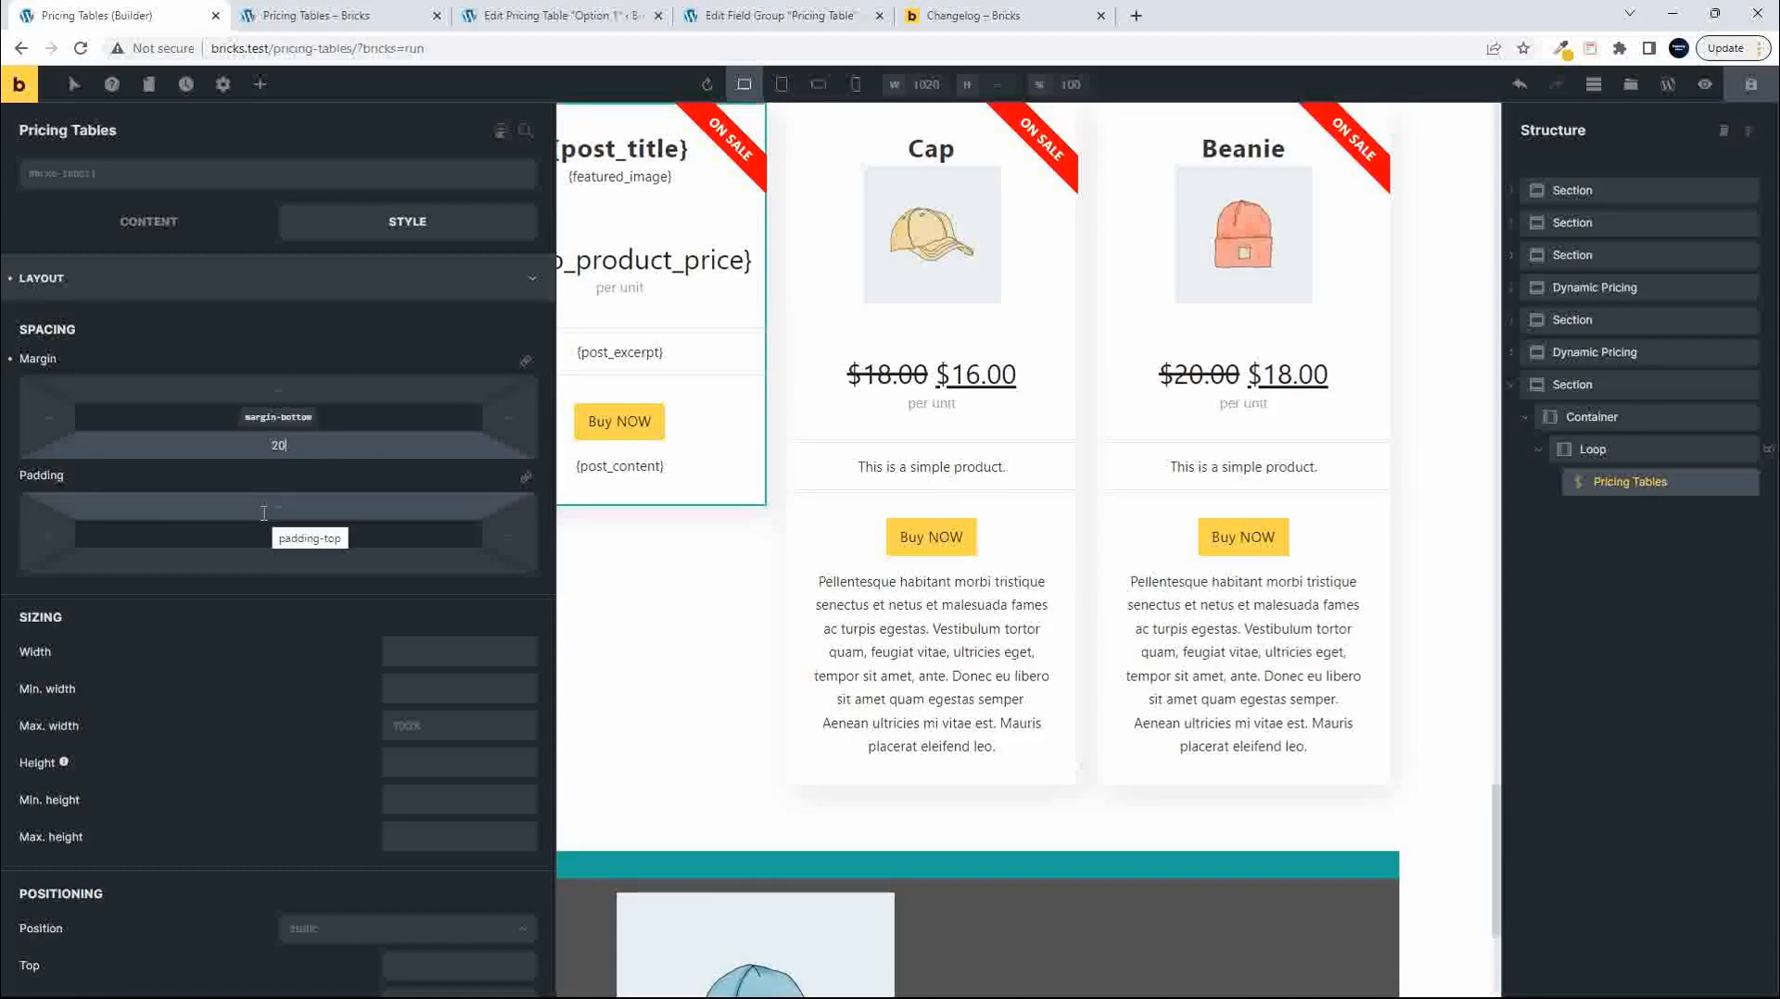
click(1757, 87)
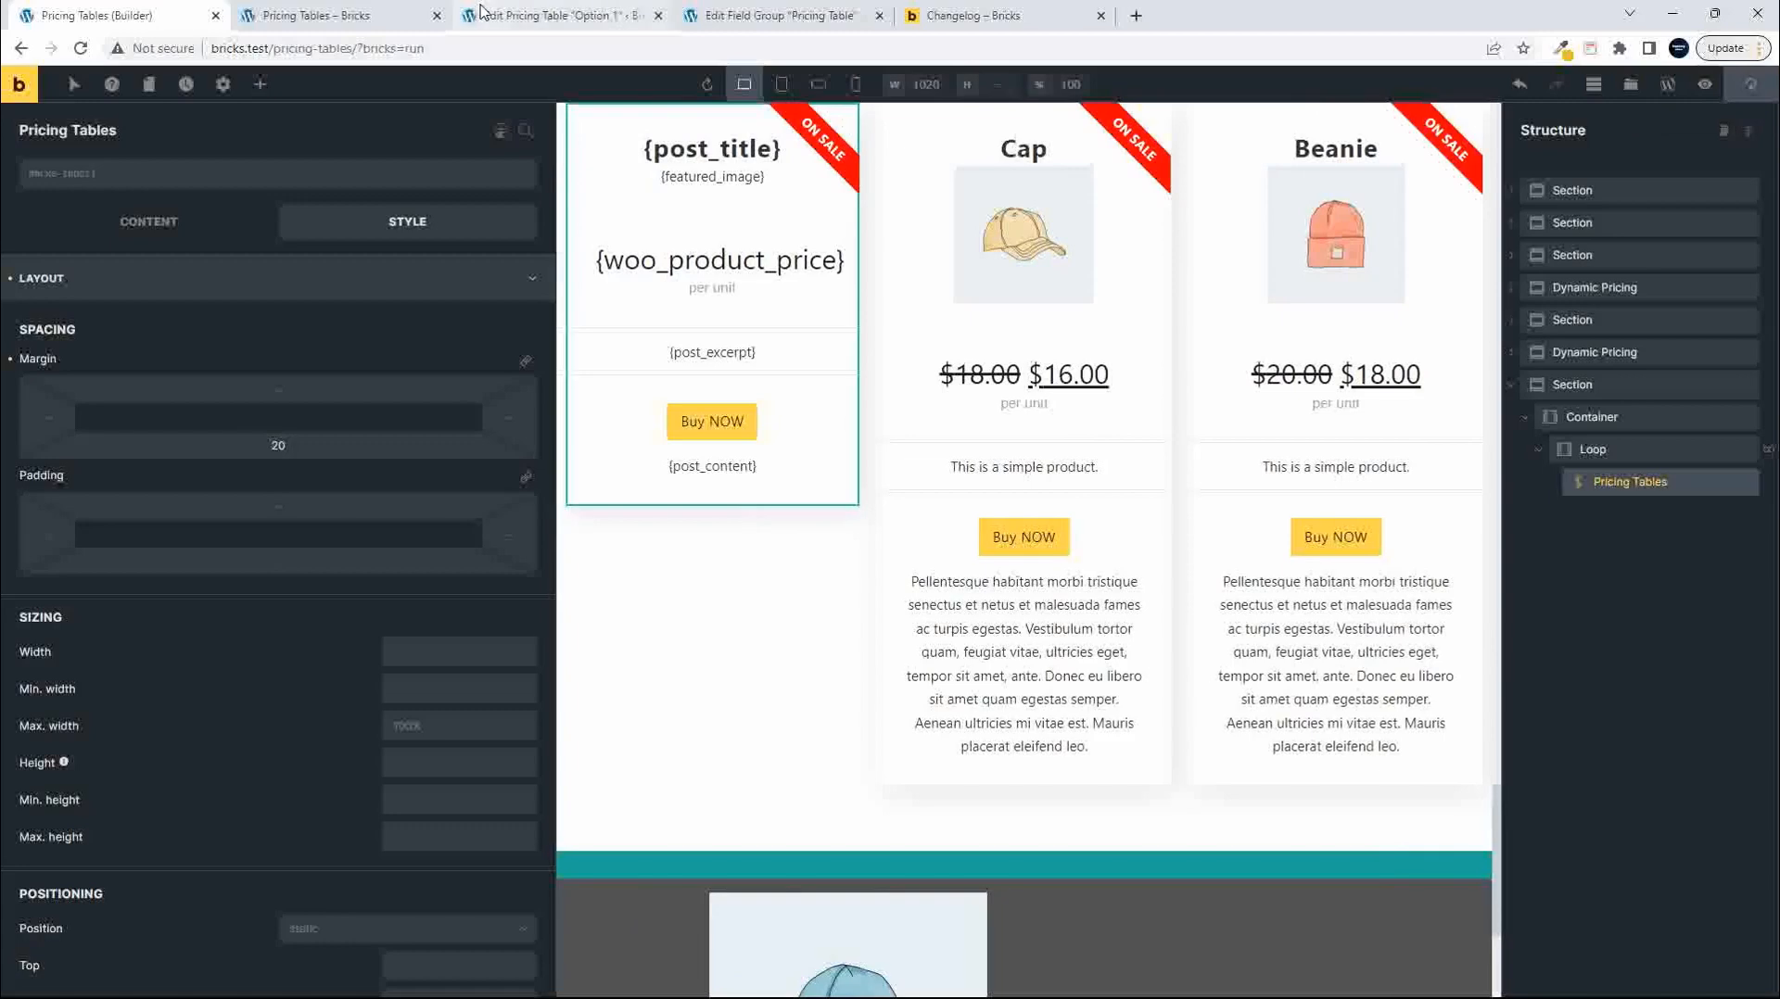
Reload the front-end page, check the spacing between the stacked tables in the mobile preview, and close the developer tools.
click(298, 17)
click(81, 49)
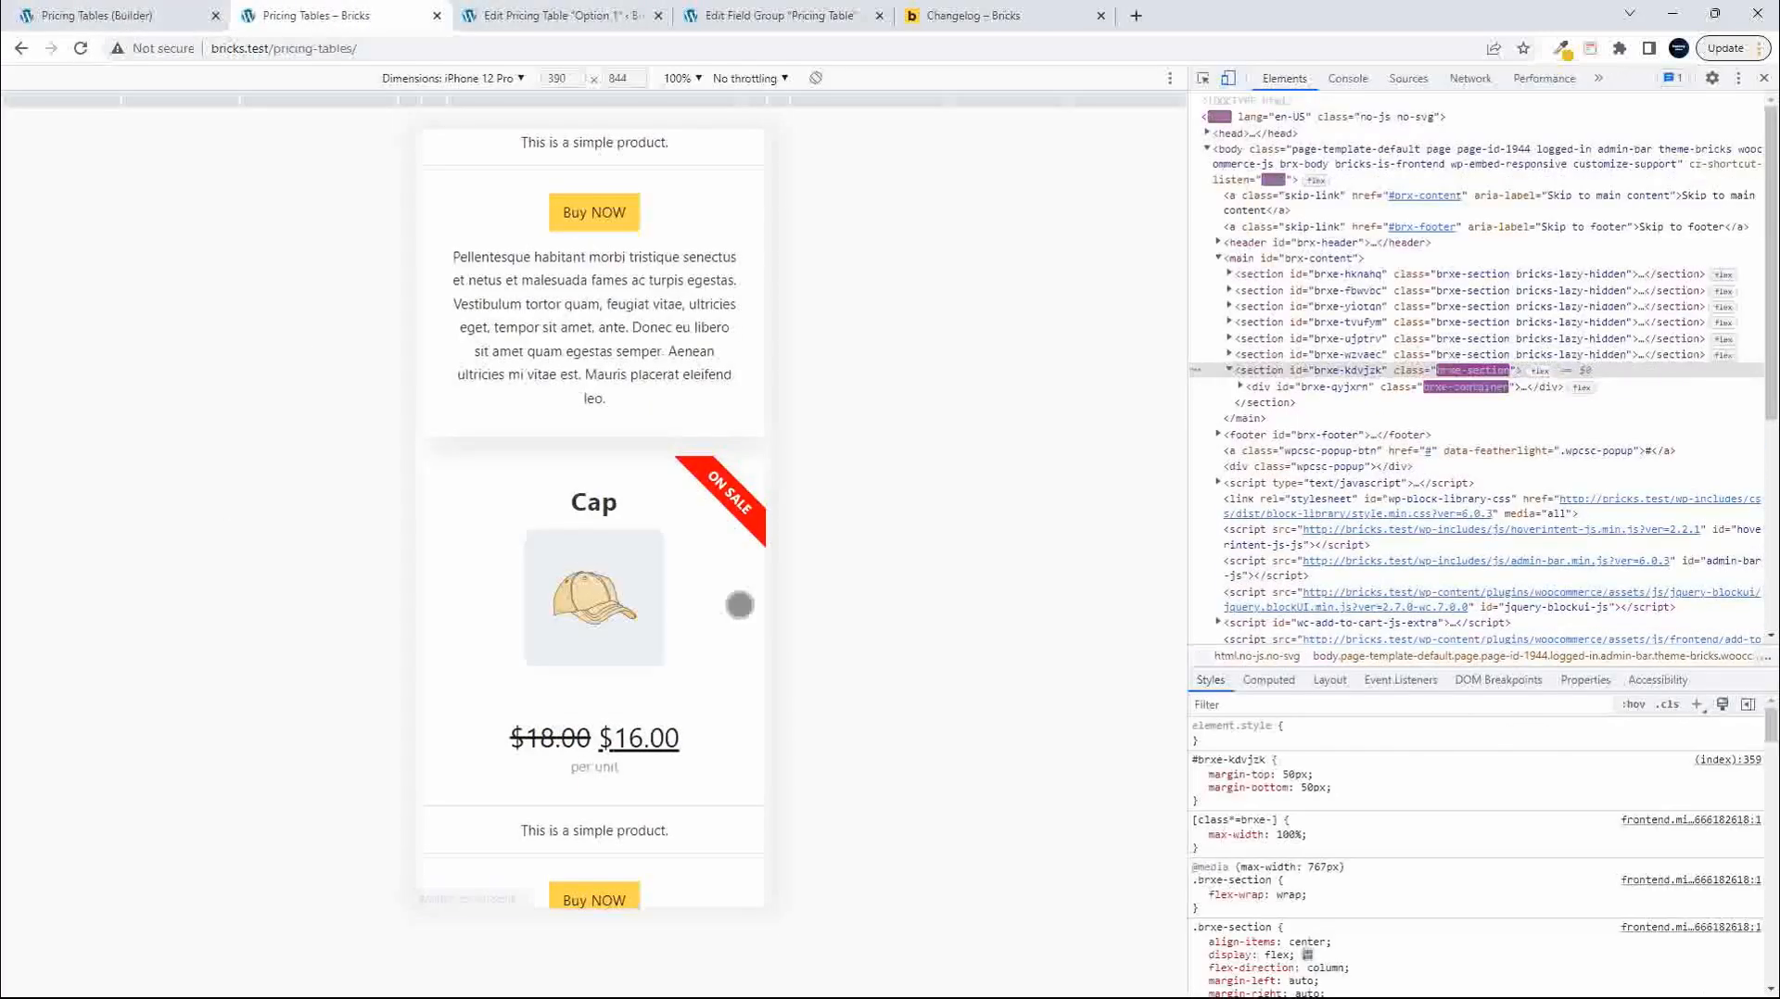
scroll(564, 463, down, 9)
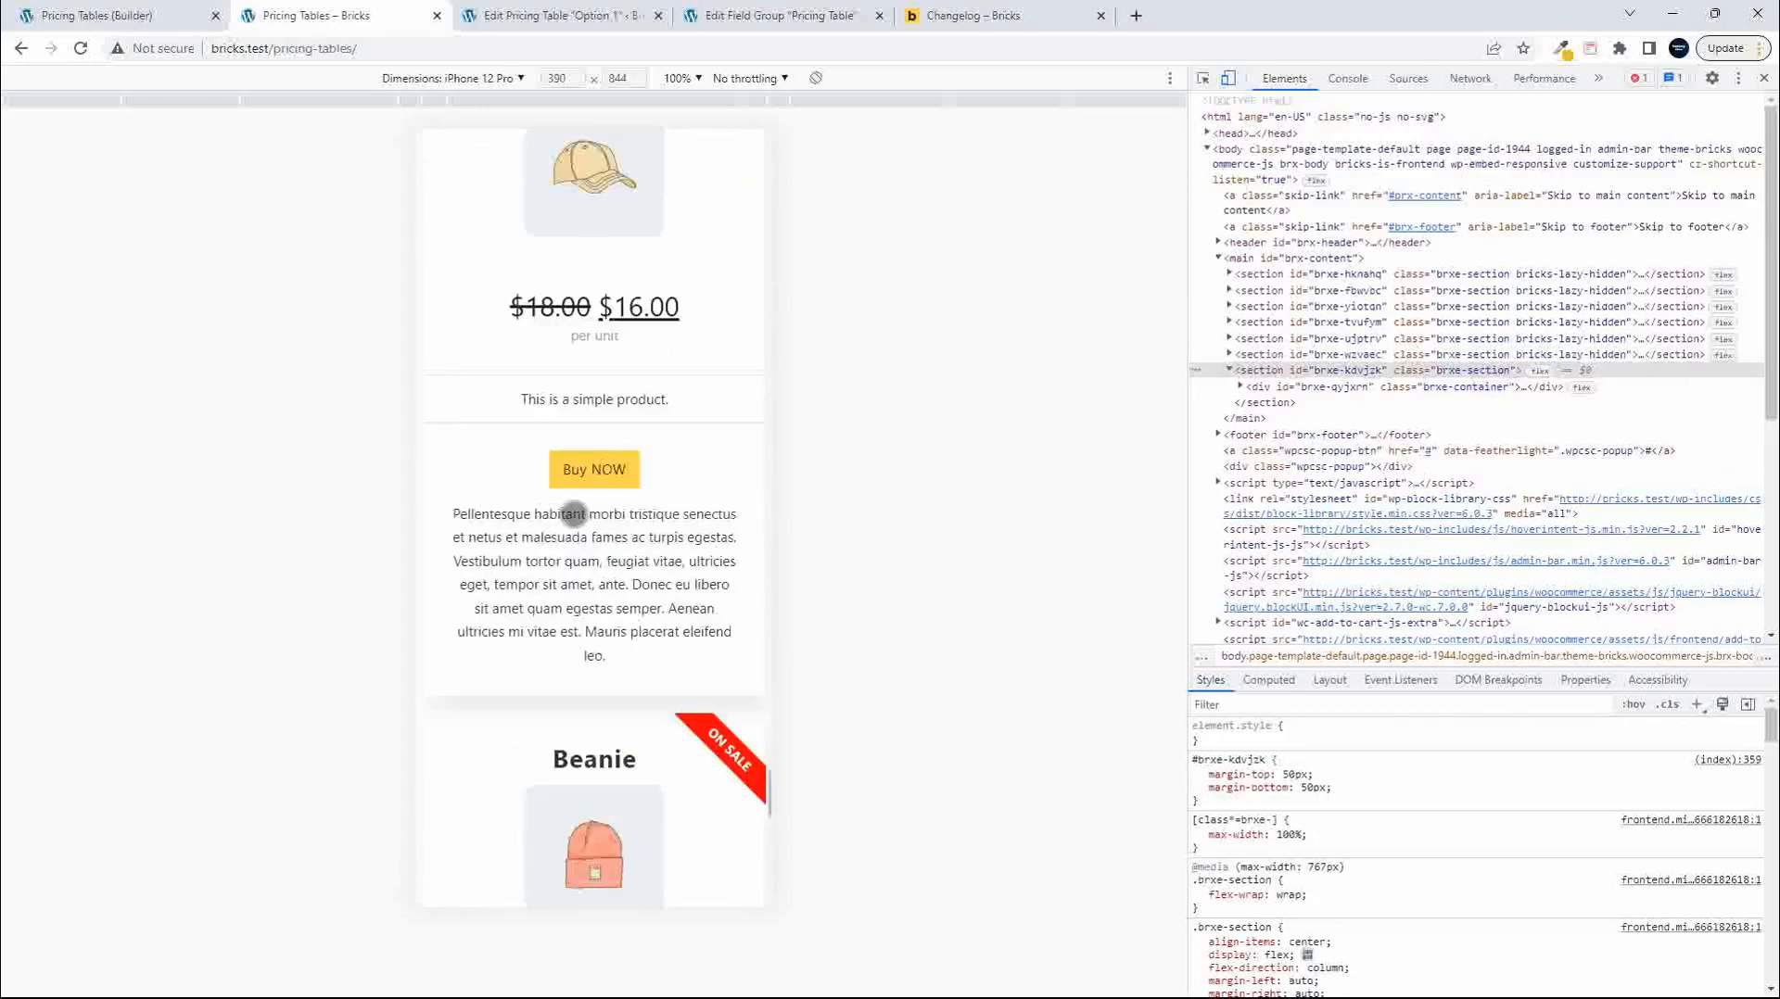
scroll(583, 541, down, 3)
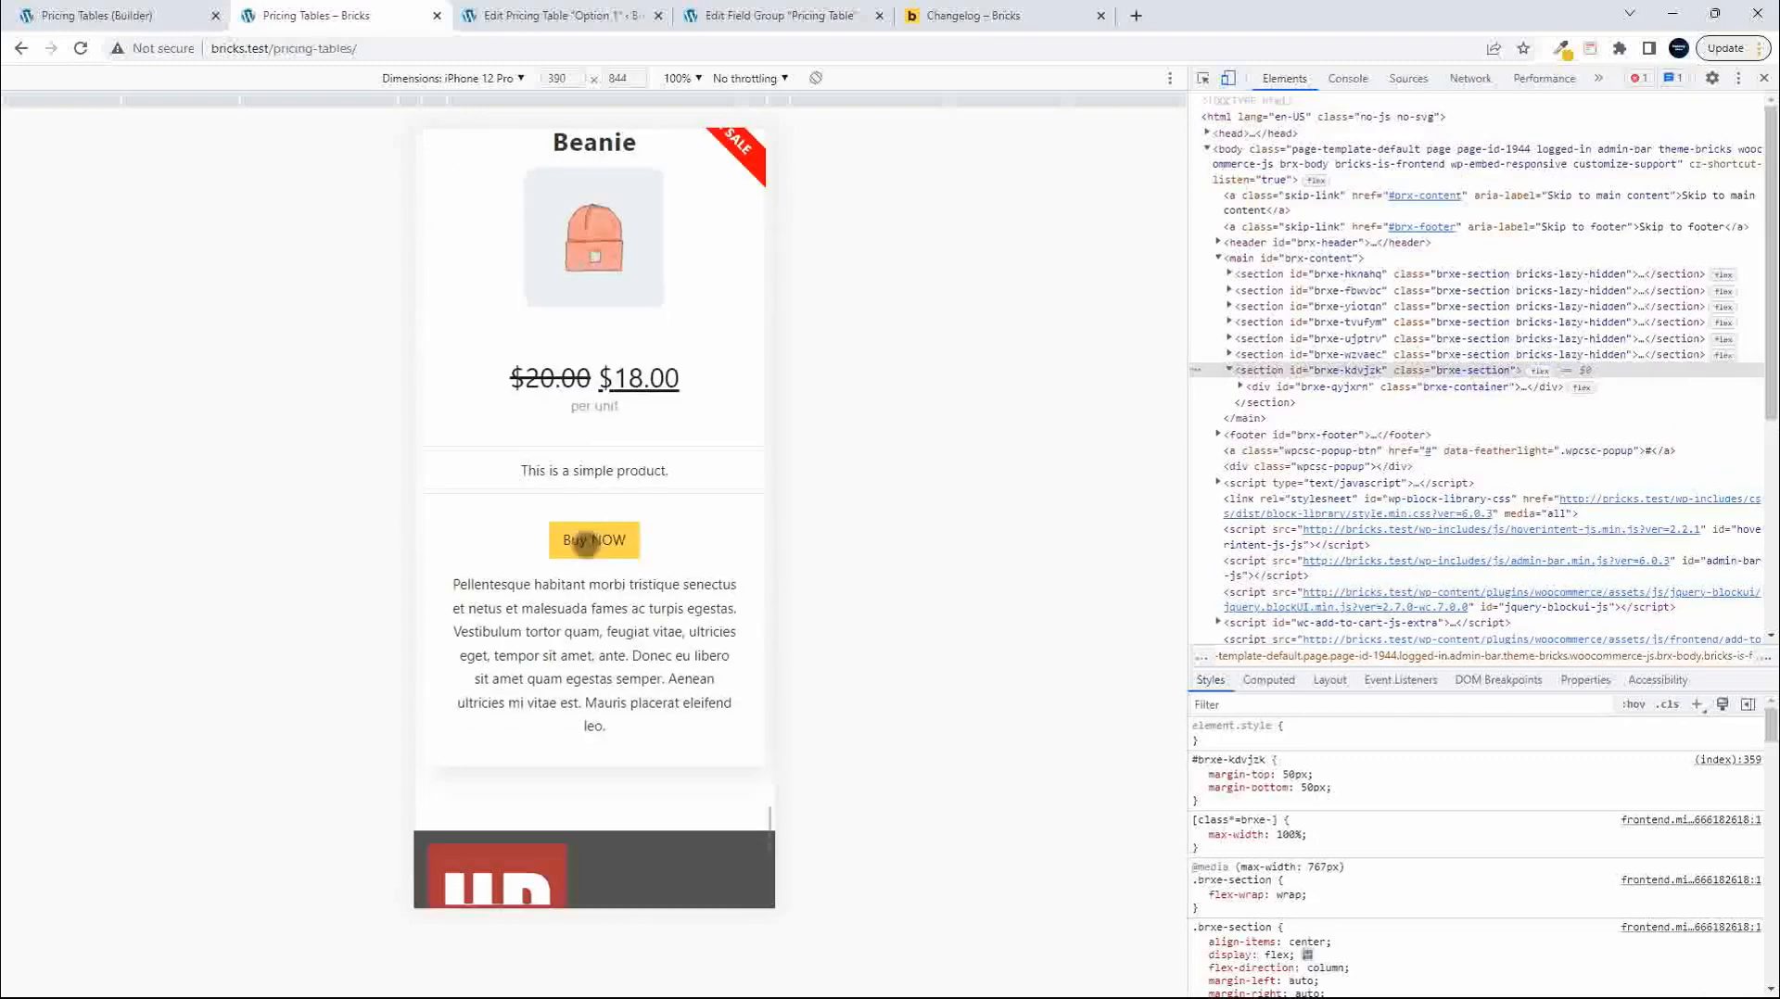
scroll(556, 426, up, 3)
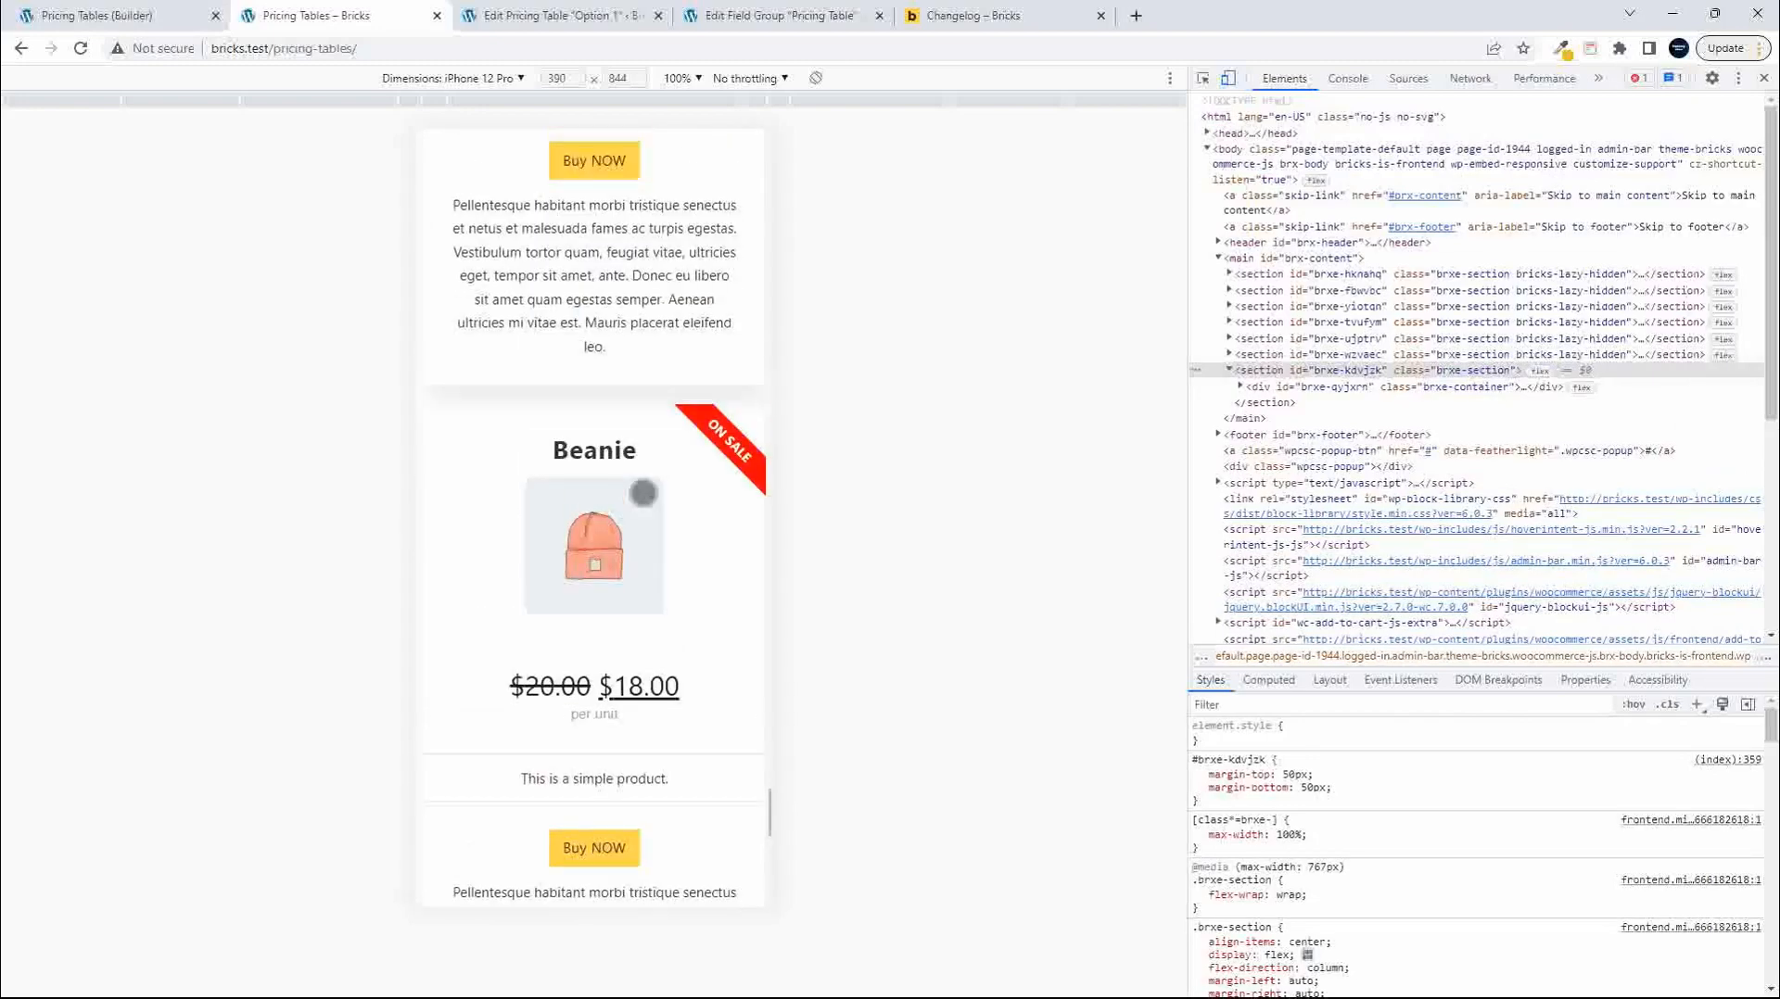
click(1764, 78)
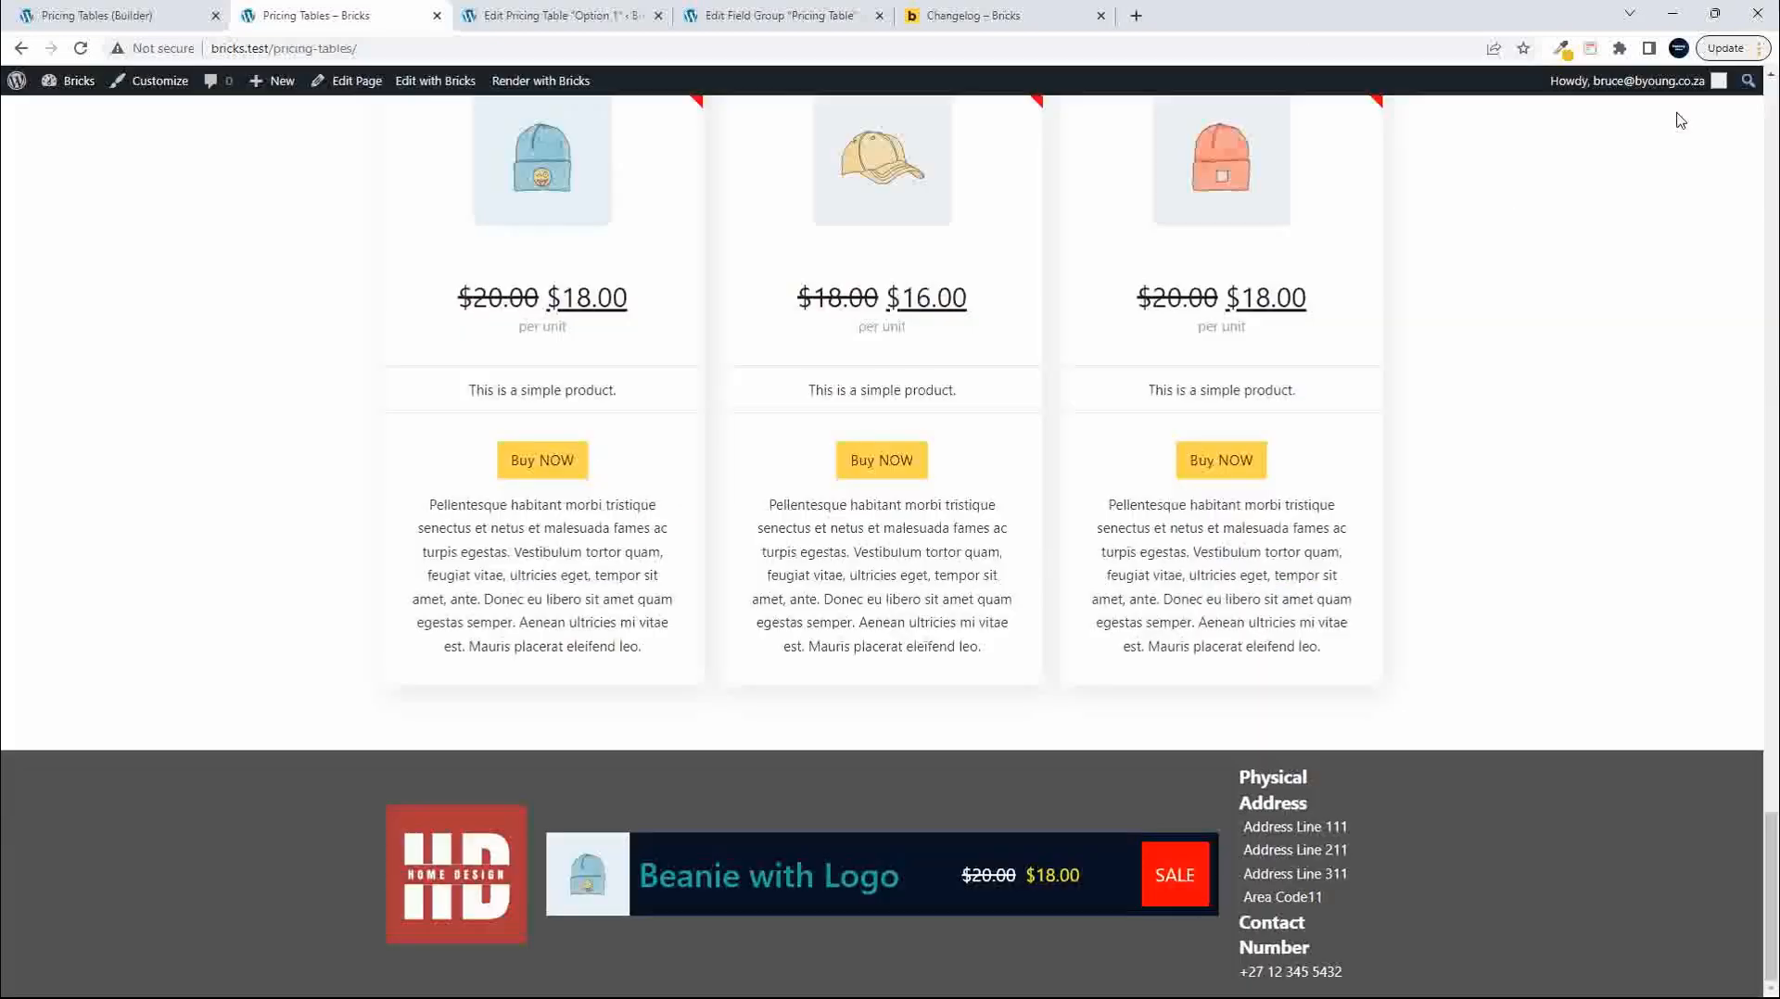
Compare the layout and styling of the dark and light sale pricing tables on the desktop front-end page.
scroll(689, 392, up, 3)
scroll(677, 389, down, 2)
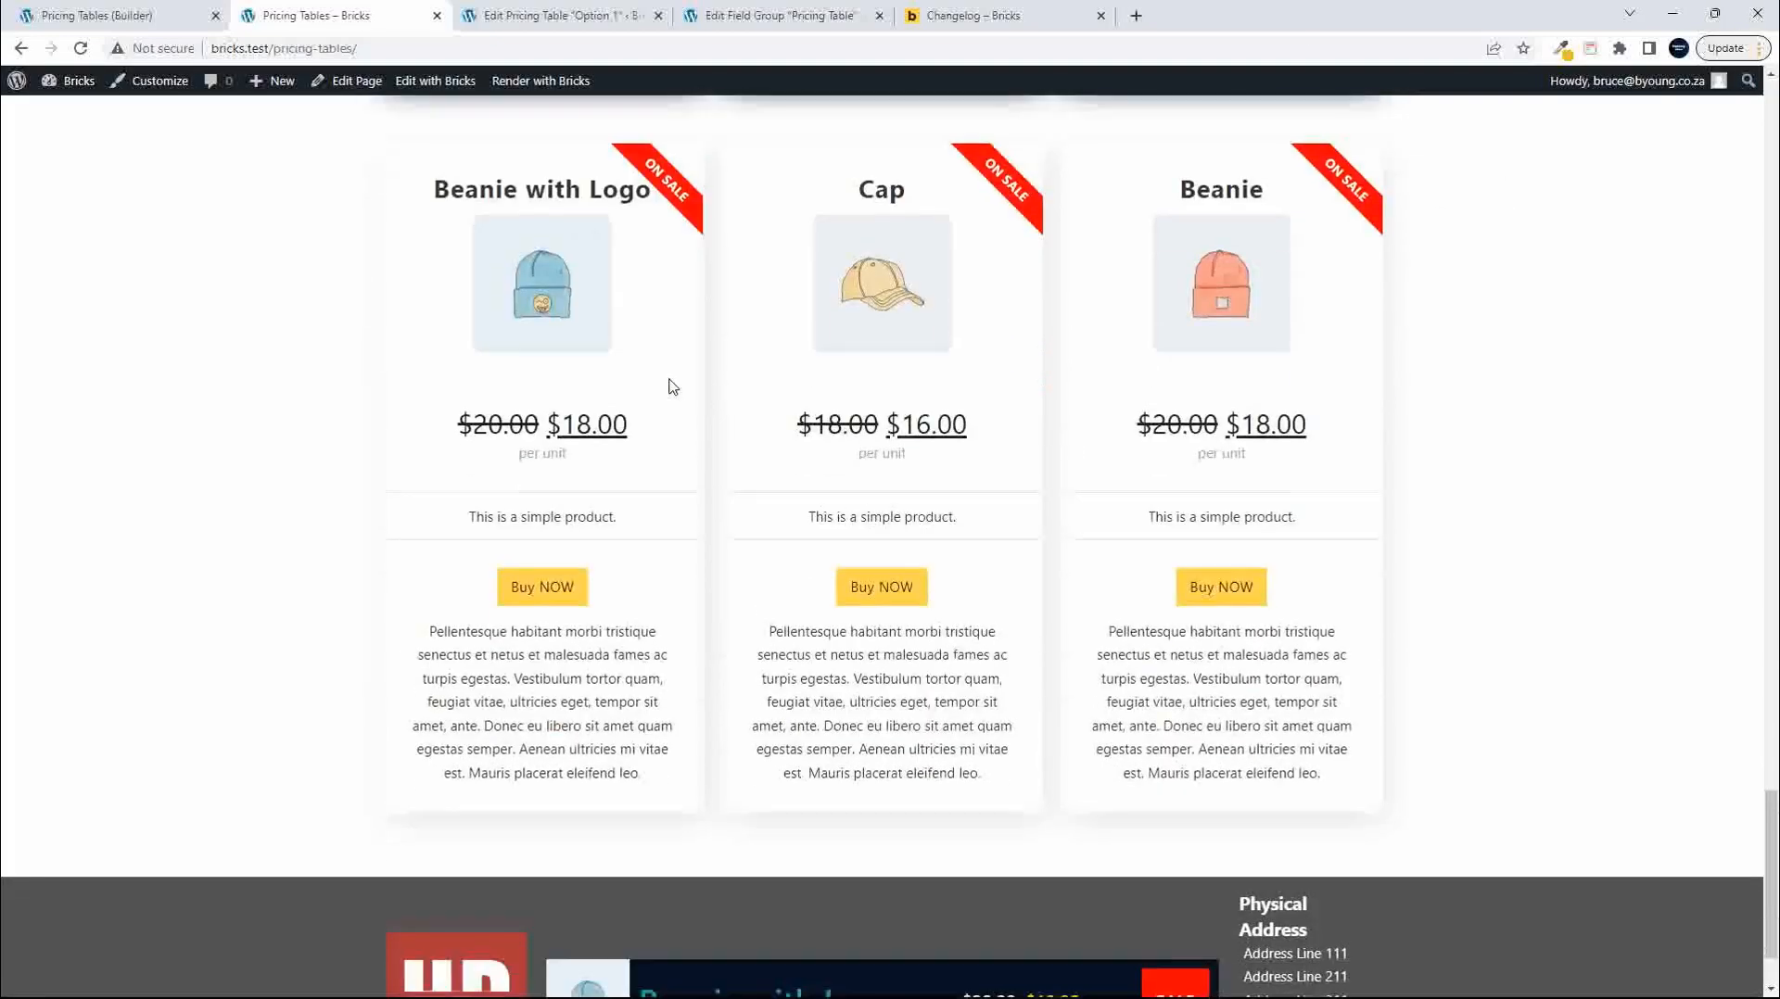
scroll(918, 342, up, 1)
scroll(916, 341, up, 7)
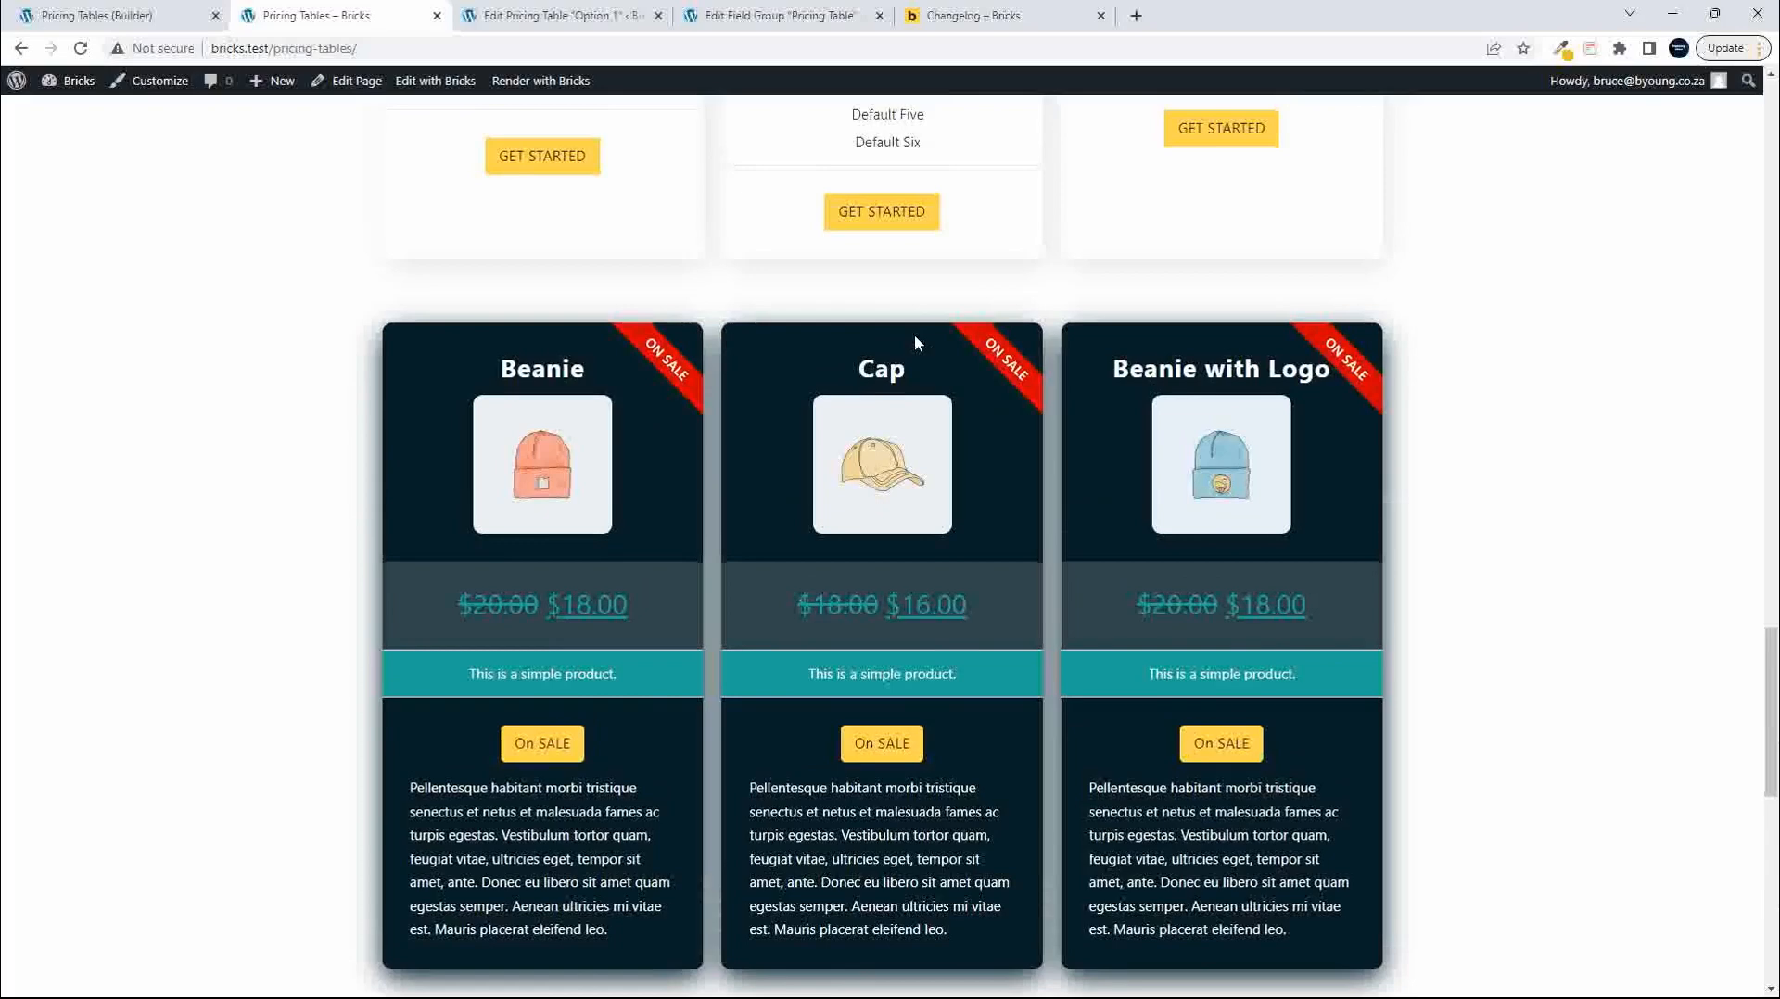
scroll(914, 336, down, 1)
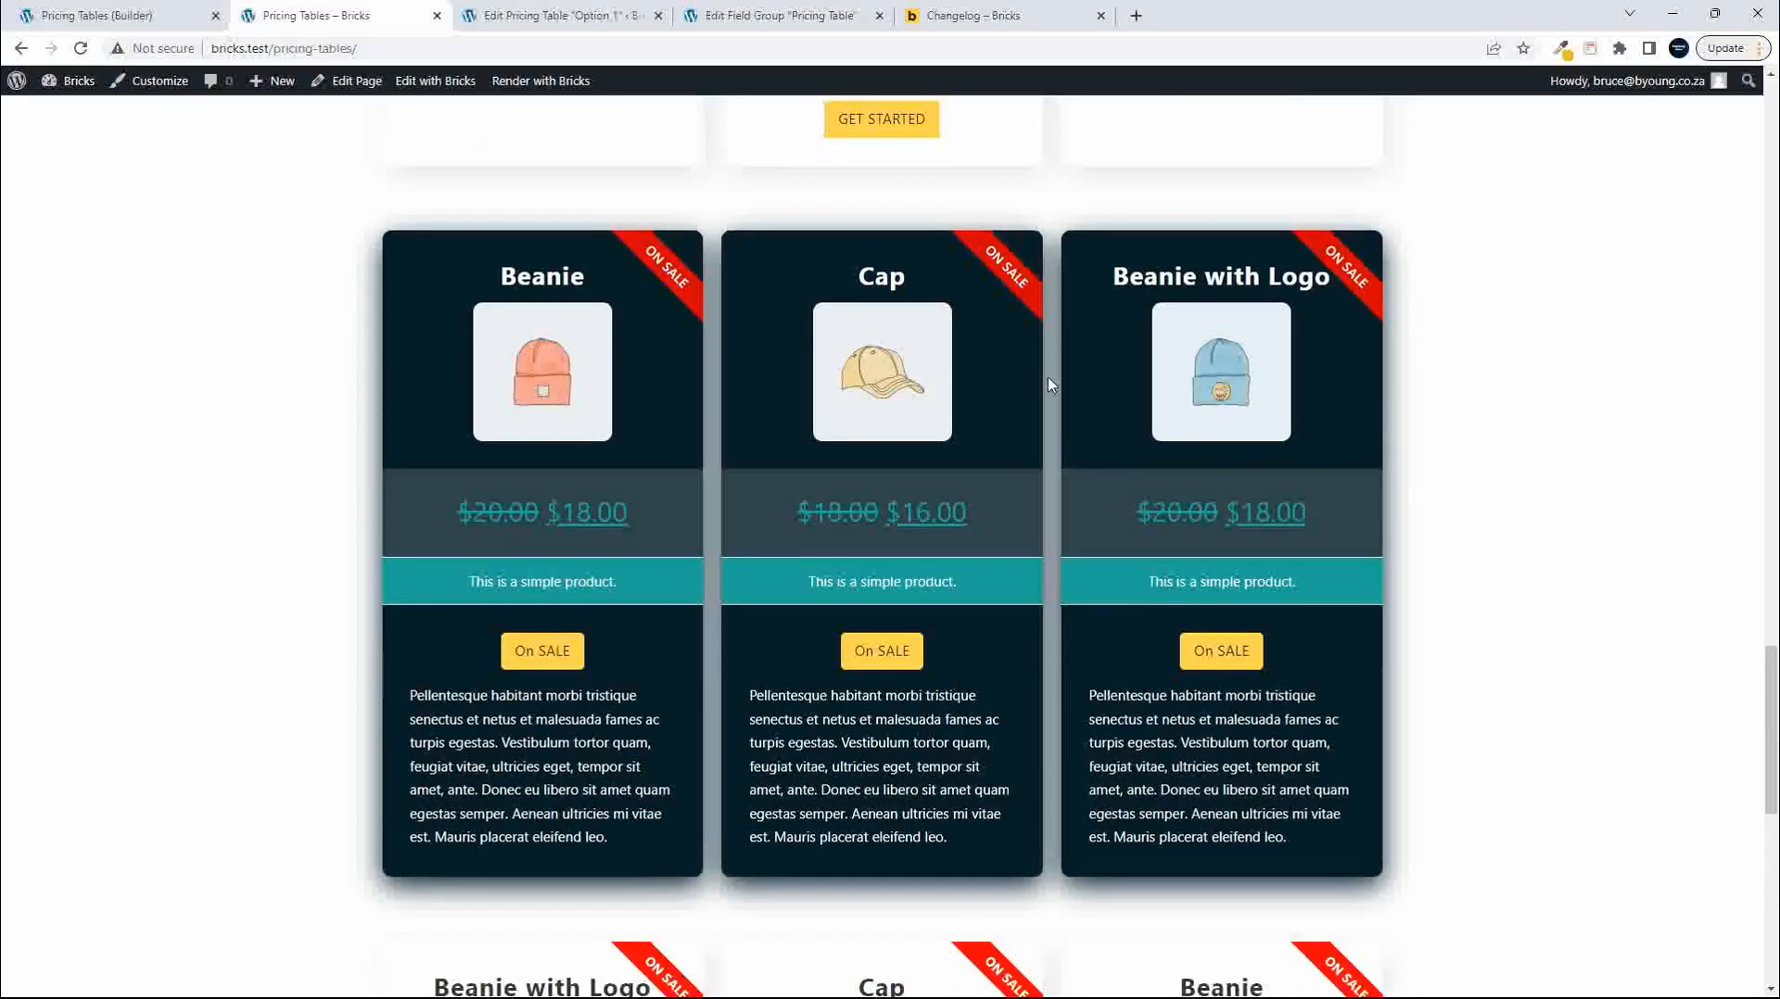
scroll(1012, 432, down, 8)
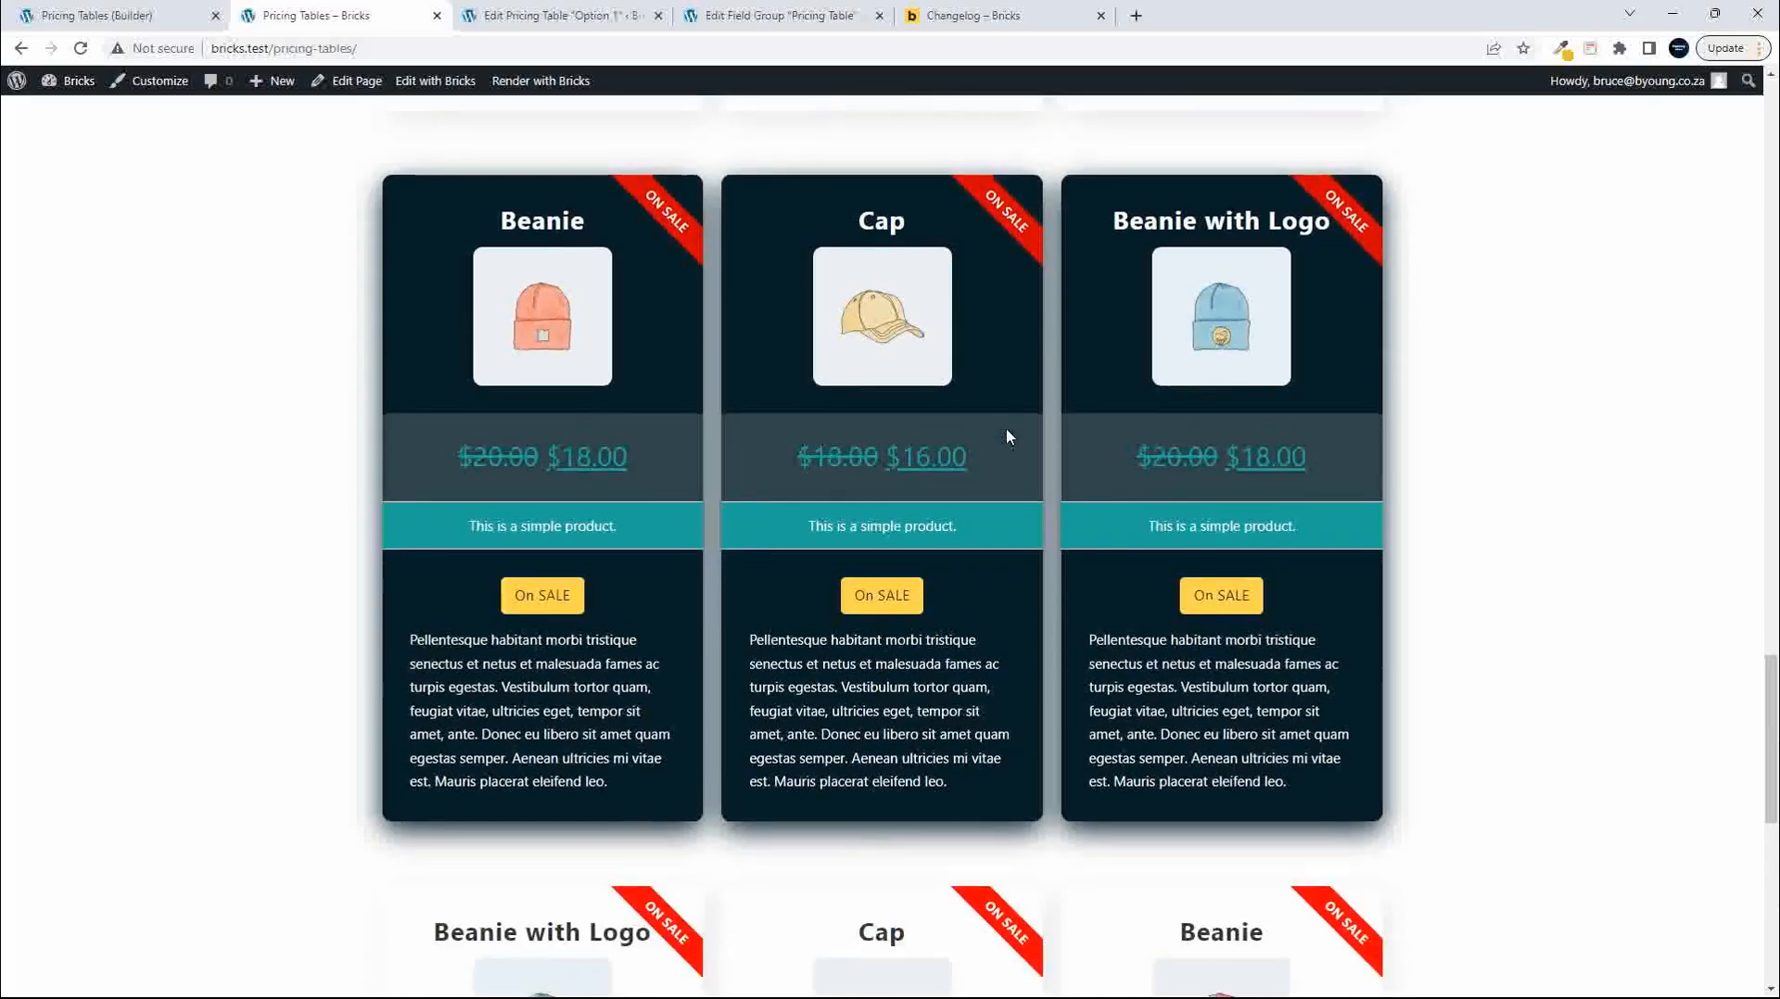
scroll(1009, 437, up, 2)
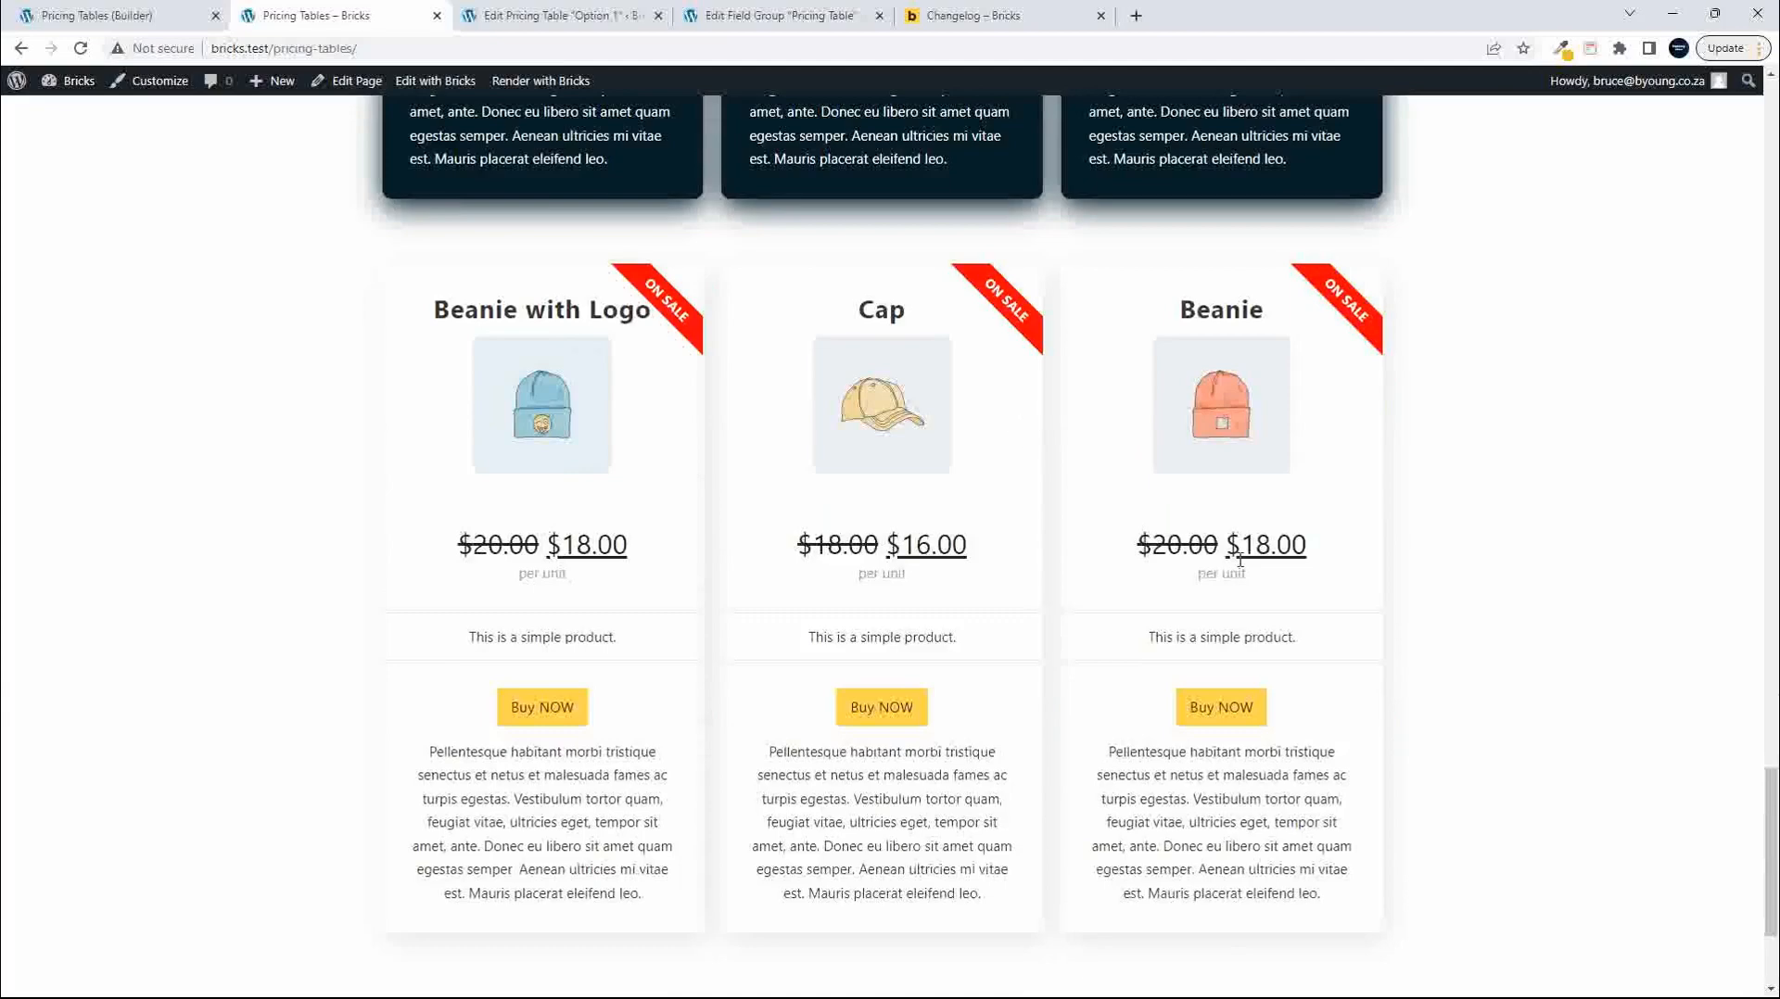
Set the background color of the looped Pricing Tables element to the dark palette color #072027.
click(158, 17)
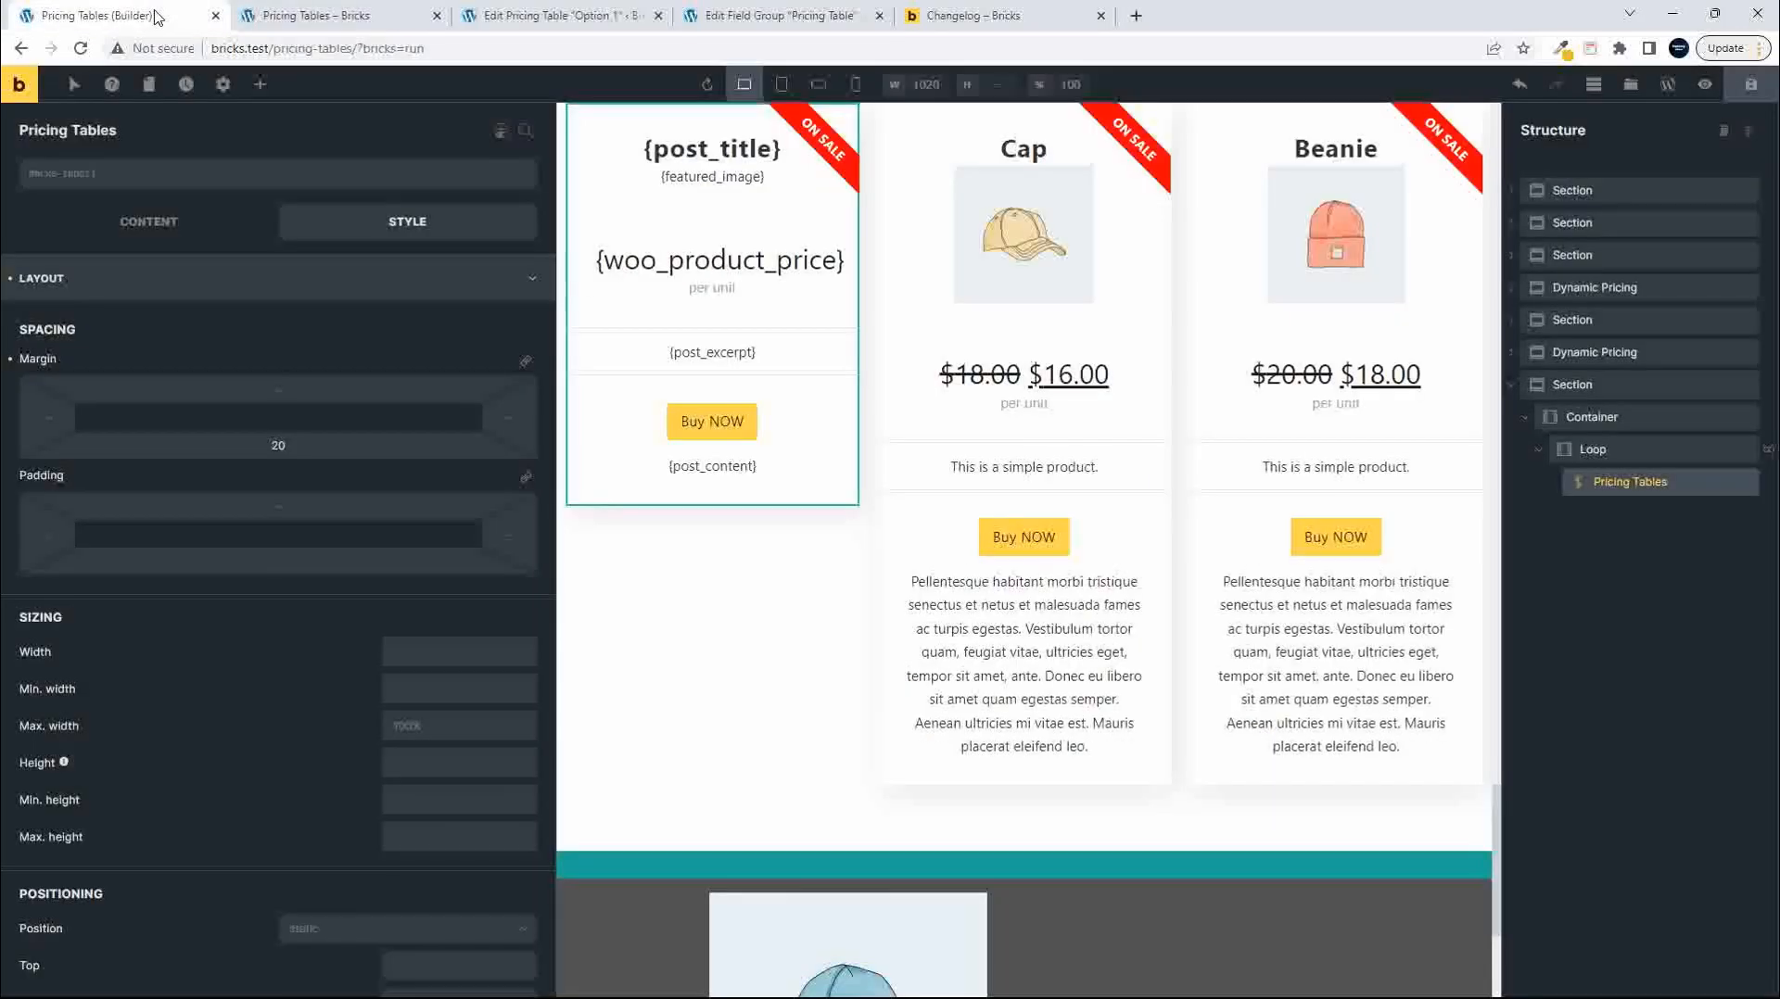
click(124, 293)
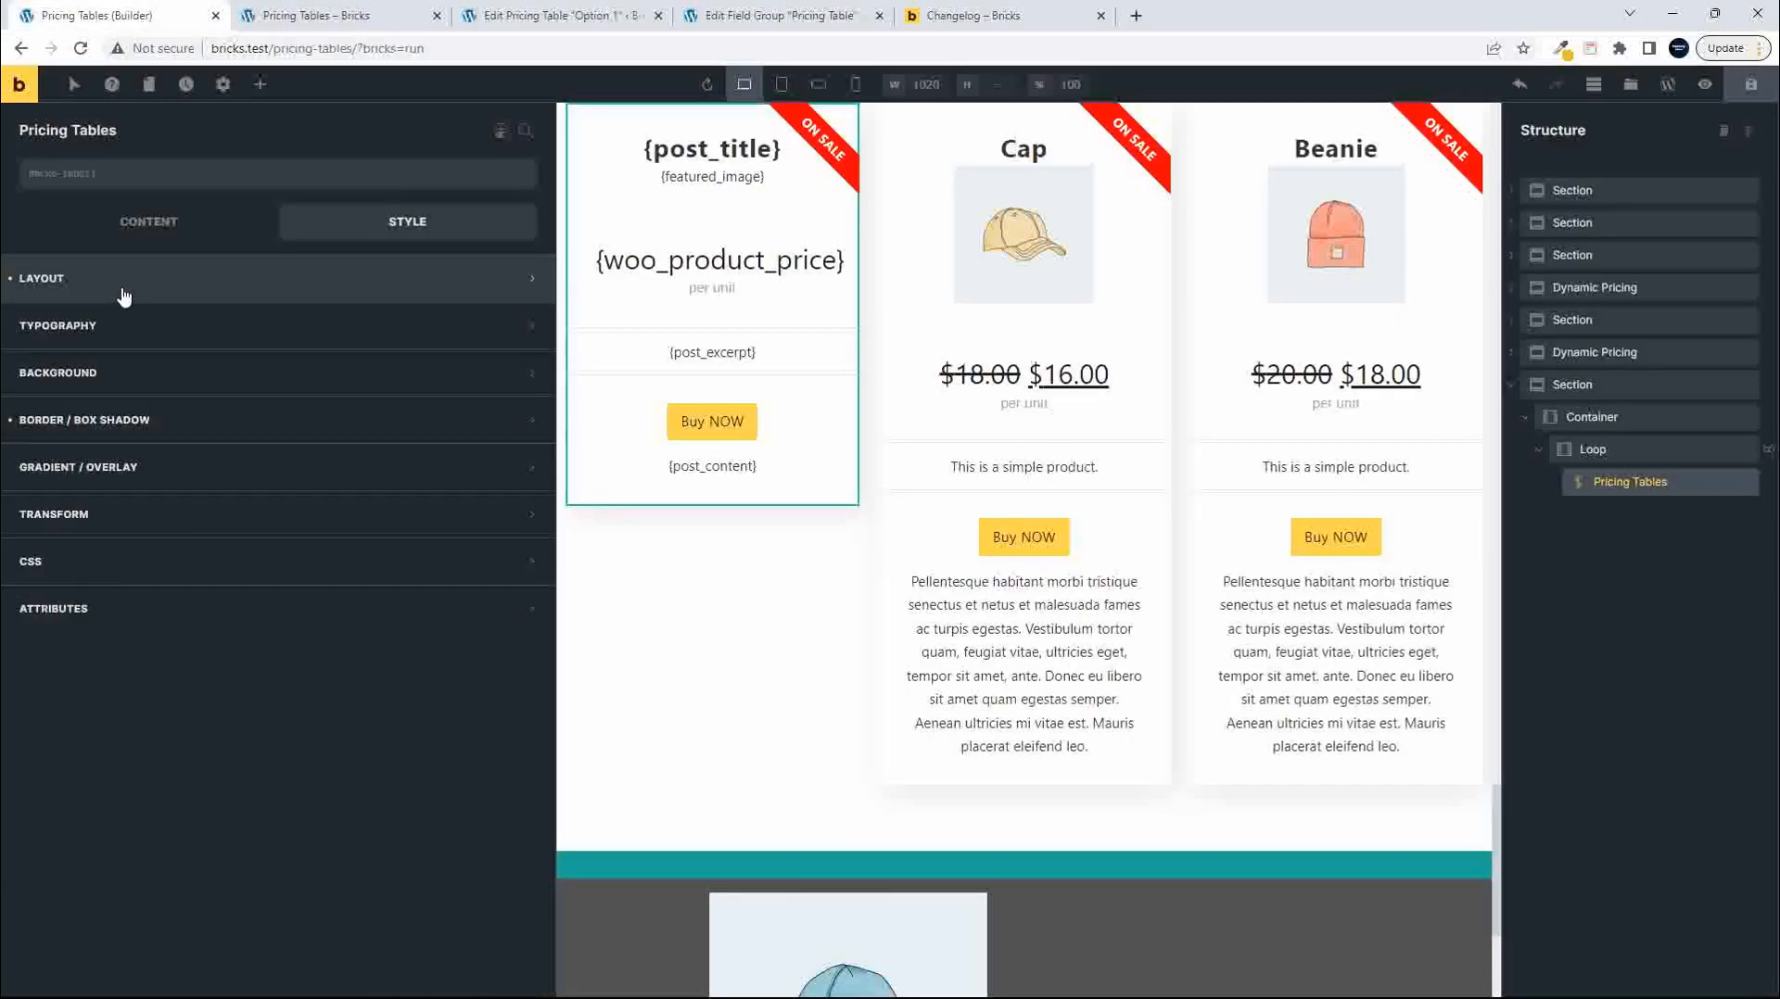
click(106, 225)
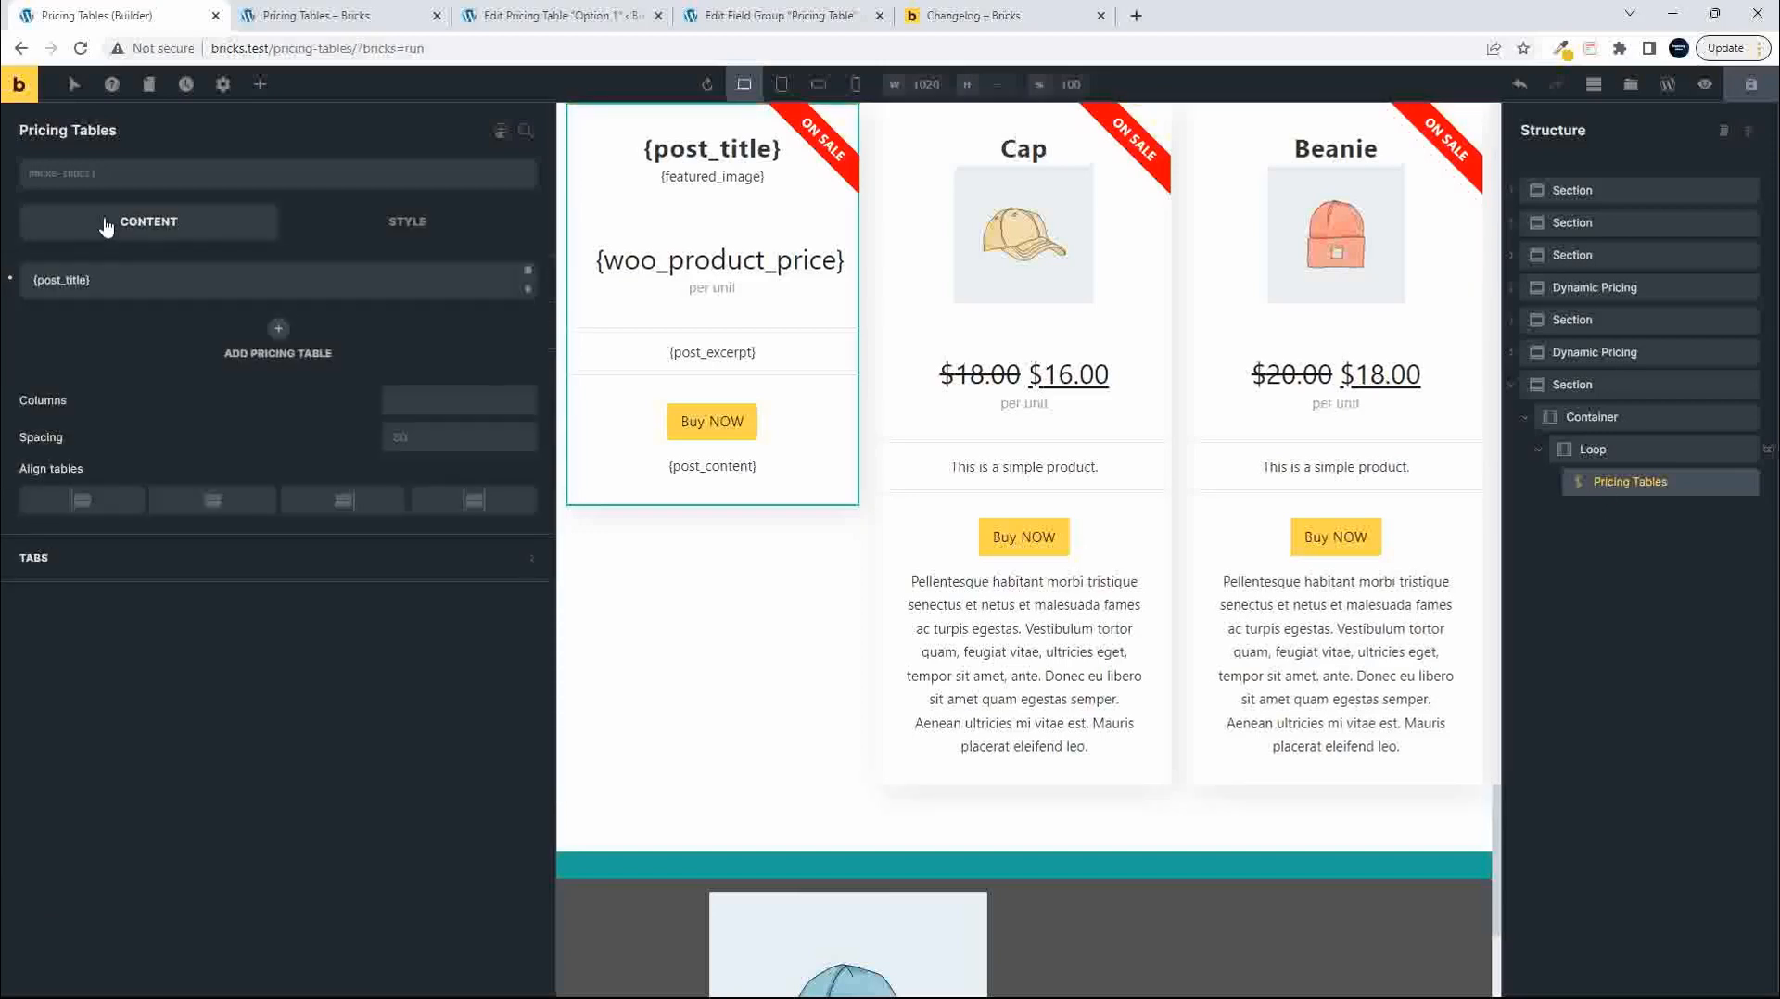
click(99, 281)
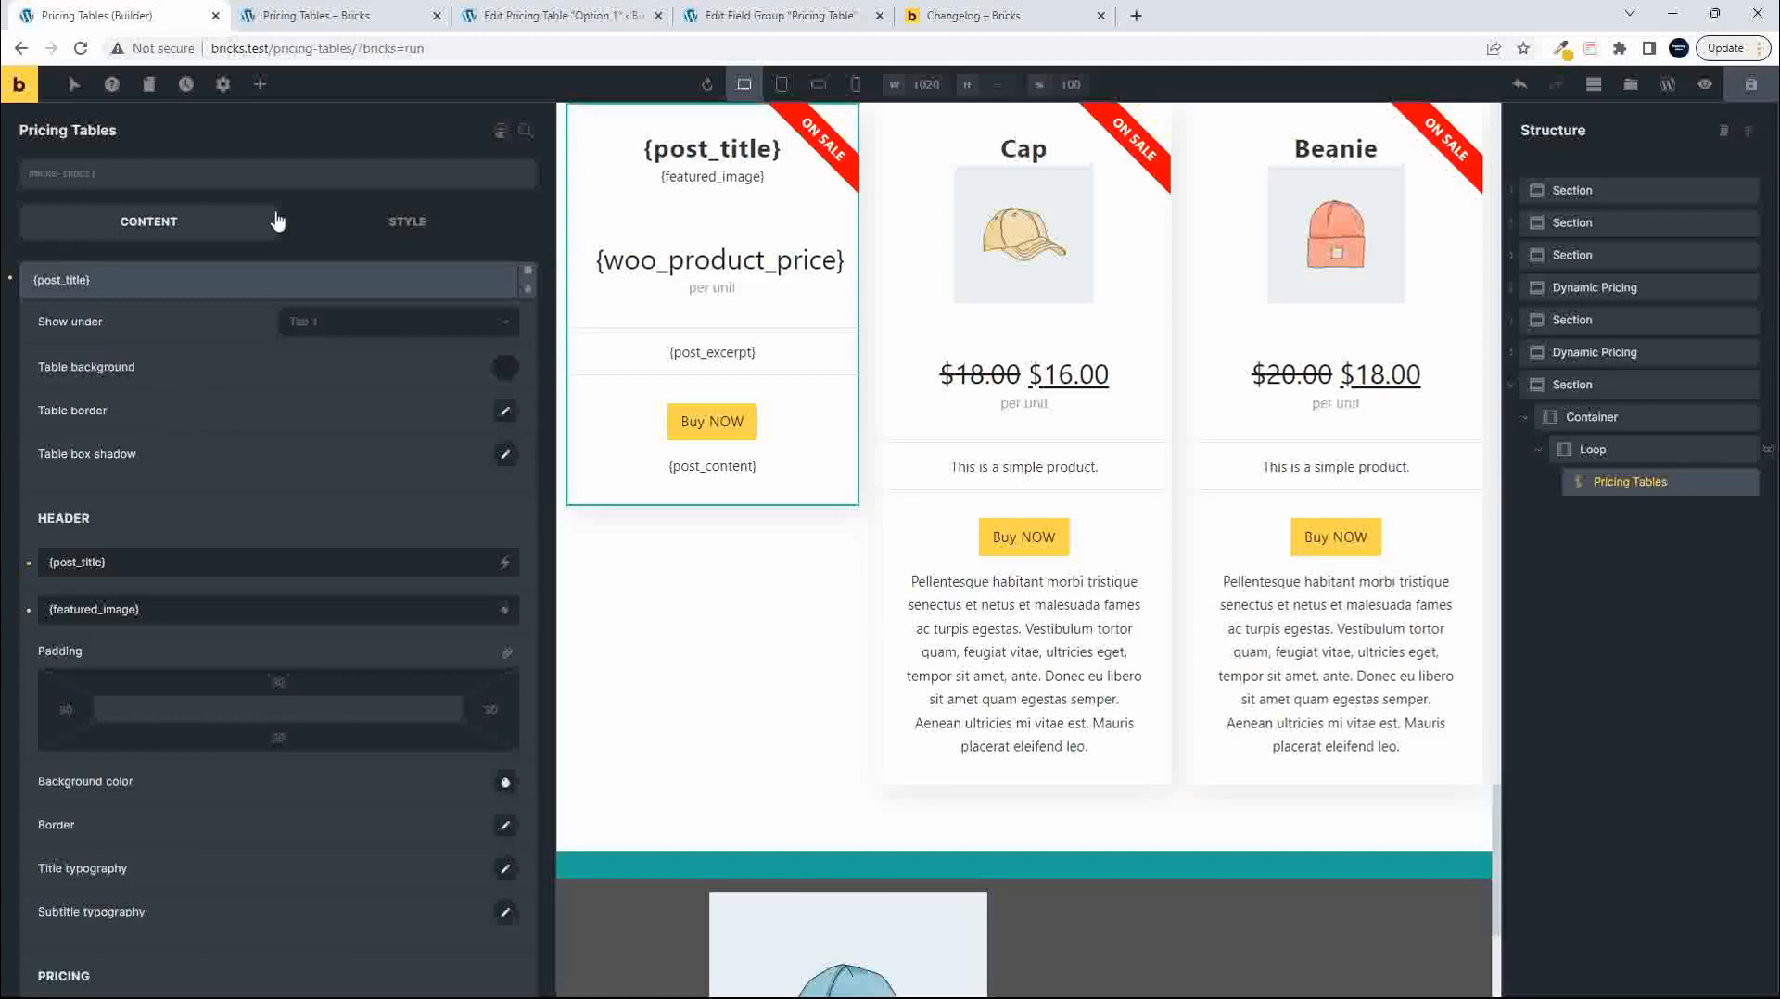
scroll(318, 448, down, 3)
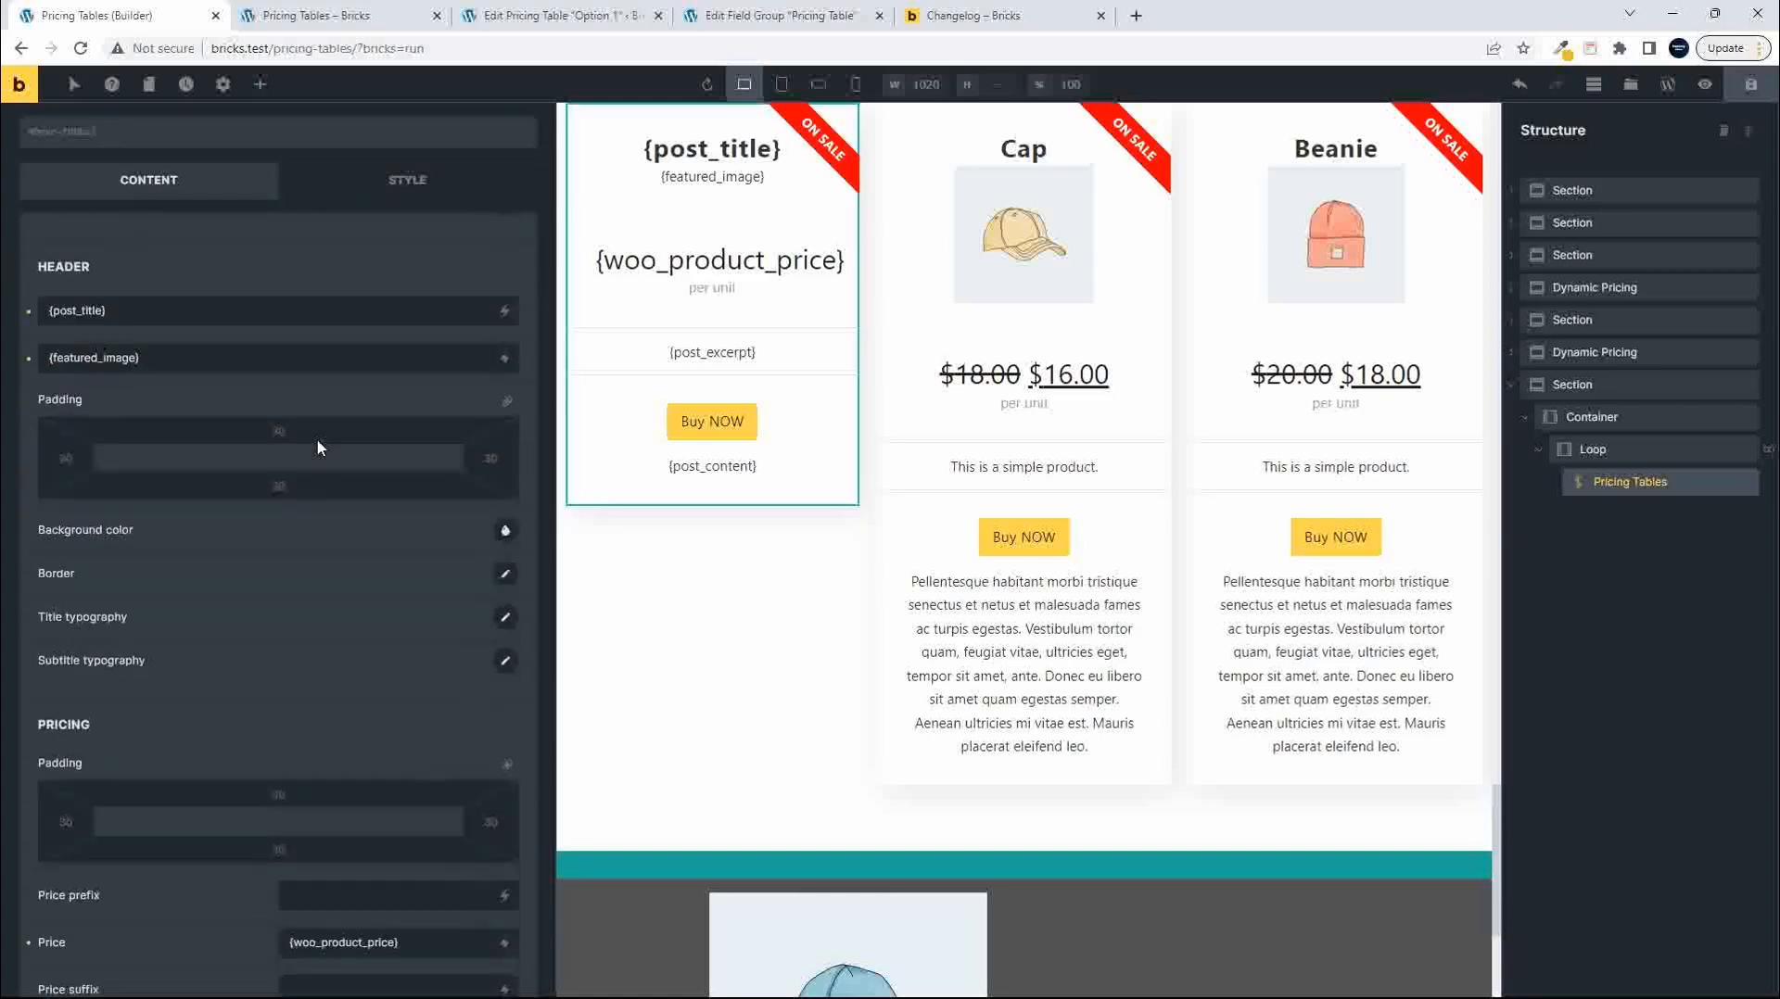
scroll(318, 447, up, 3)
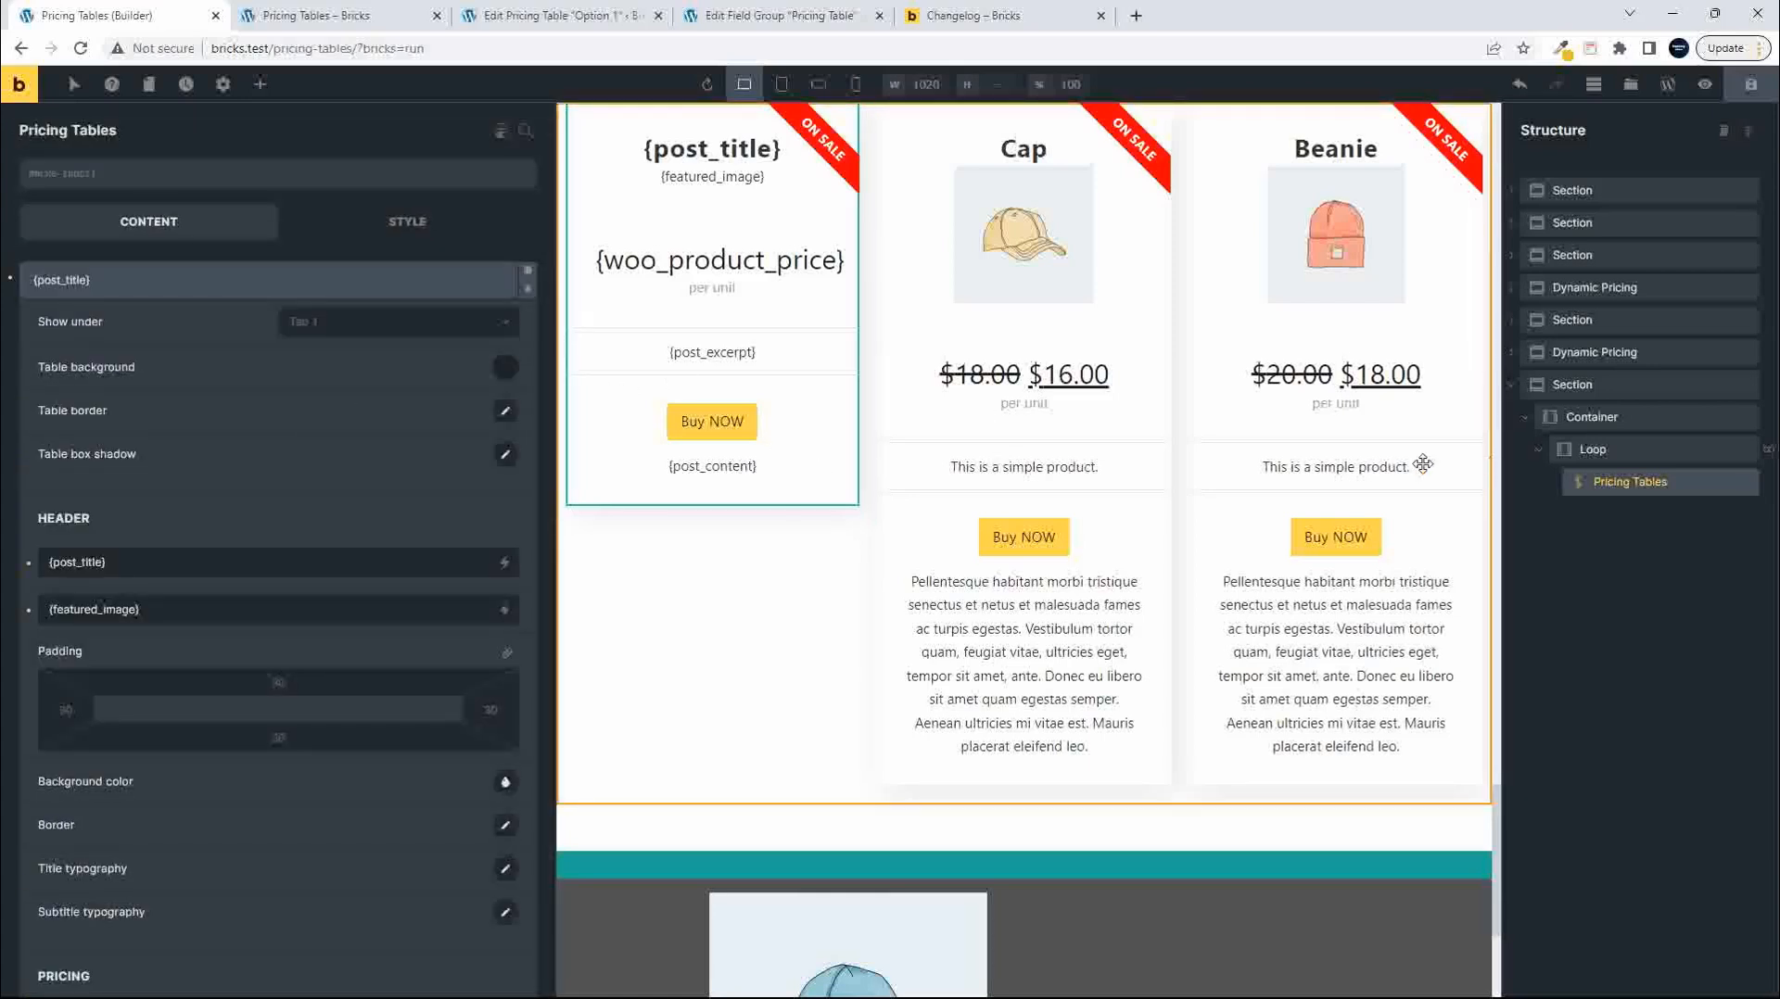
click(436, 232)
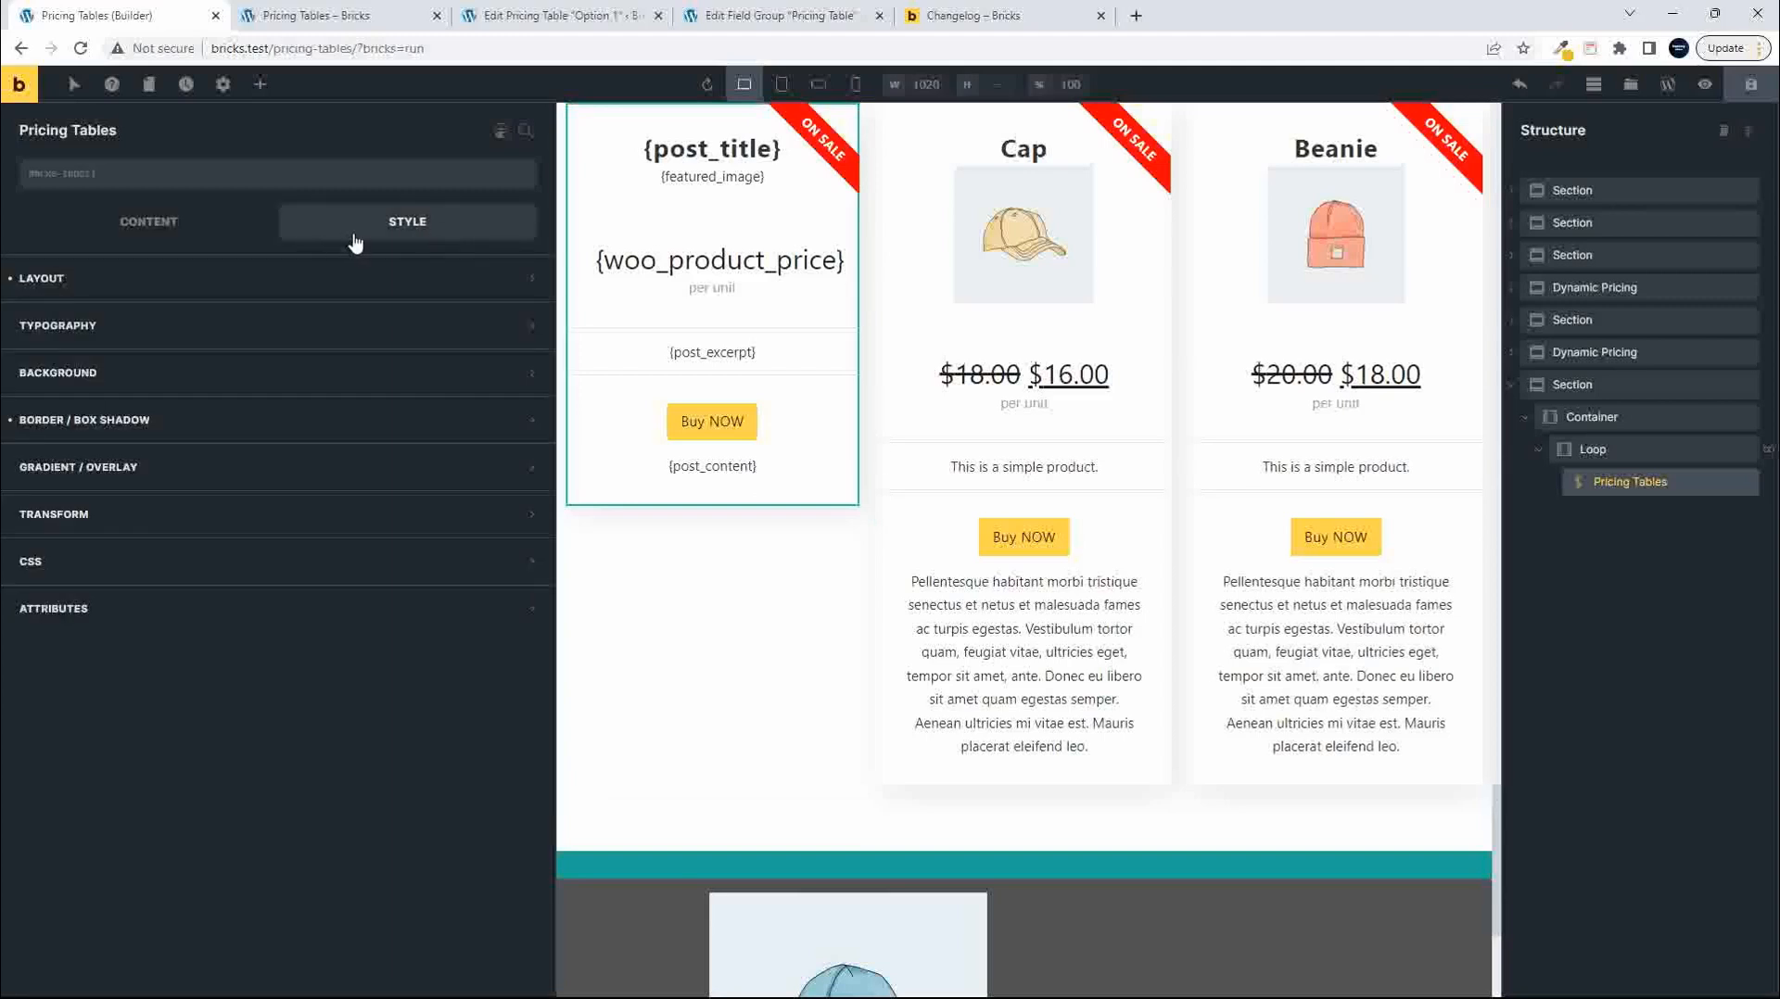
click(262, 375)
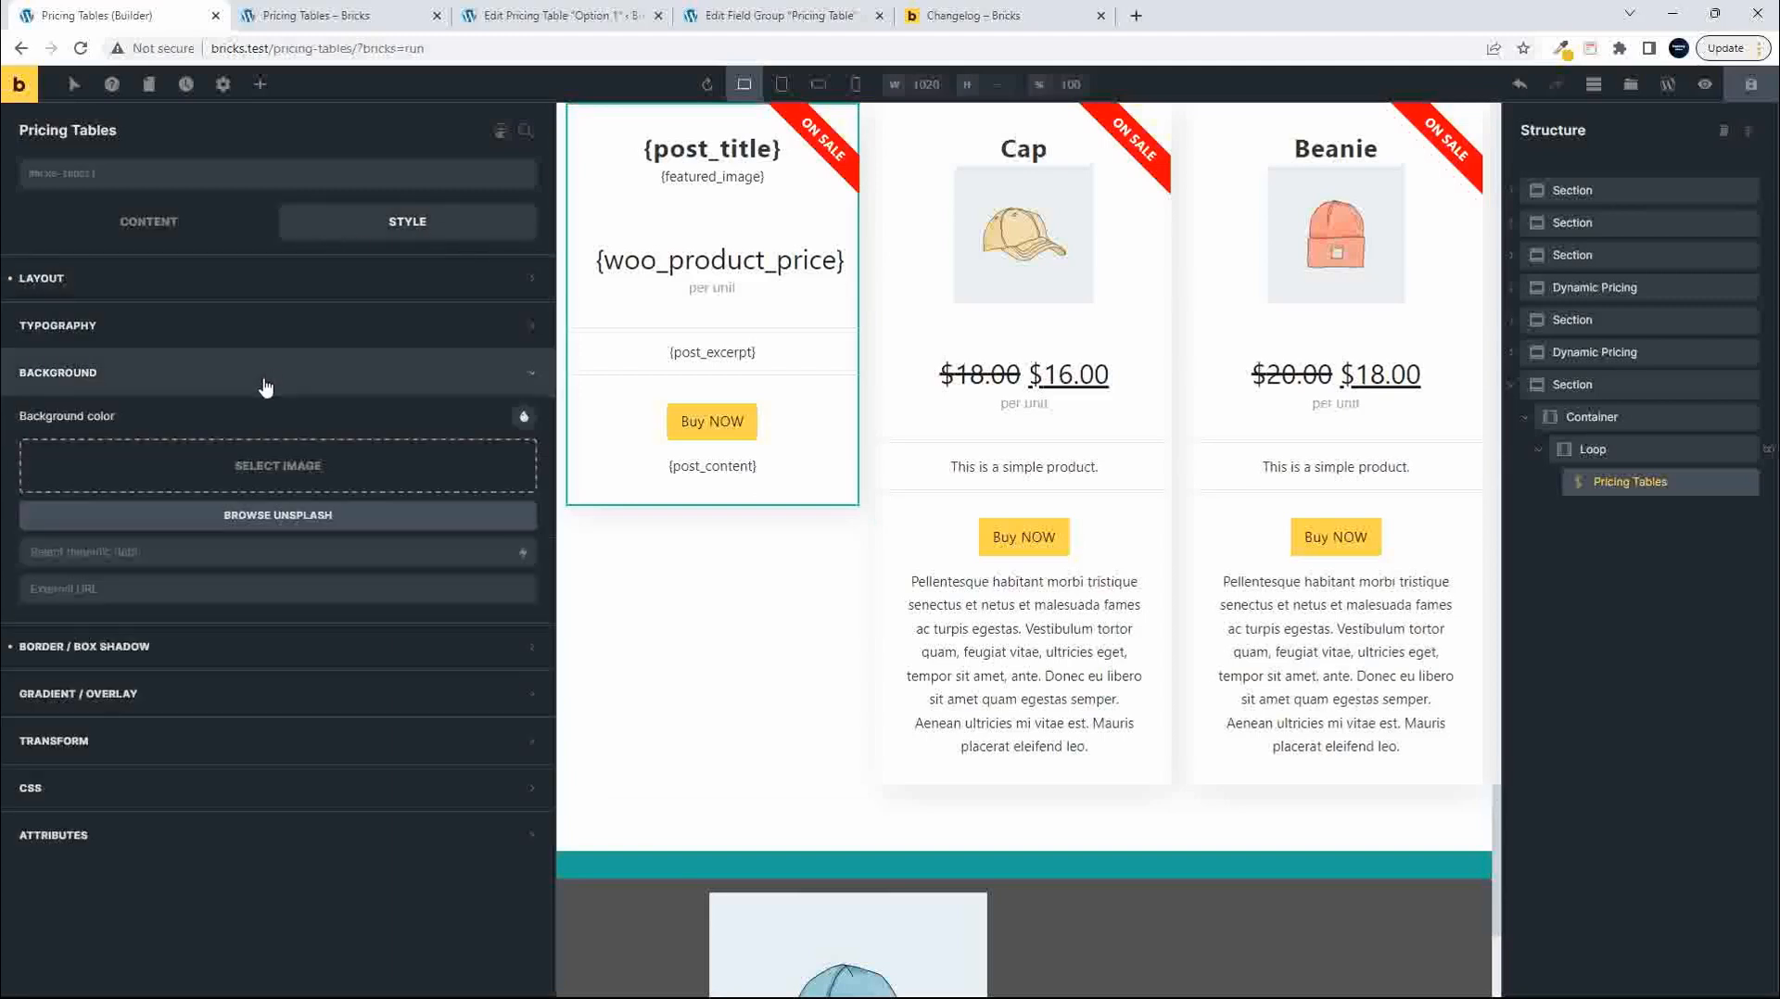
click(524, 417)
click(310, 492)
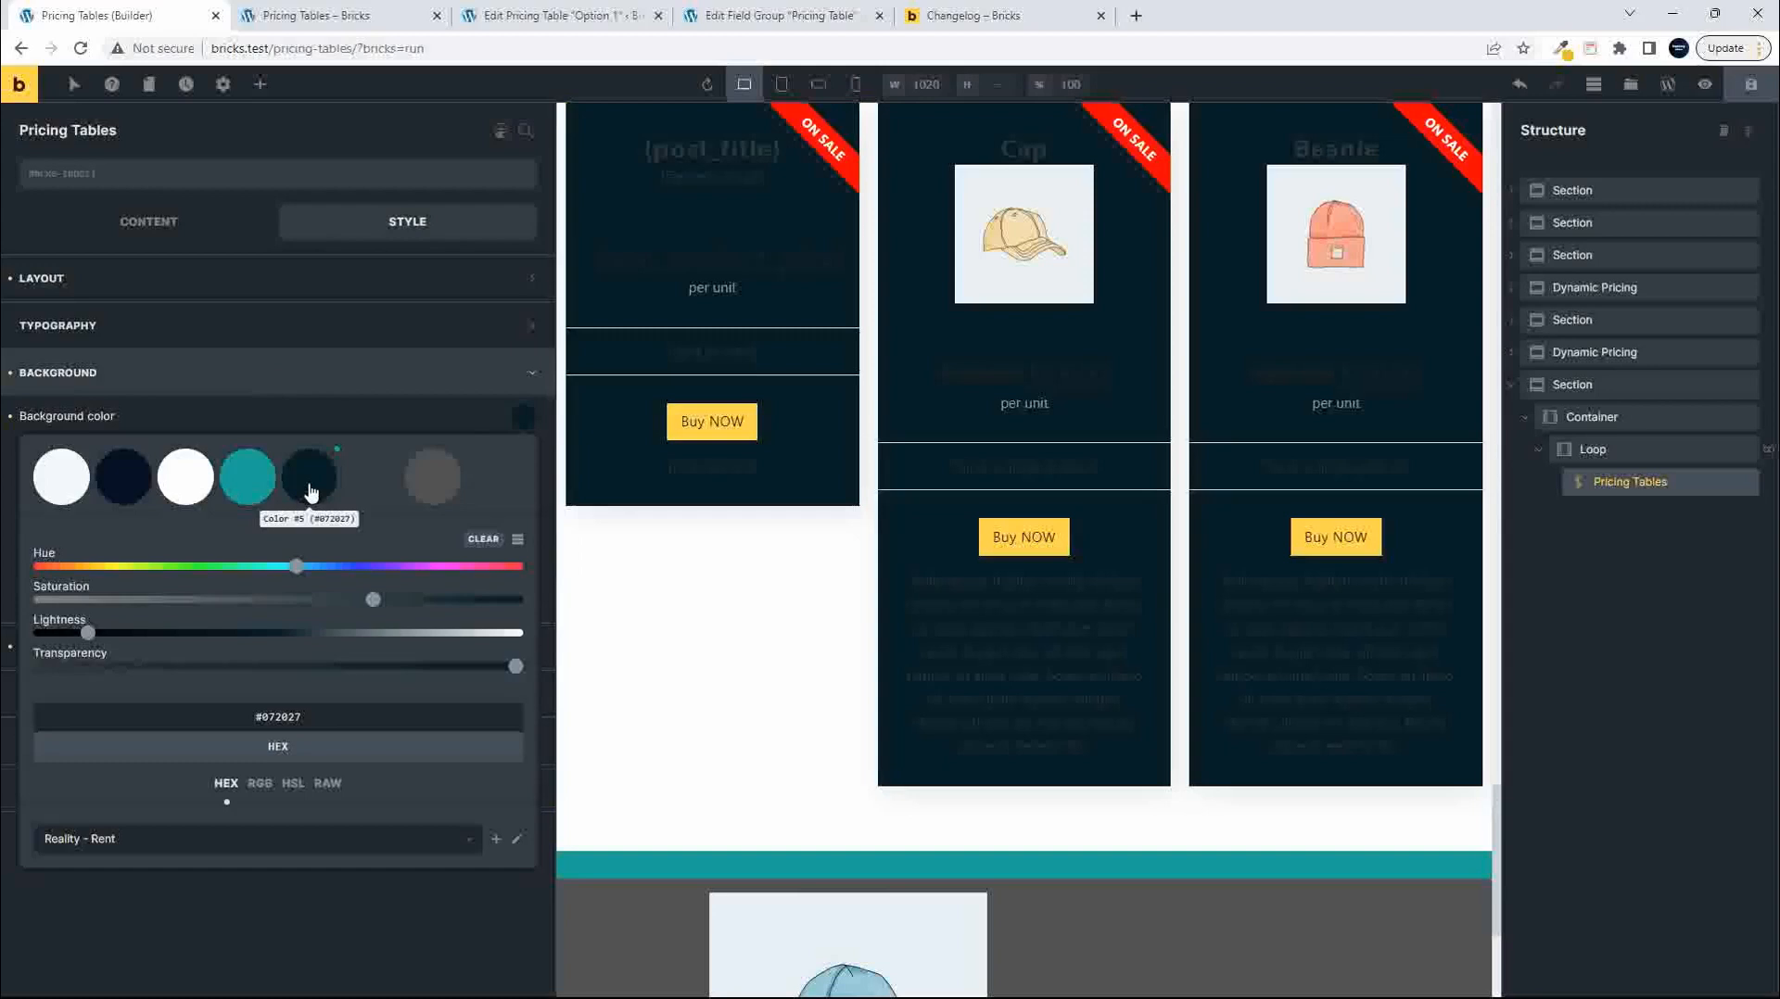
click(516, 389)
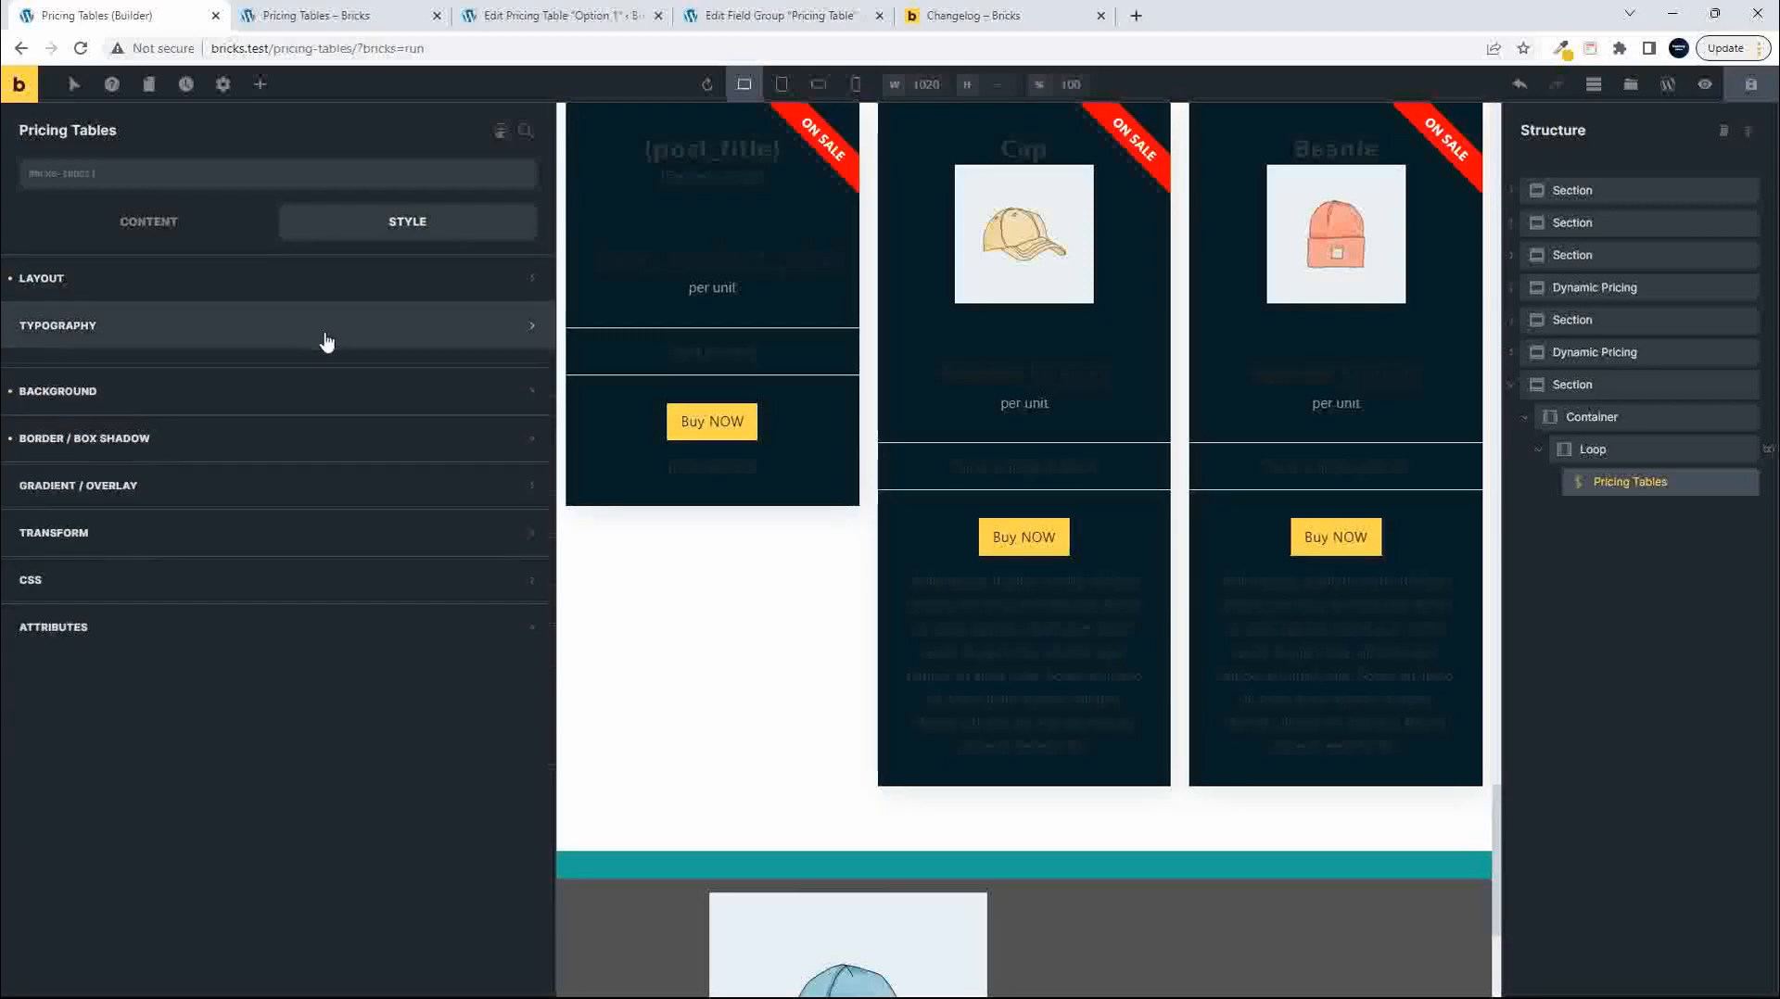
Set the typography color of the looped Pricing Tables element to the white palette color #ffffff.
click(326, 342)
click(522, 370)
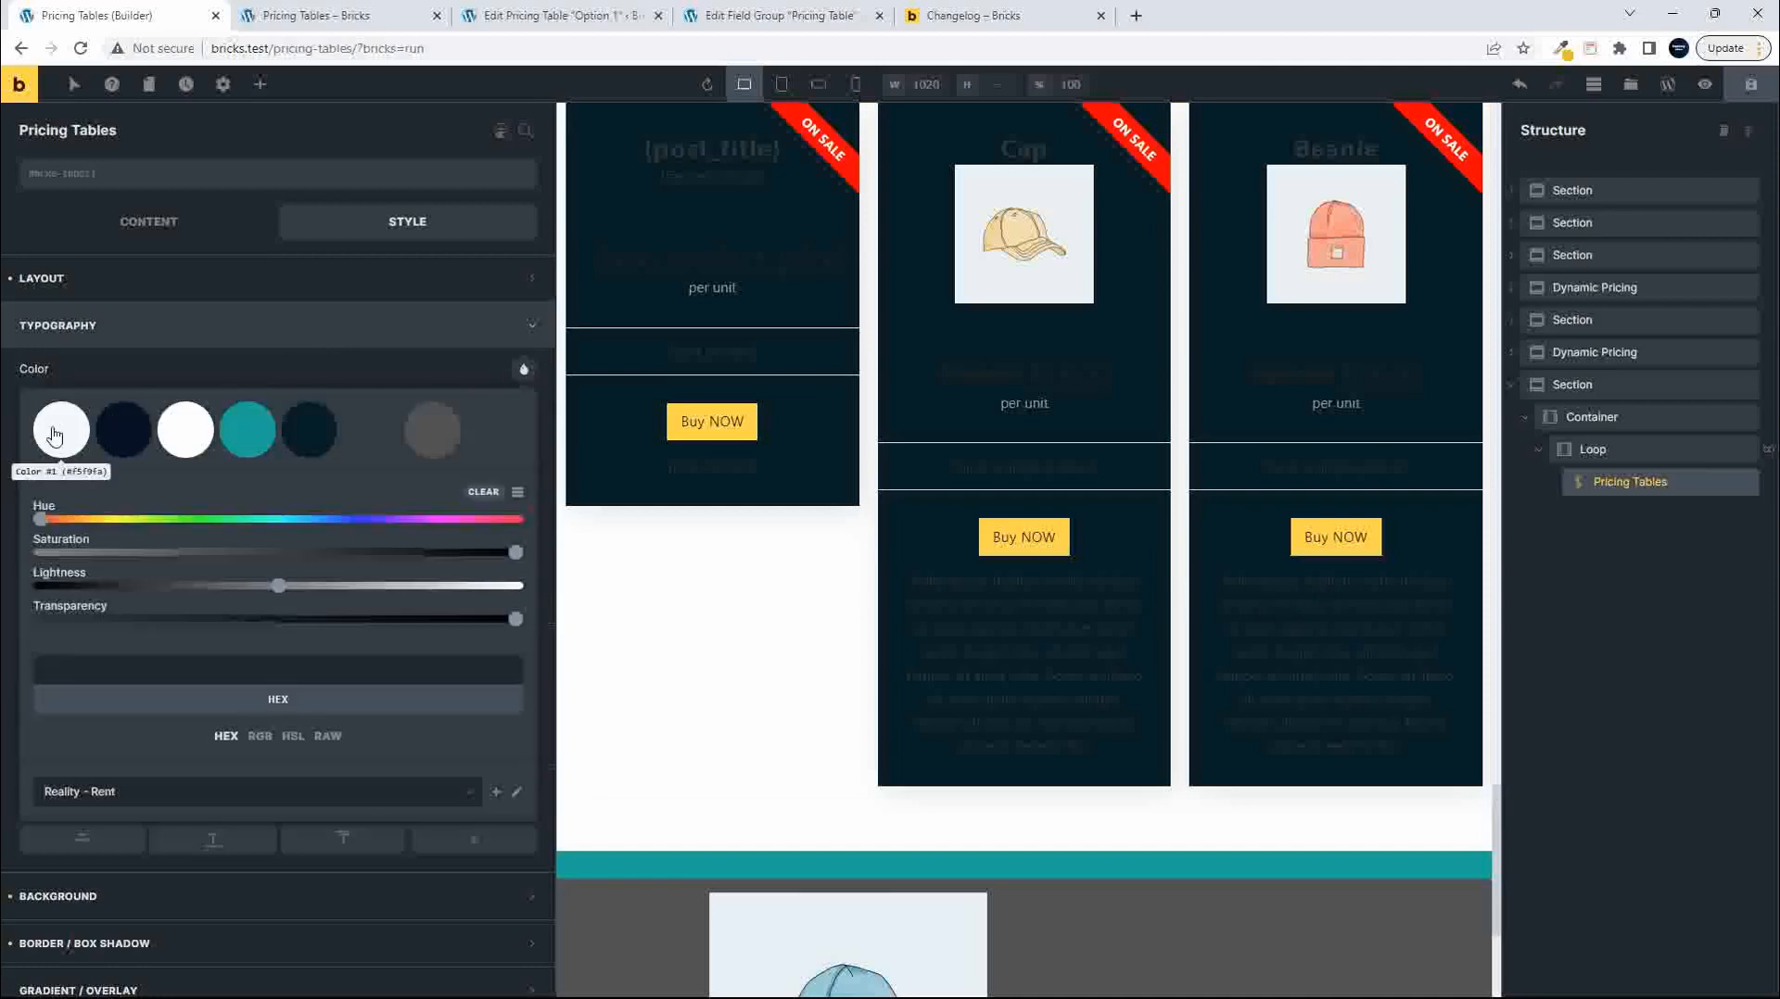
click(179, 444)
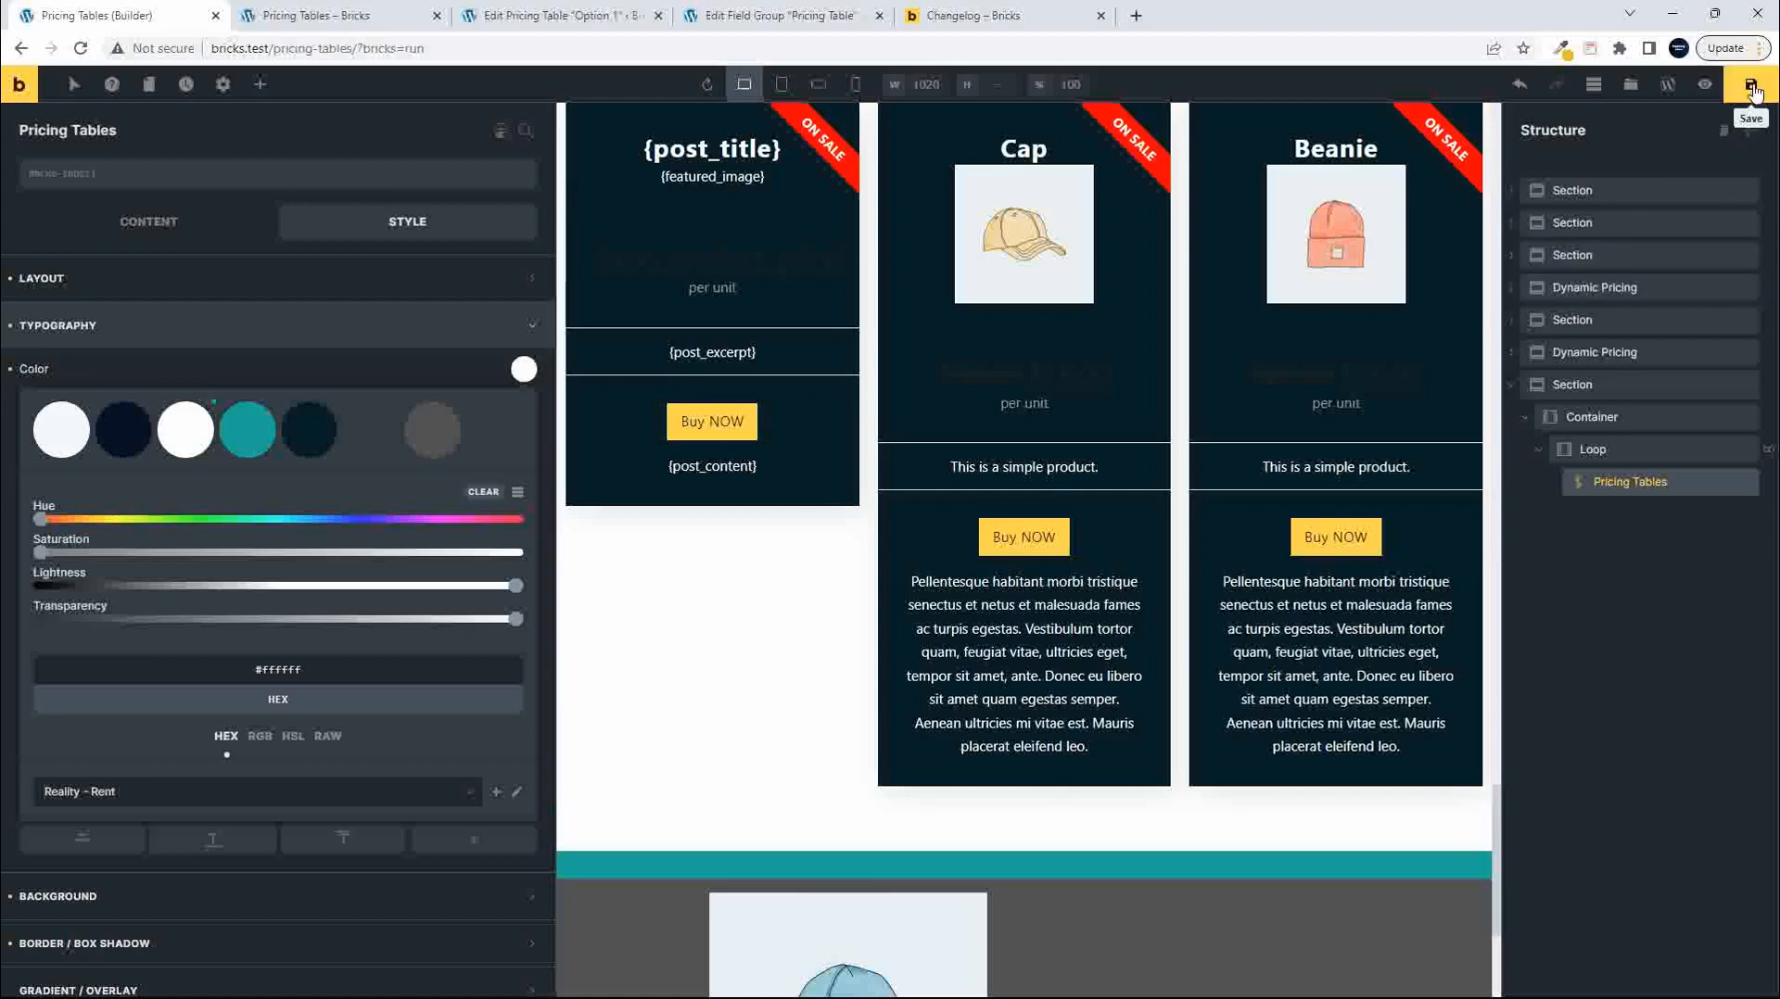
Left-align the additional info text of the {post_title} pricing table item through its typography settings.
click(149, 227)
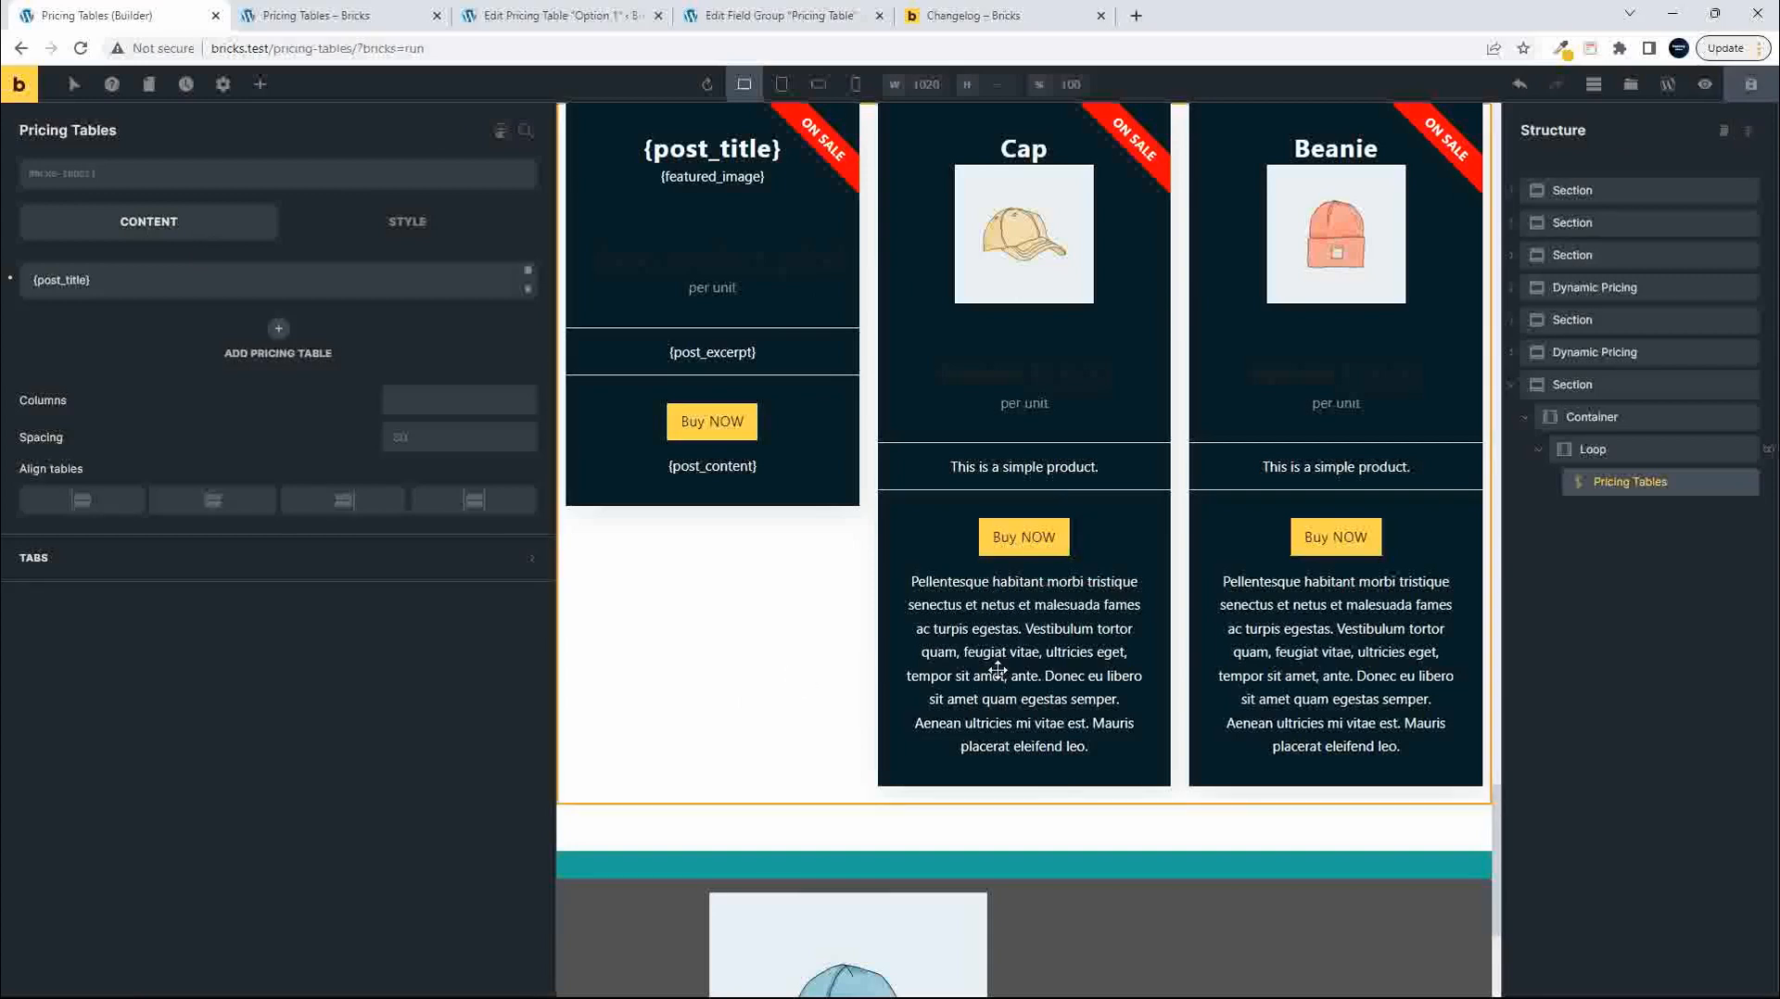
click(86, 278)
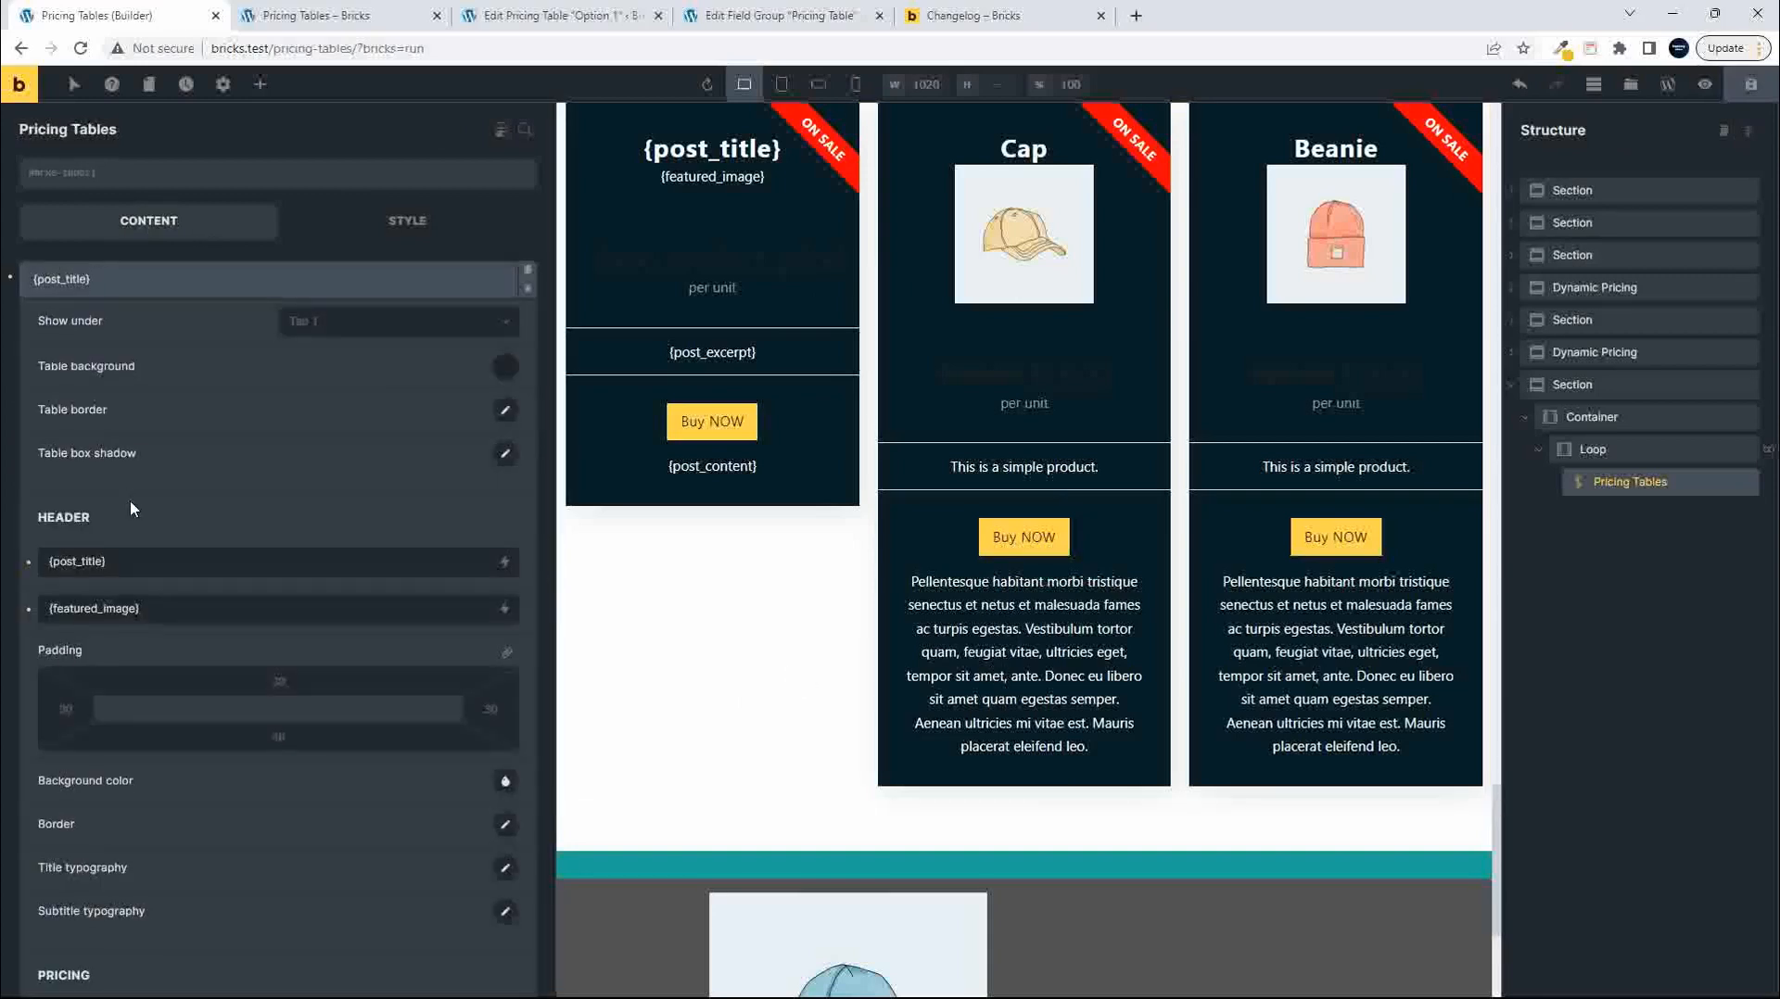
scroll(128, 501, down, 5)
scroll(129, 507, down, 1)
scroll(134, 510, up, 3)
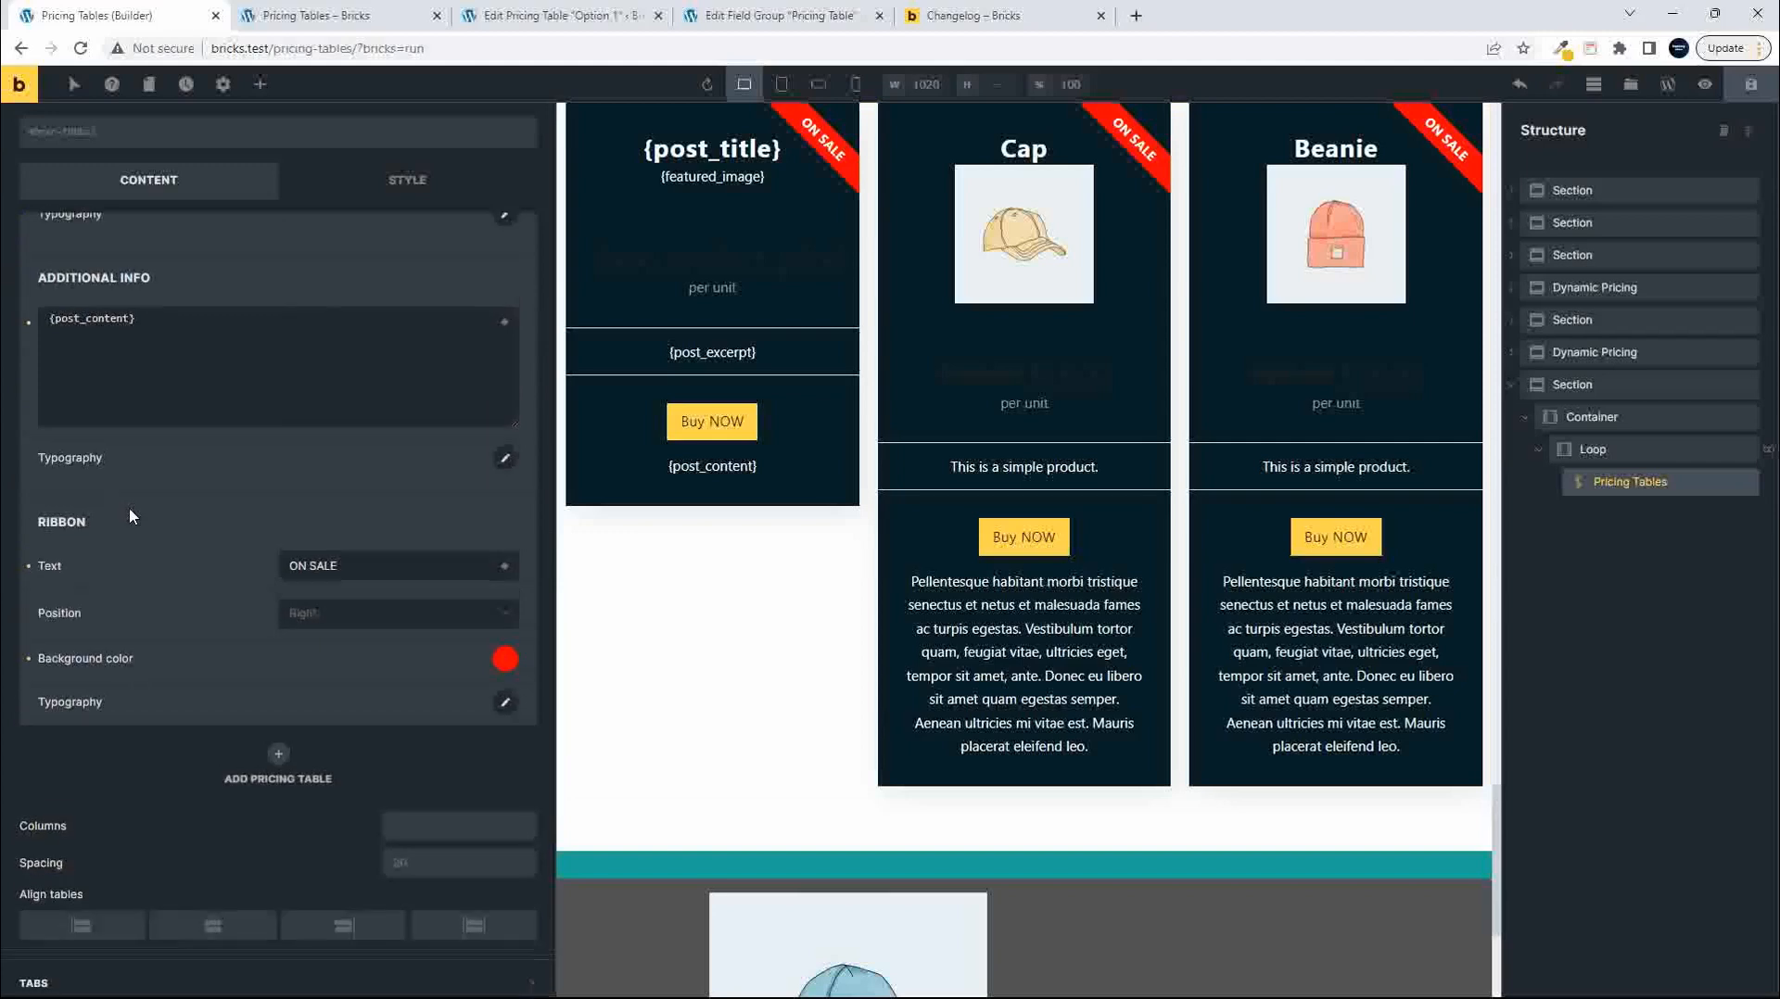
scroll(48, 728, down, 1)
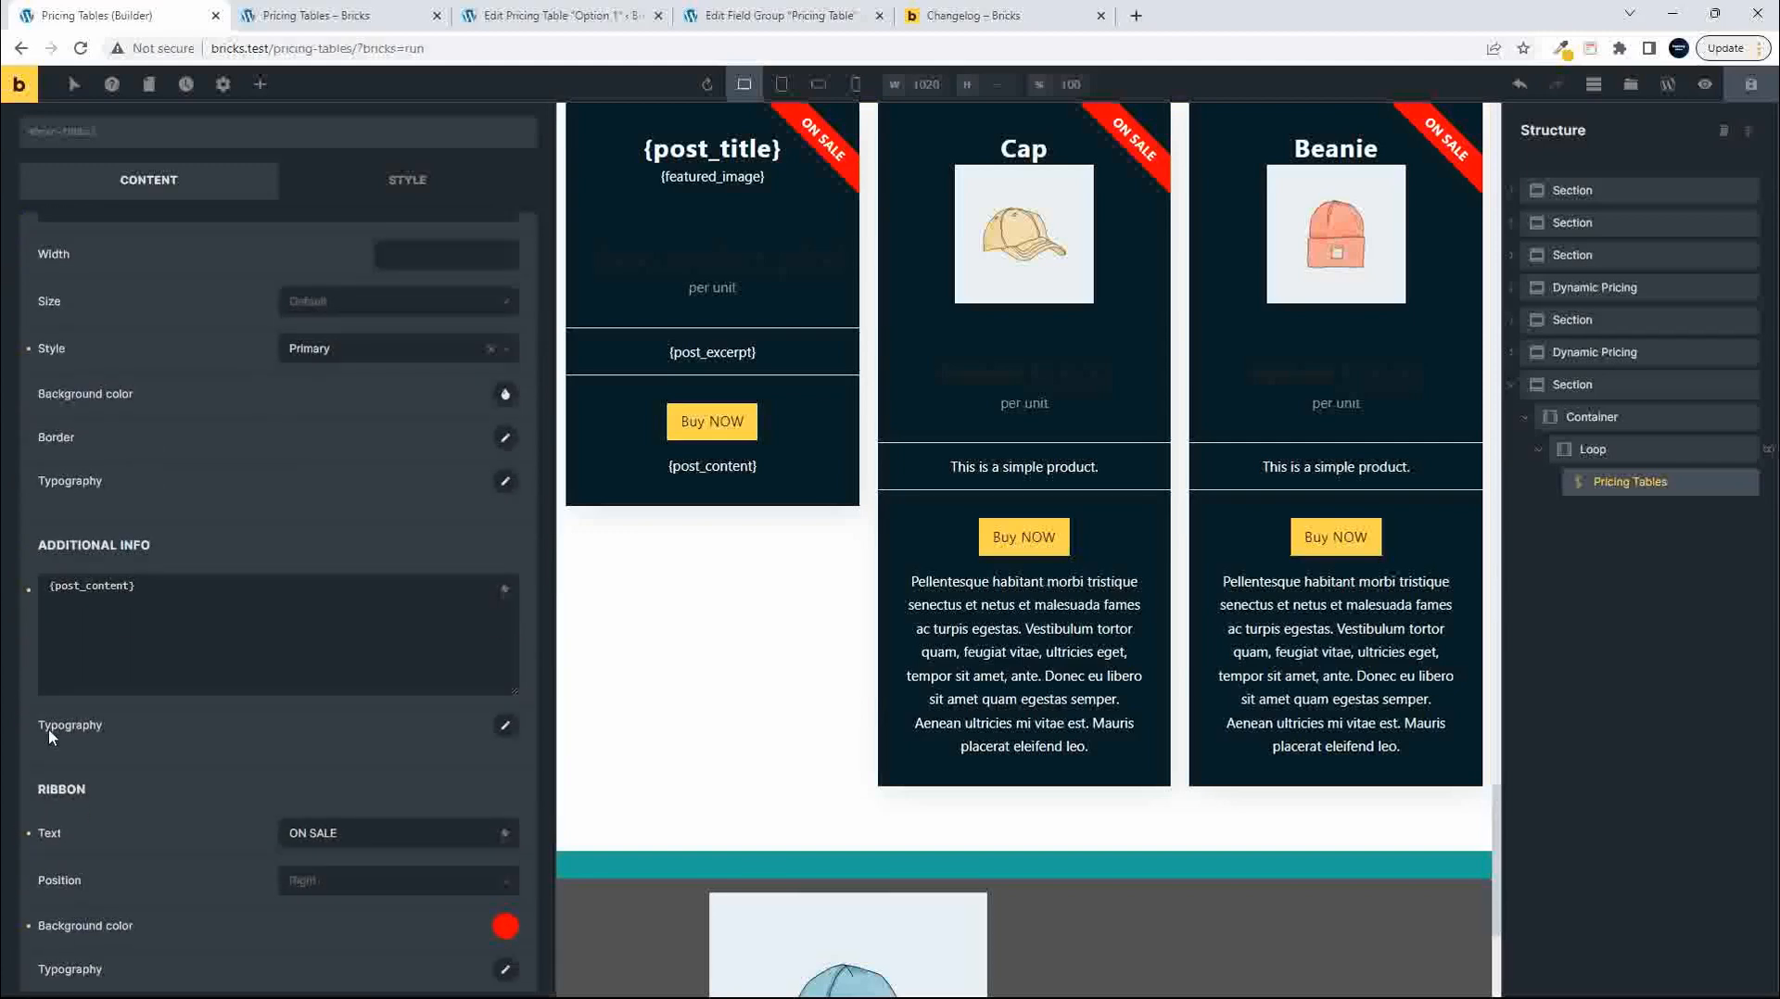
click(500, 728)
scroll(430, 719, down, 3)
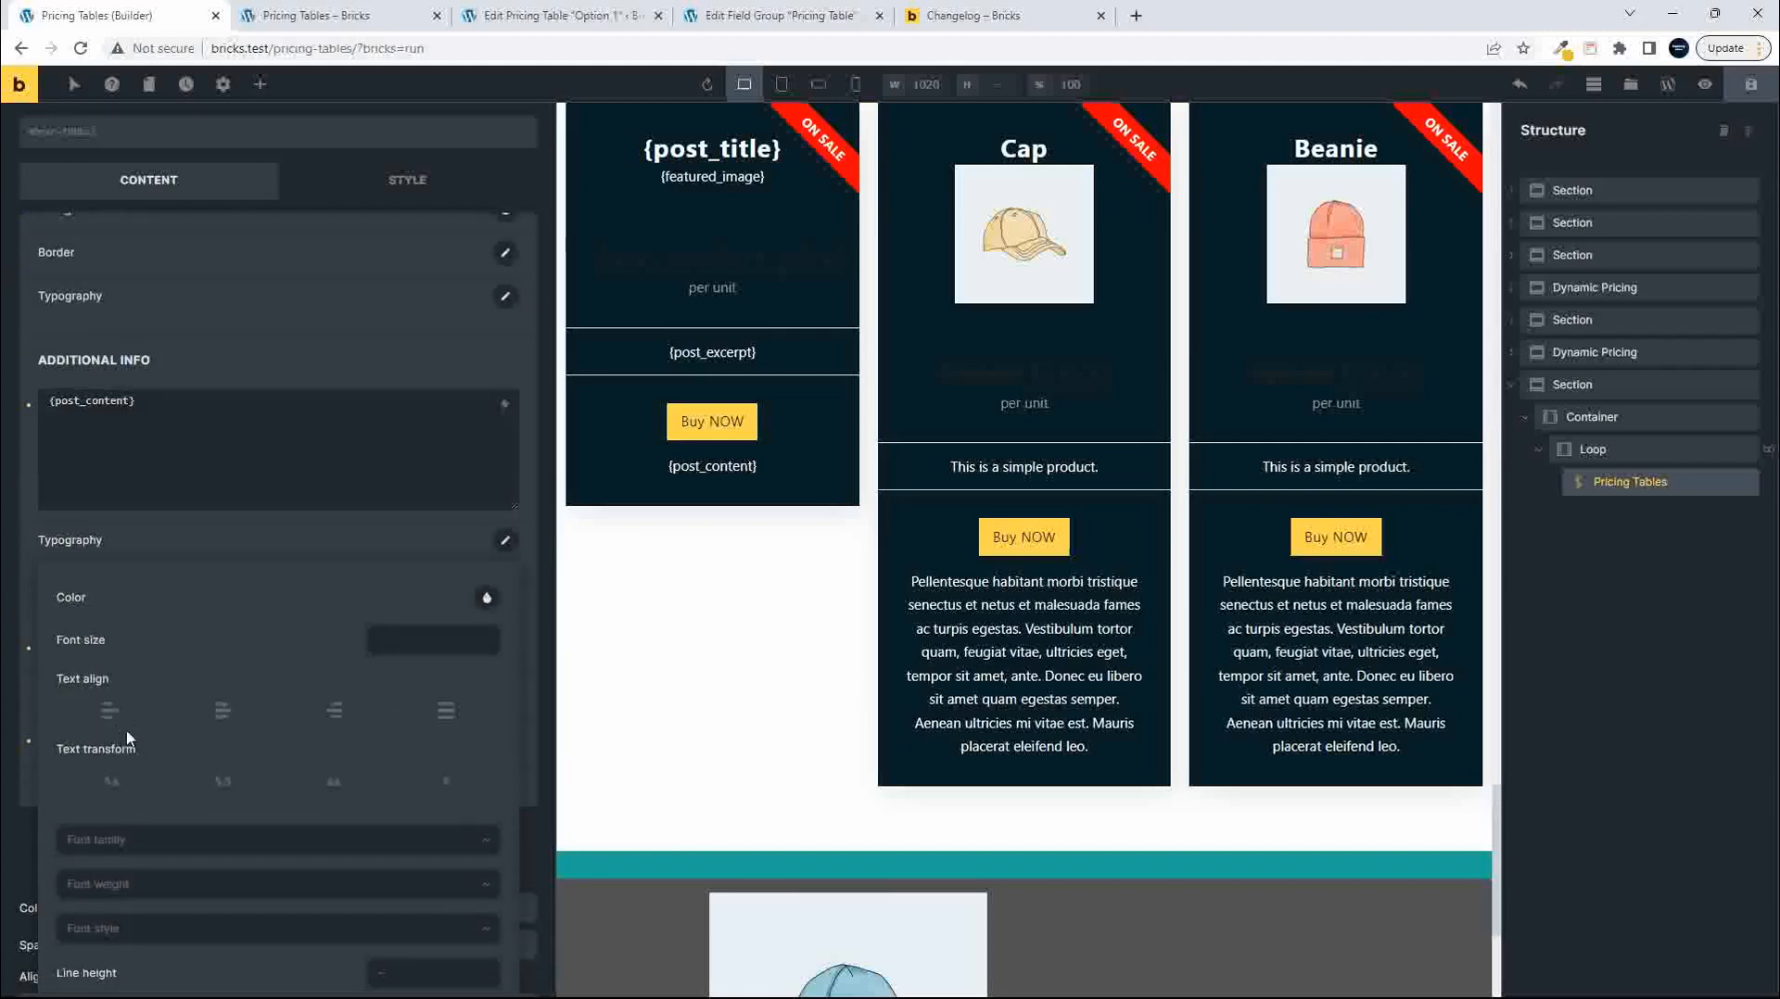
click(109, 712)
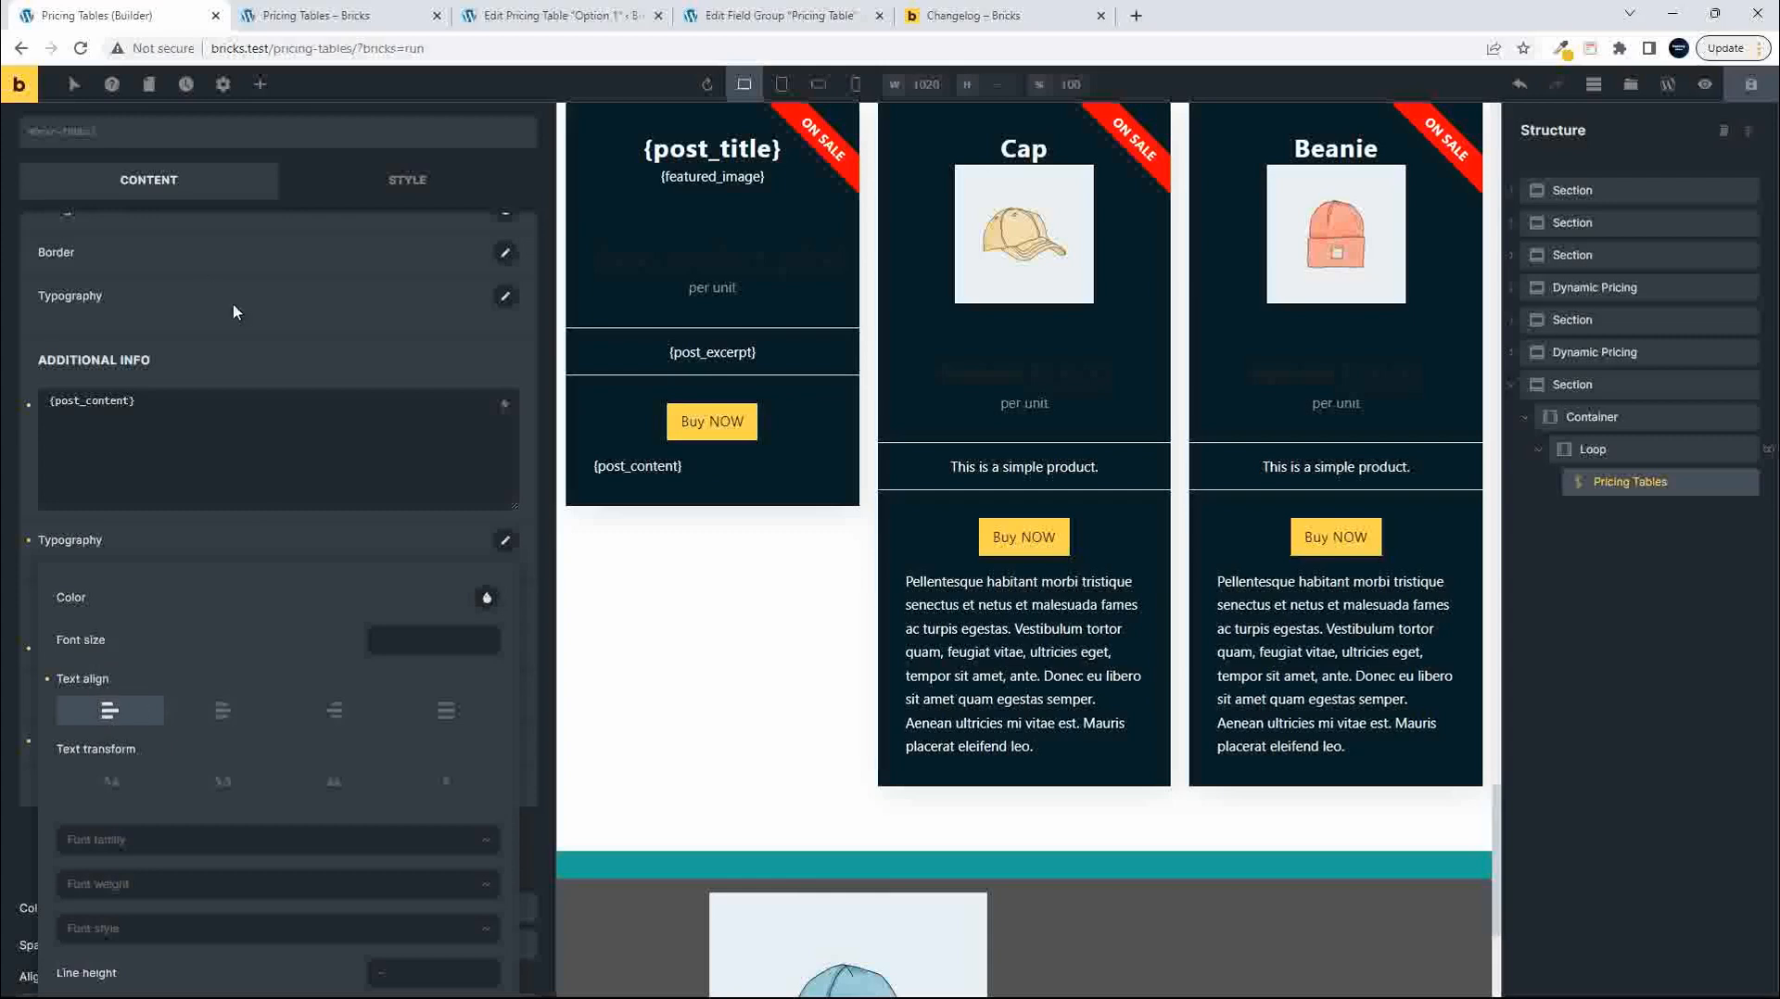
Set the price typography color of the {post_title} item to the teal palette color #1da69a.
scroll(272, 526, up, 10)
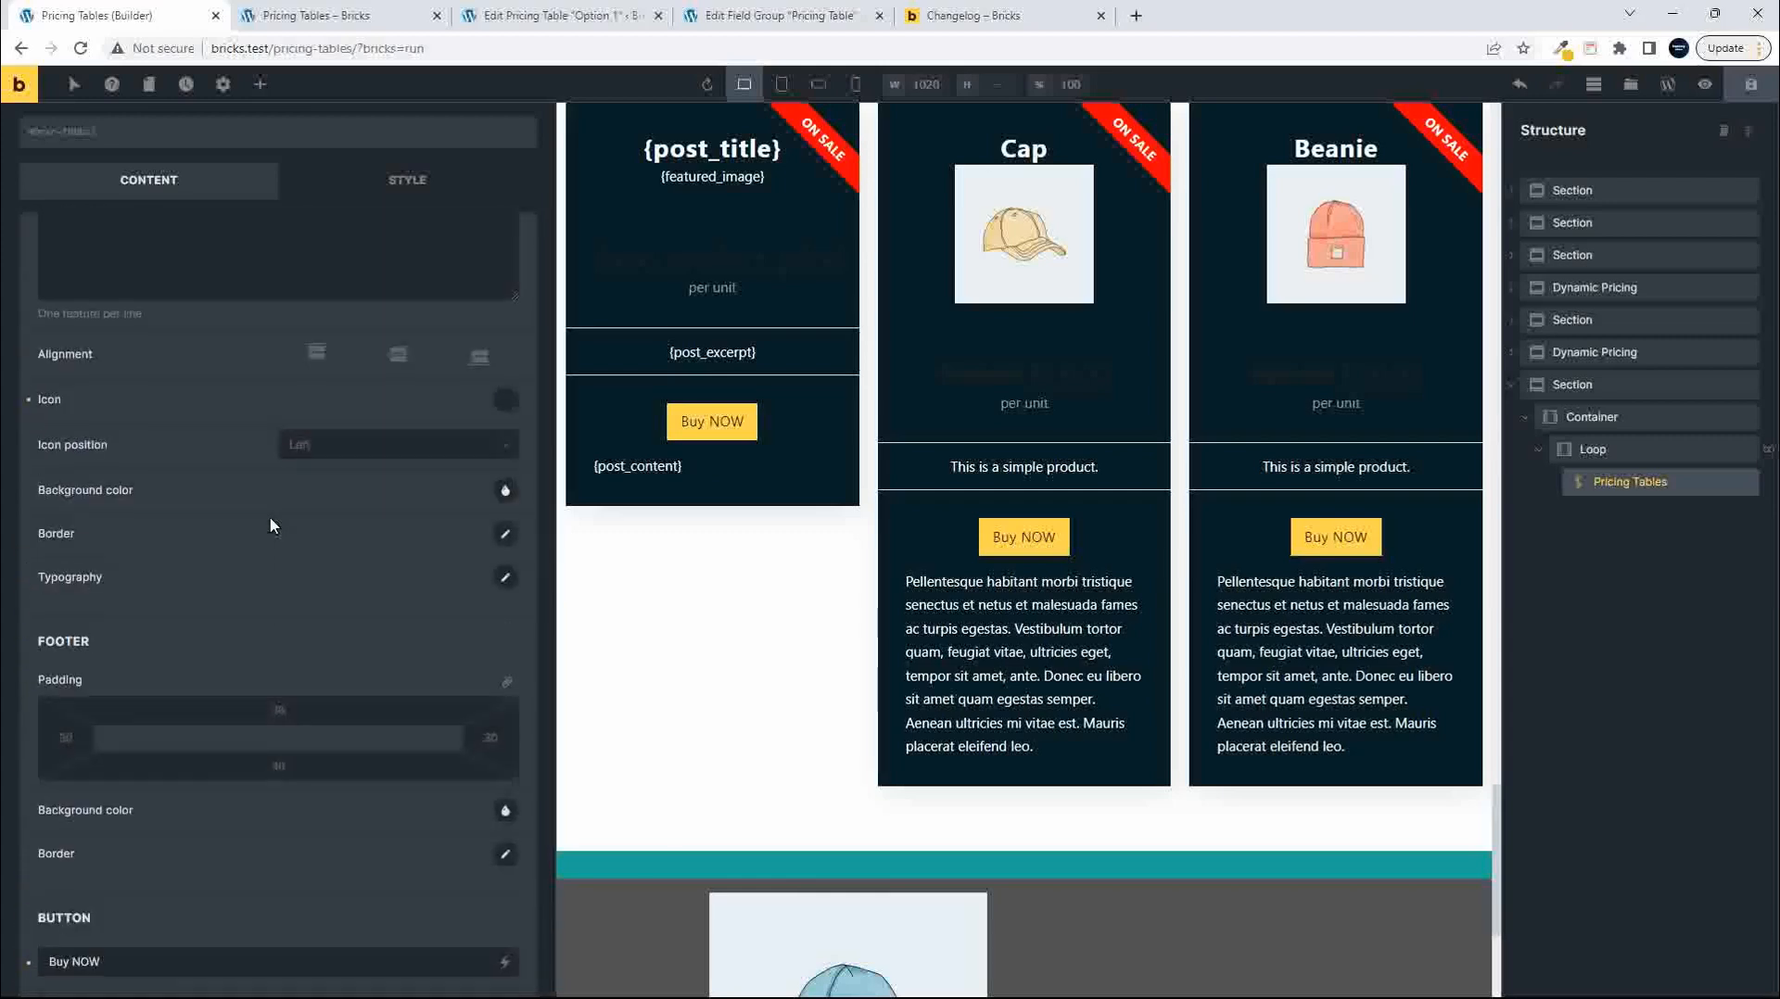
scroll(269, 524, up, 5)
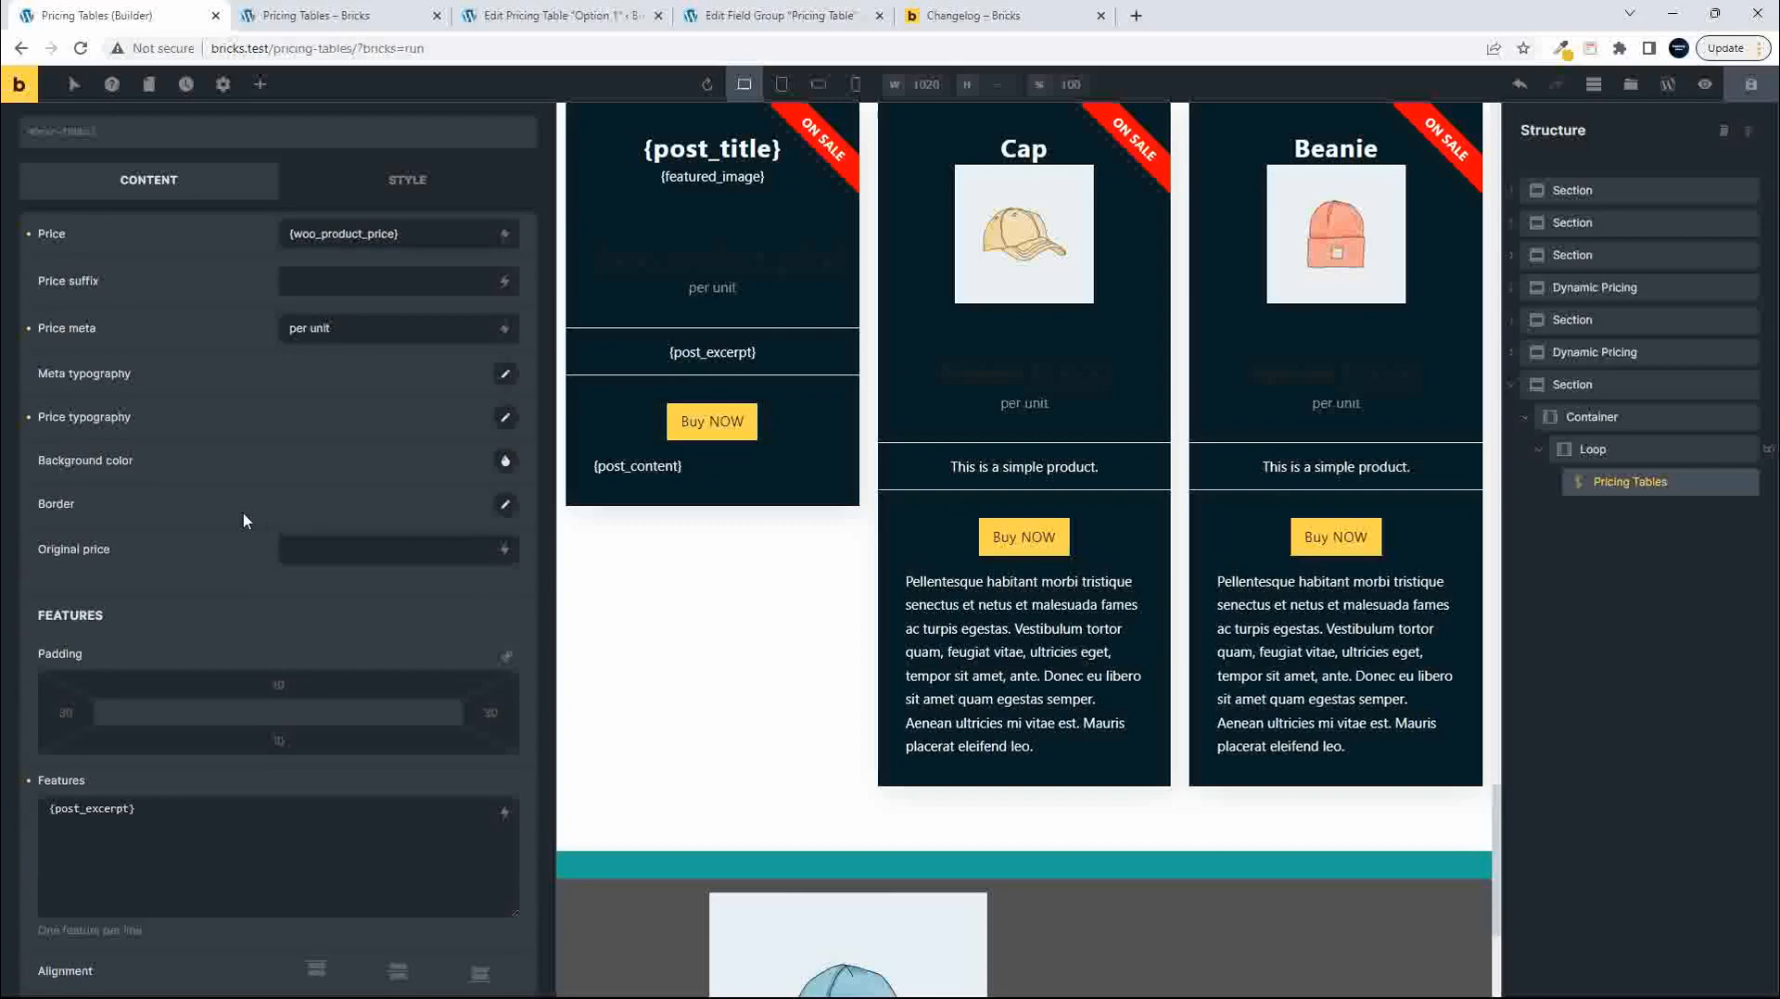
scroll(159, 505, up, 5)
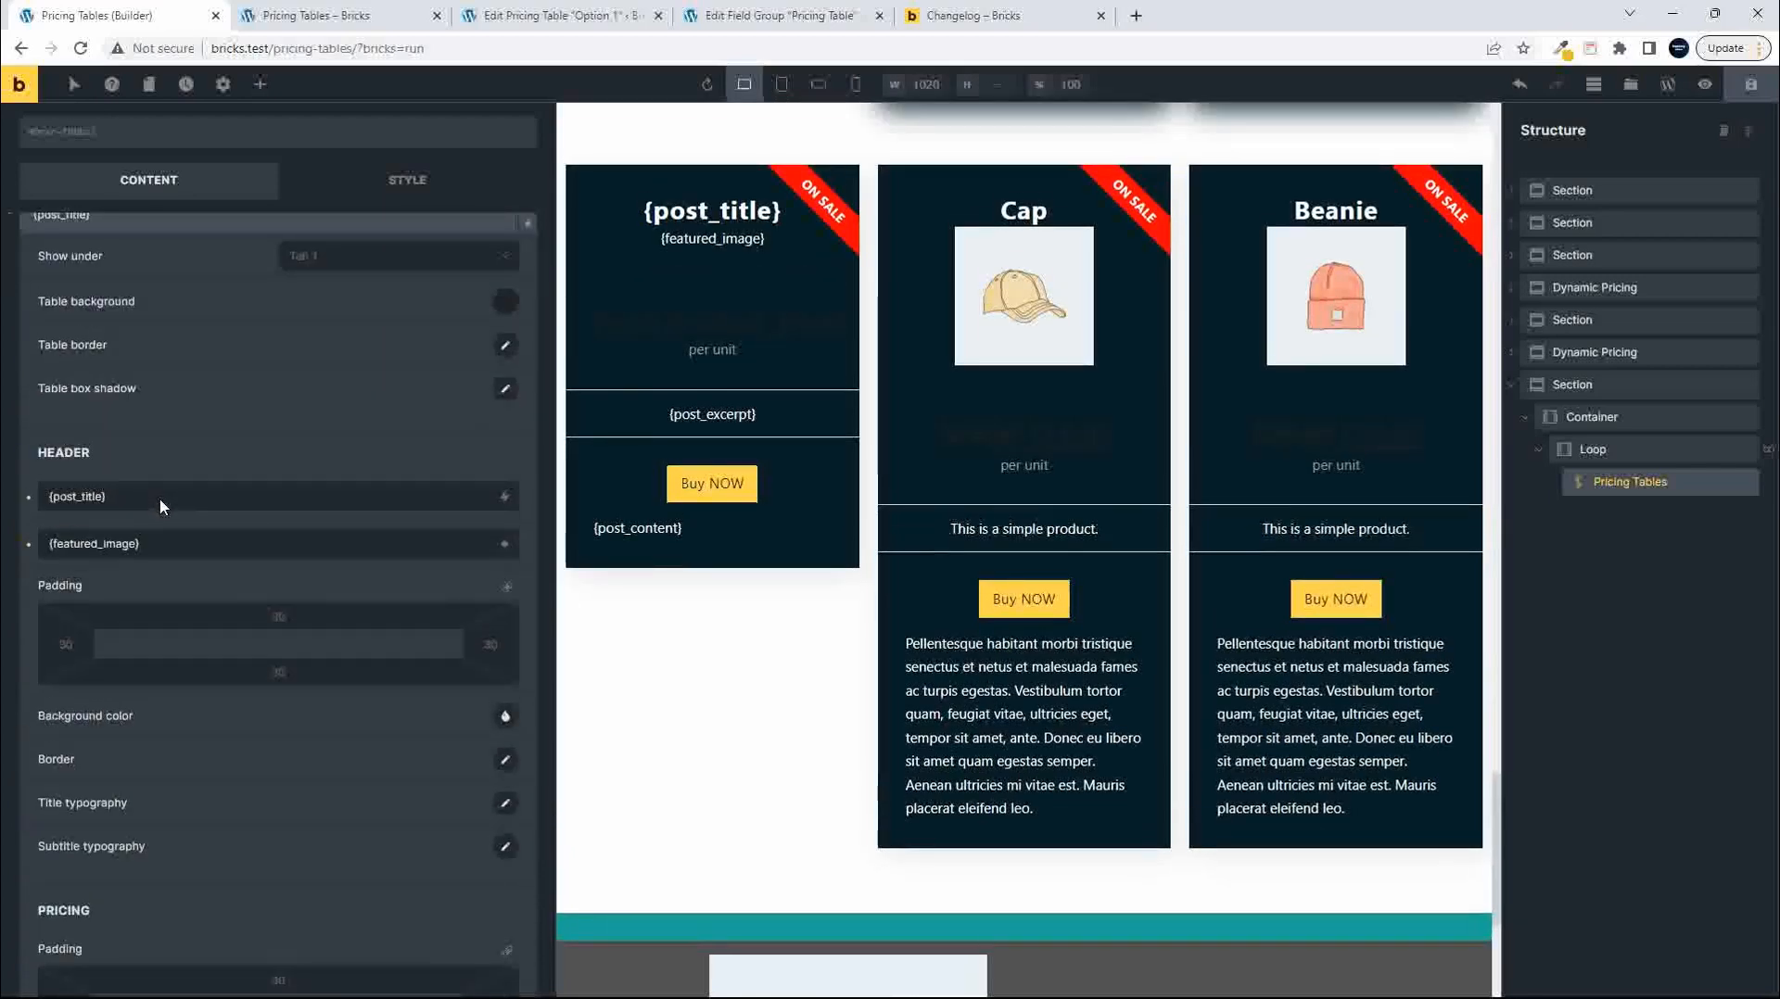
scroll(141, 496, down, 6)
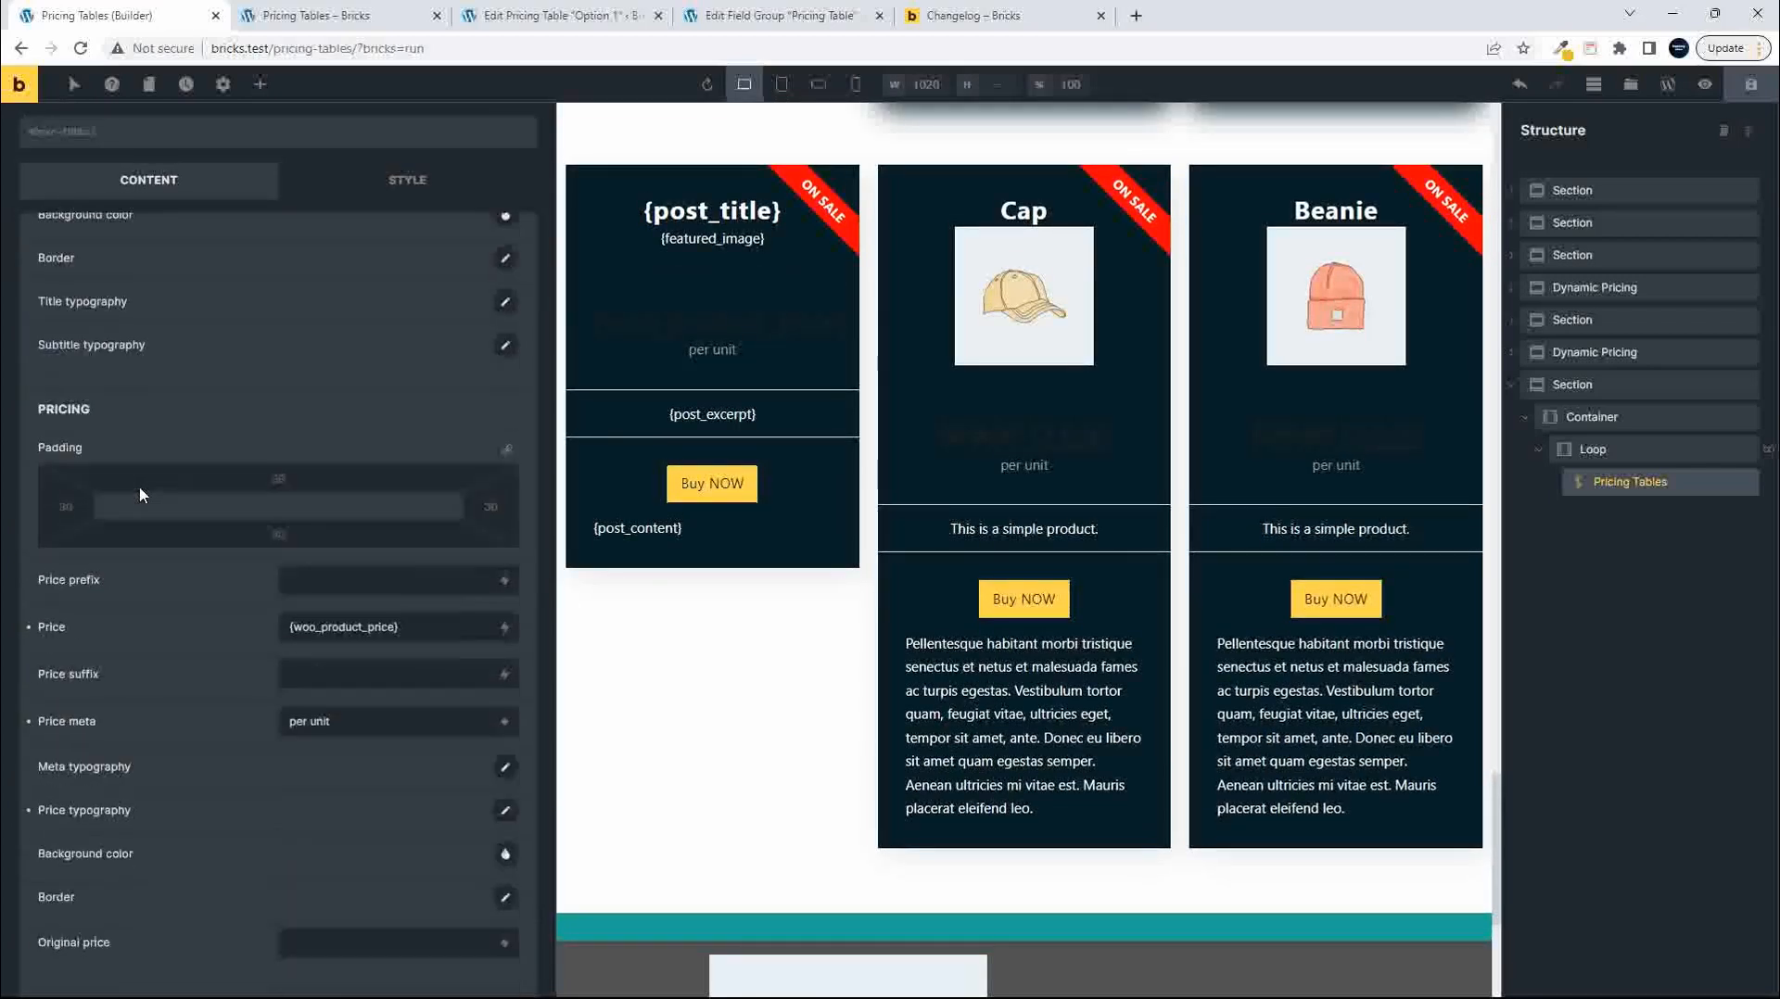
scroll(219, 634, down, 2)
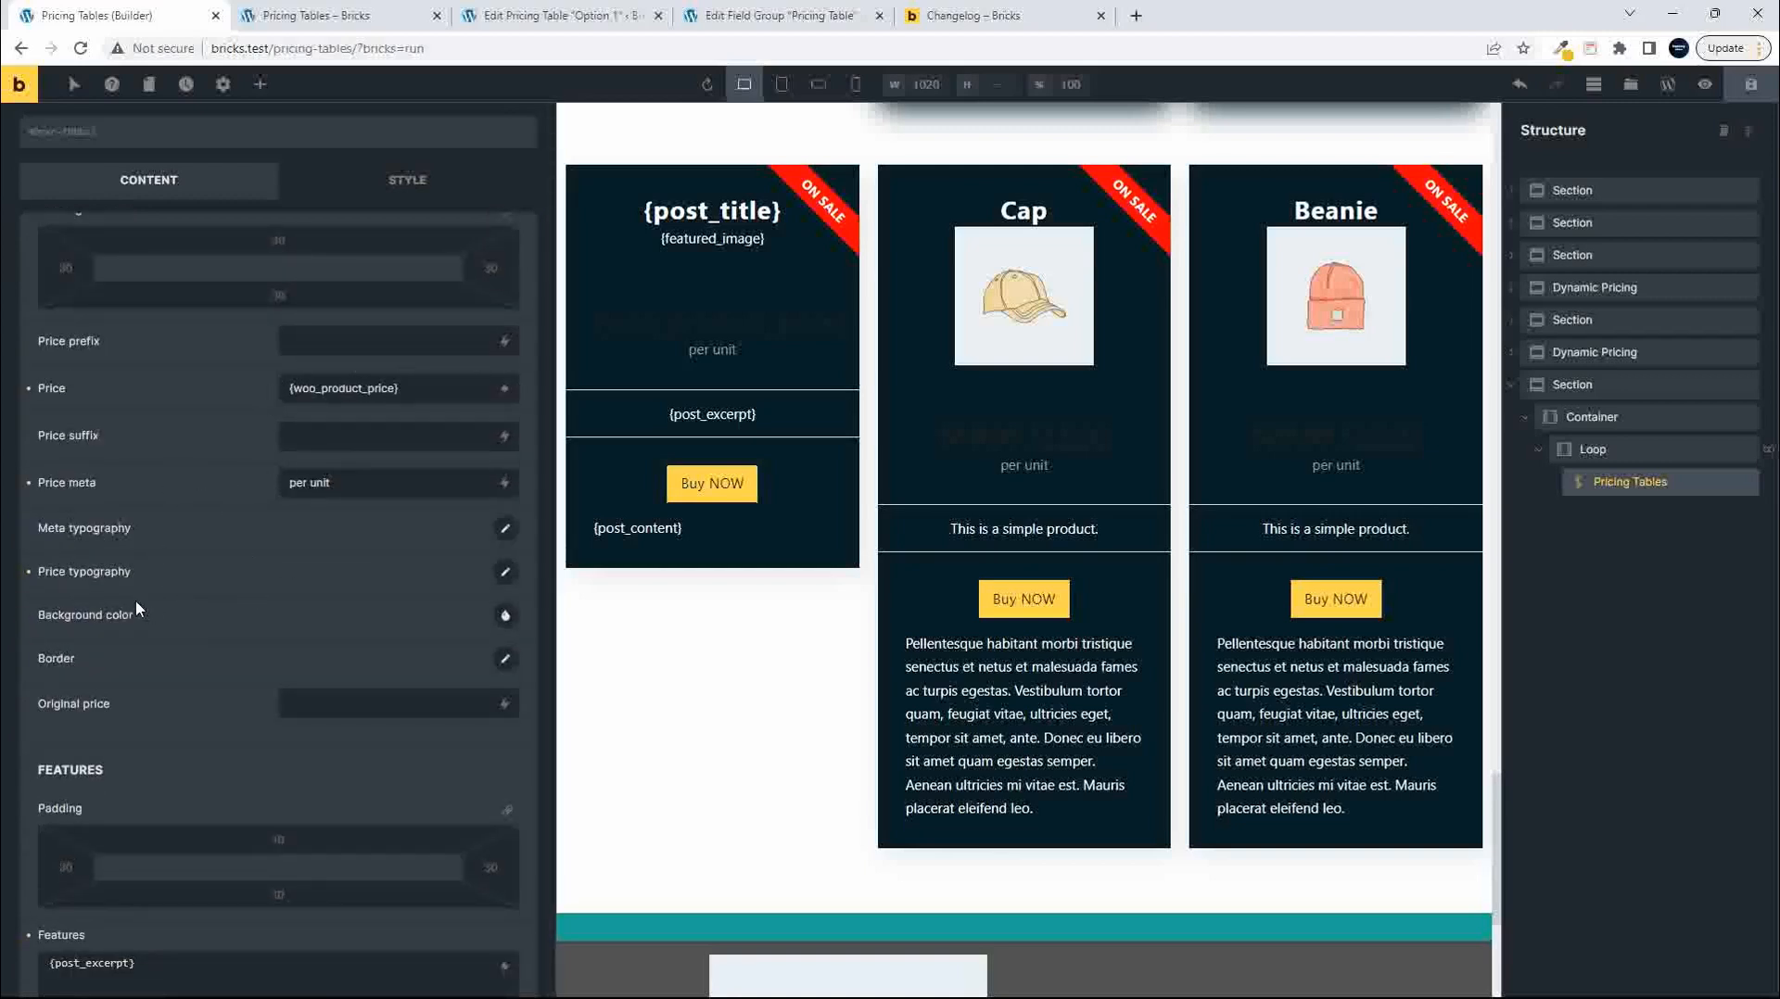
click(505, 573)
click(486, 630)
click(274, 704)
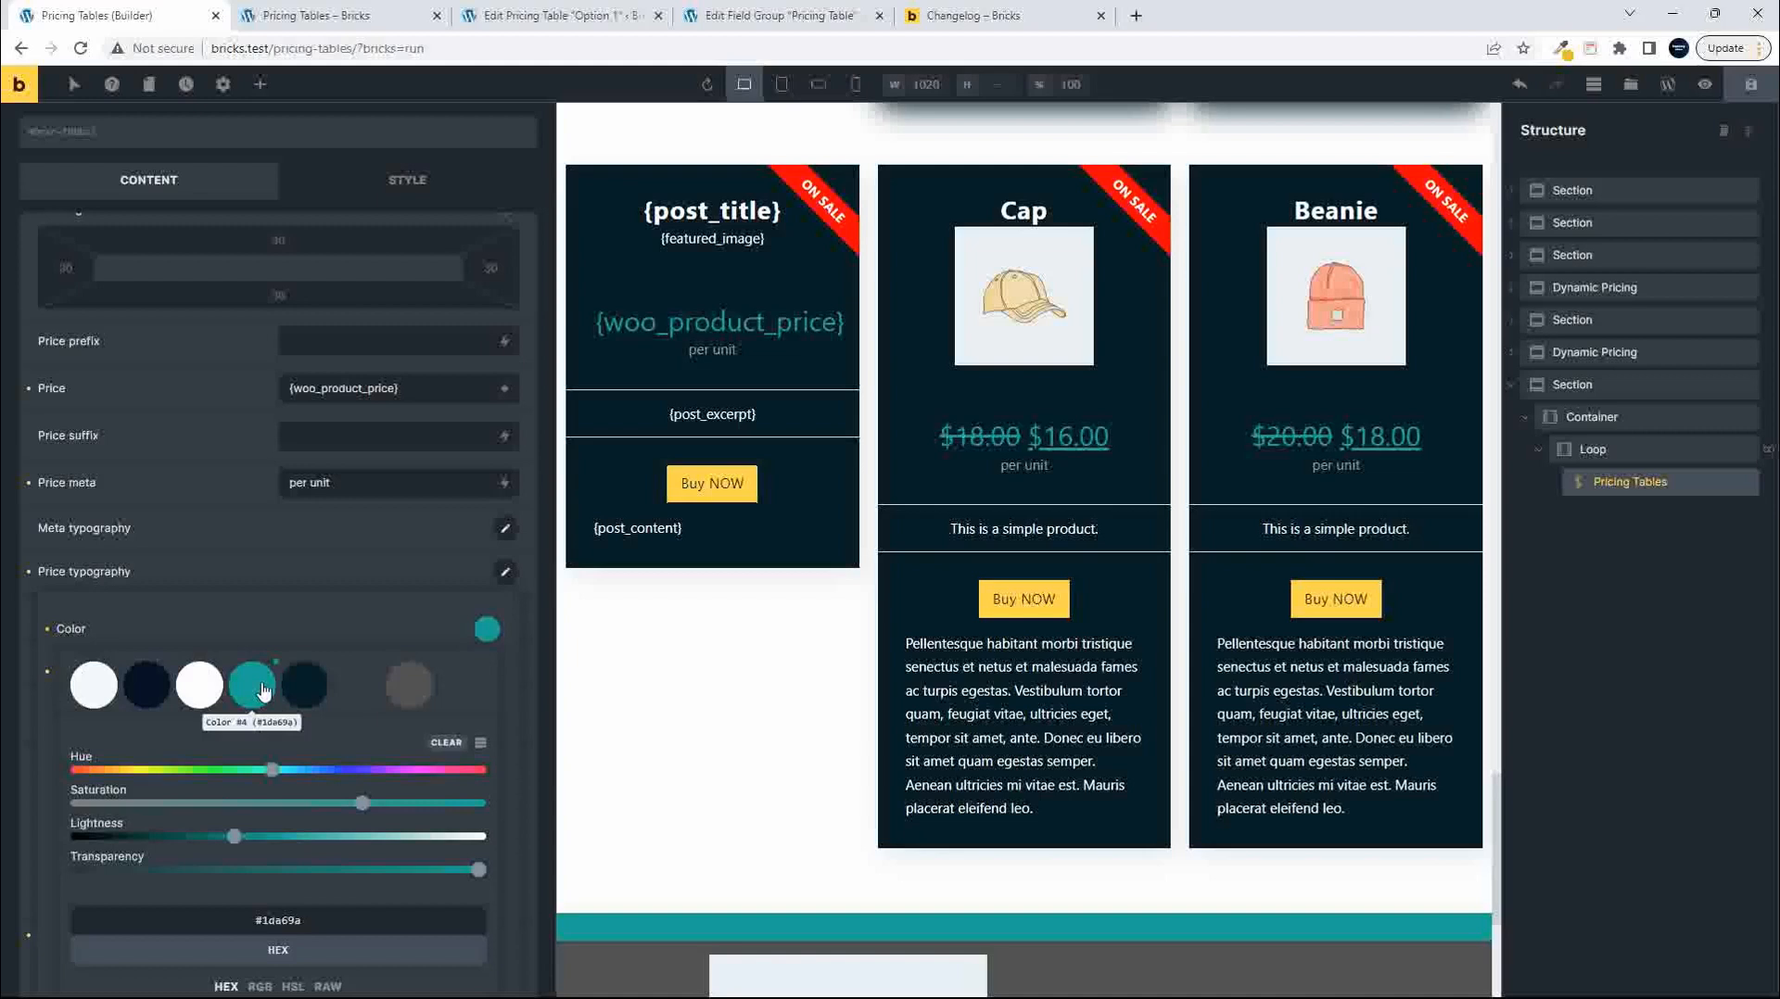
Adjust the price color's hue, saturation and lightness to the bright yellow-green #dcf500.
drag(266, 772, 154, 774)
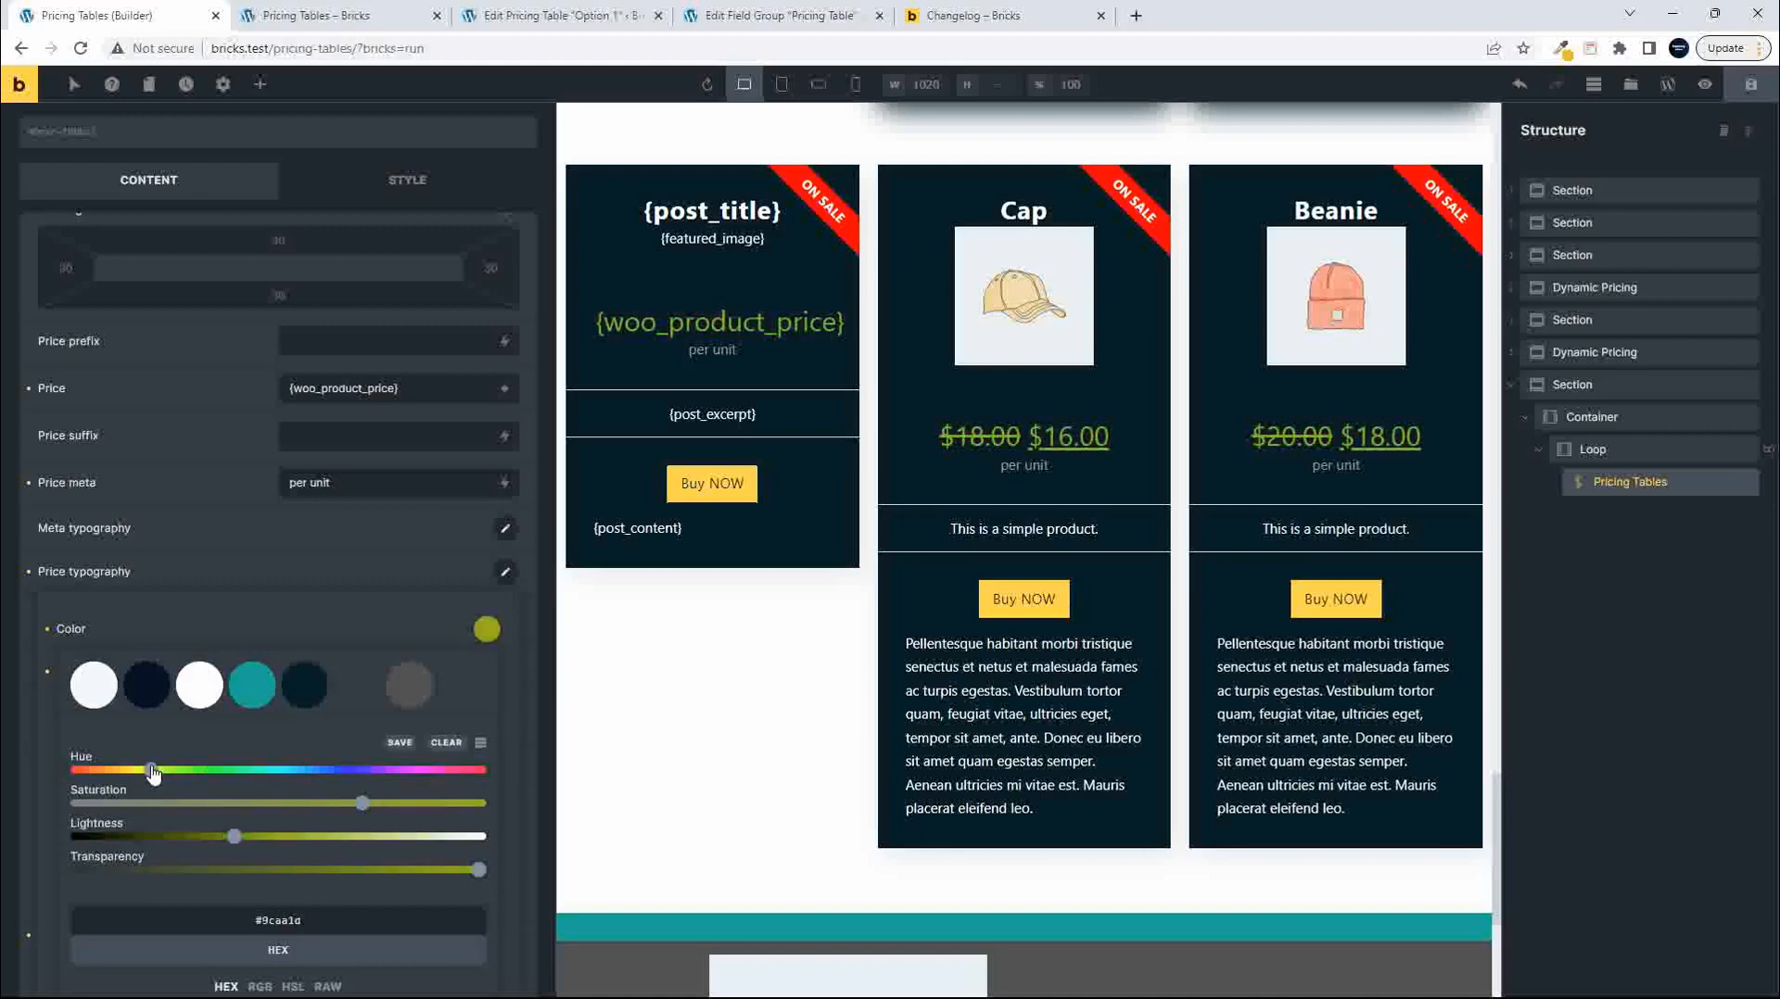
drag(150, 772, 139, 773)
drag(360, 803, 661, 833)
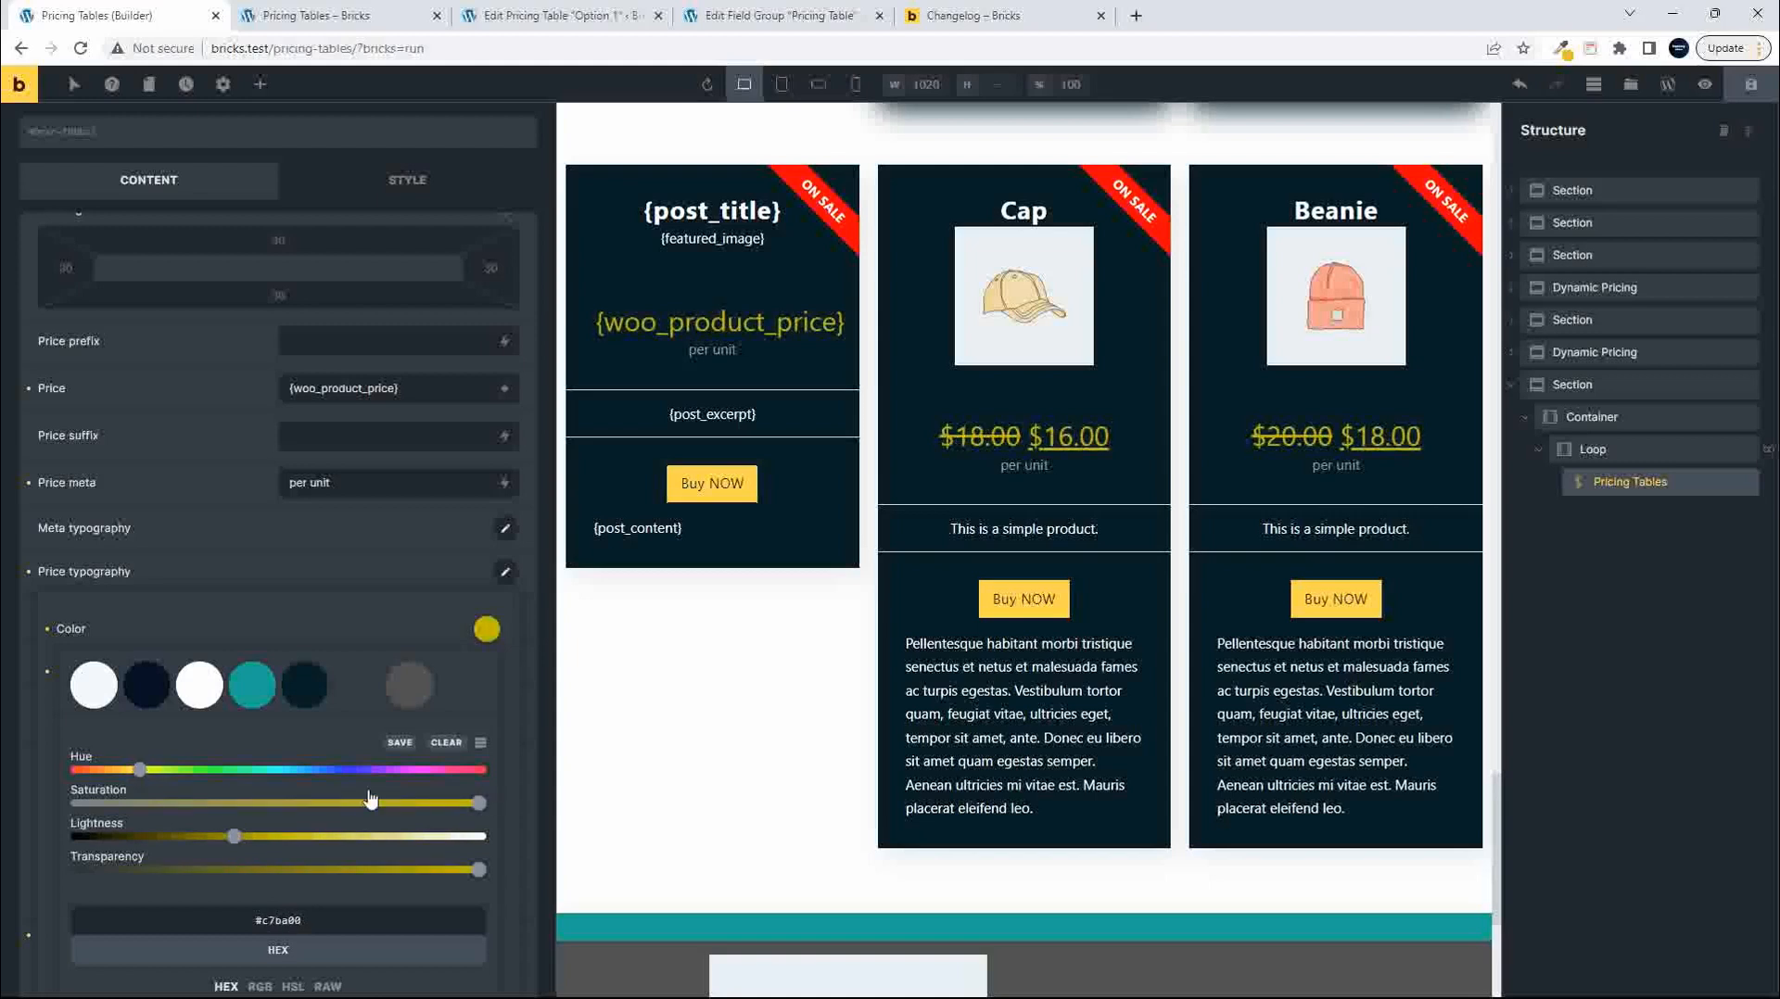
drag(143, 775, 157, 784)
drag(236, 841, 278, 840)
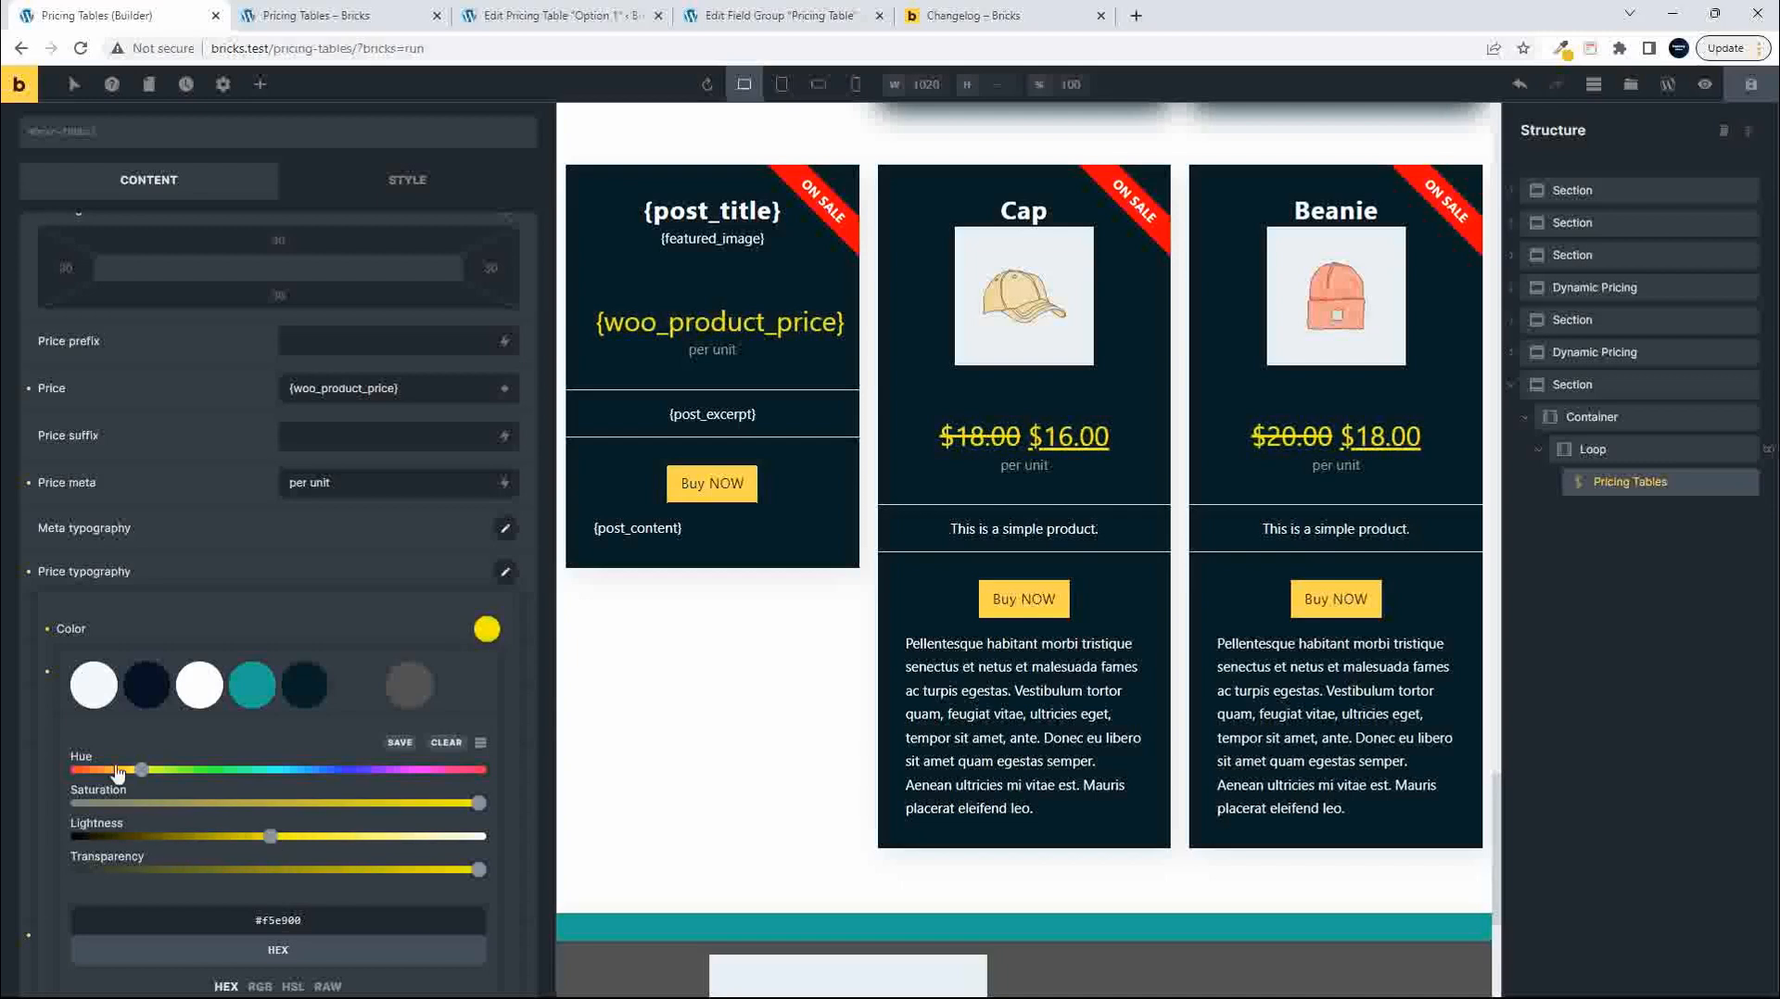
mouse_move(143, 775)
mouse_down()
mouse_move(113, 773)
mouse_move(153, 765)
mouse_up()
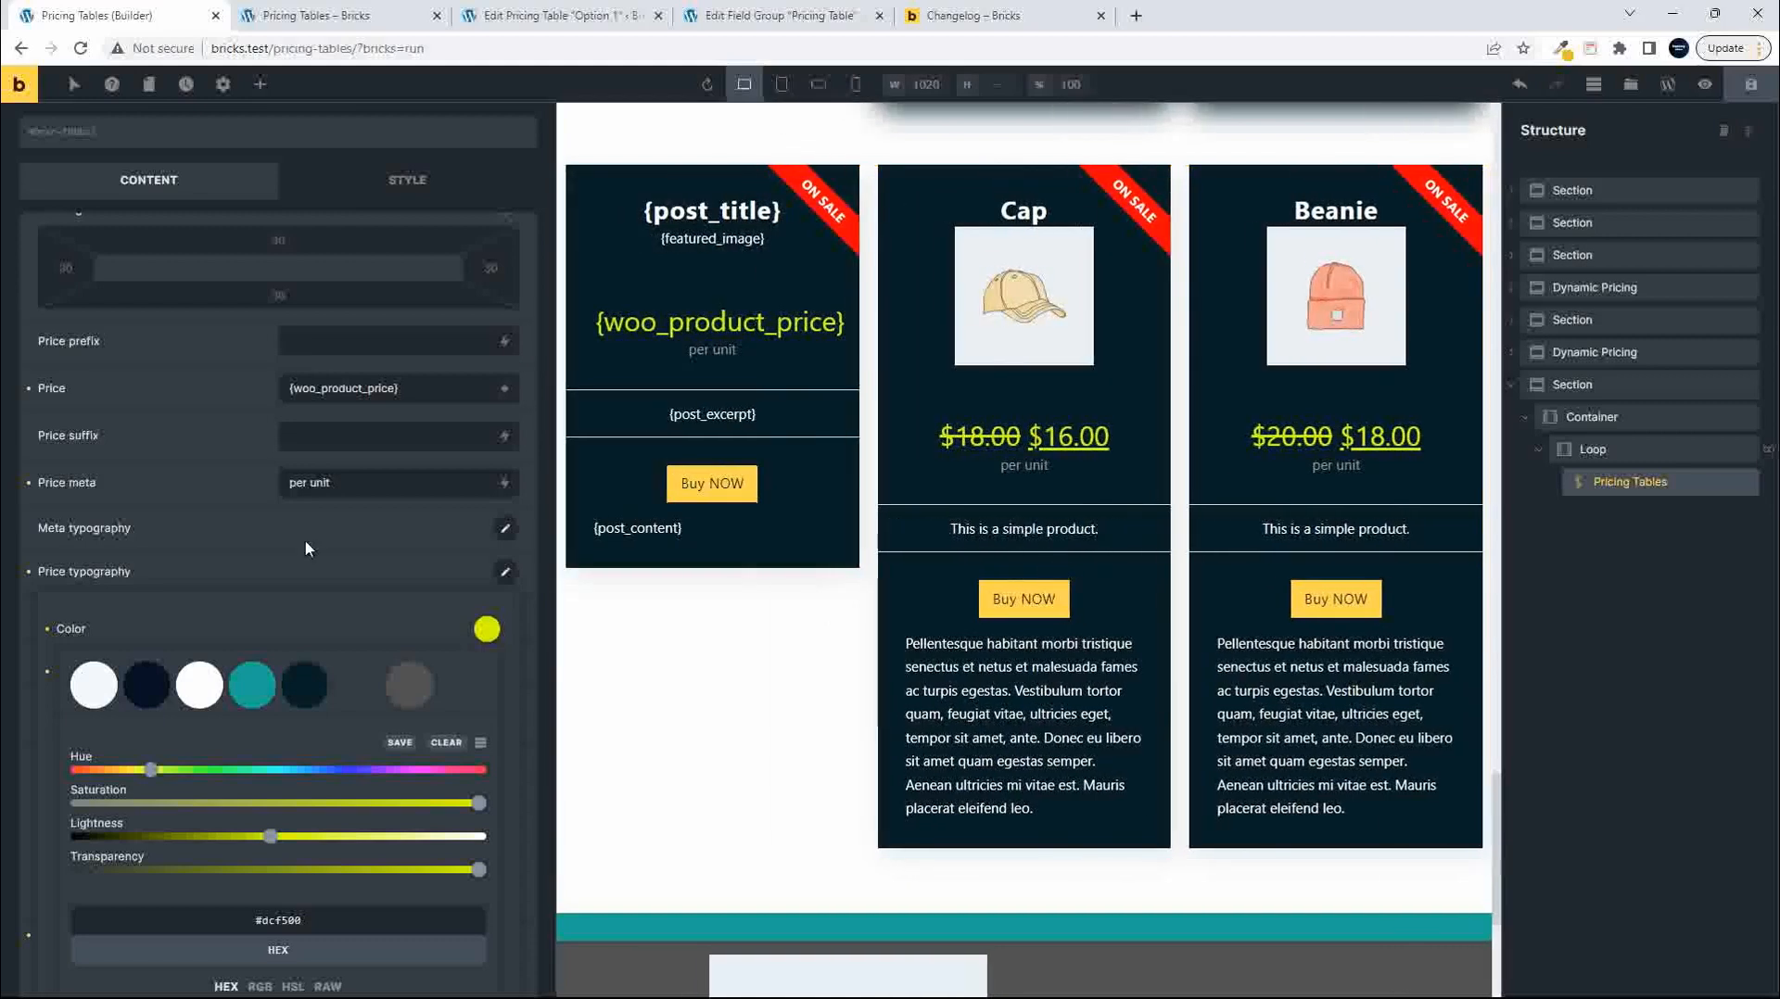
Set the size of the Buy NOW button to Extra large.
scroll(287, 512, down, 10)
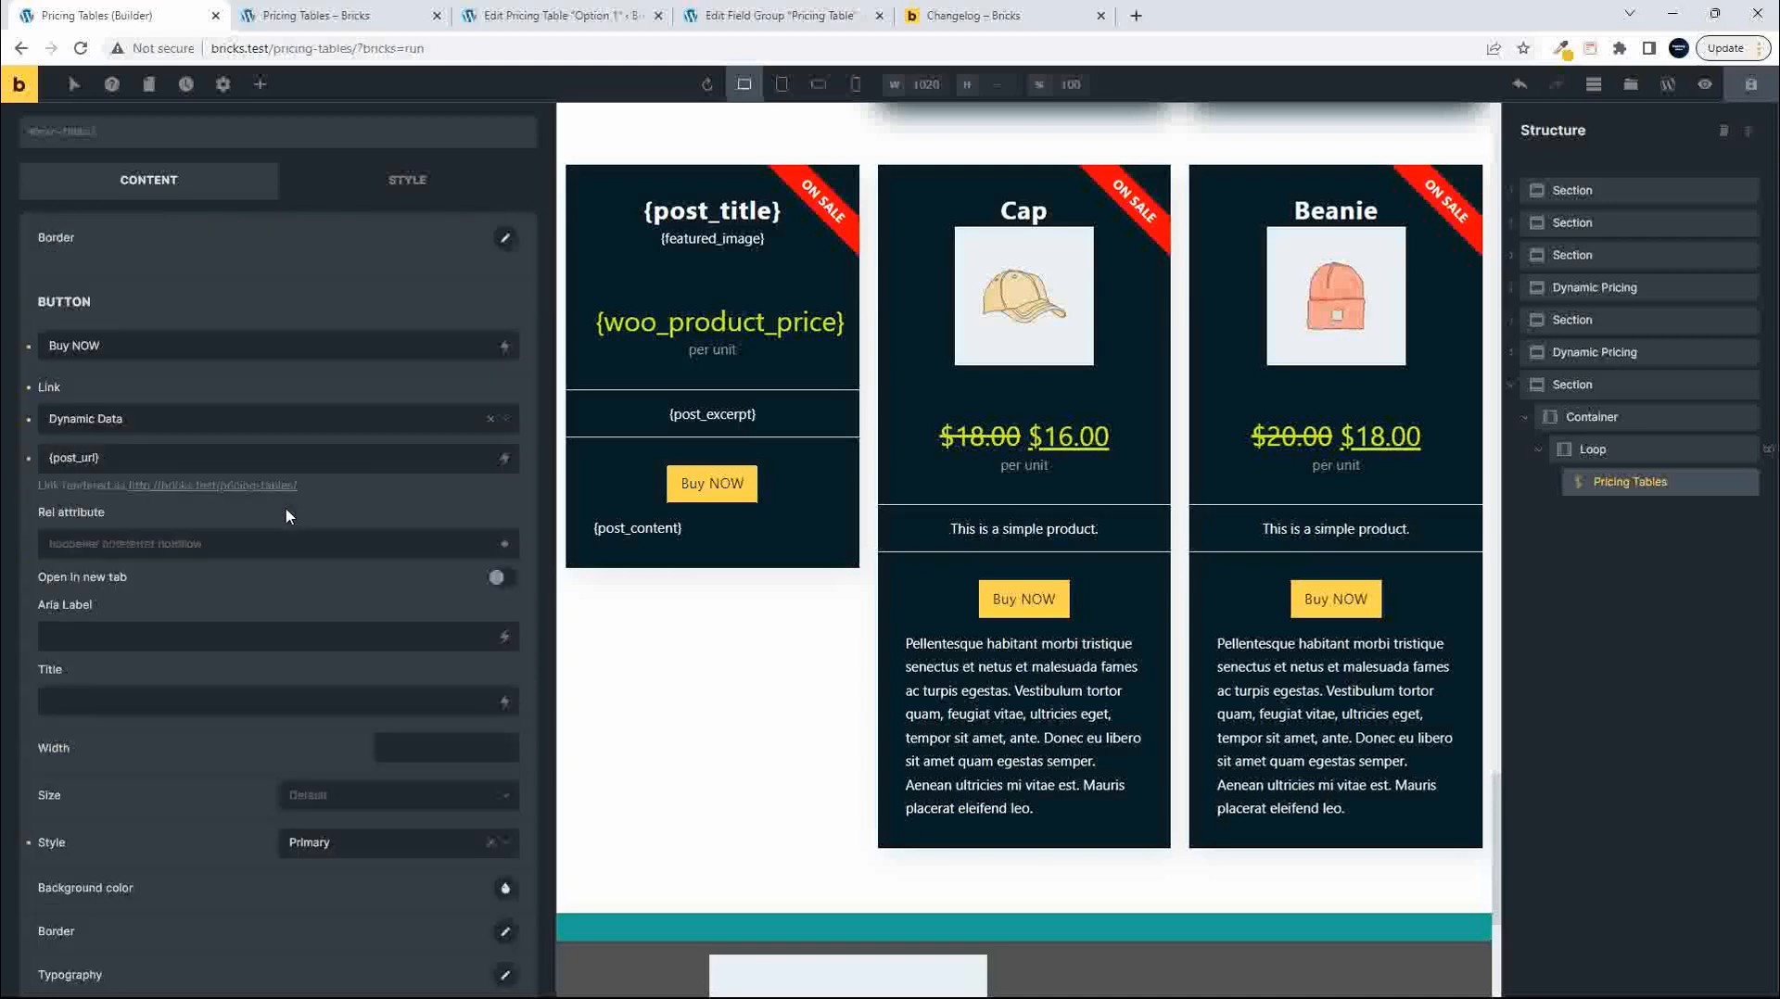
scroll(286, 515, up, 7)
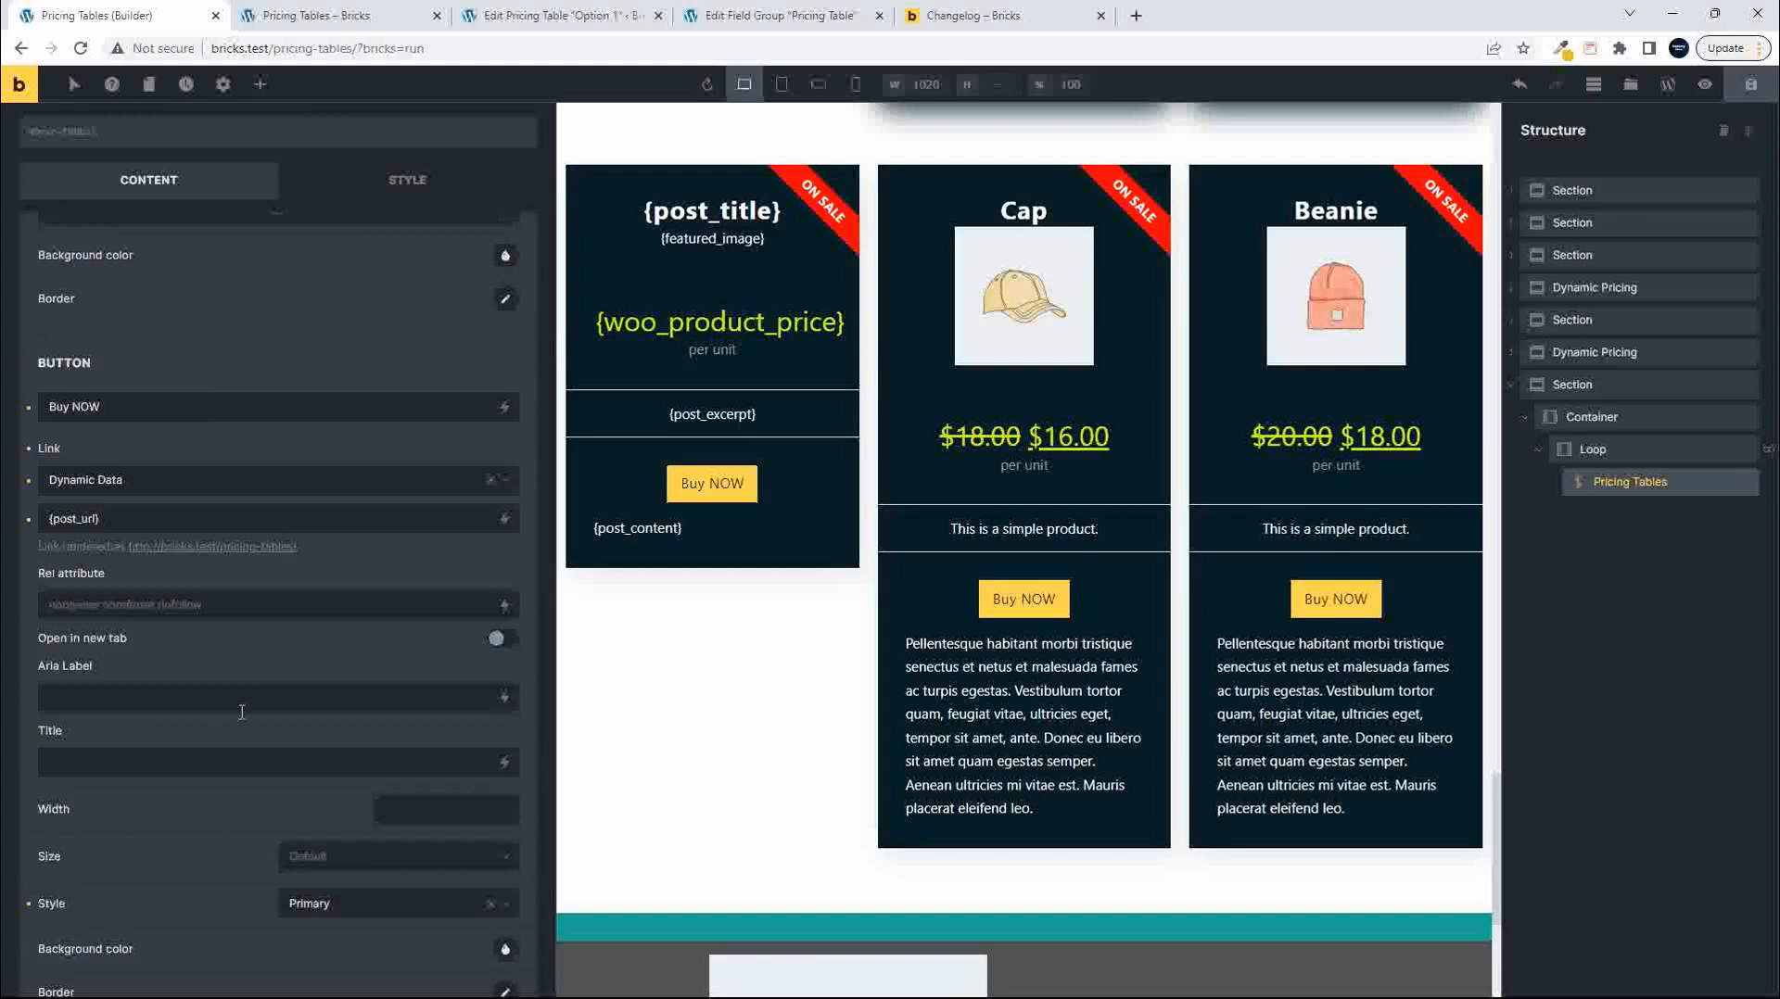
scroll(220, 731, down, 3)
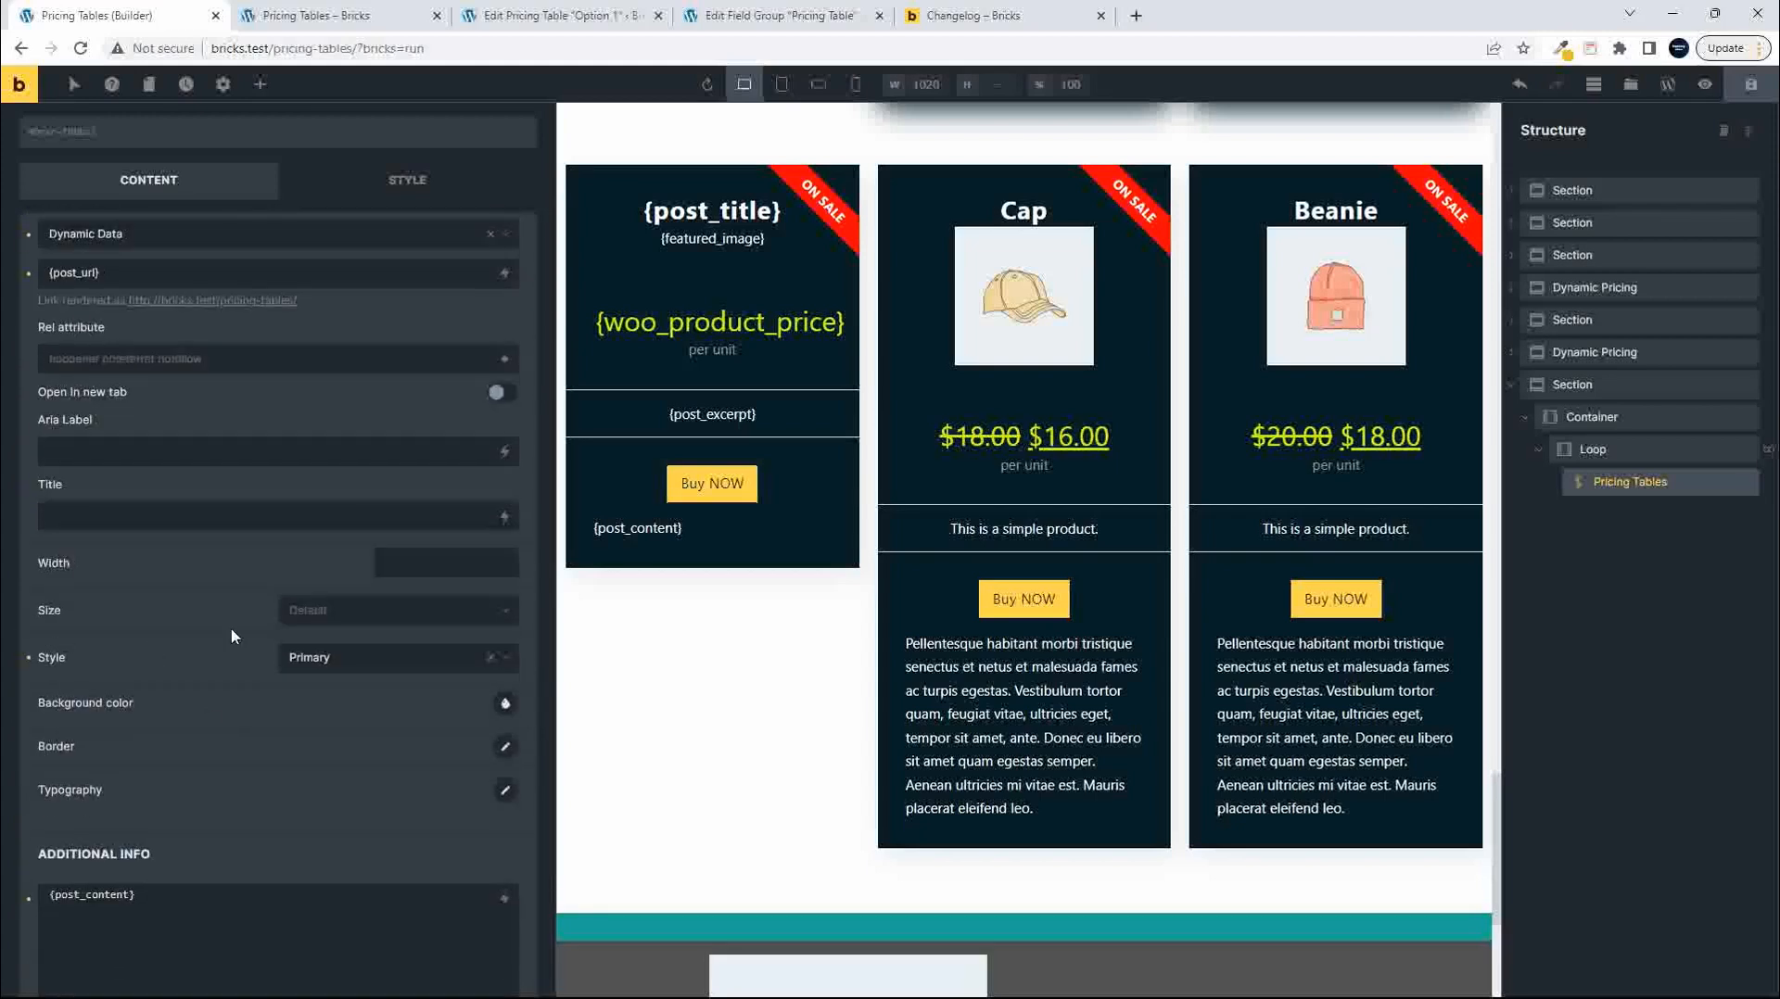
click(401, 627)
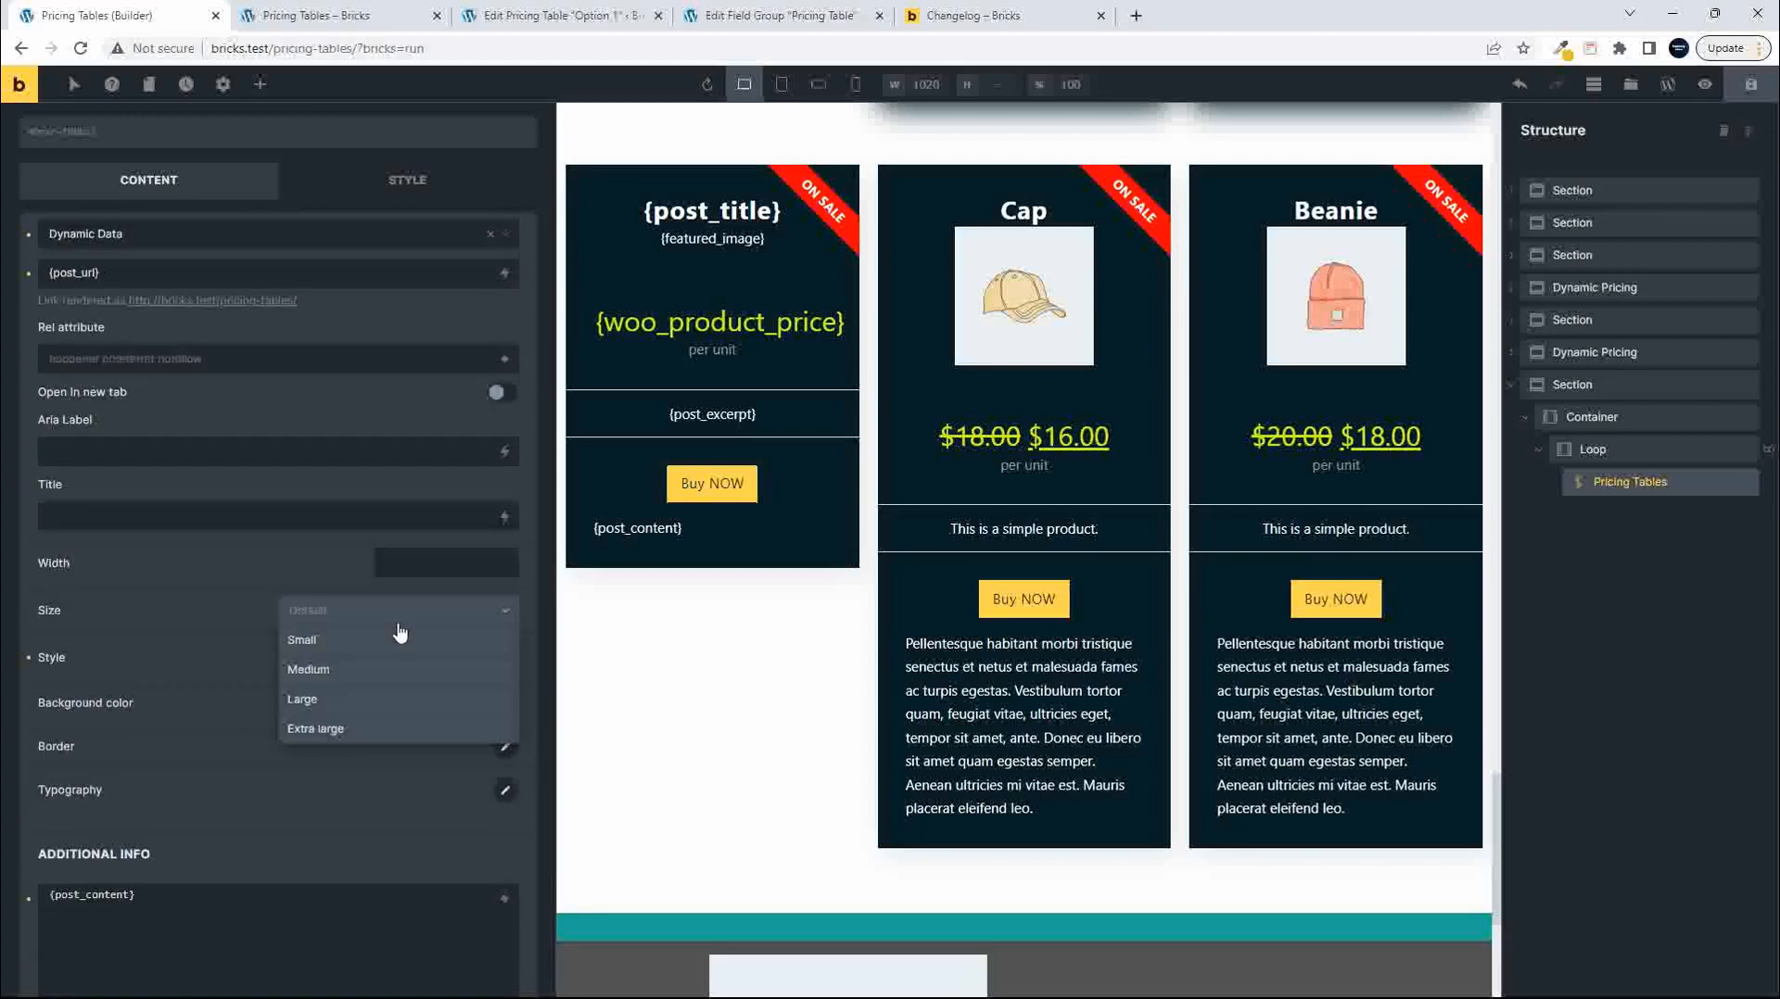
click(341, 735)
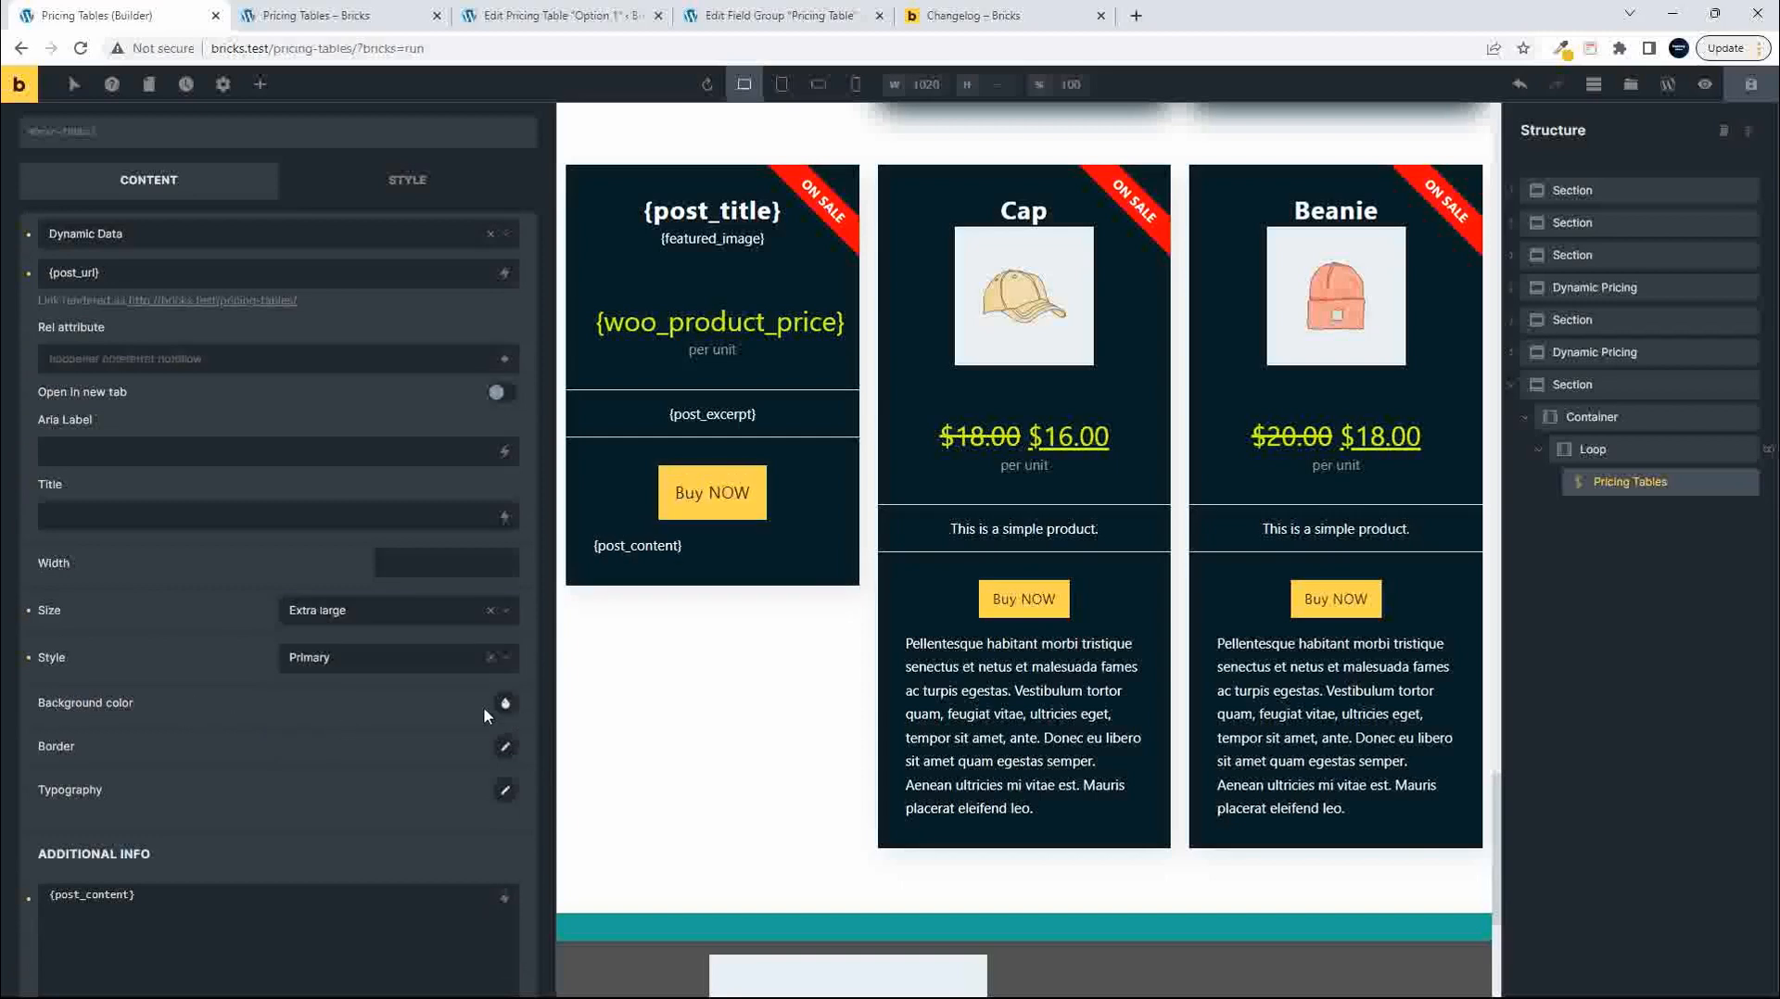
Give the Buy NOW button a border radius of 5 on all four corners.
click(505, 748)
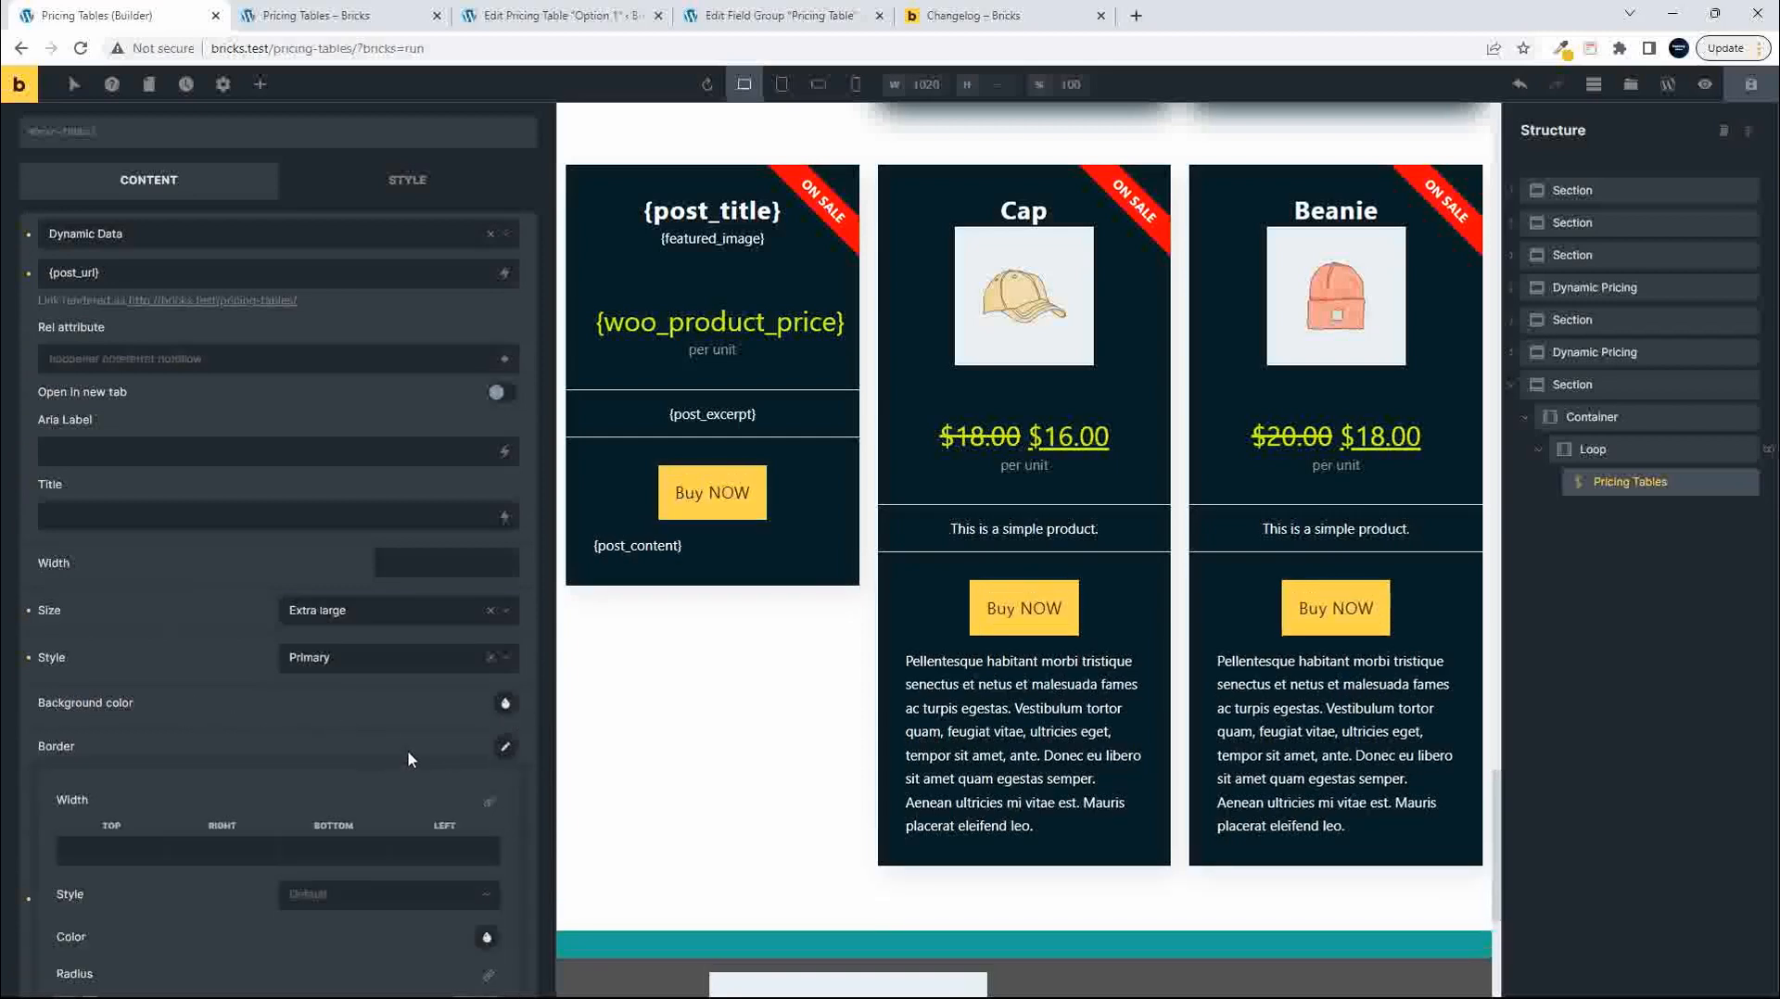
scroll(408, 749, down, 3)
click(221, 780)
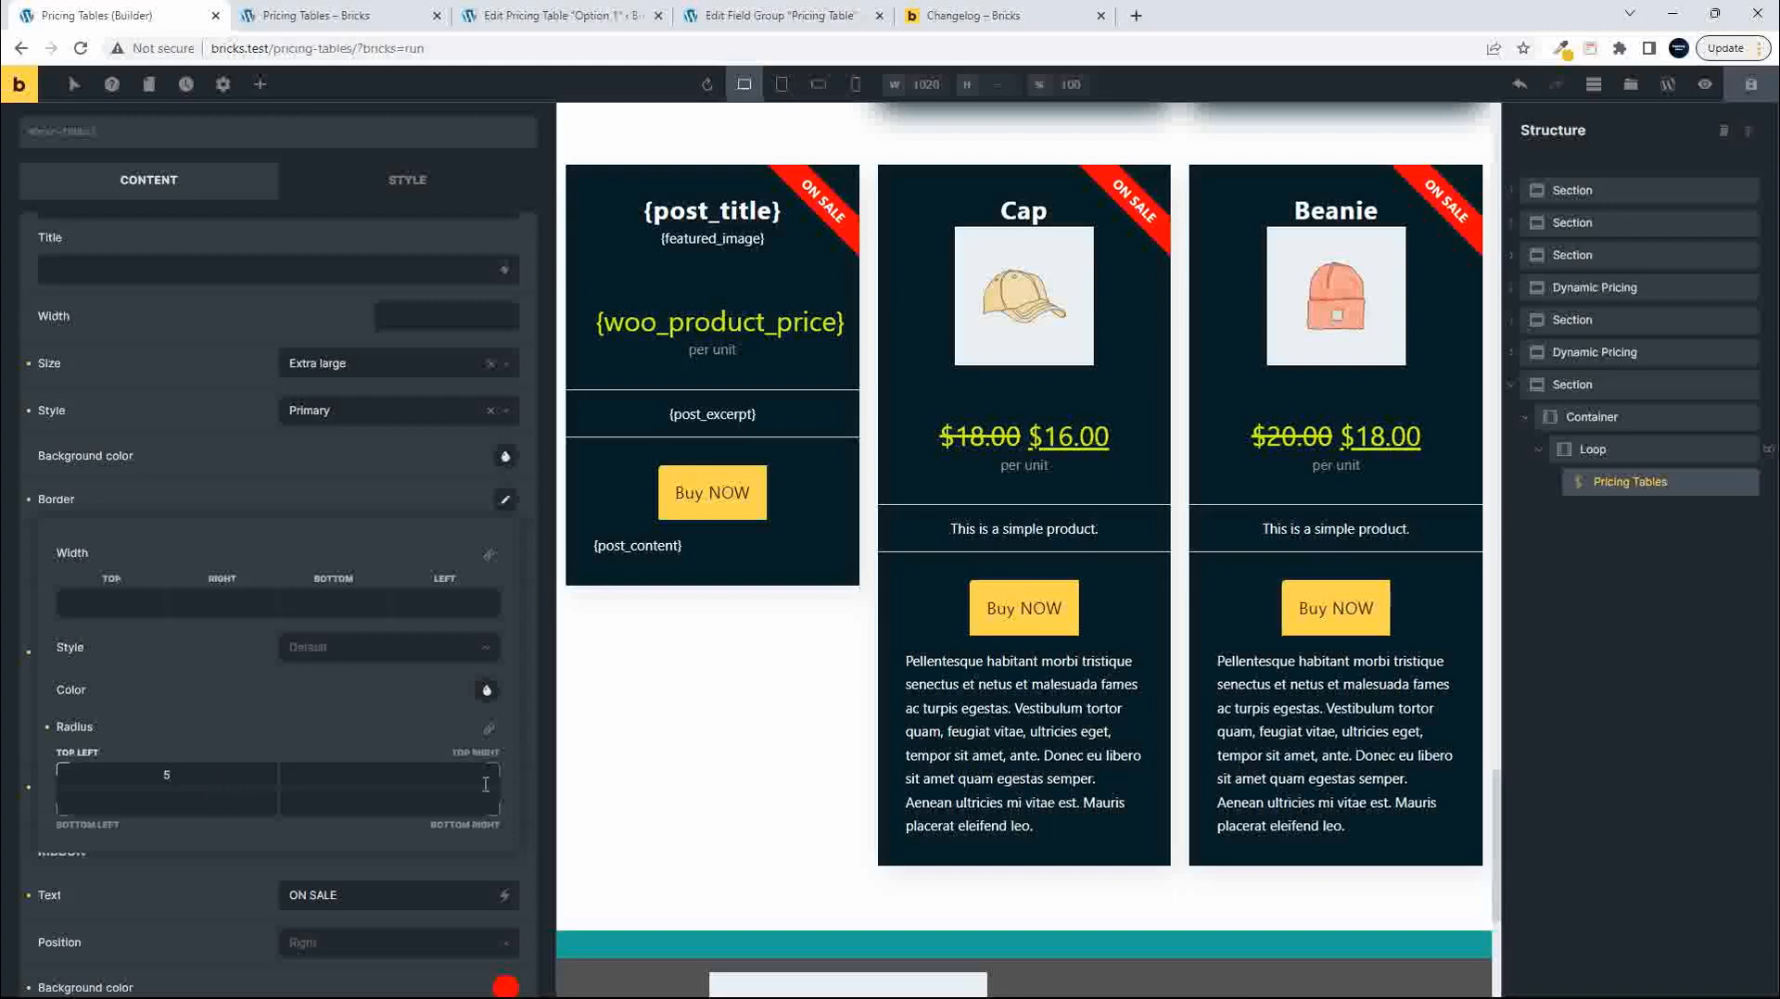
click(489, 730)
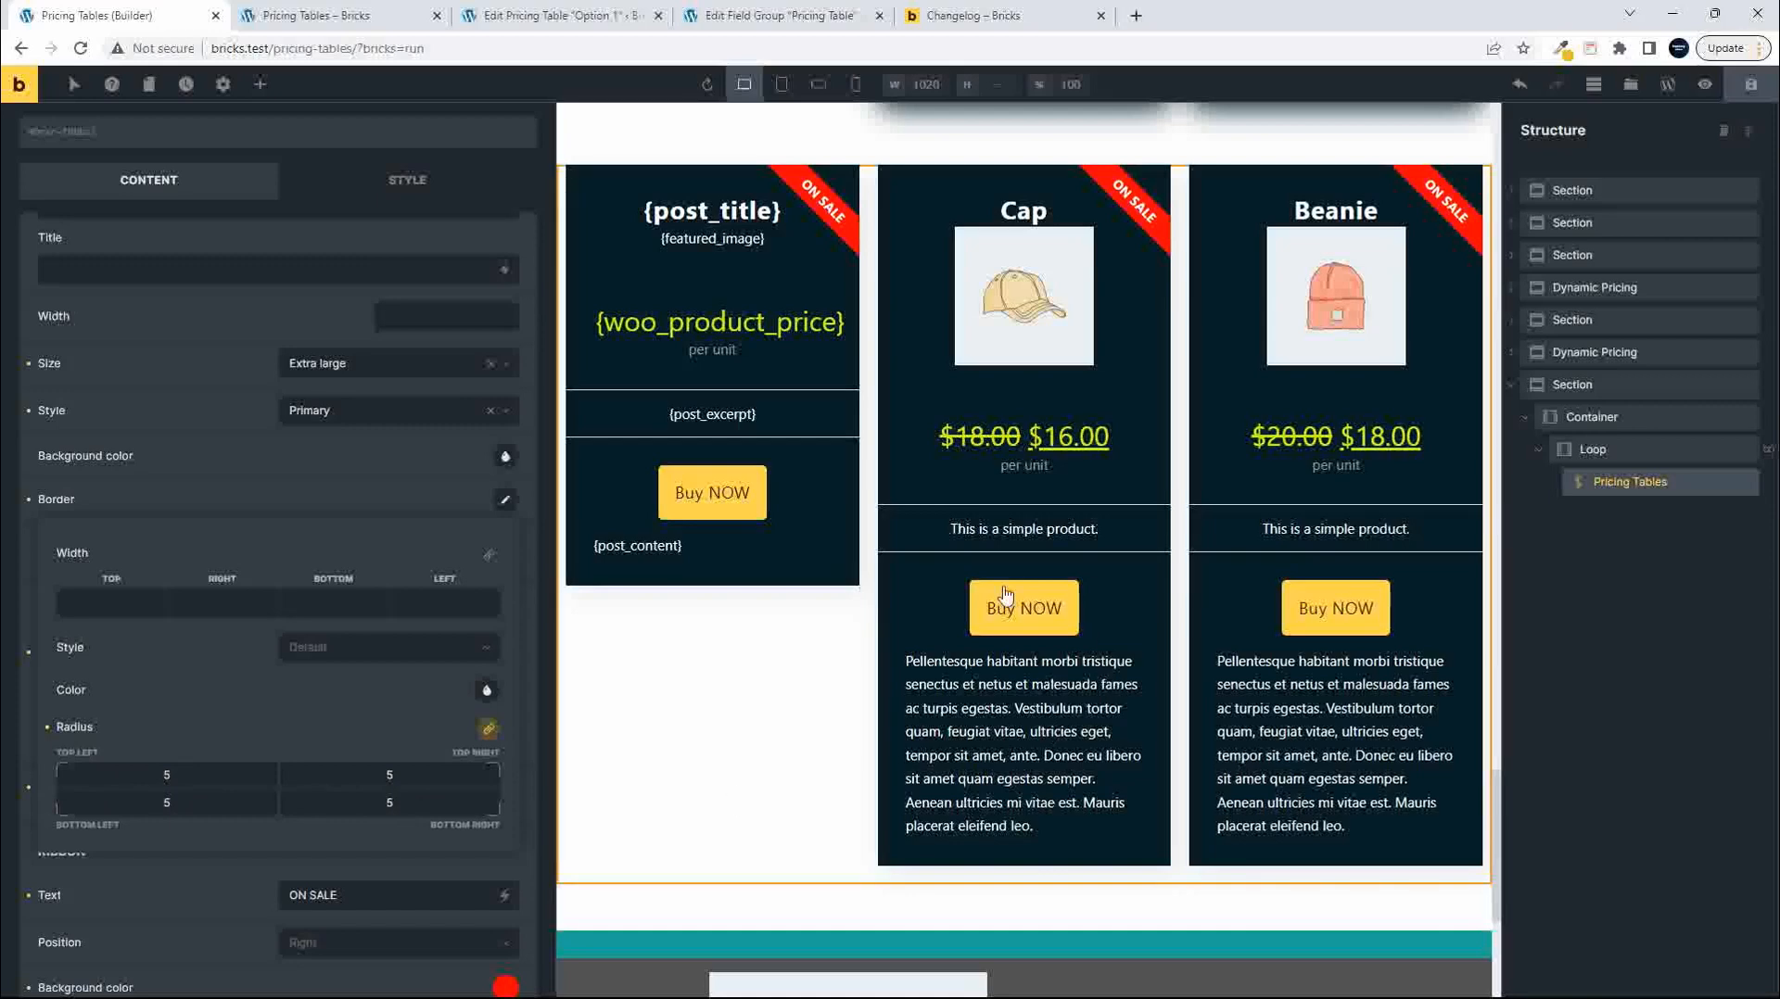
Review the restyled tables on the canvas, save the builder changes, and reload the front-end pricing tables page.
scroll(757, 713, right, 1)
scroll(931, 766, left, 1)
scroll(924, 758, up, 3)
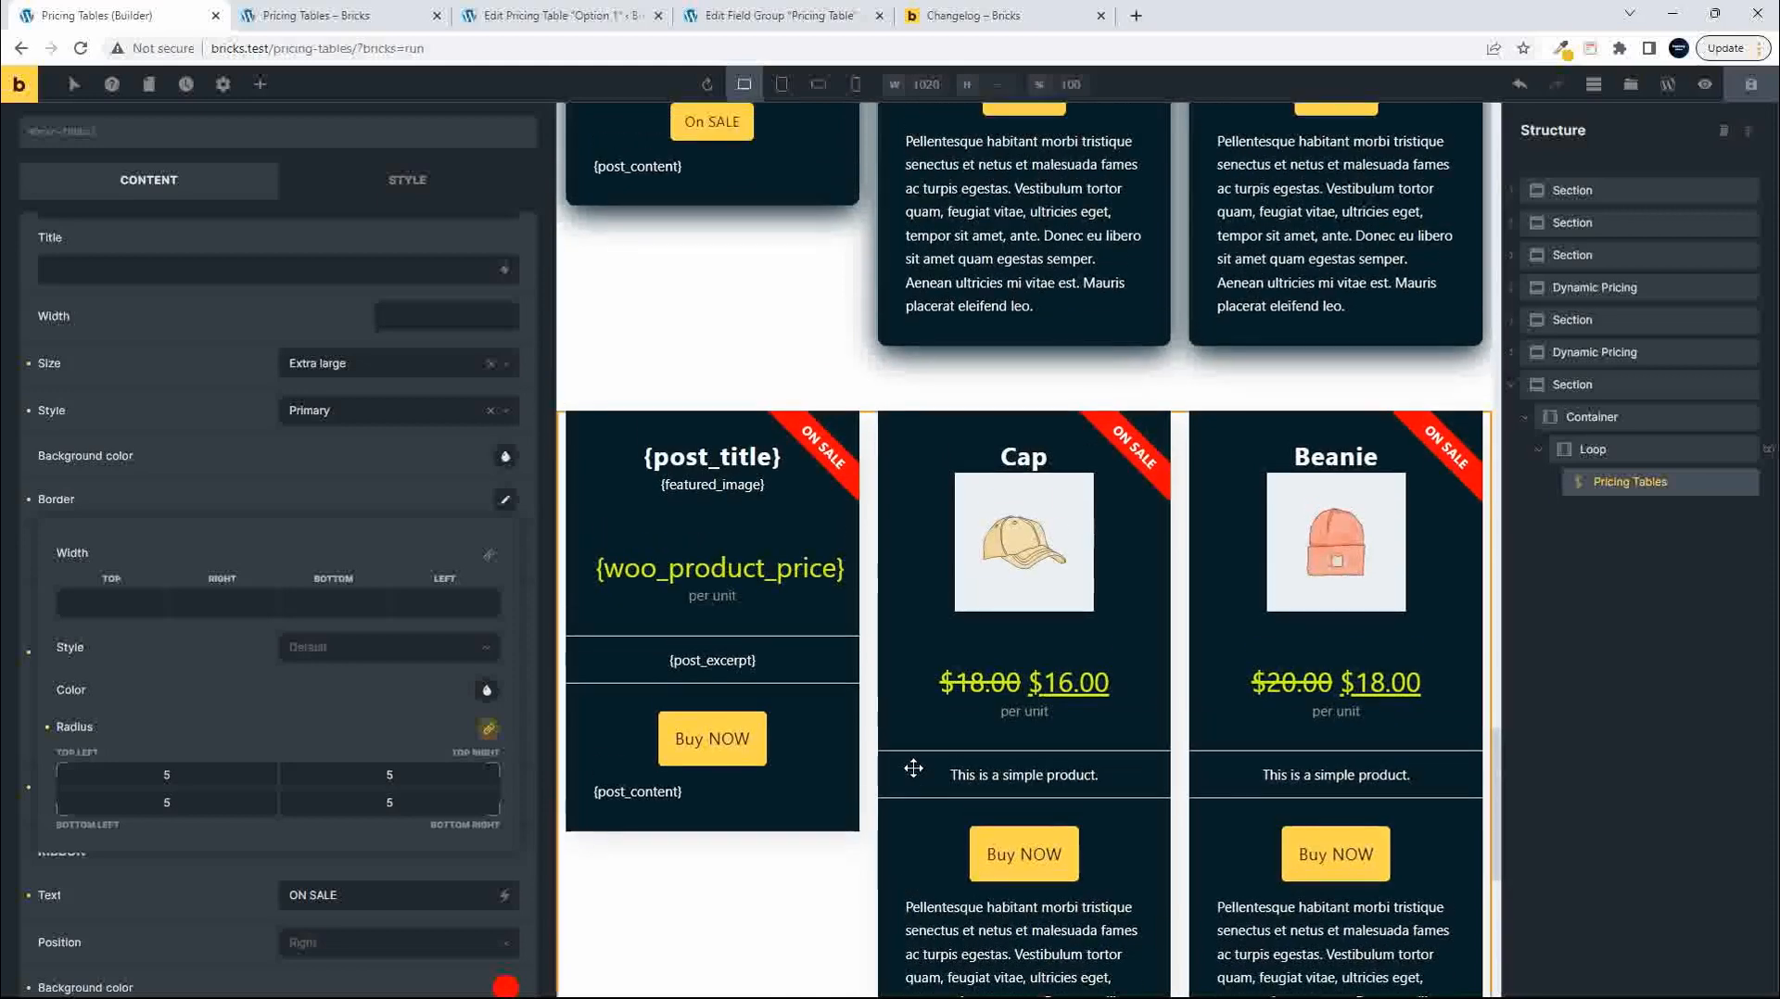
scroll(909, 766, down, 2)
scroll(914, 768, down, 1)
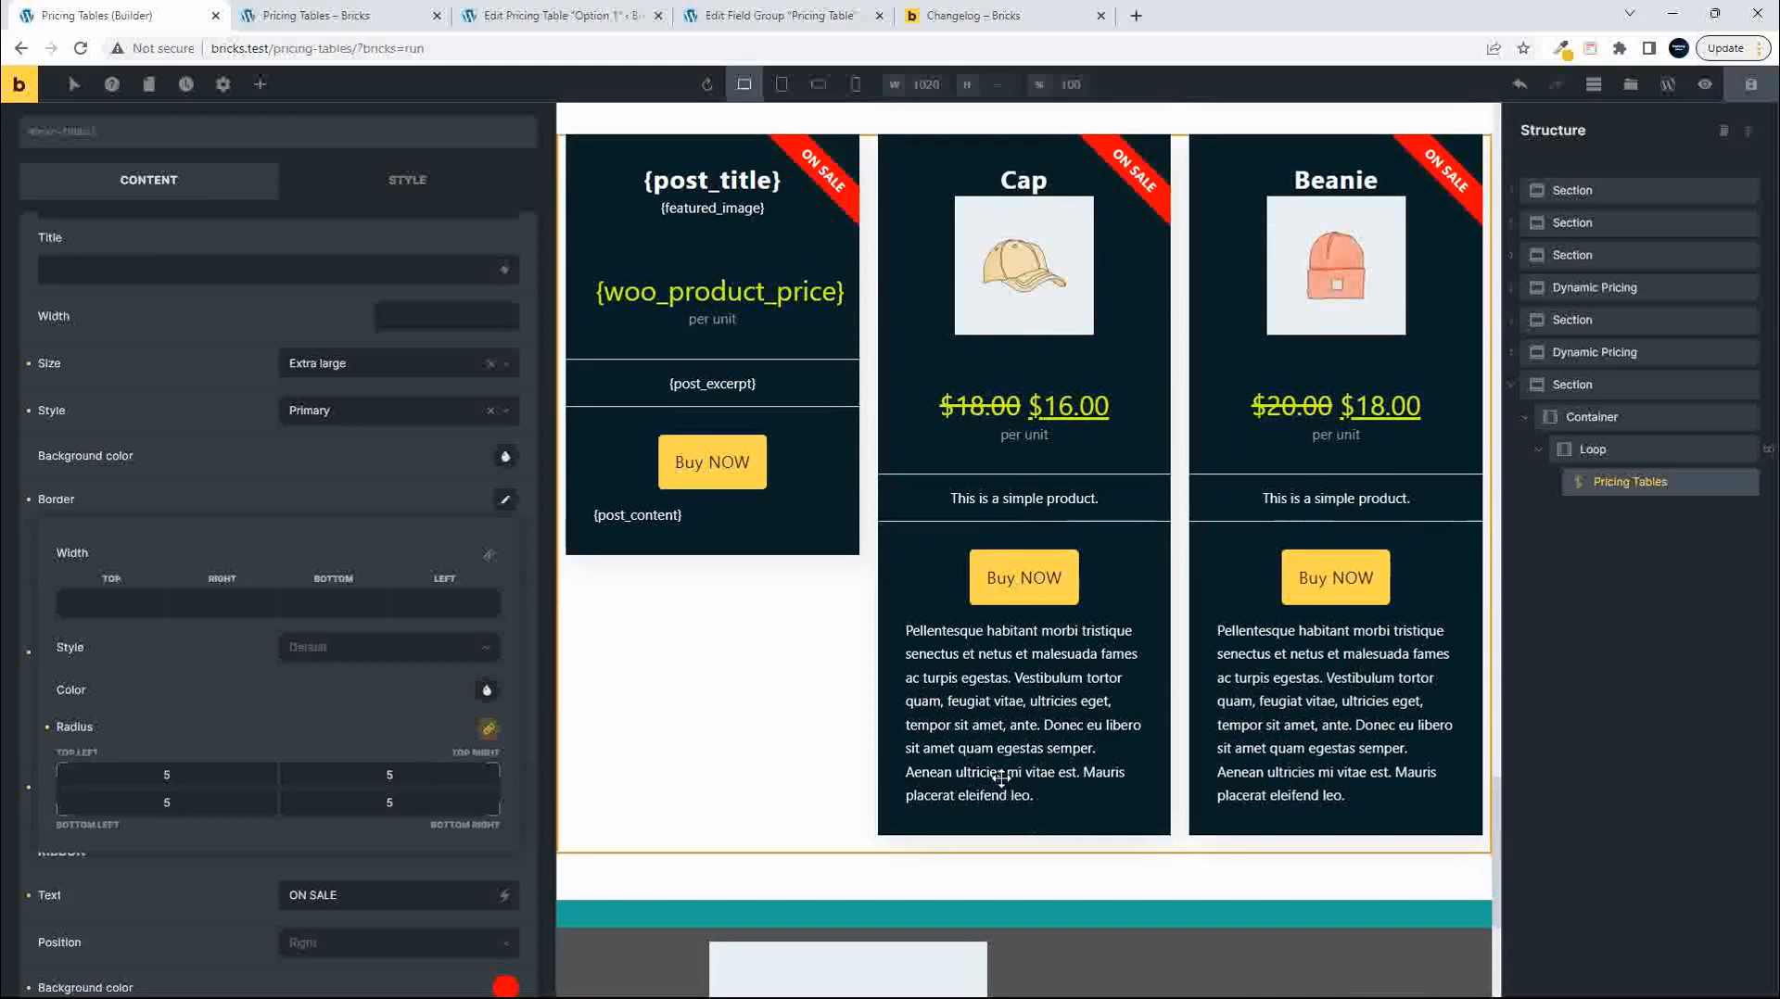
scroll(997, 783, up, 3)
click(1751, 88)
click(311, 16)
click(80, 52)
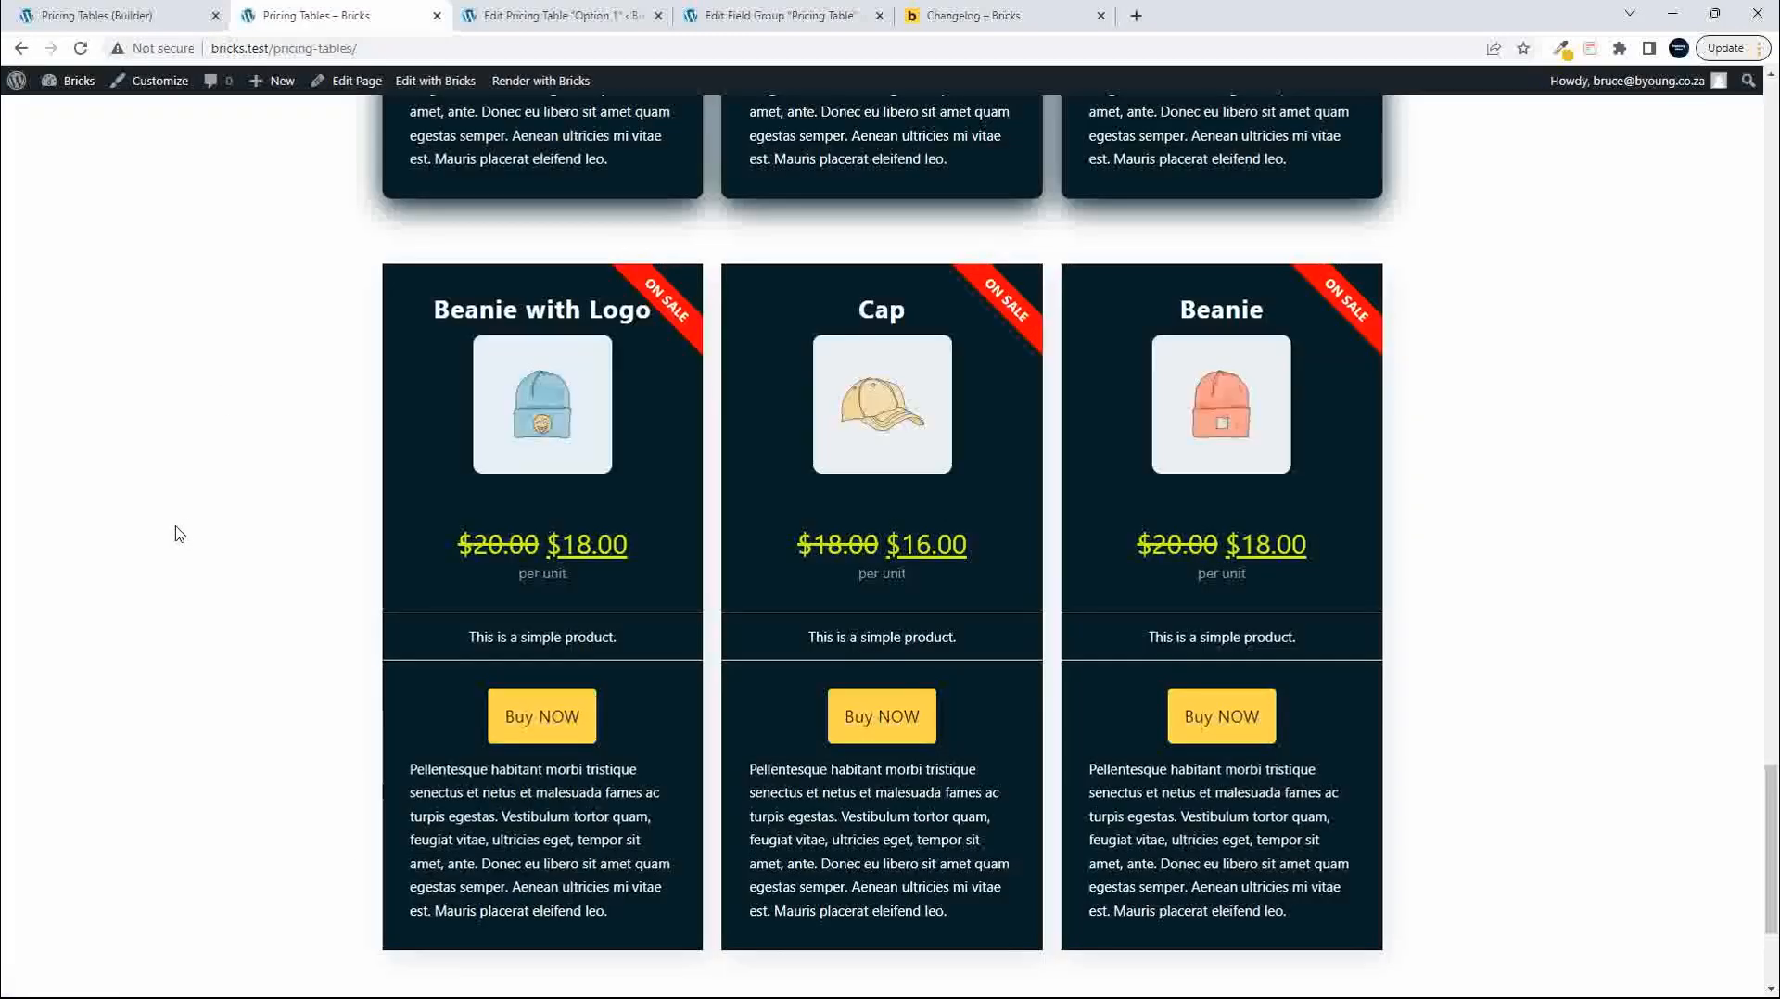
Compare the looped sale tables with the dark sale tables above them on the front-end page and return to the builder.
scroll(192, 545, down, 2)
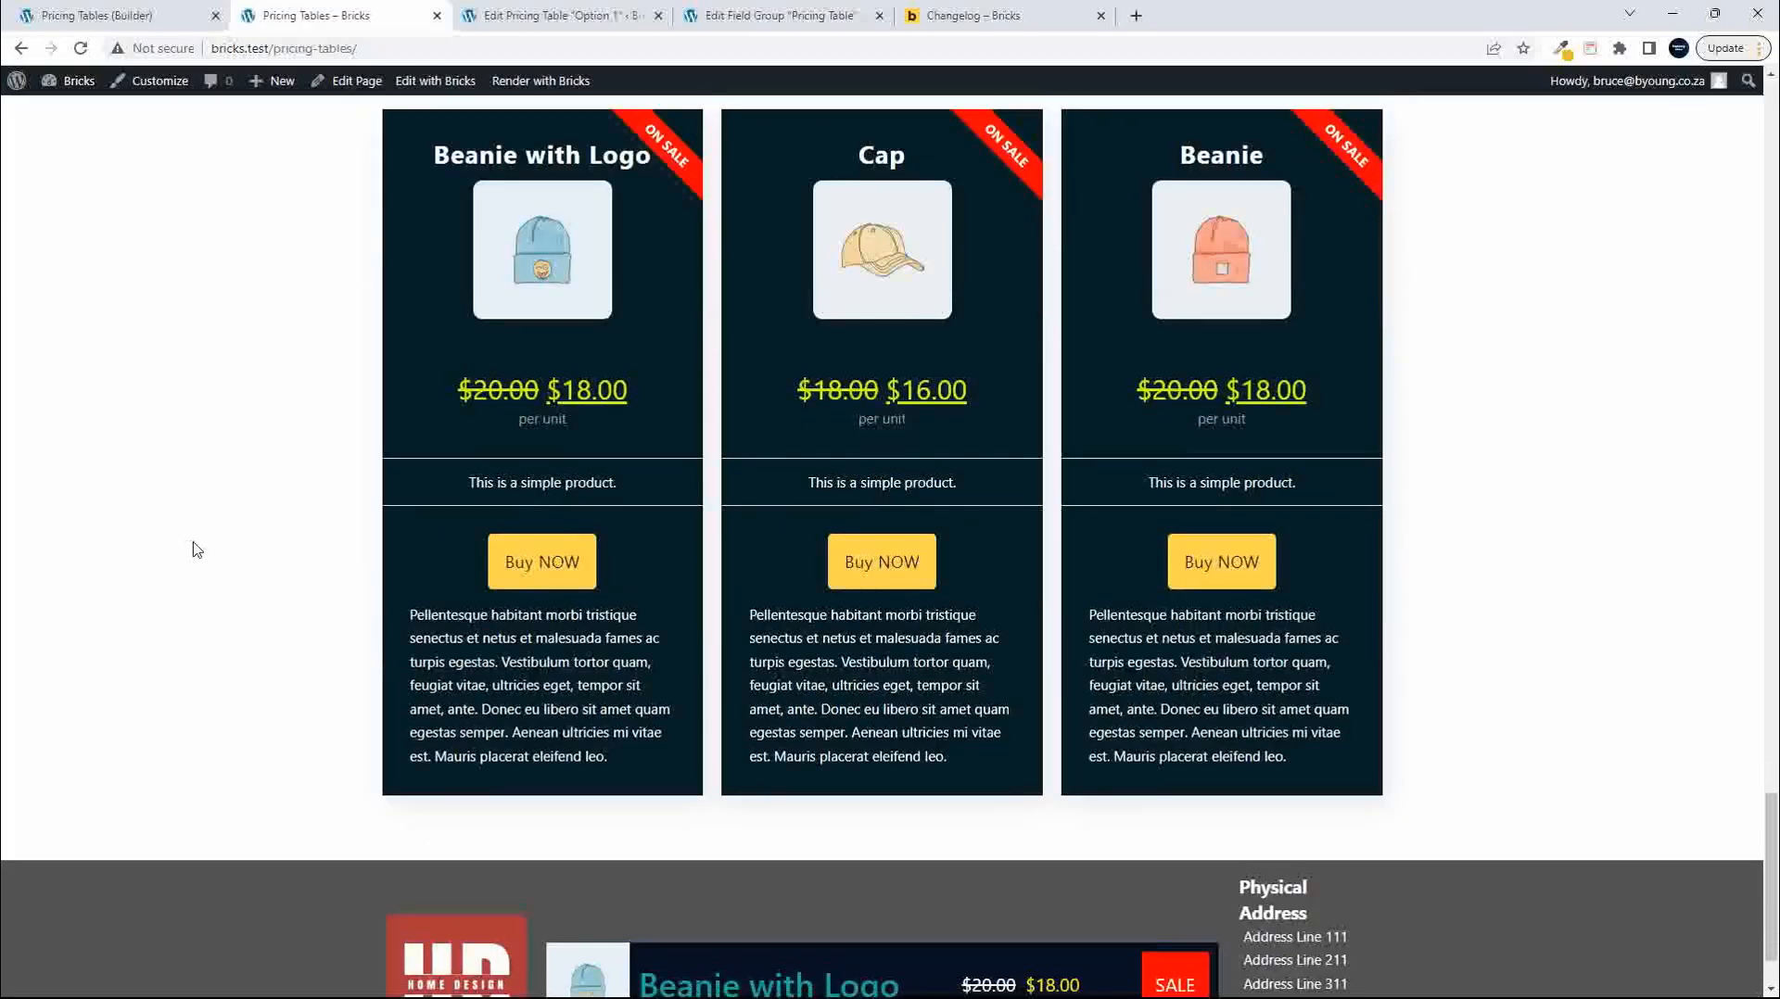
scroll(193, 549, up, 1)
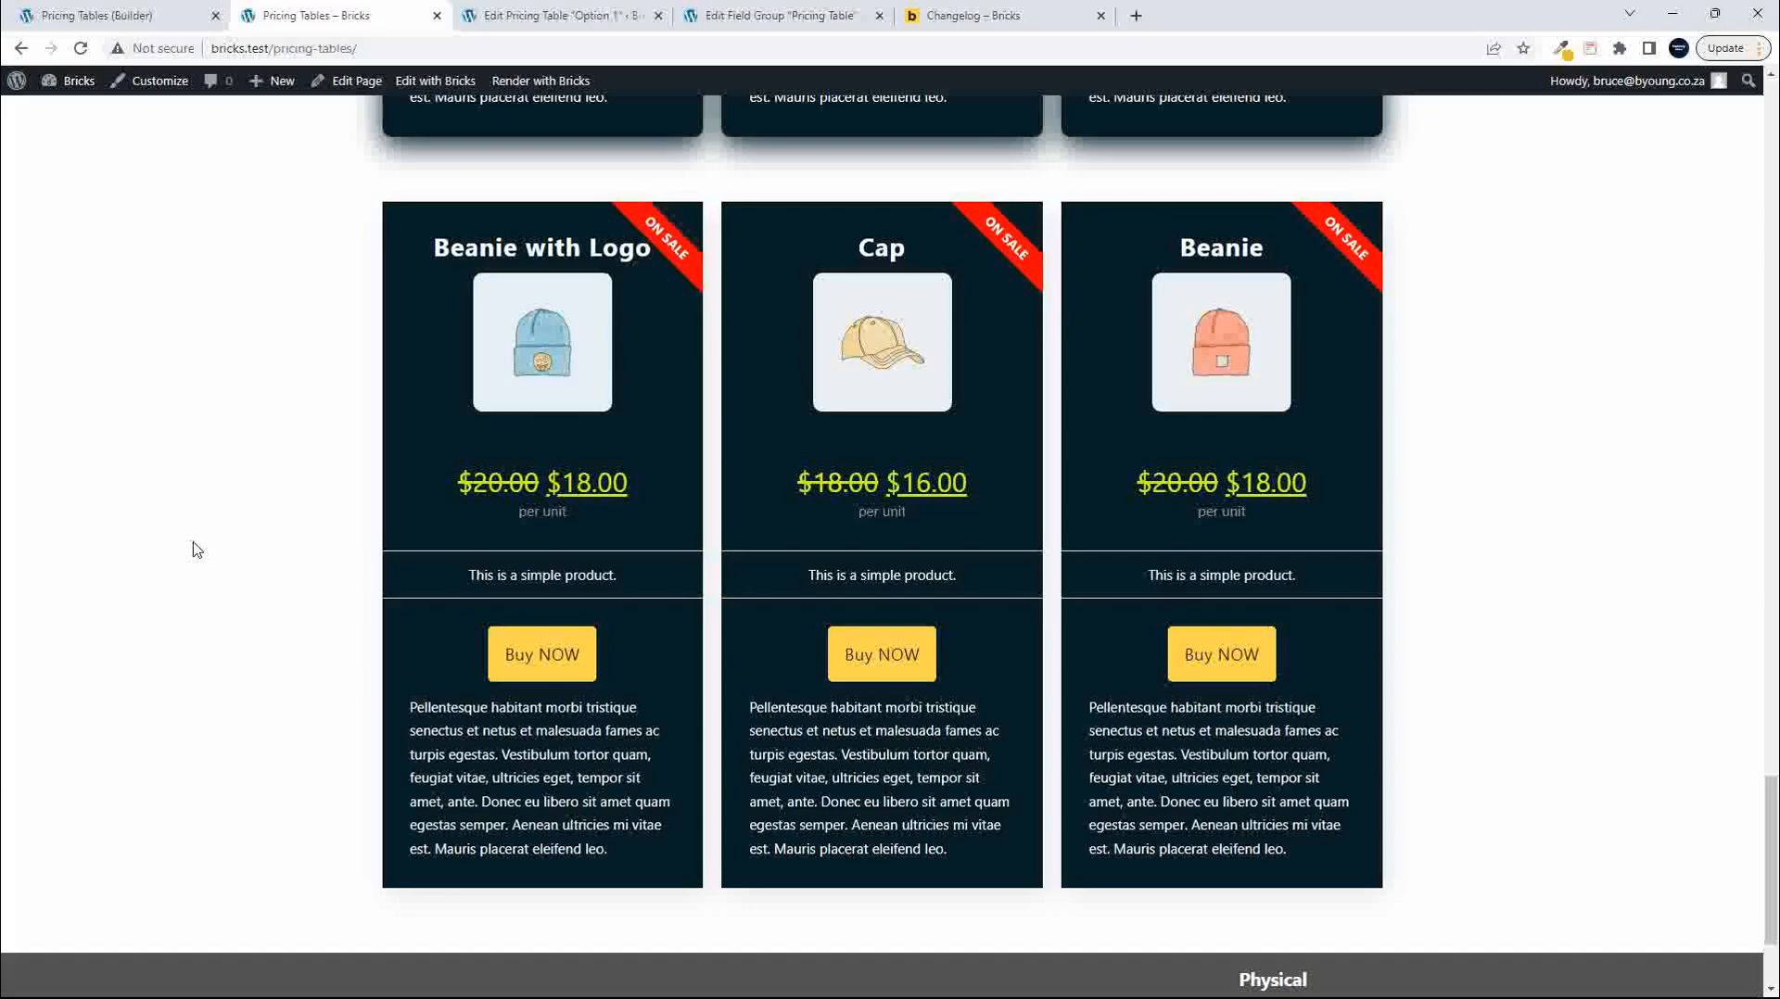
scroll(200, 560, up, 5)
scroll(211, 575, up, 4)
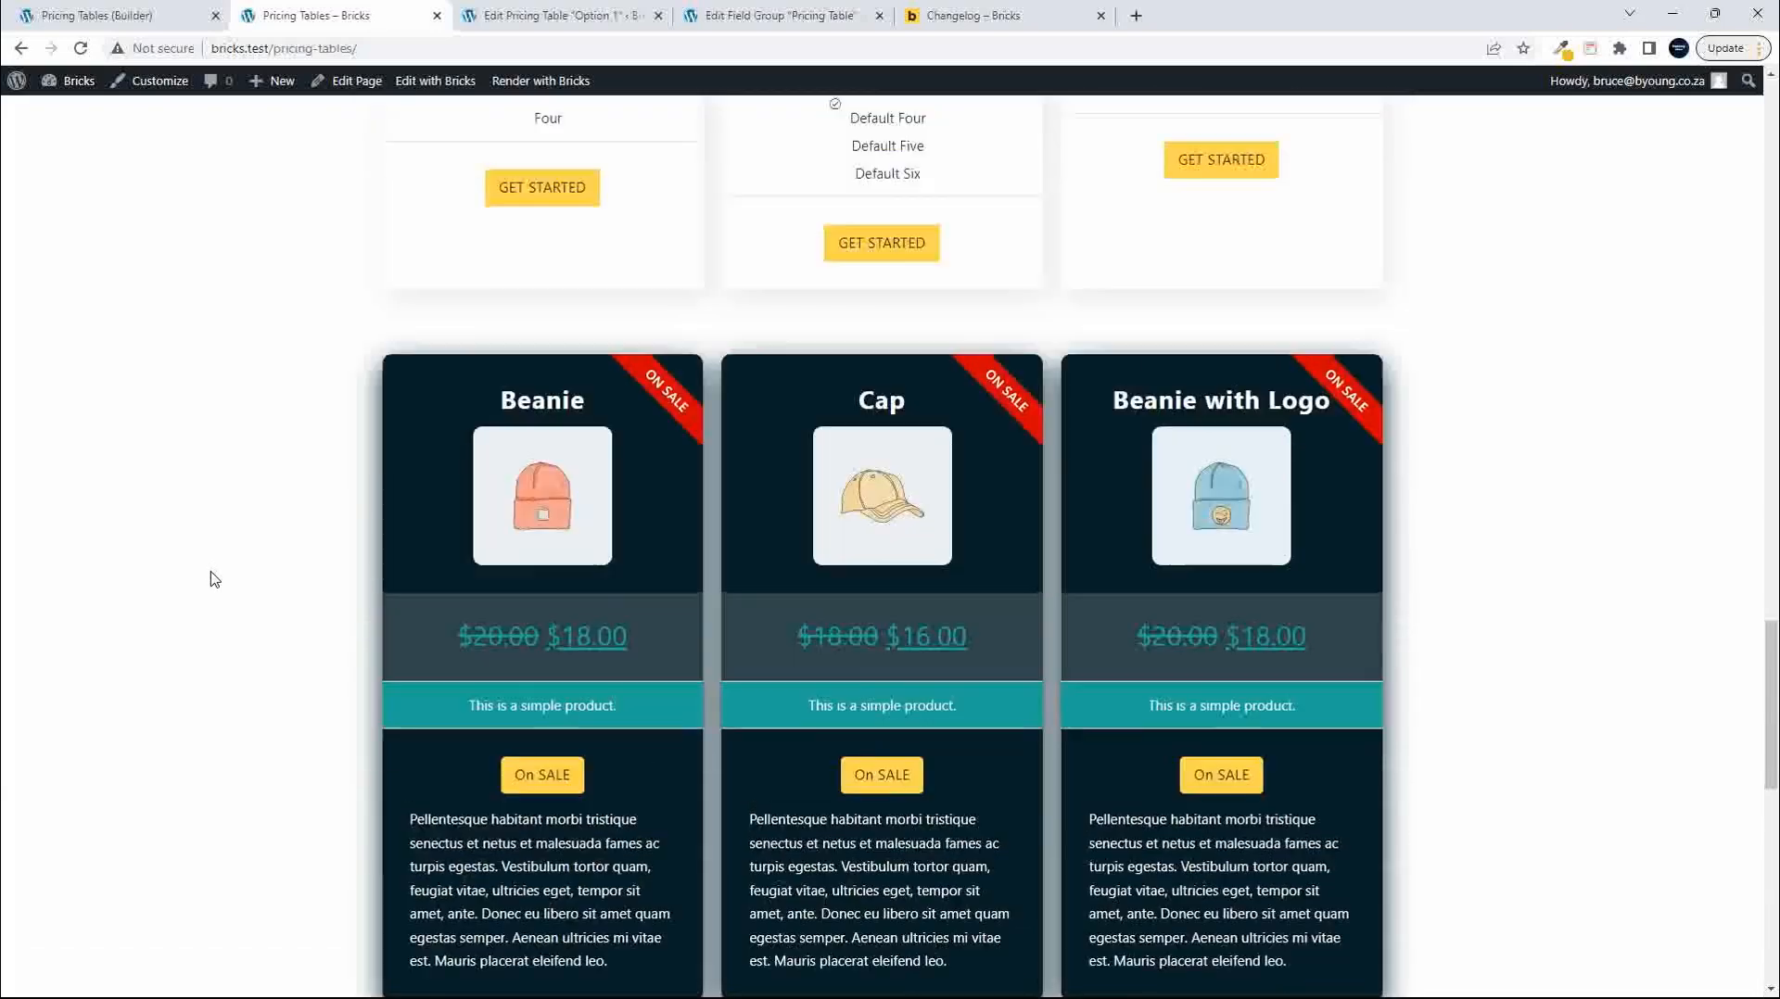
scroll(223, 610, down, 2)
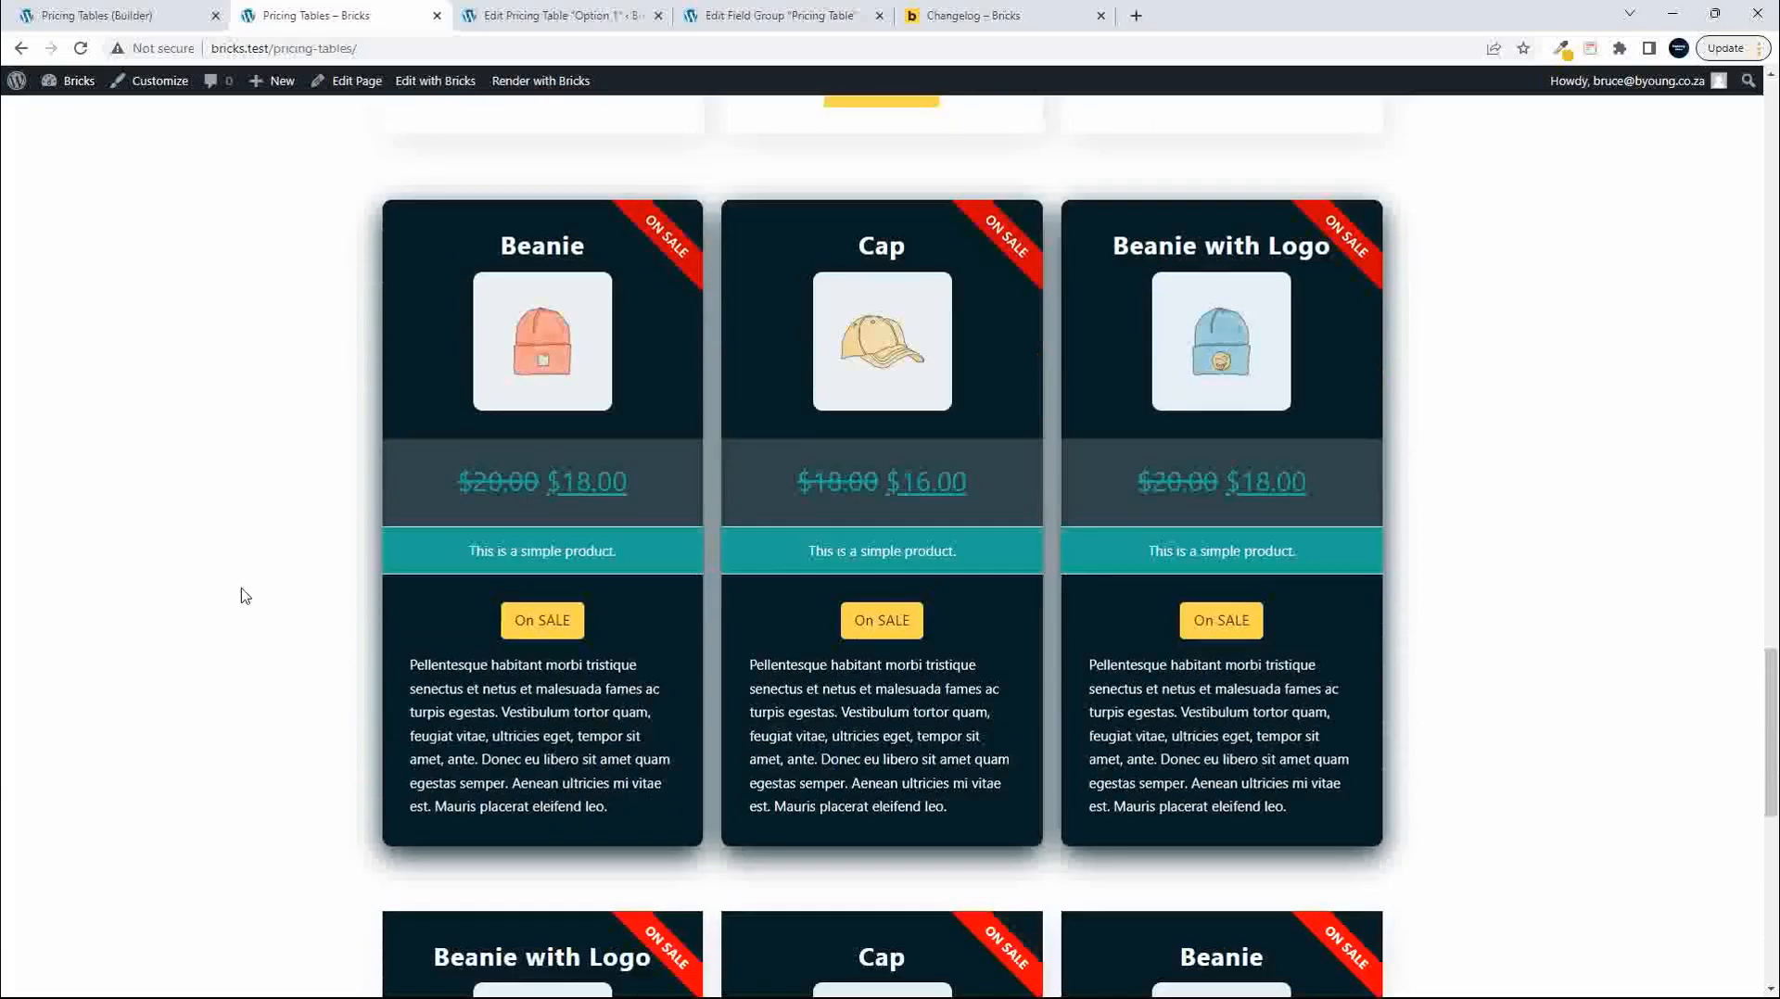
scroll(504, 710, down, 10)
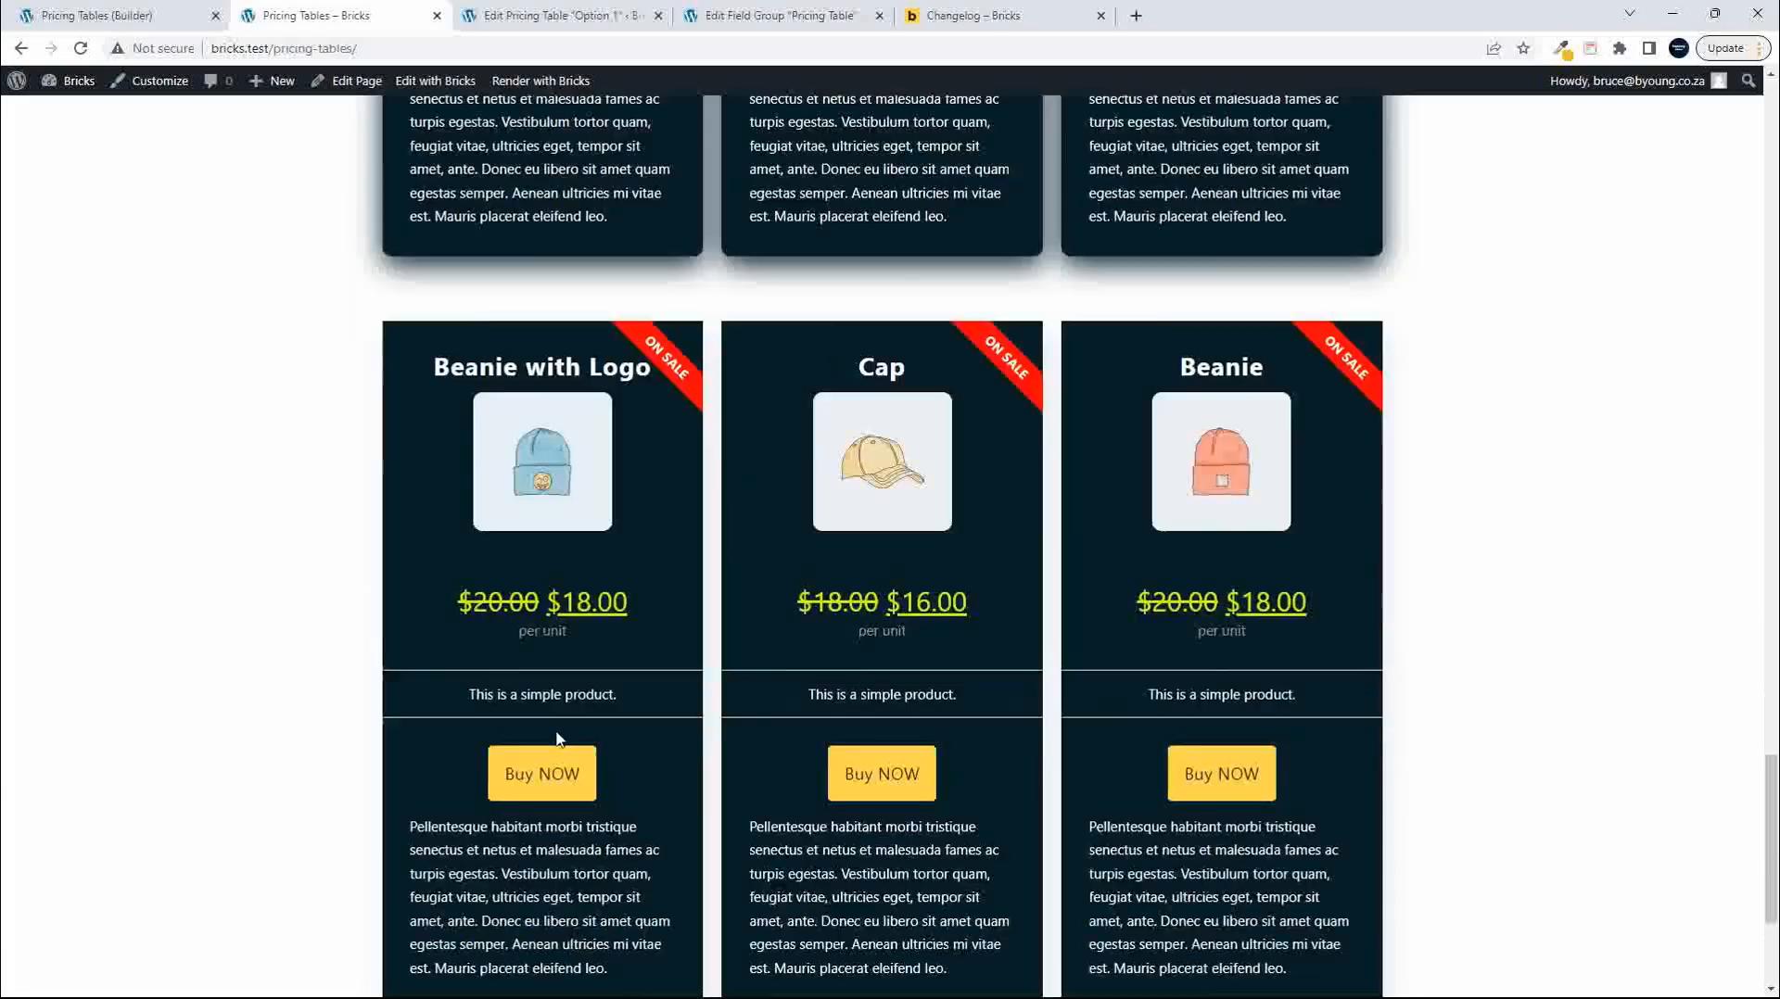
scroll(554, 731, up, 2)
click(137, 13)
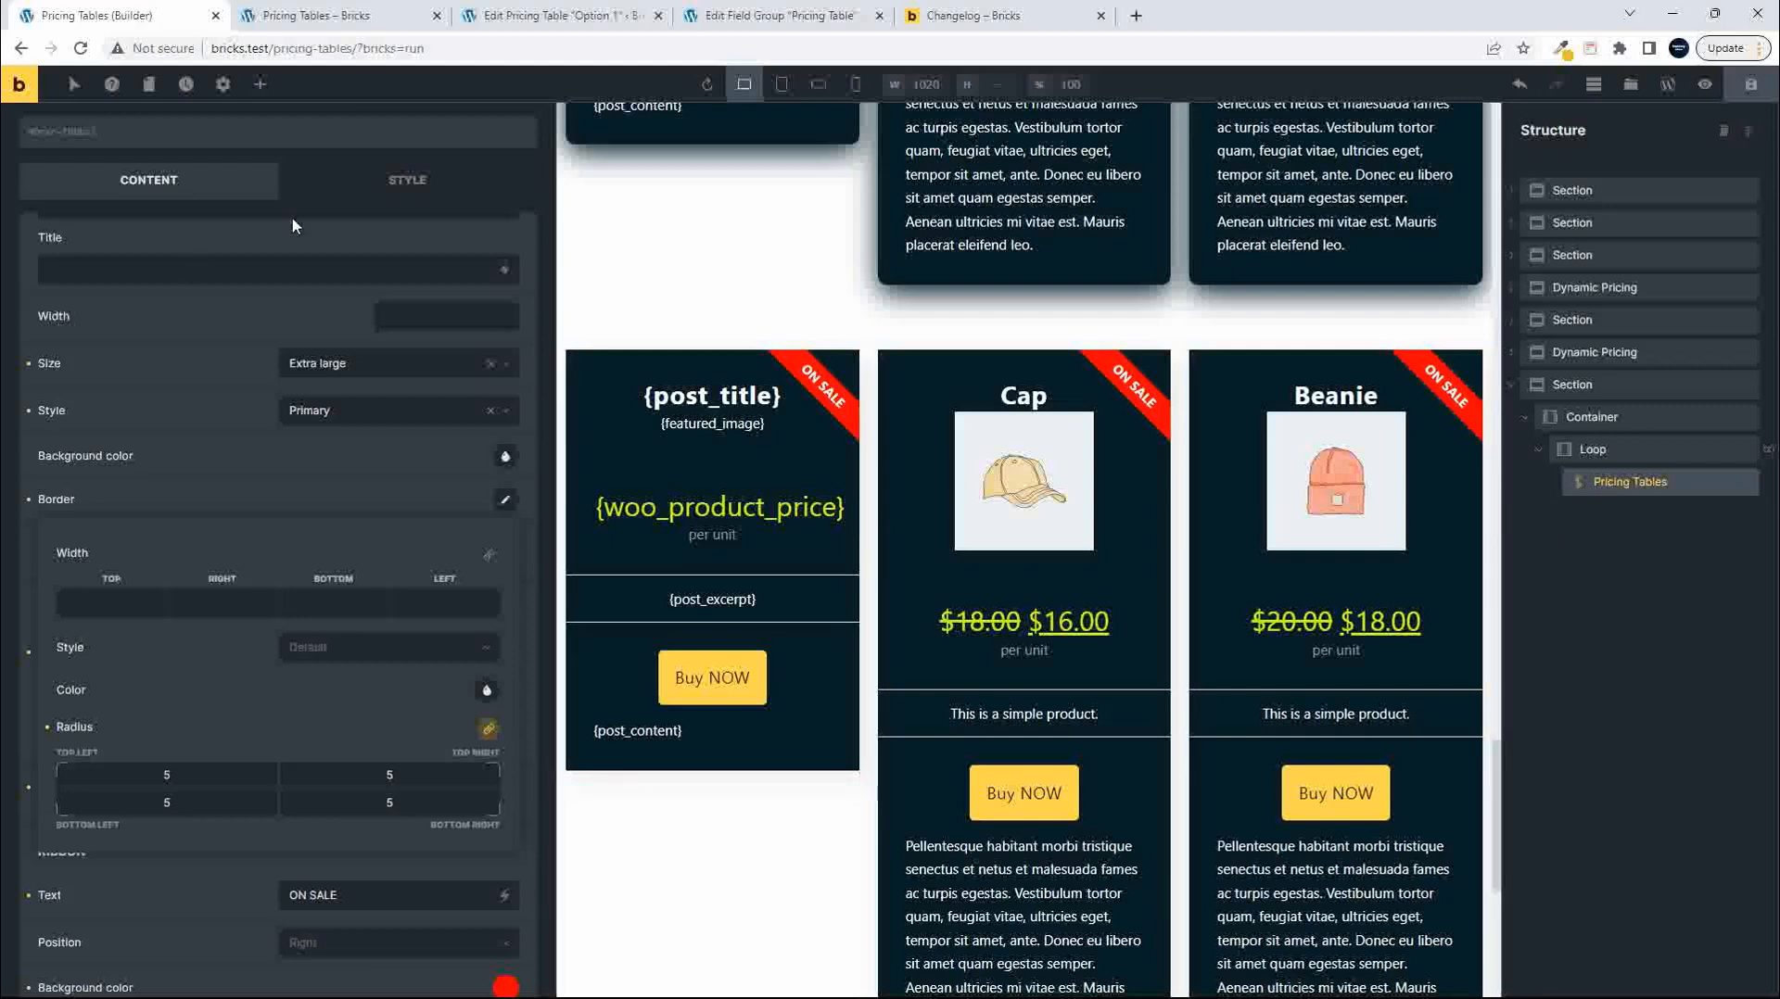
Give the looped Pricing Tables element a border radius of 10 on all four corners.
click(408, 180)
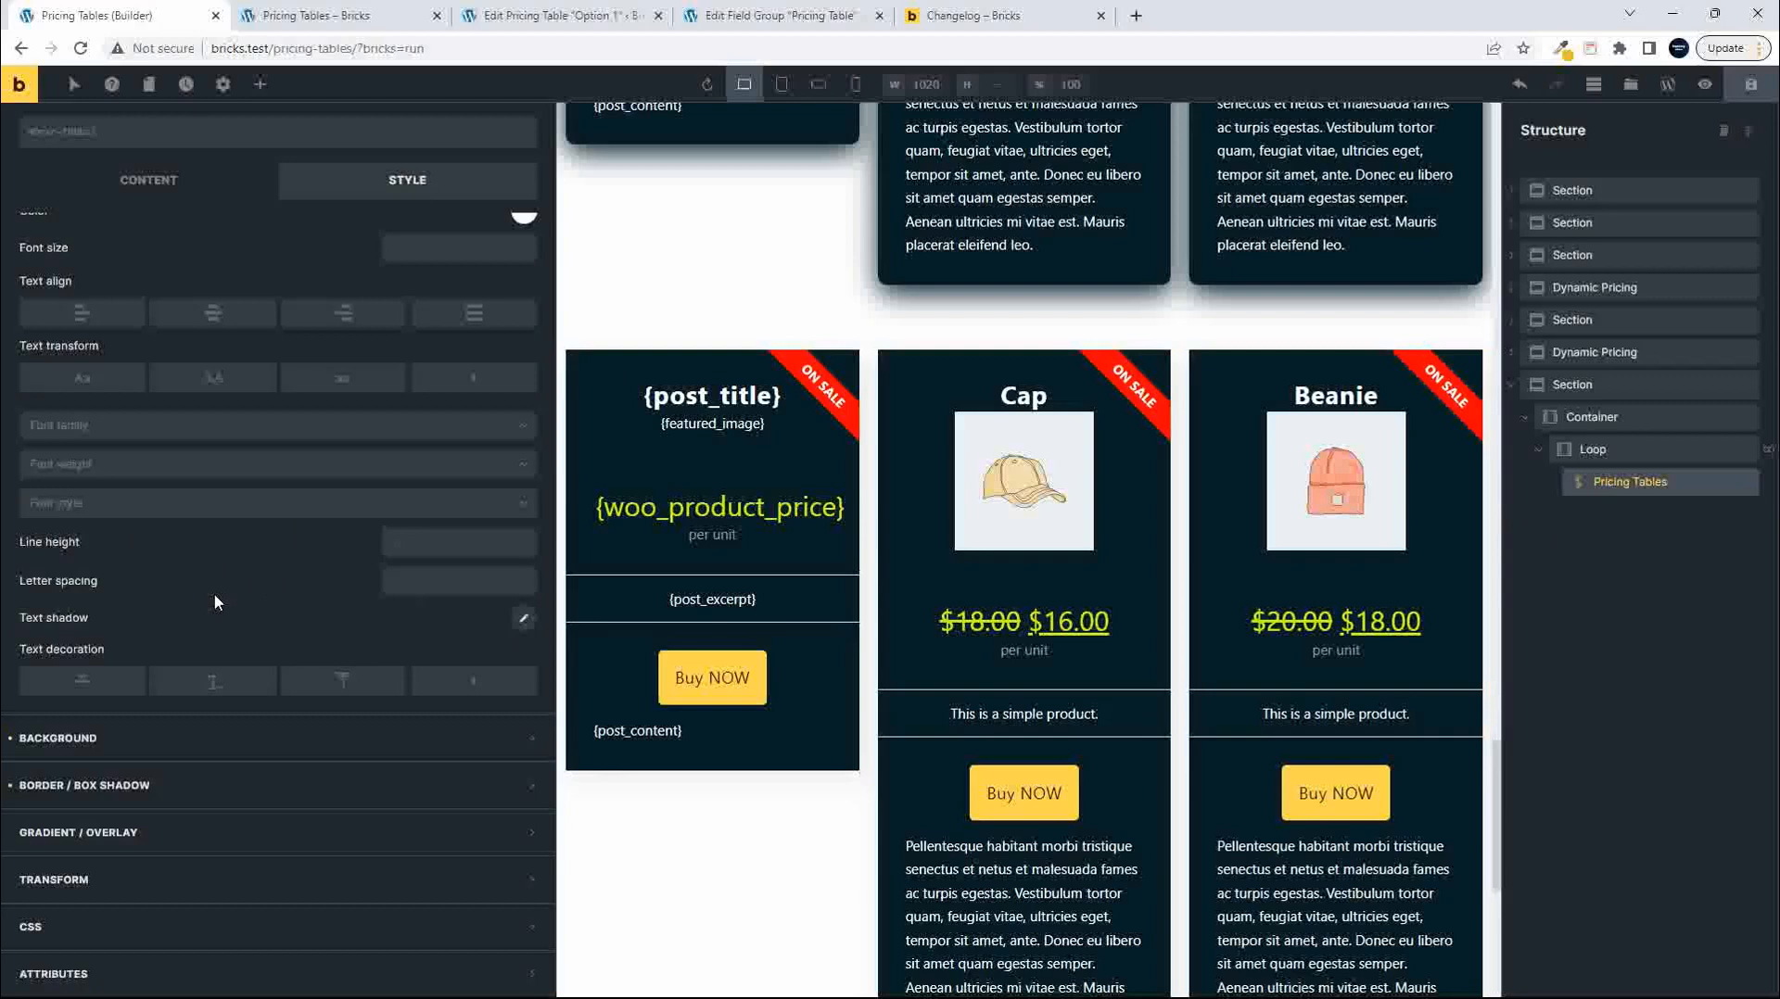
scroll(232, 608, up, 2)
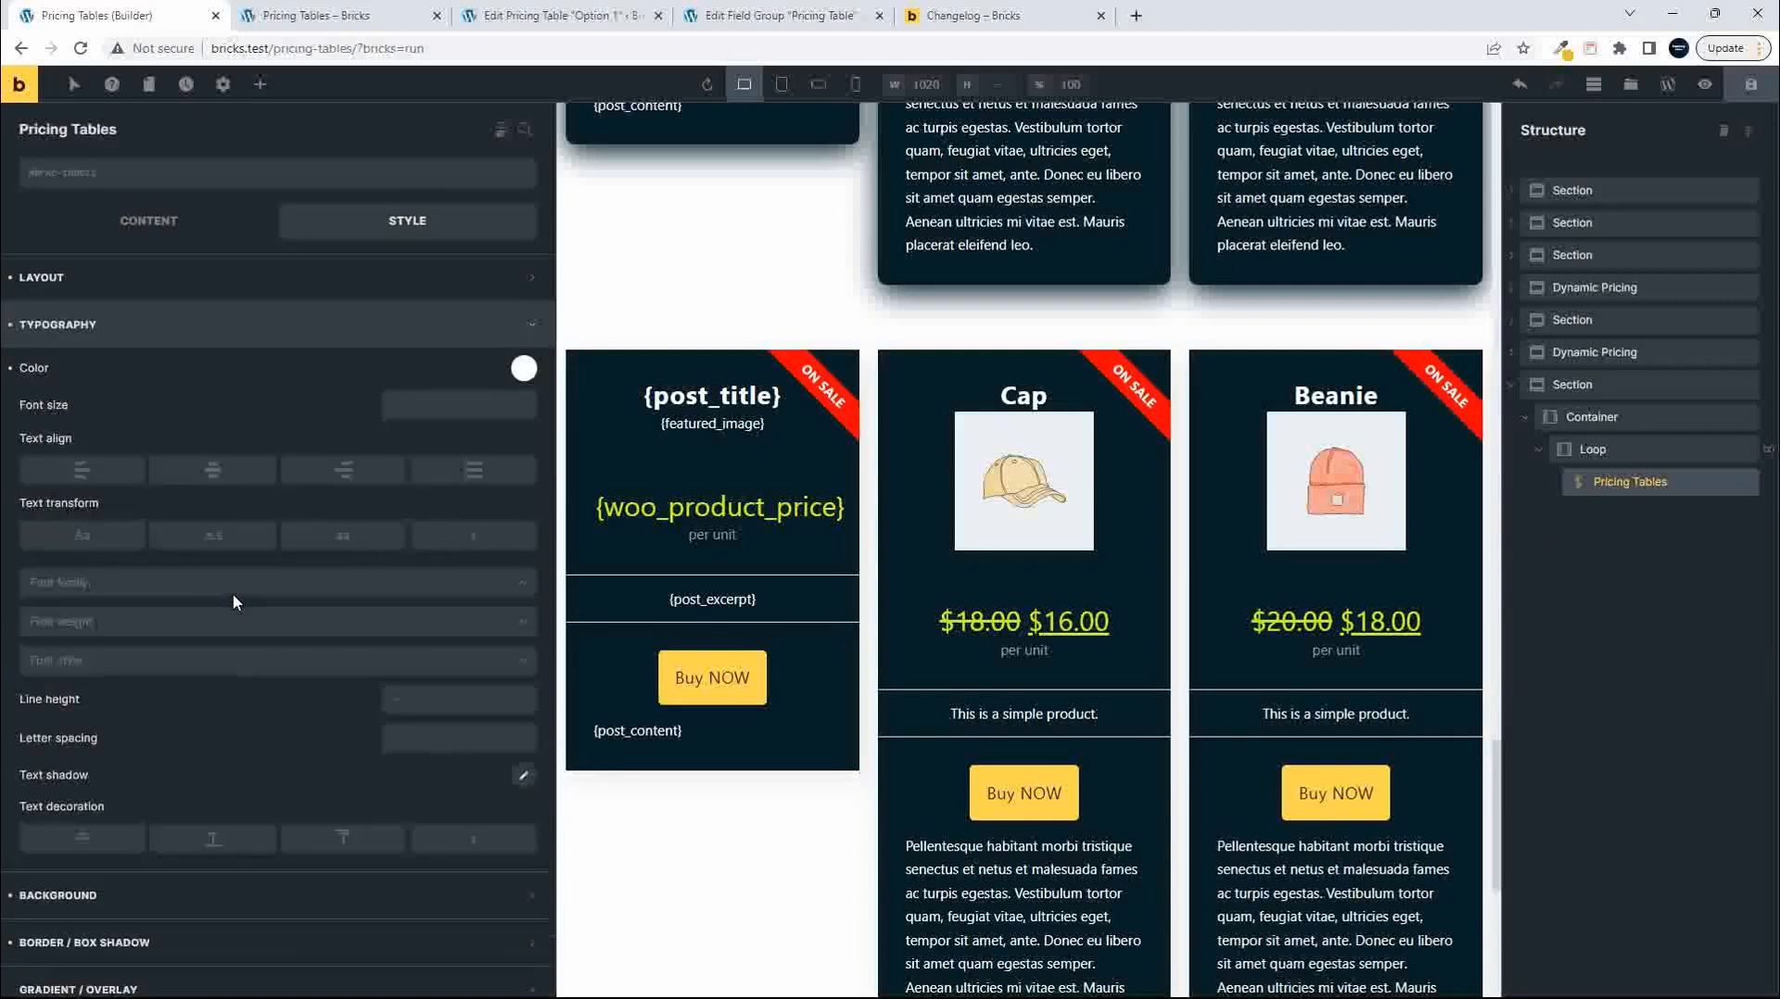
click(210, 332)
click(211, 431)
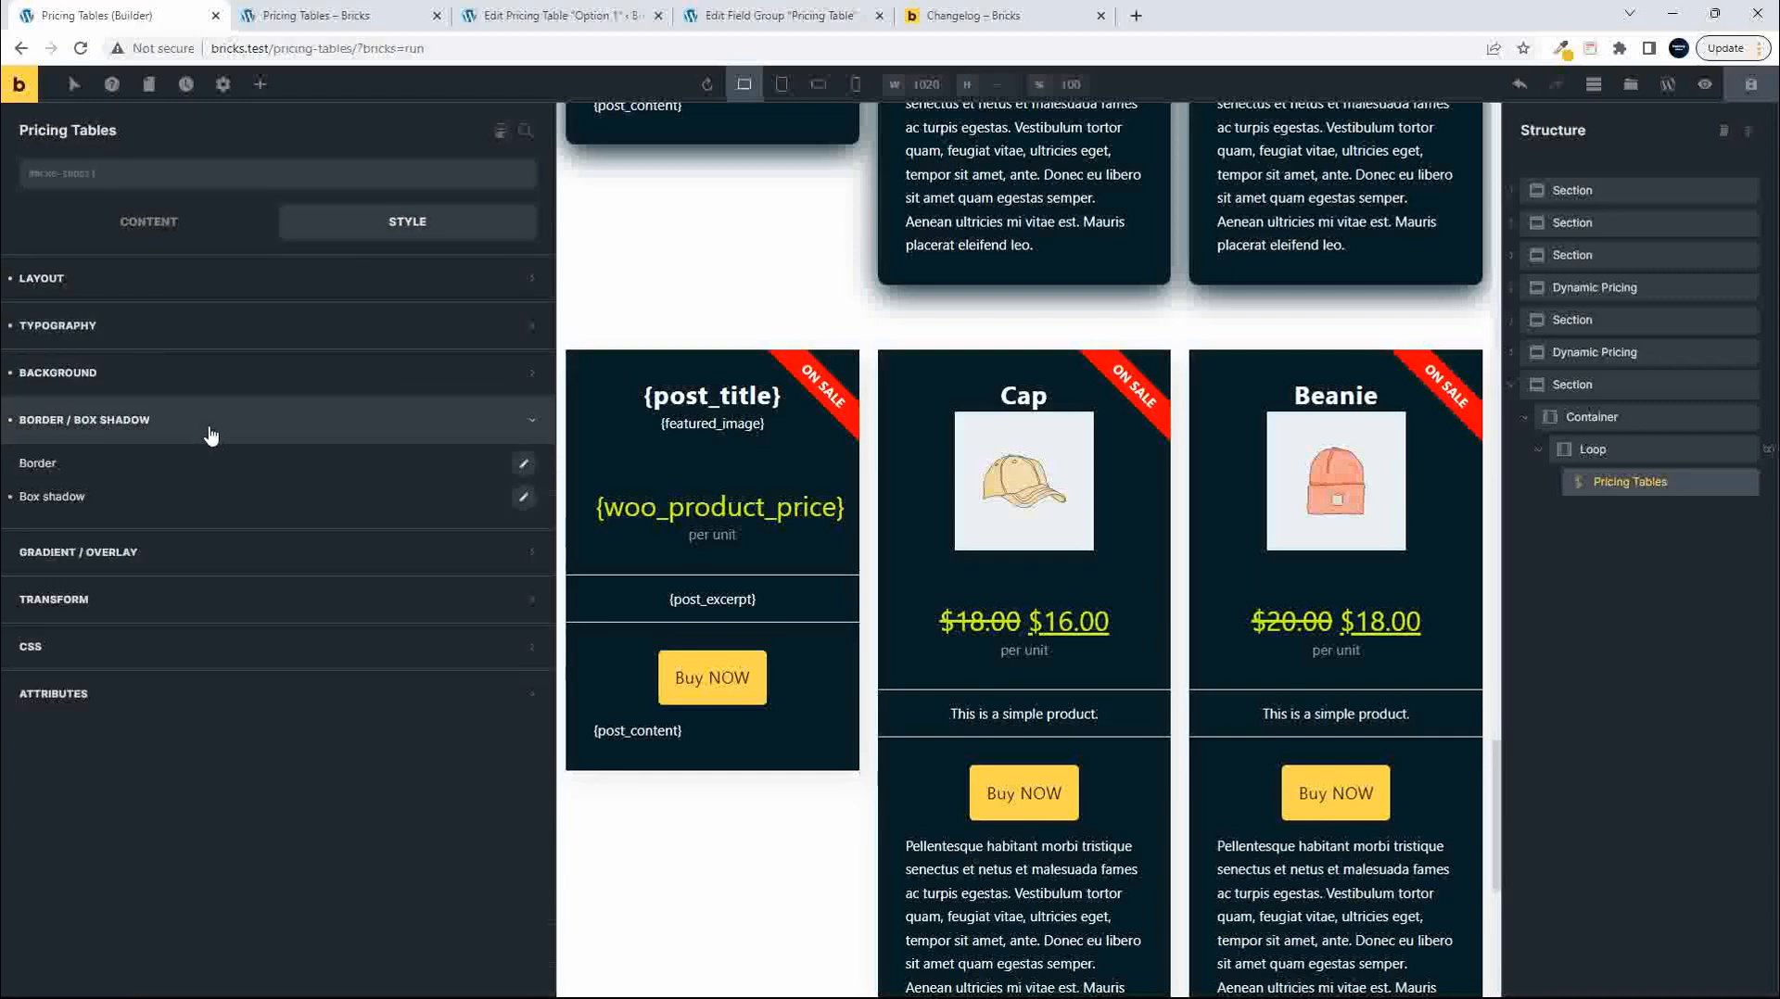
click(523, 466)
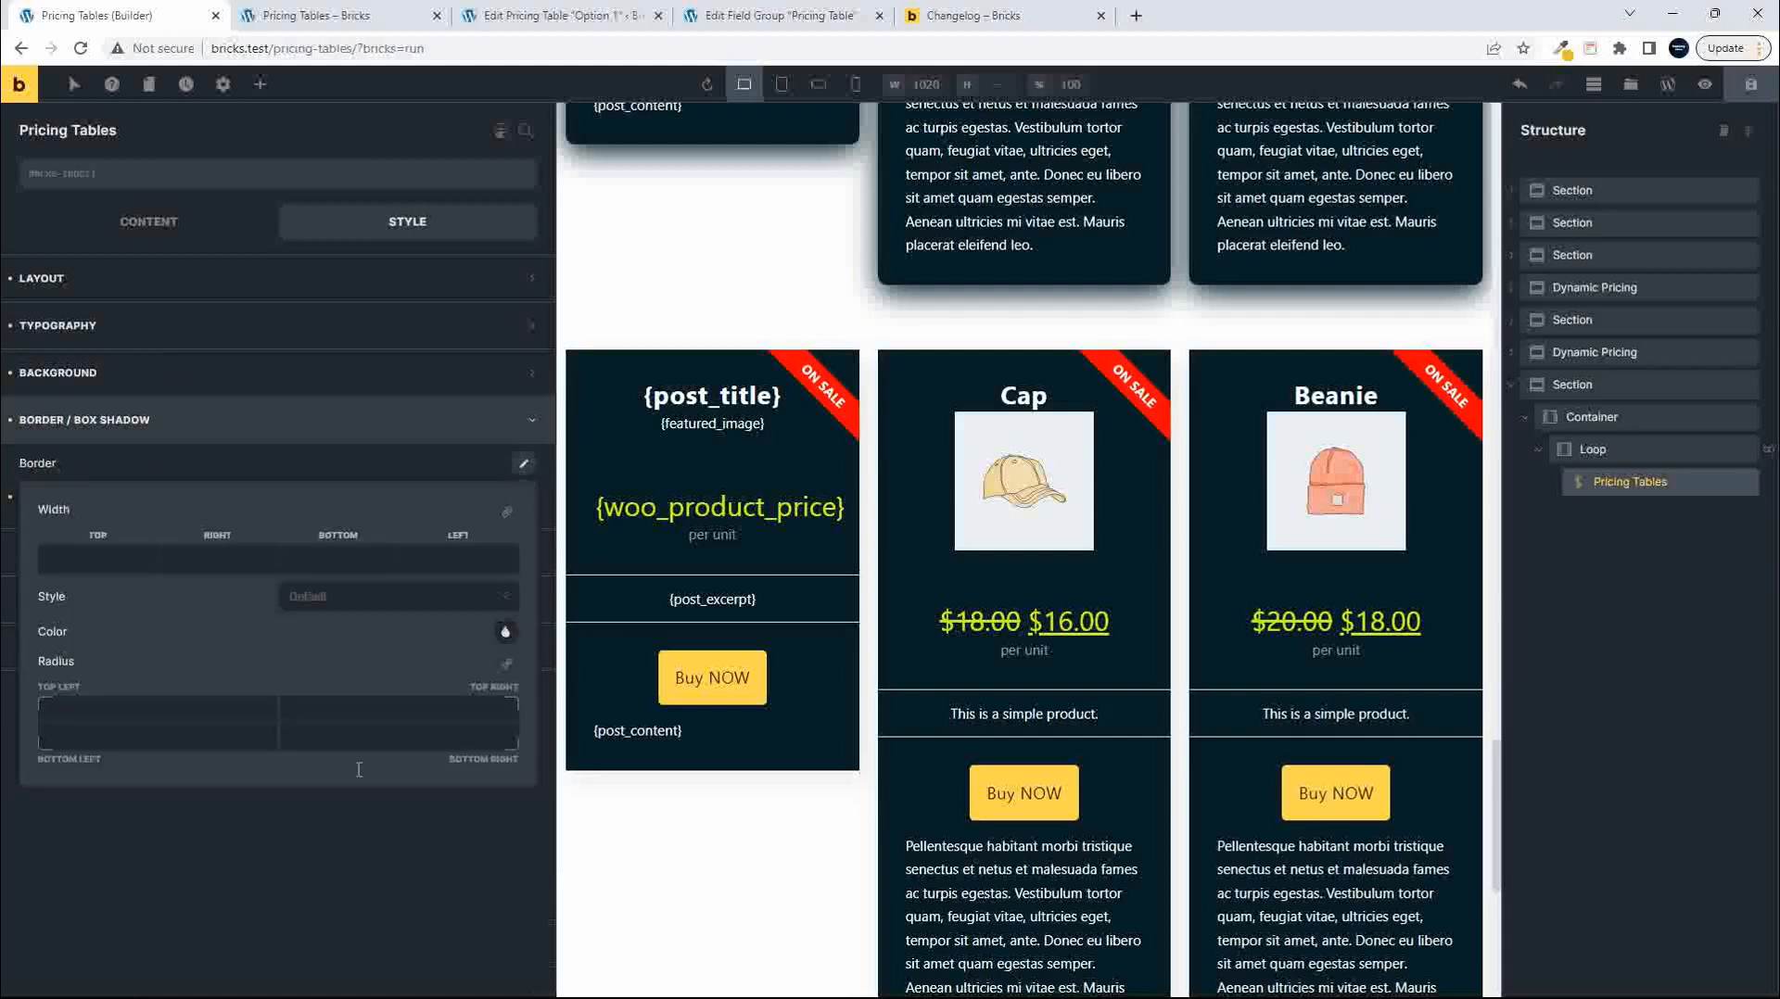
click(122, 720)
text(10)
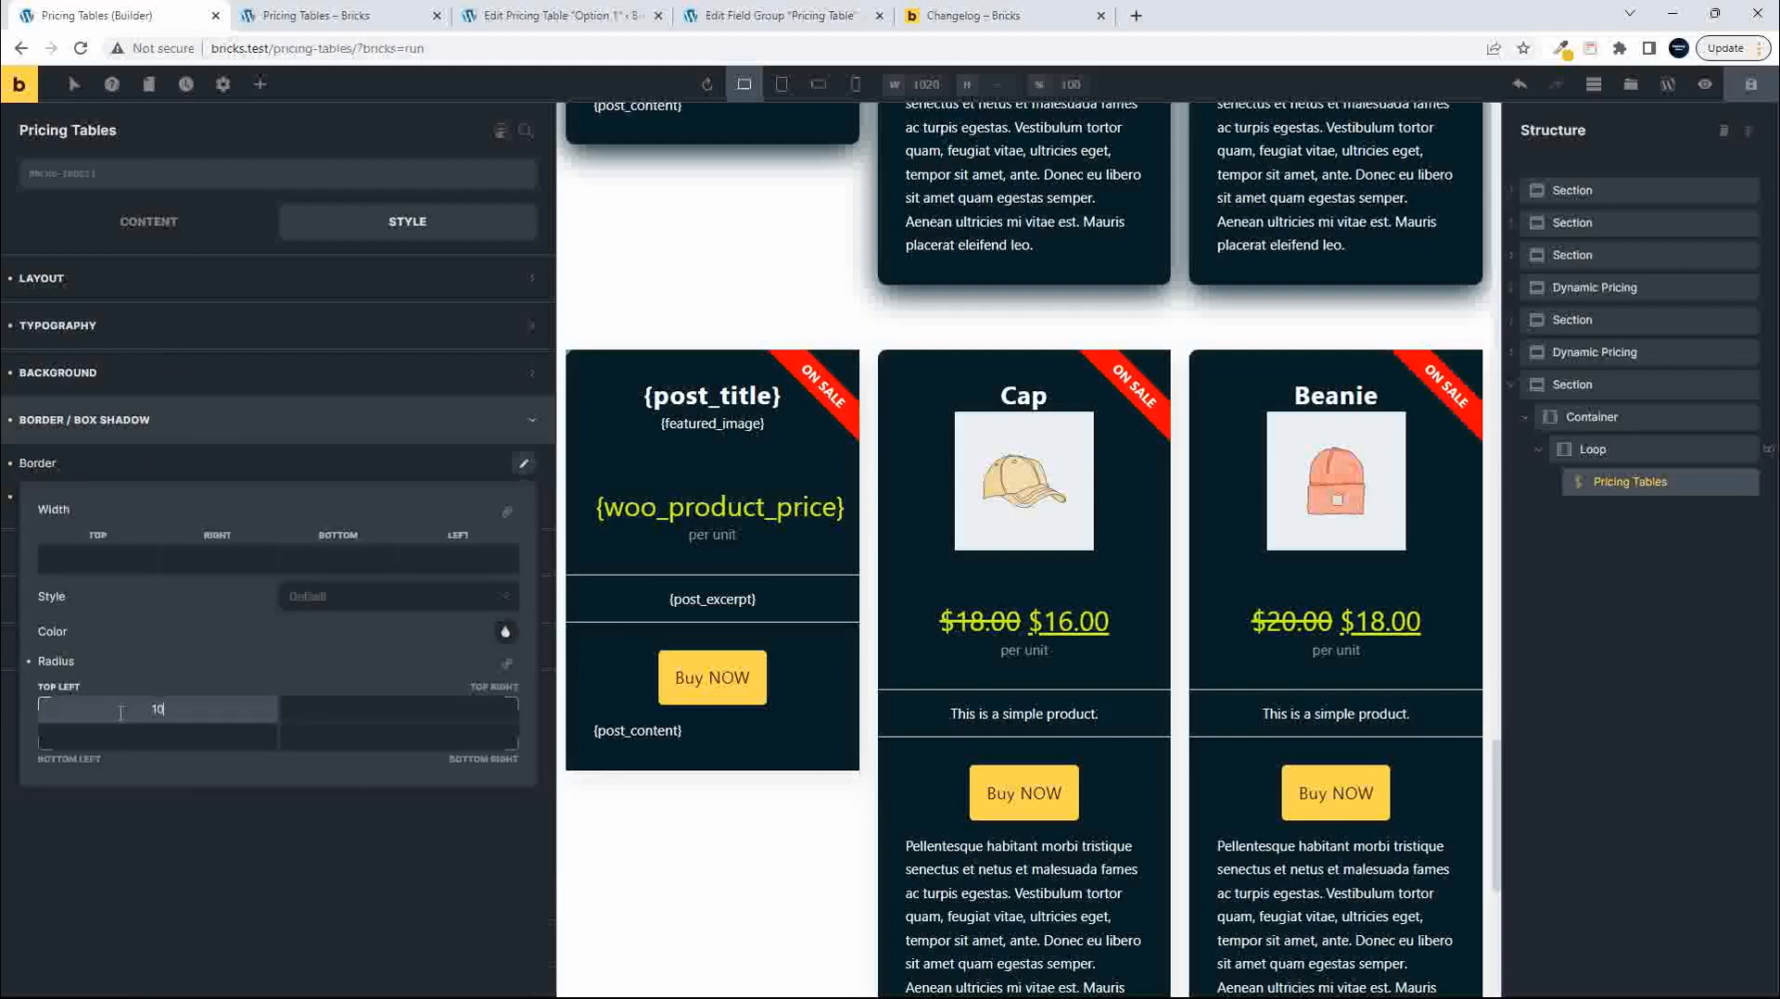
click(506, 664)
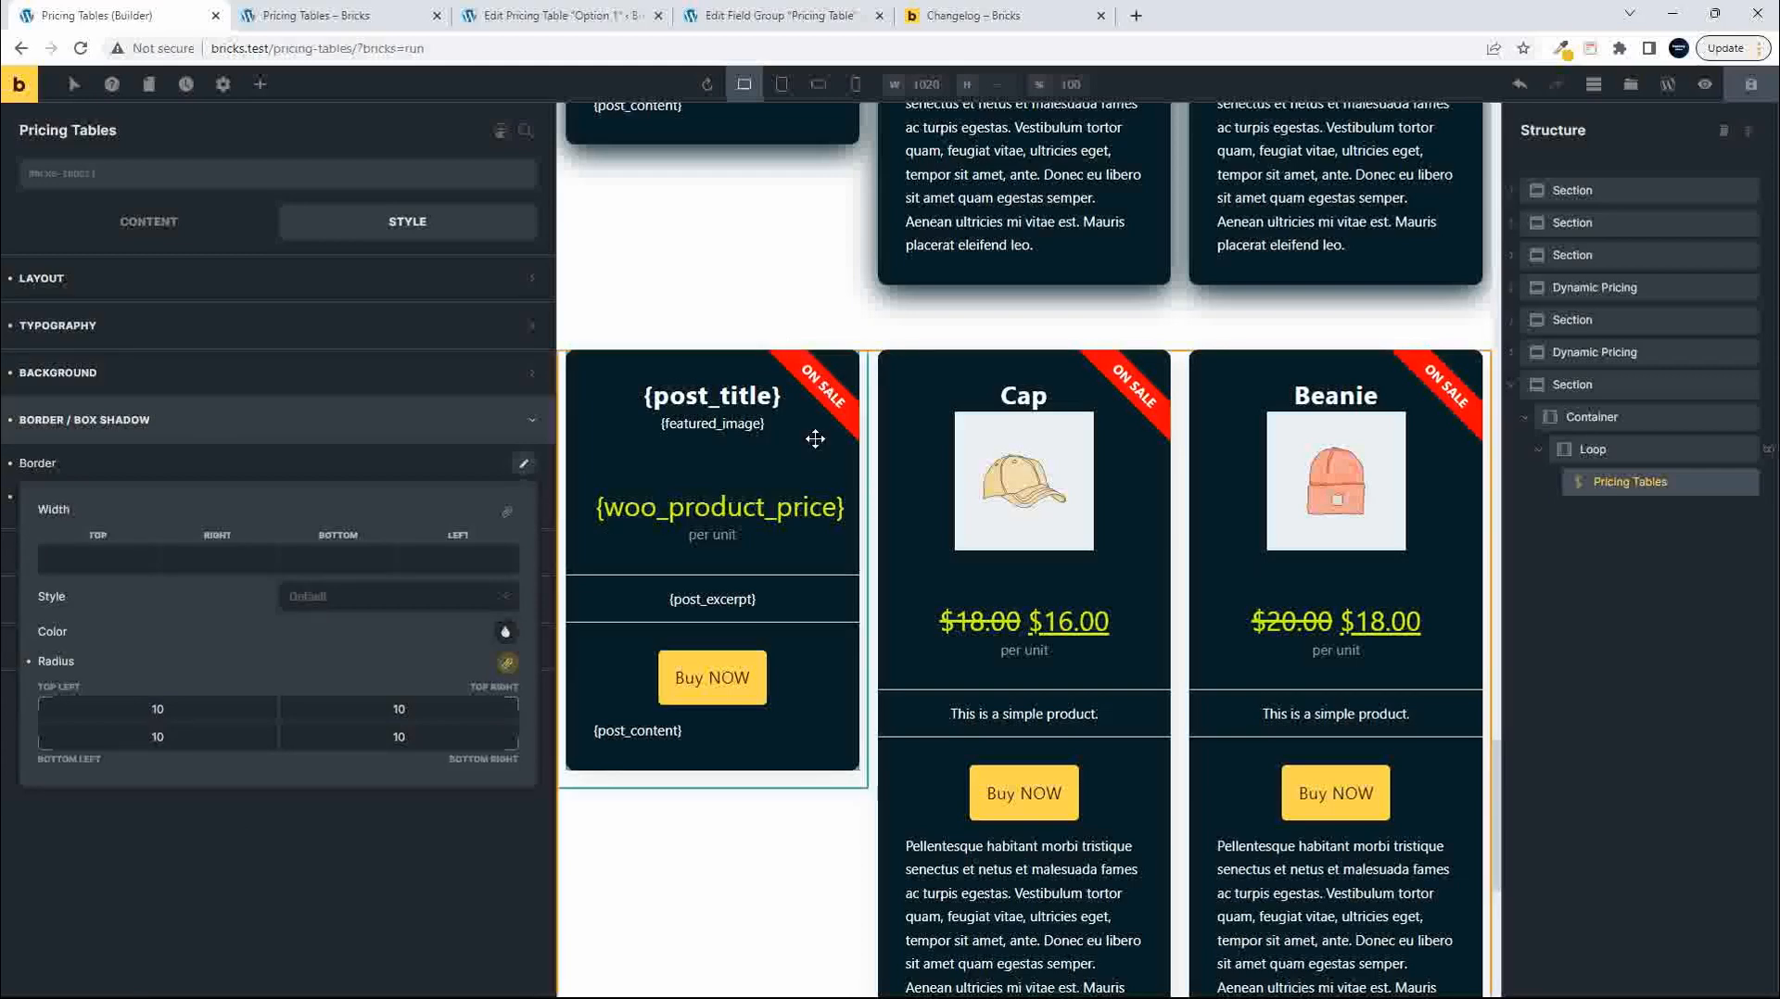
Set the Pricing Tables box shadow color to the palette's dark teal, RGB 7, 32, 39, at full opacity.
scroll(874, 571, up, 1)
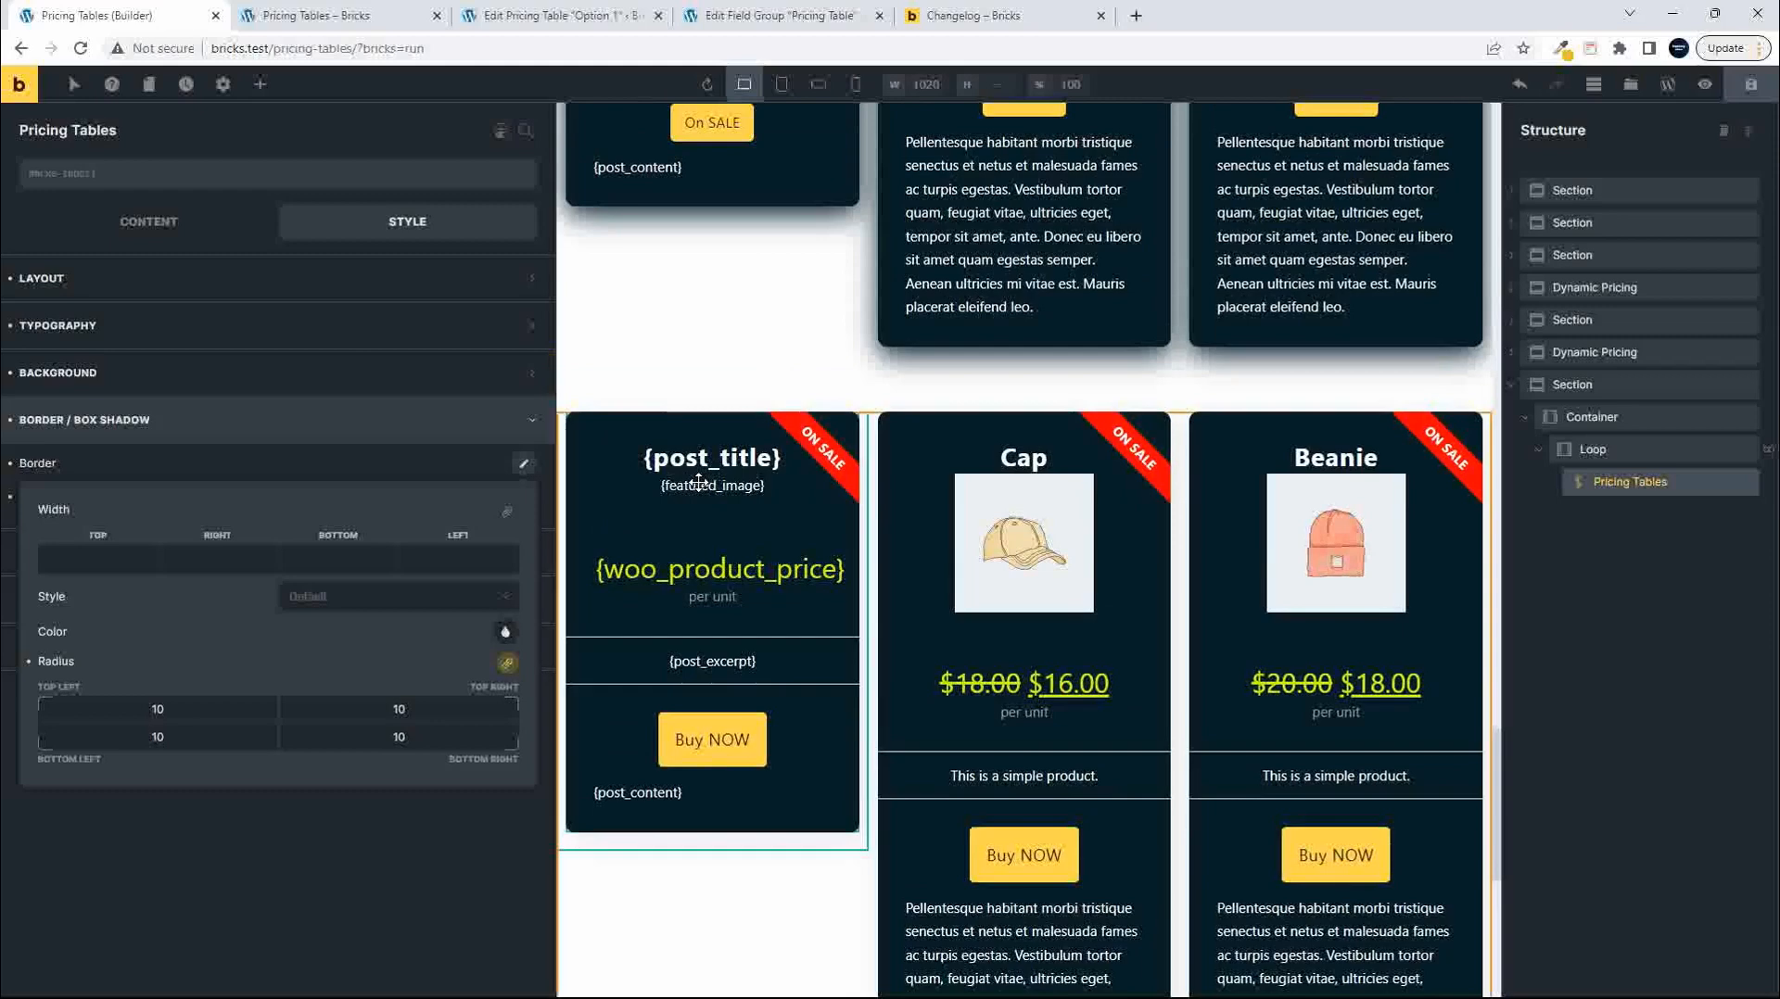
scroll(698, 481, down, 1)
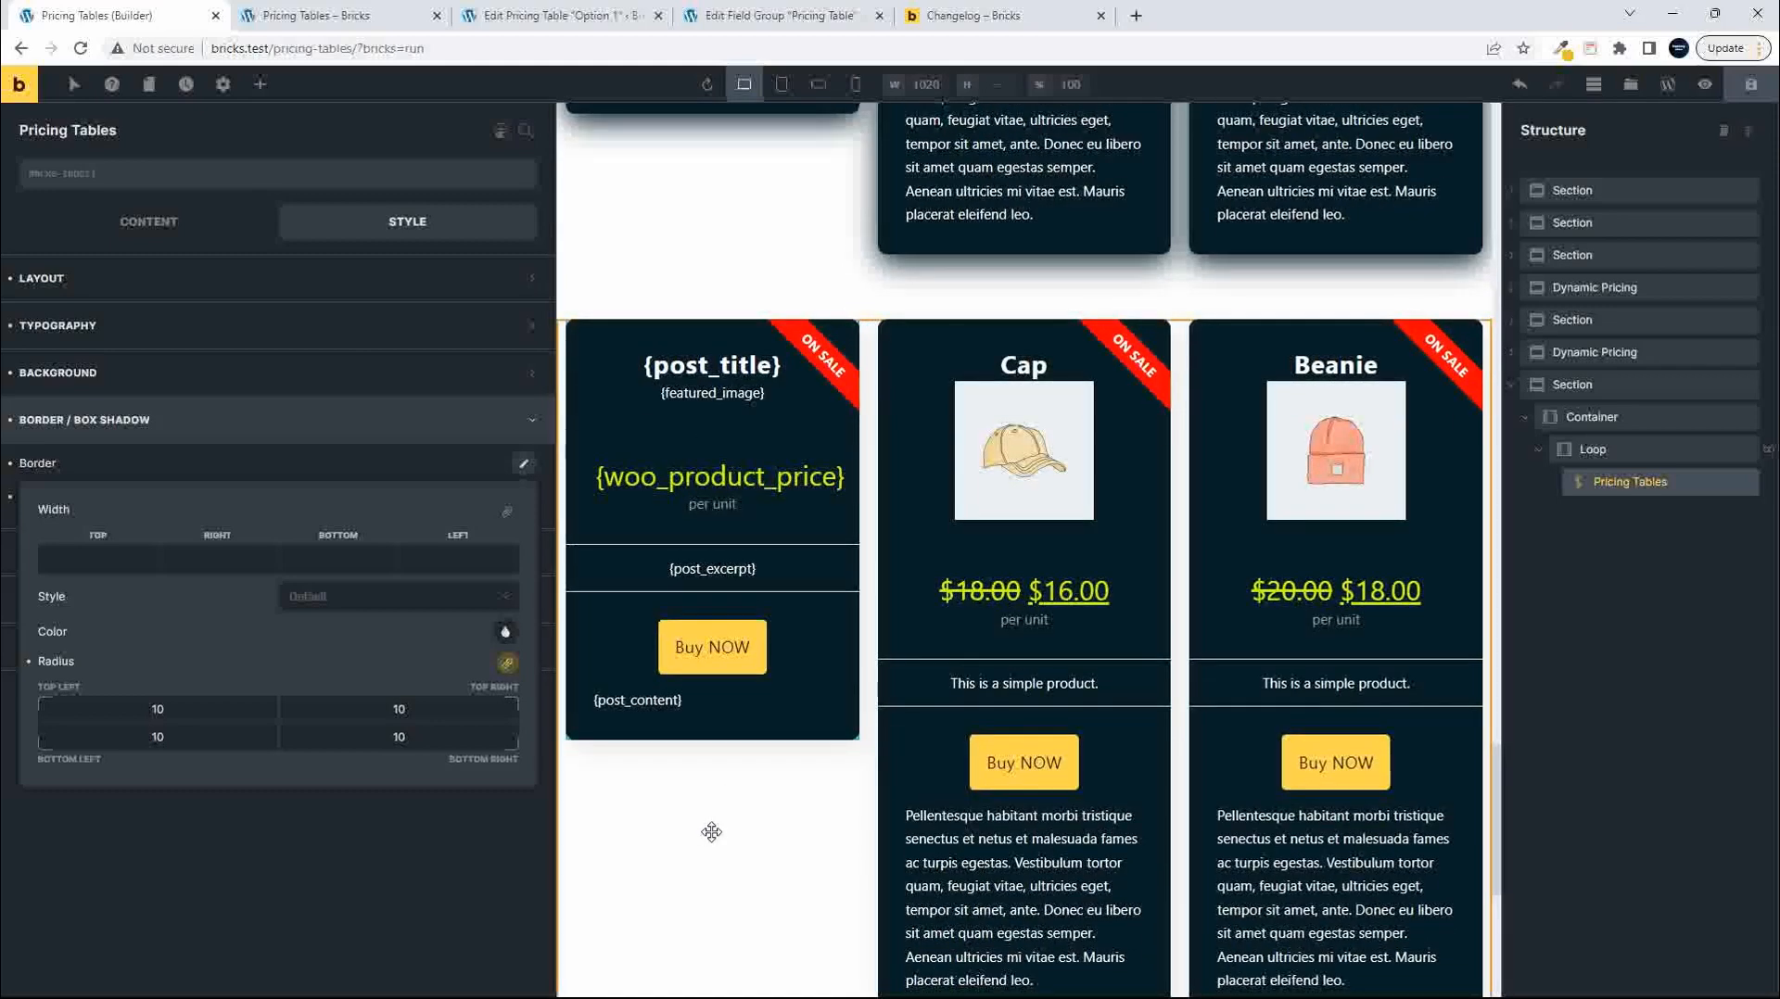
scroll(706, 831, down, 1)
scroll(717, 830, down, 1)
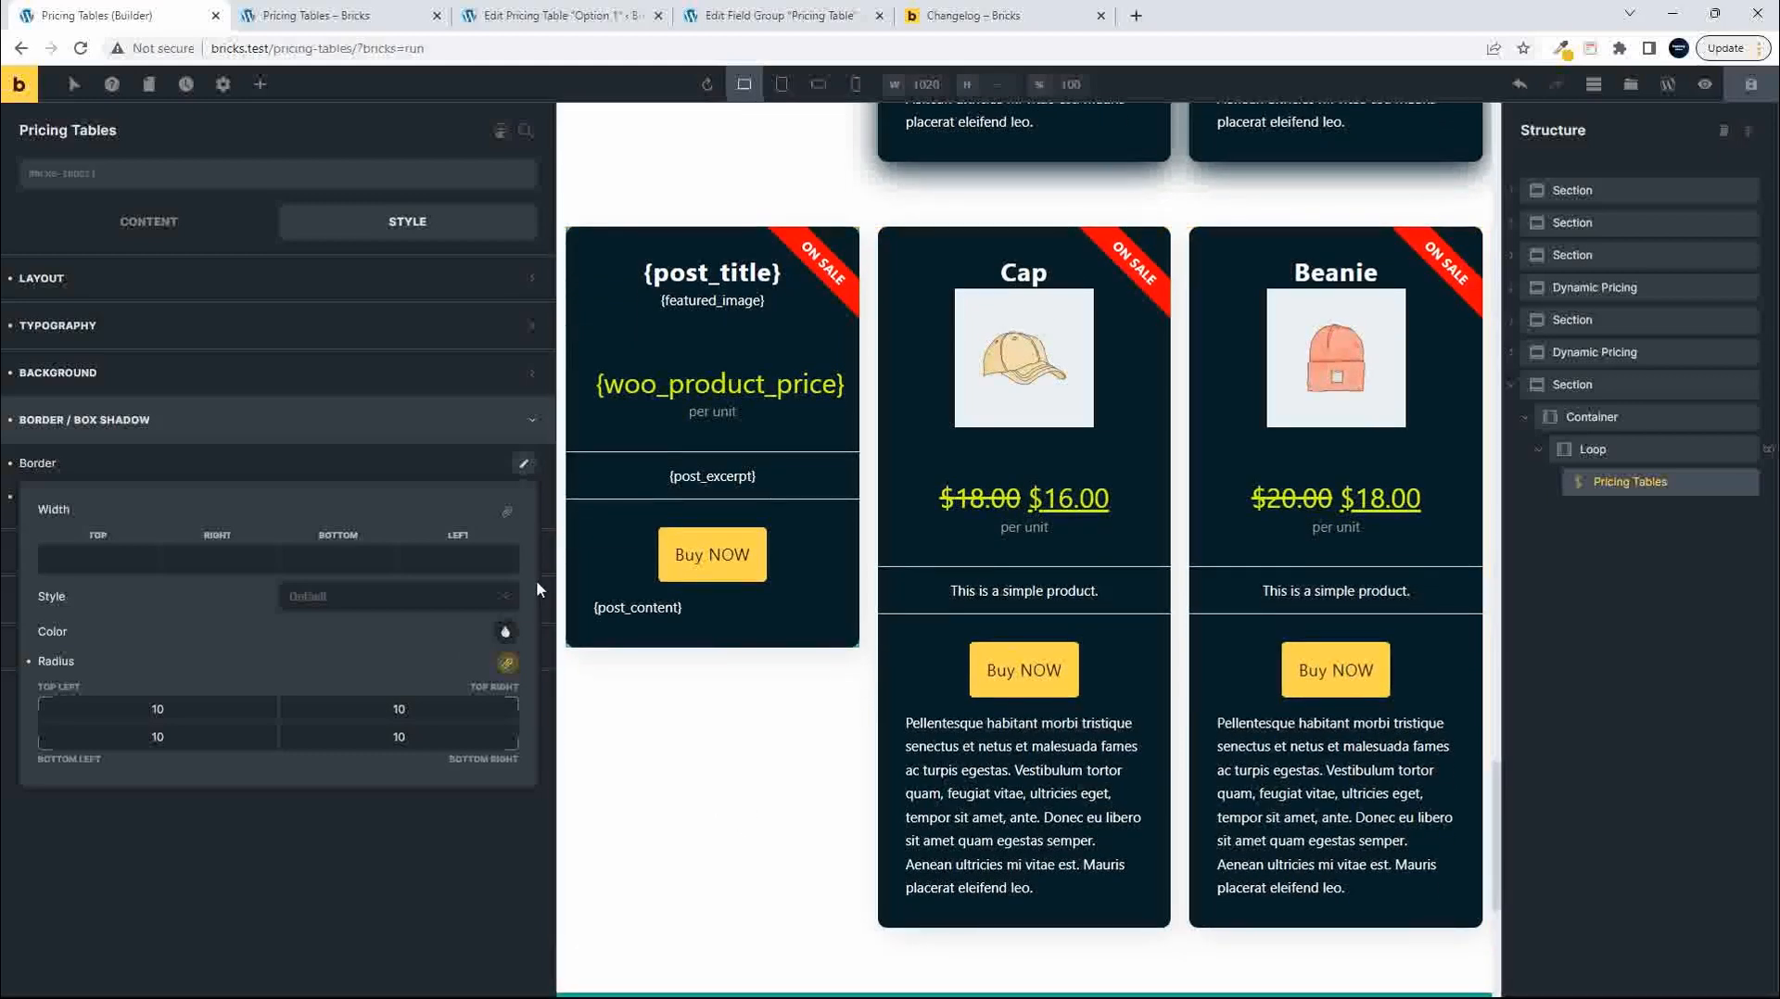
click(523, 466)
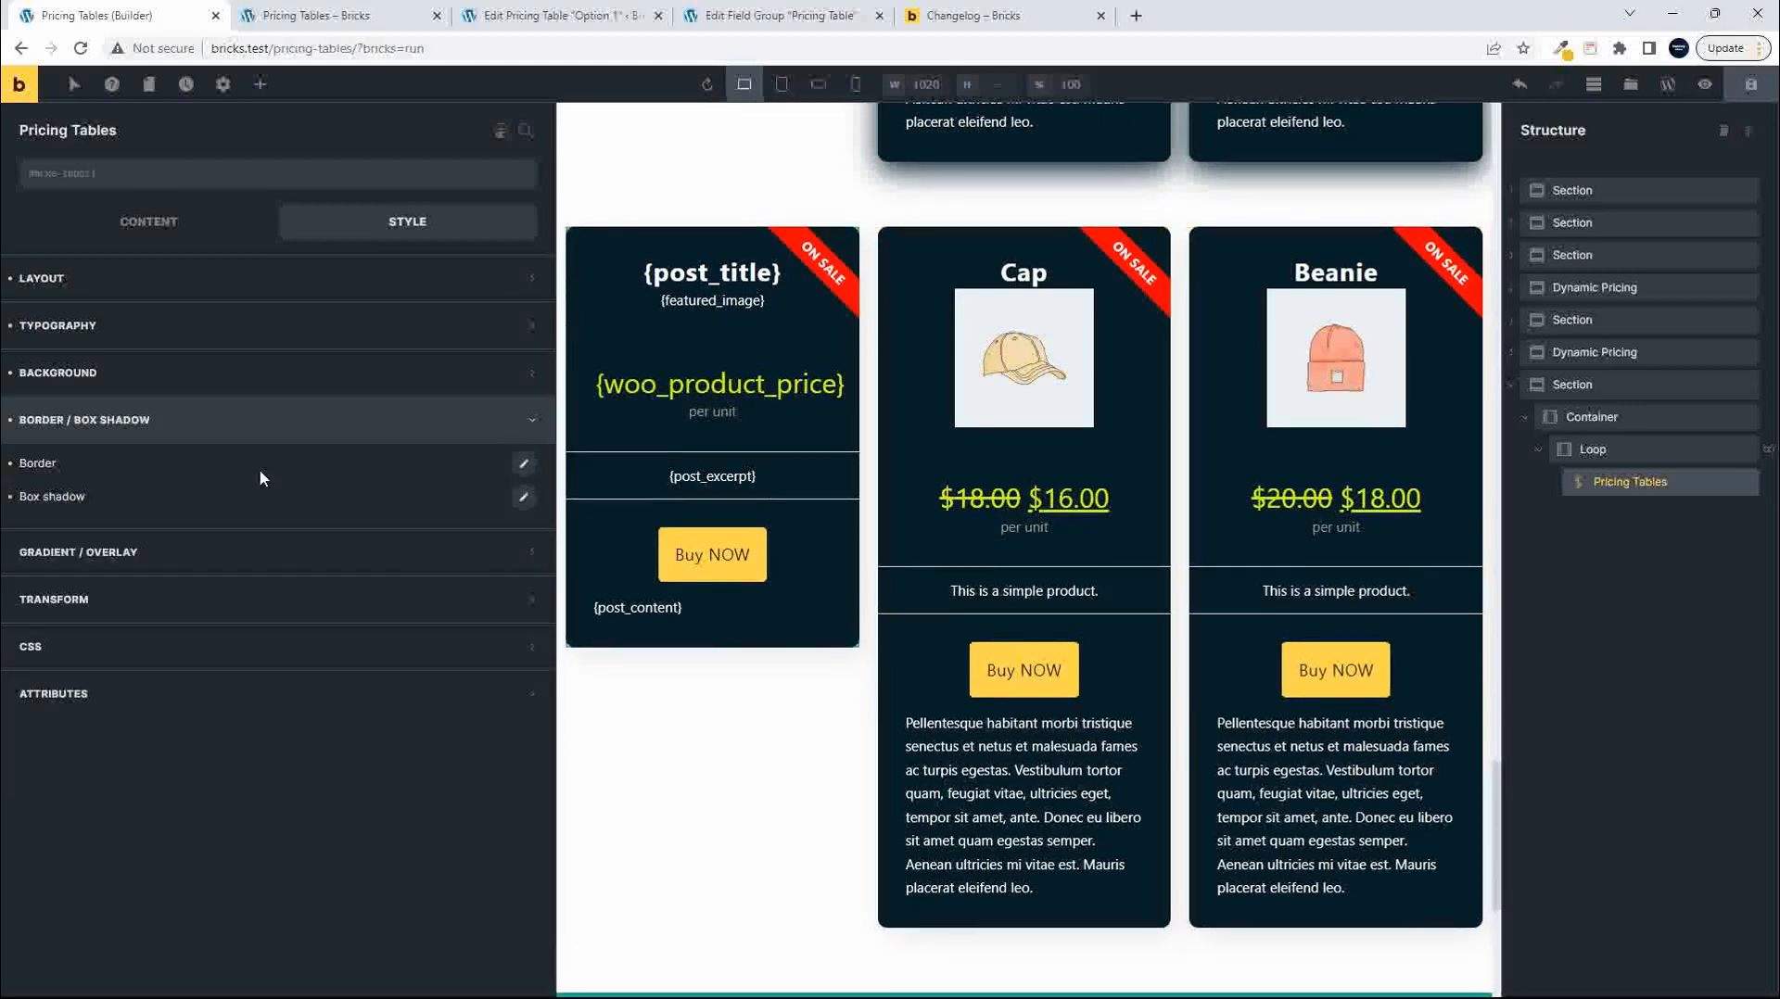
click(524, 499)
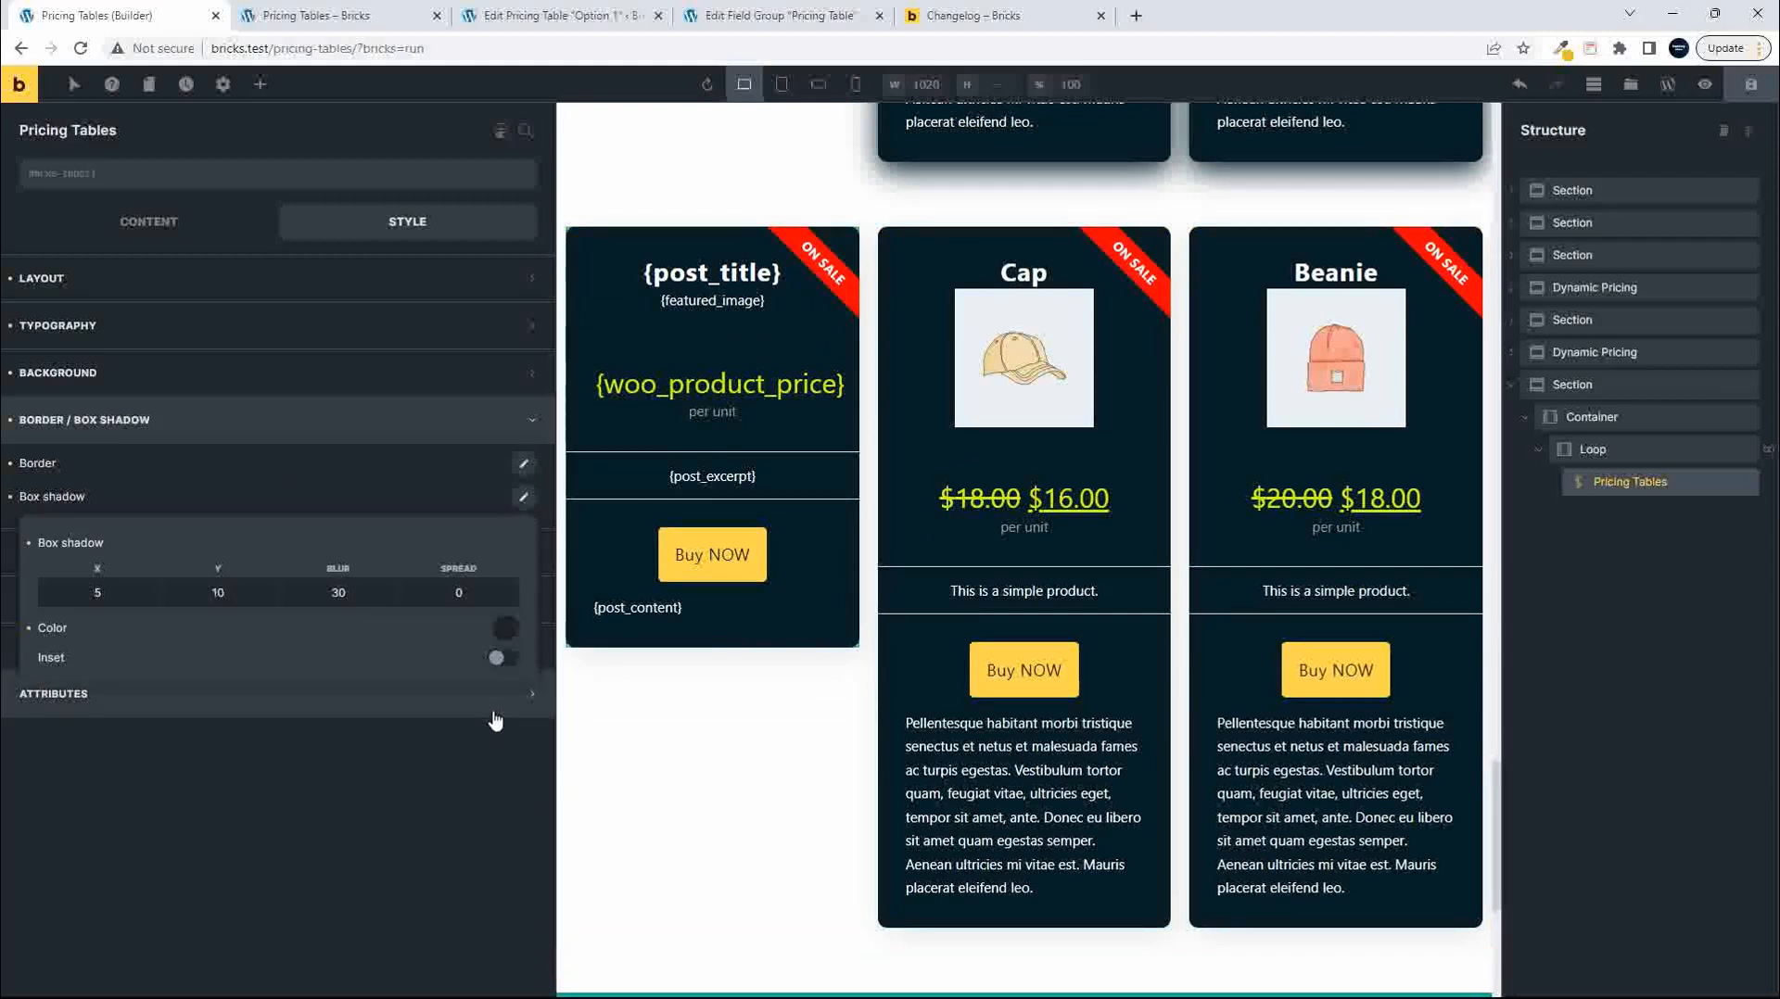
click(505, 629)
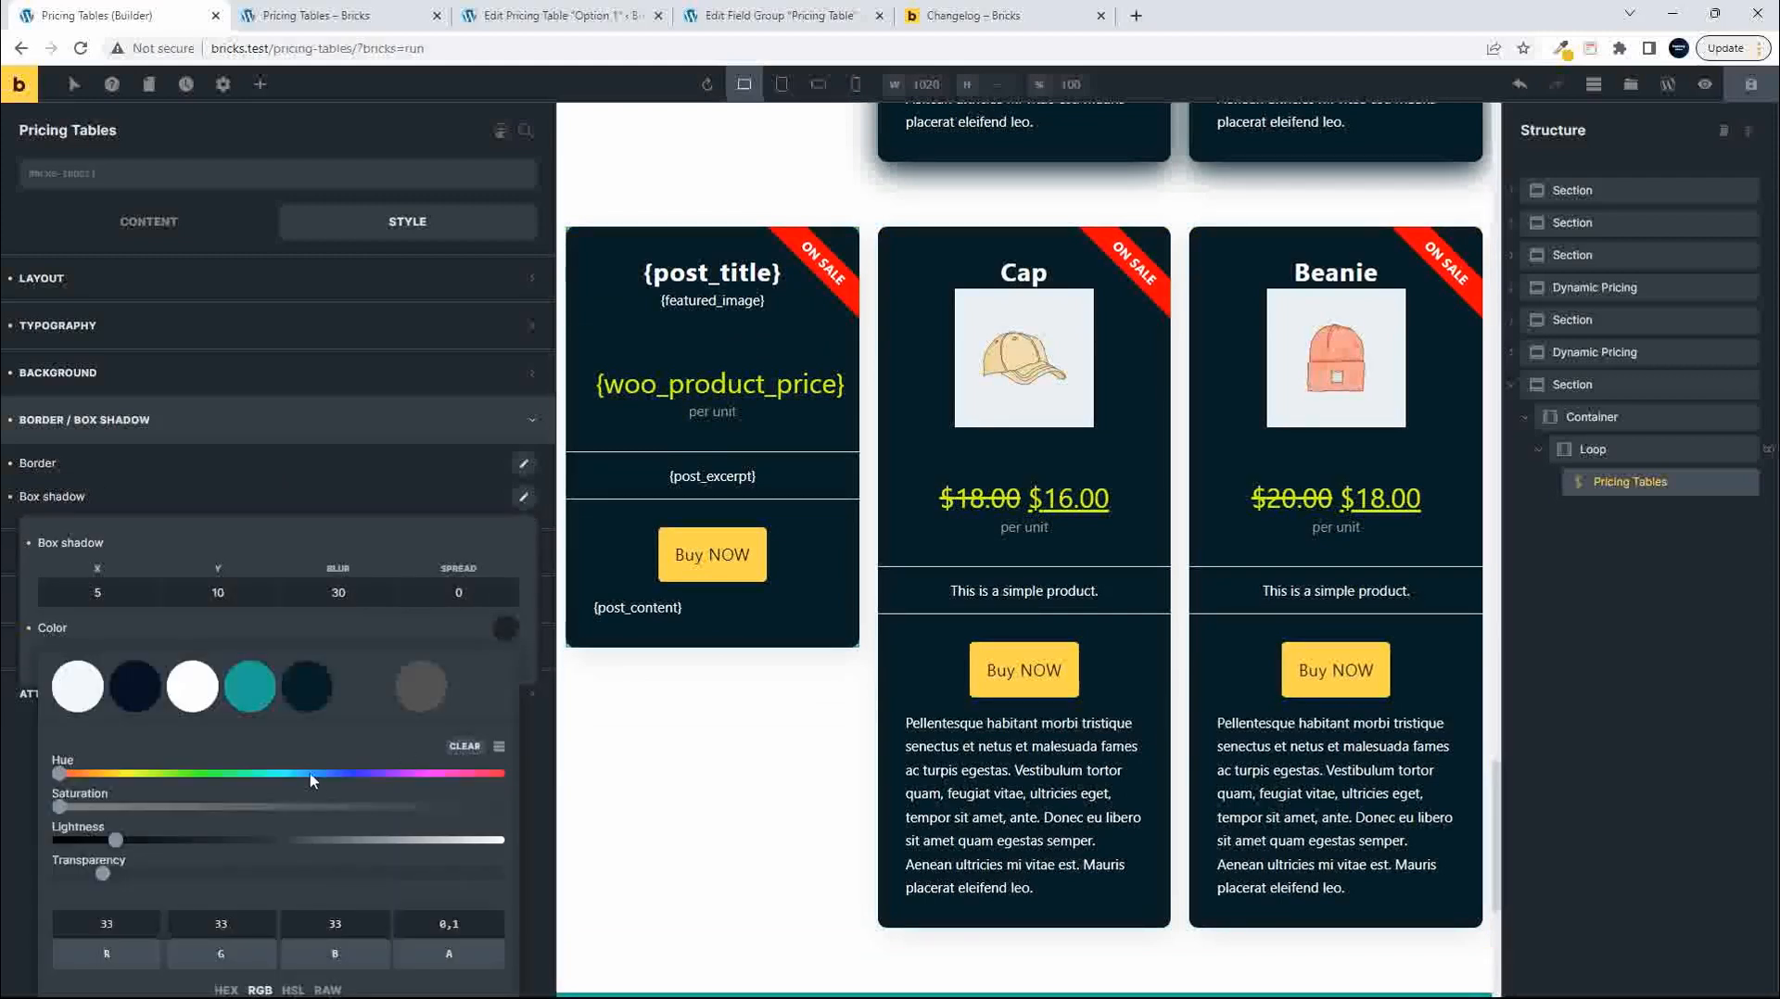
drag(102, 881, 312, 881)
click(308, 702)
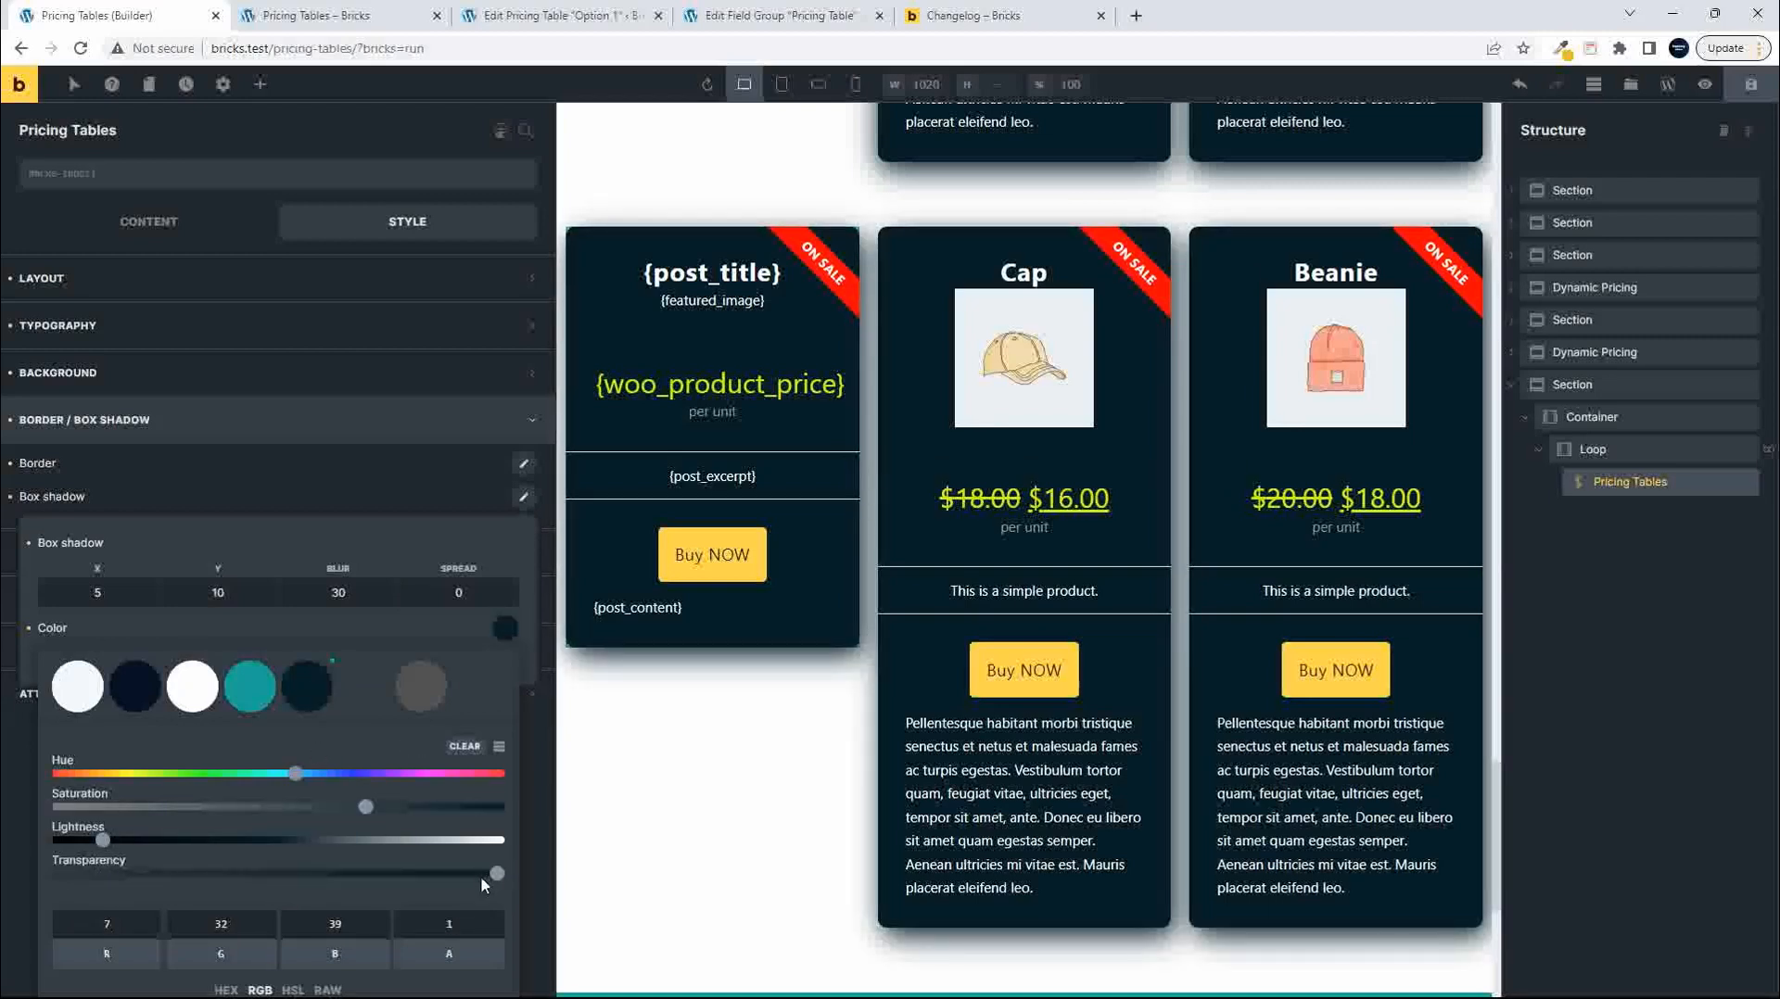
mouse_move(496, 874)
mouse_down()
mouse_move(261, 873)
mouse_move(497, 873)
mouse_up()
click(523, 464)
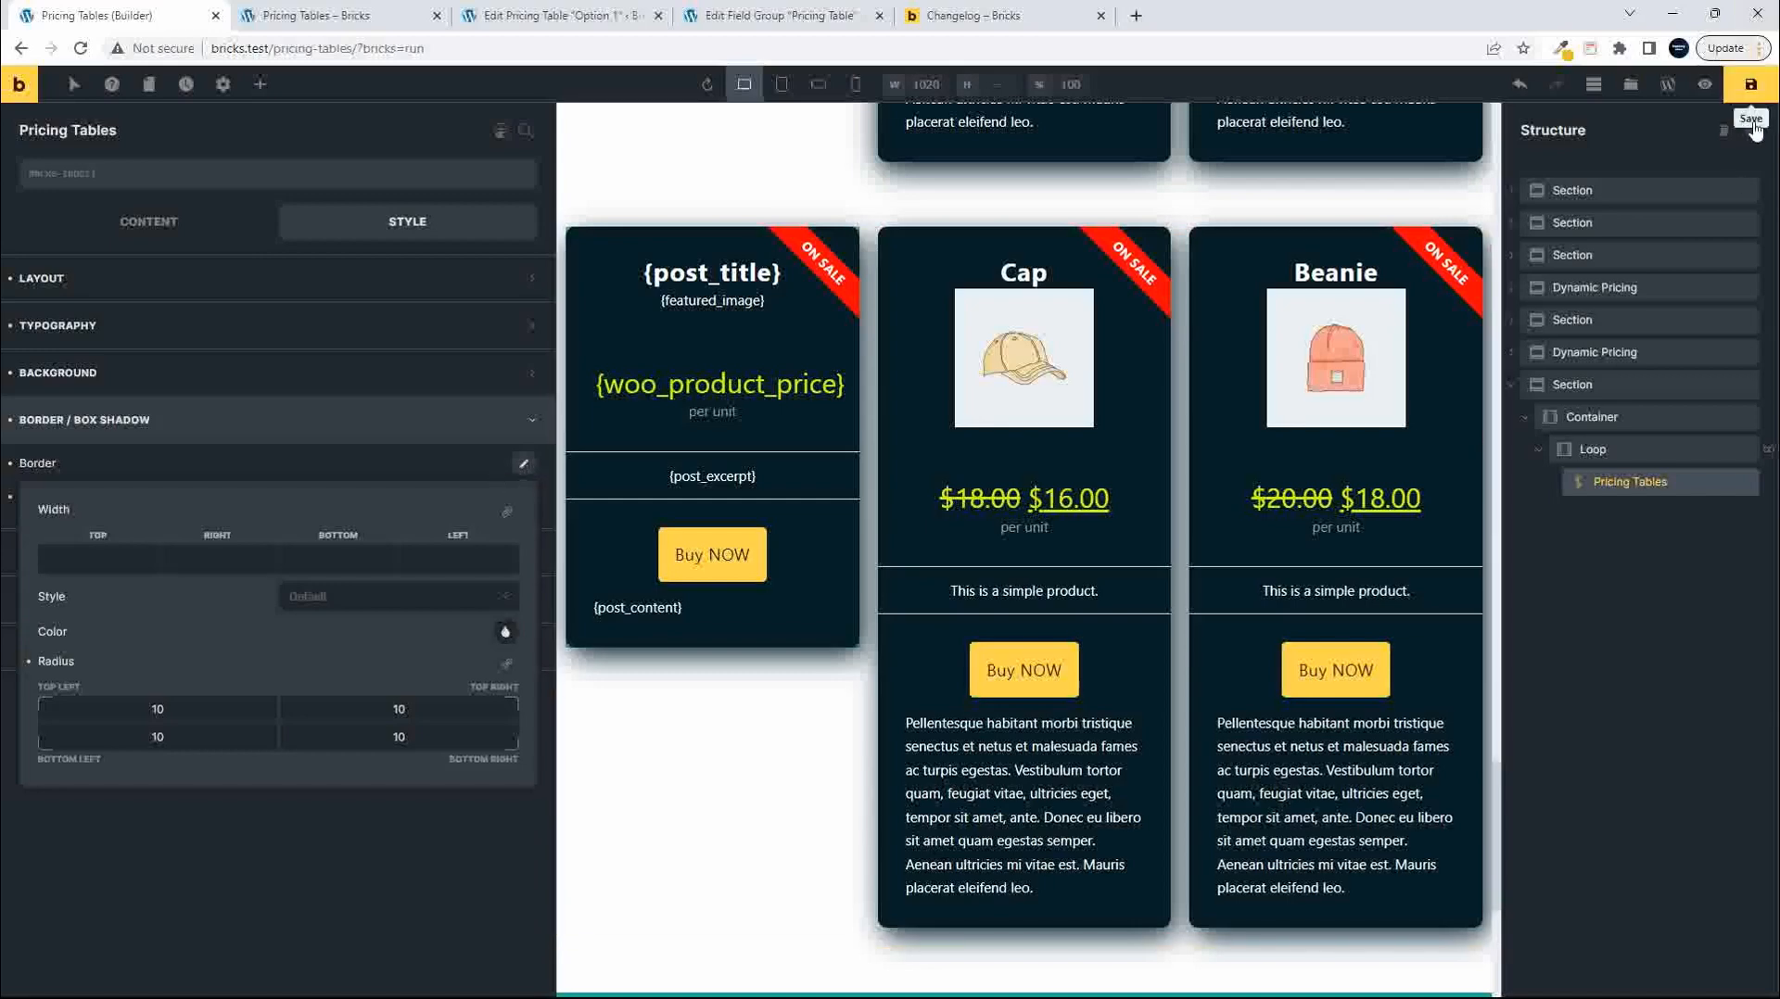
Save the builder changes and reload the front-end pricing tables page.
click(1750, 86)
click(278, 16)
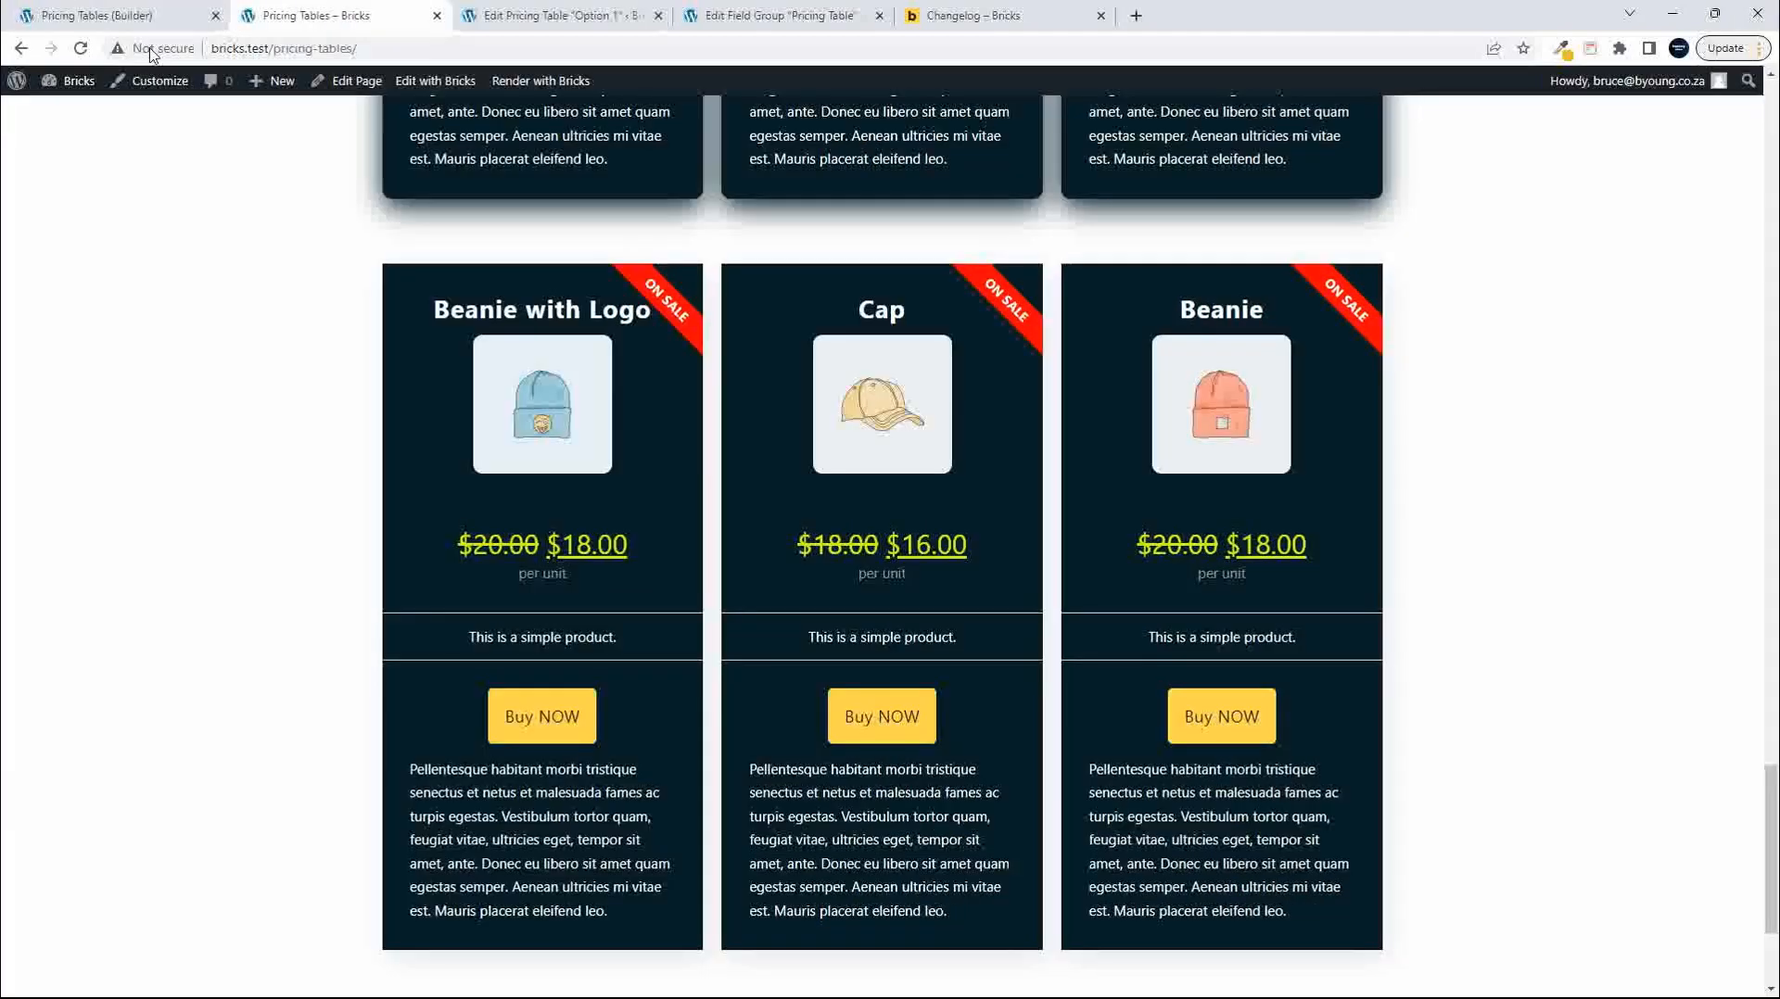
click(80, 48)
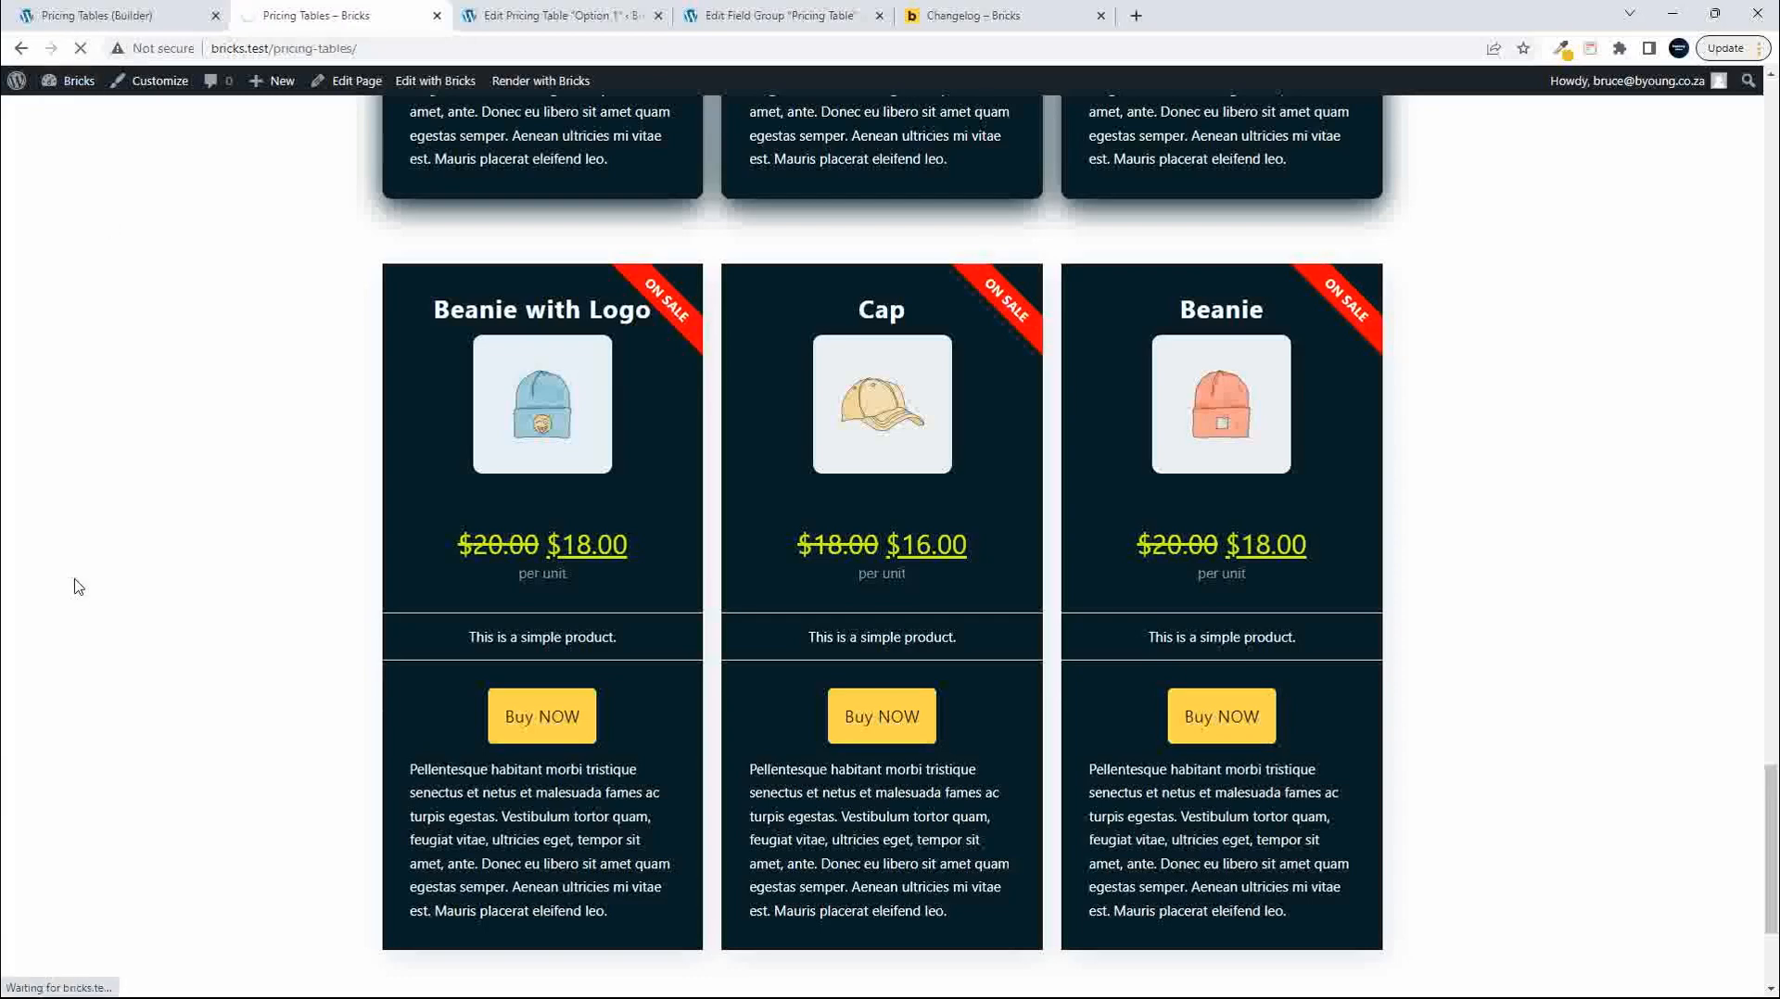